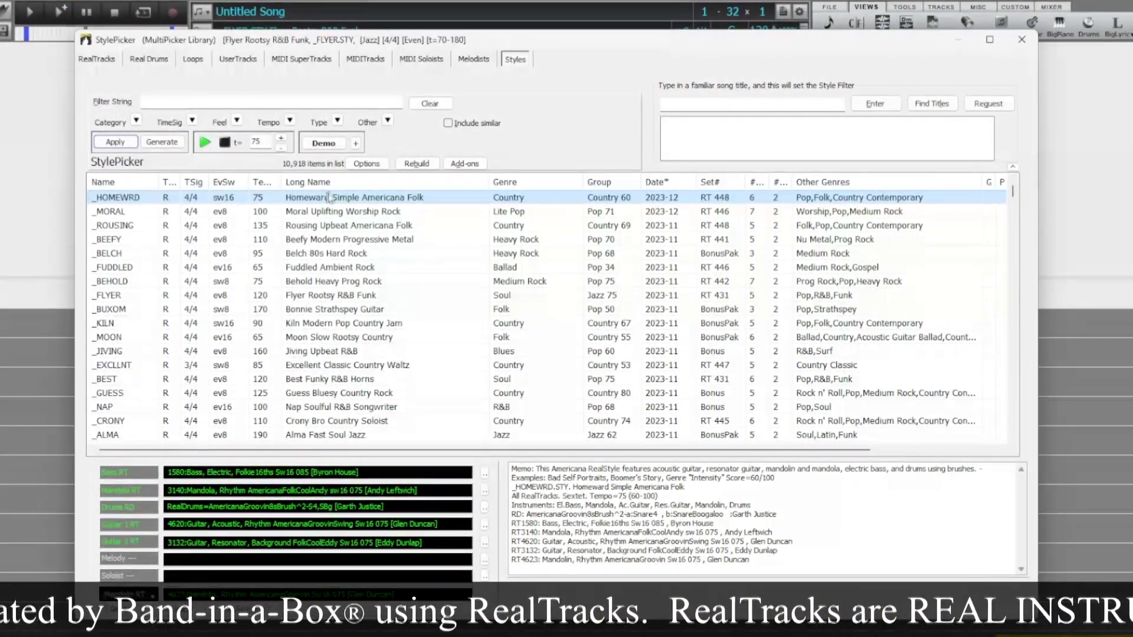
Preview the styles Moral Uplifting Worship Rock, Fuddled Ambient Rock, Chunky Funky Soul Pop, Mushed Gritty Power Rock and Chill Vibe MIDI Synth Chill Hop.
click(357, 211)
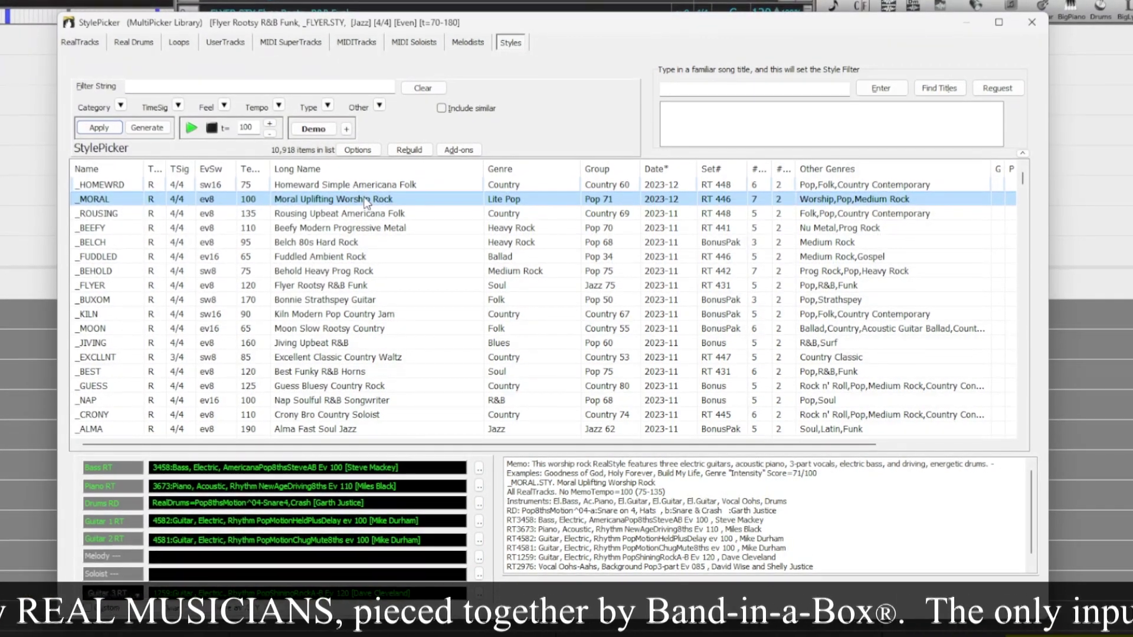
click(332, 254)
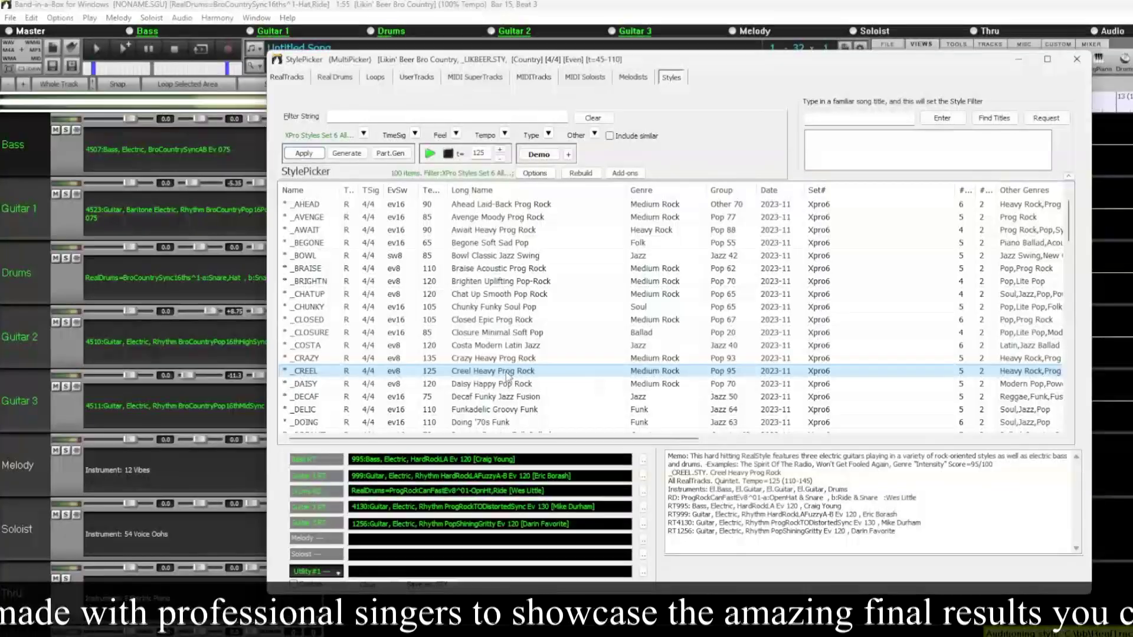
click(497, 308)
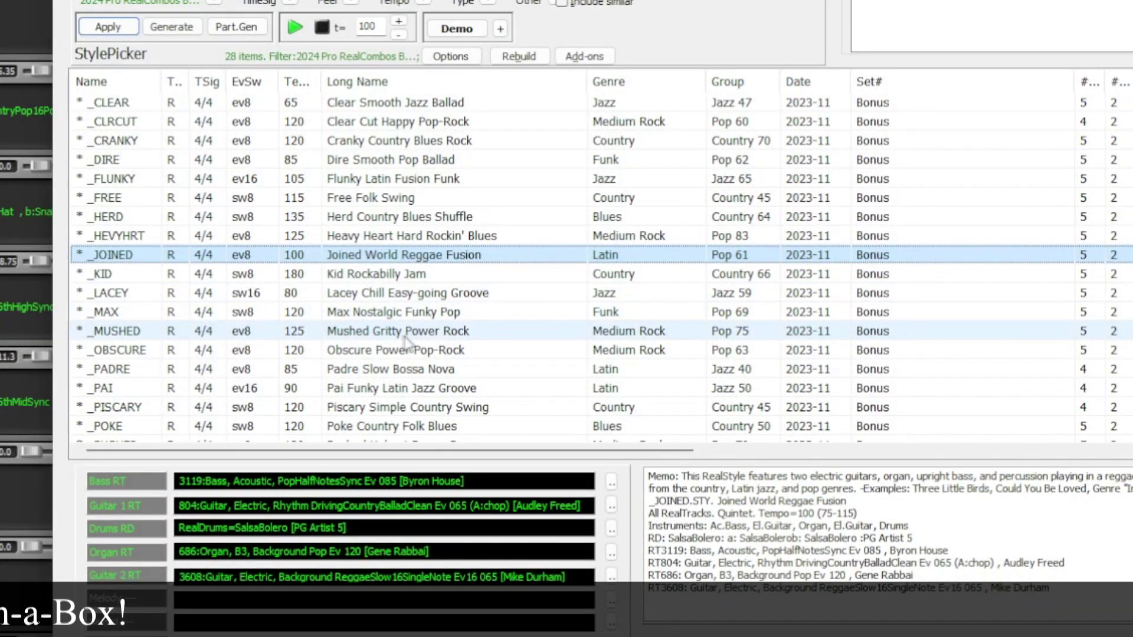
click(395, 334)
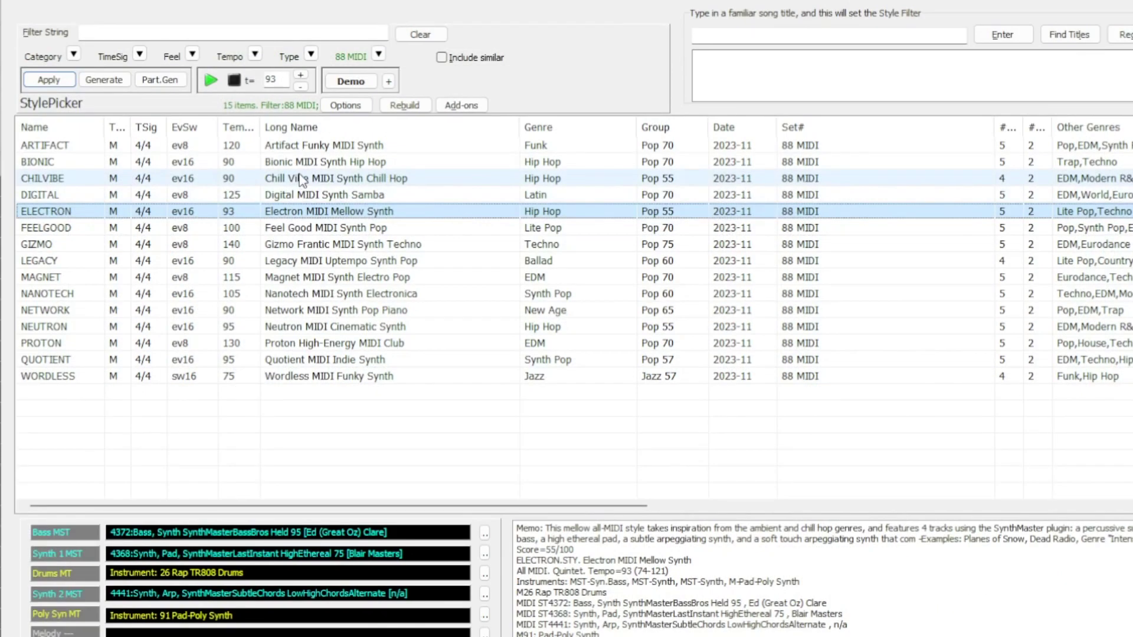
click(306, 182)
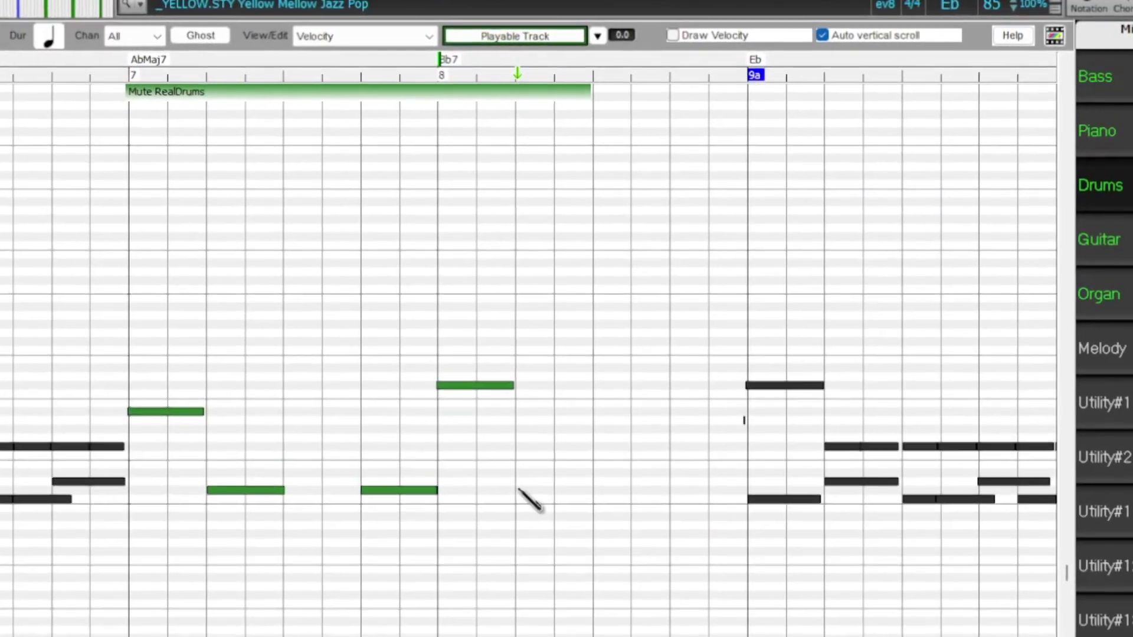
Add a note on beat 2 of bar 8 in the Drums piano roll, and display the Guitar and Drums tracks.
click(535, 476)
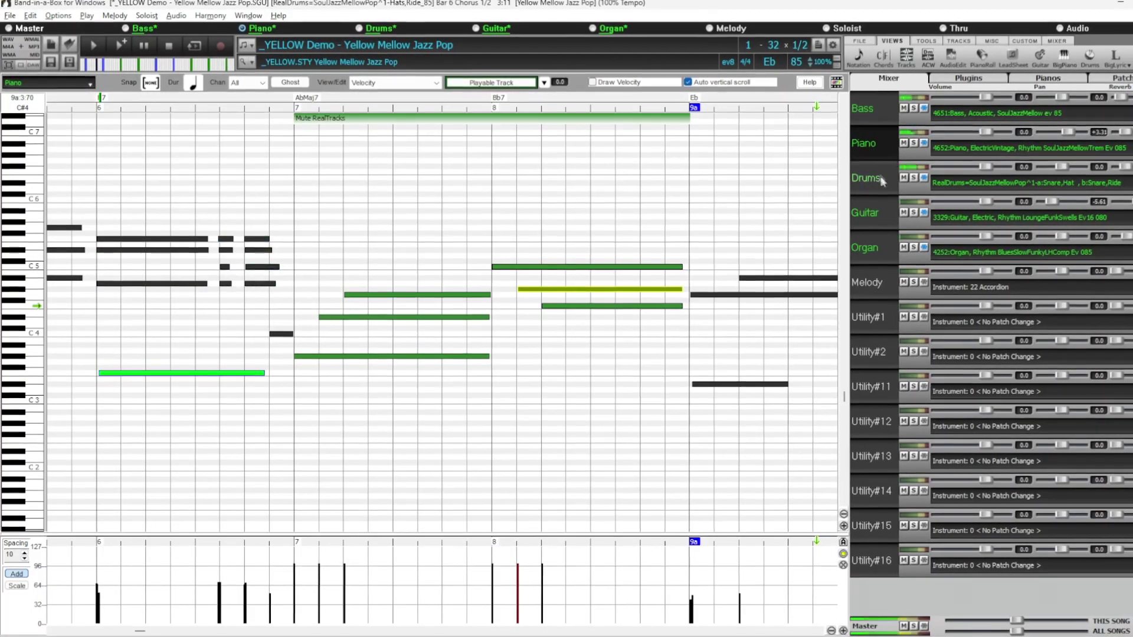
click(884, 213)
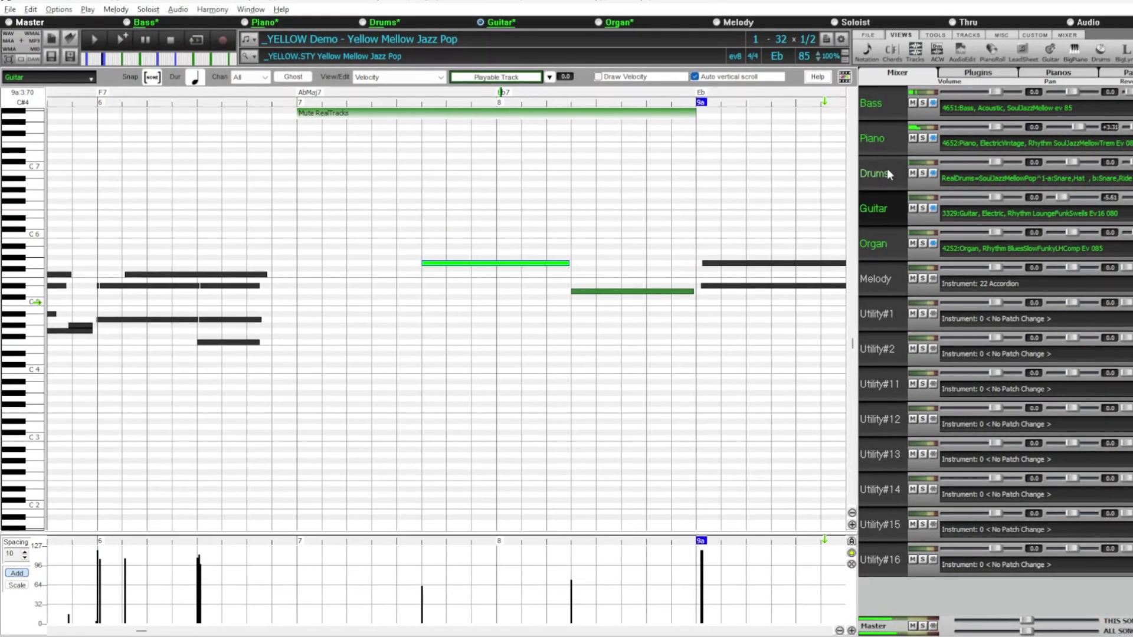
click(887, 173)
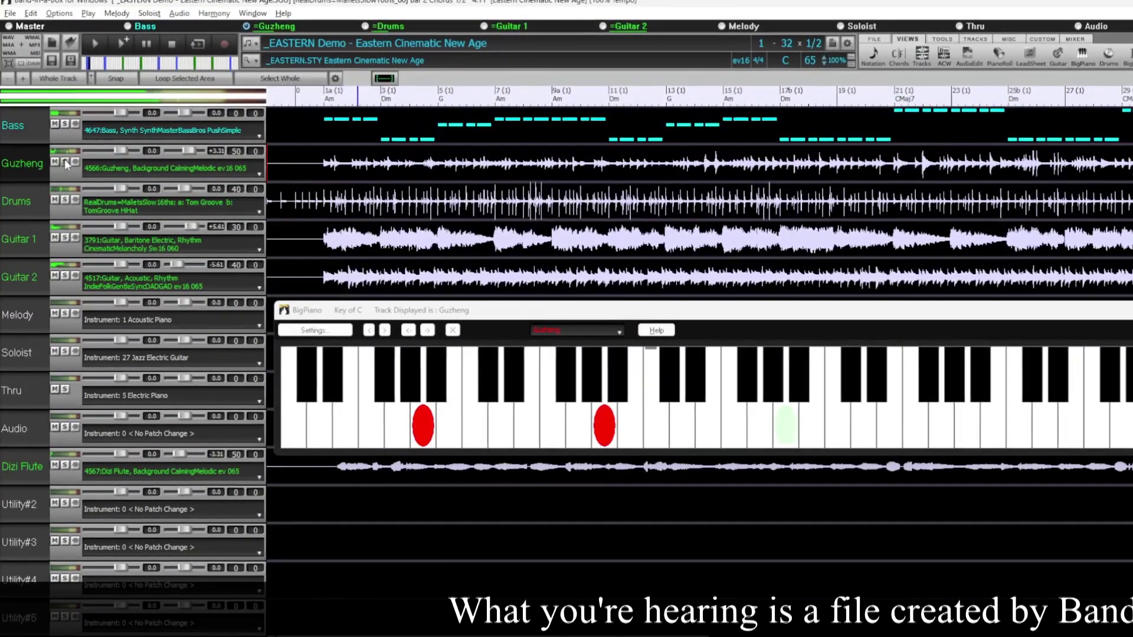
Listen to the Guzheng and the Dizi Flute tracks soloed in turn, and release the flute's solo.
click(65, 163)
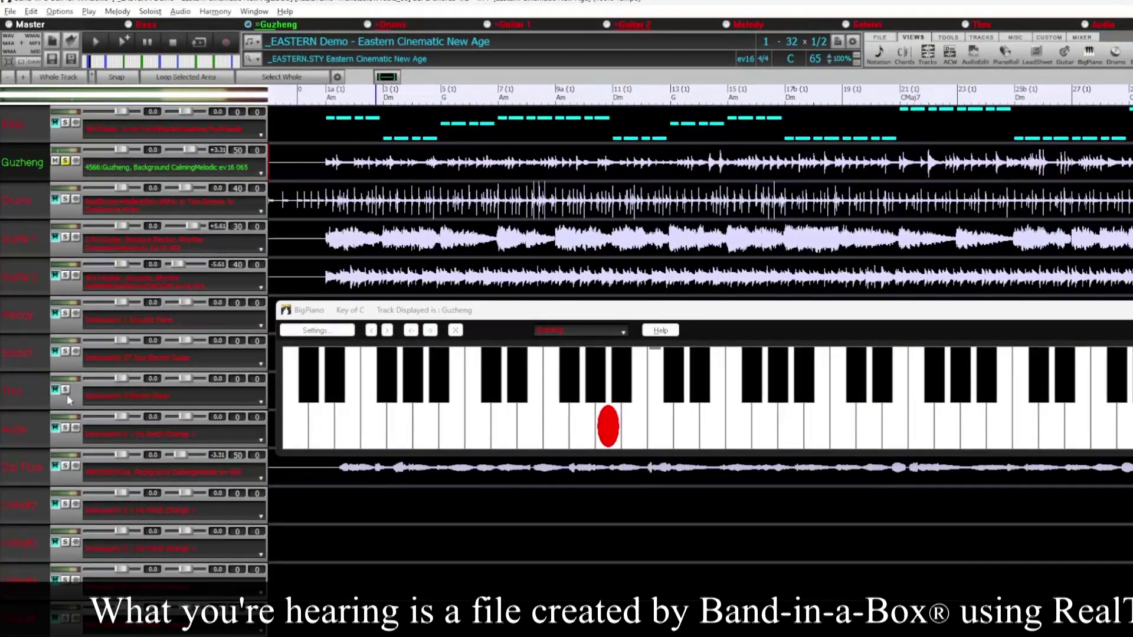
click(66, 466)
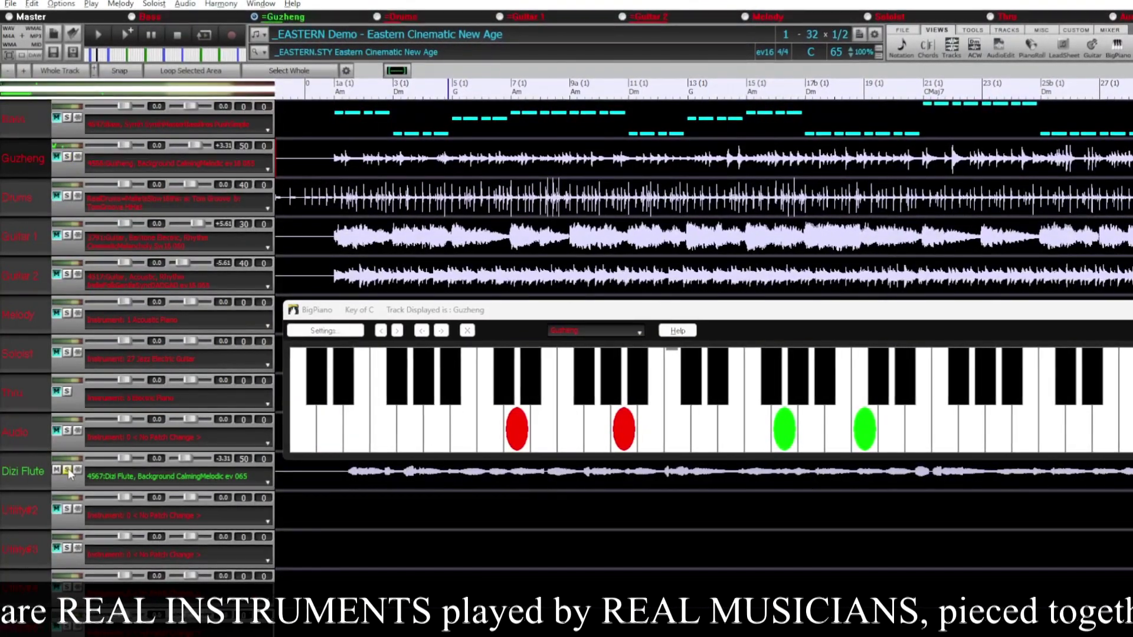
click(67, 470)
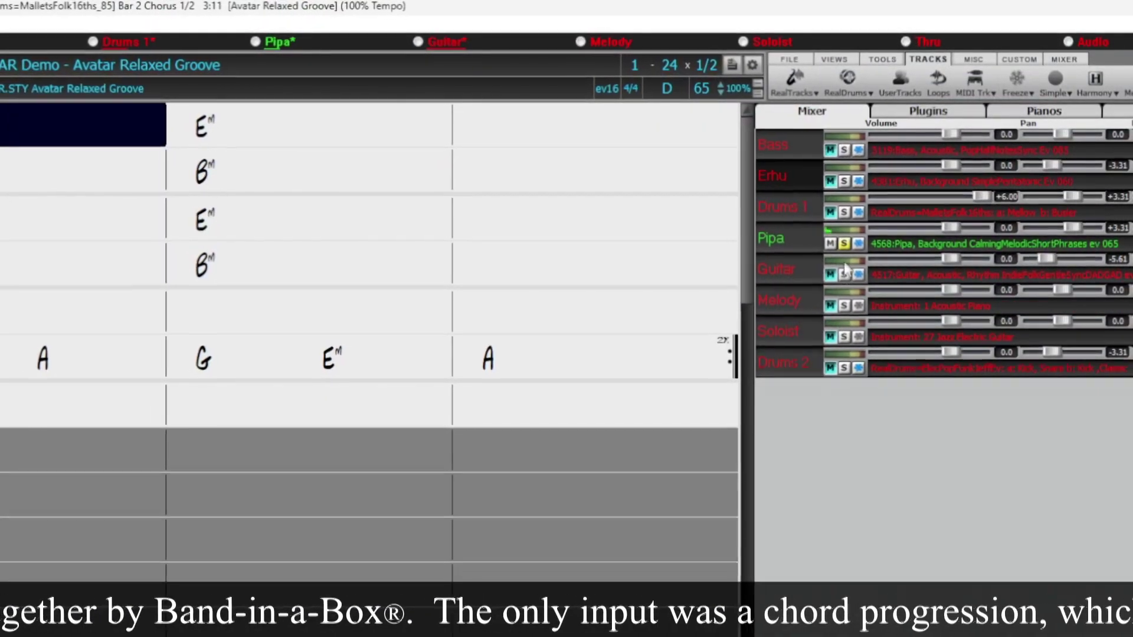
Solo the Erhu in Avatar Relaxed Groove, and Guitar 1 and Bass in Classic Vintage Country Swing.
click(849, 178)
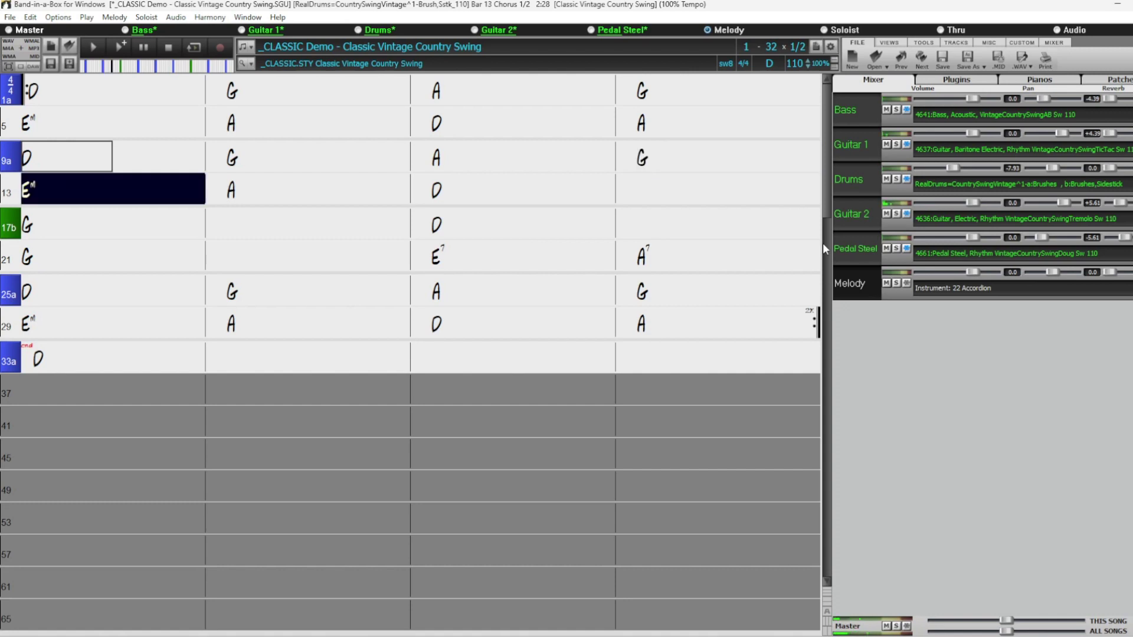
click(896, 143)
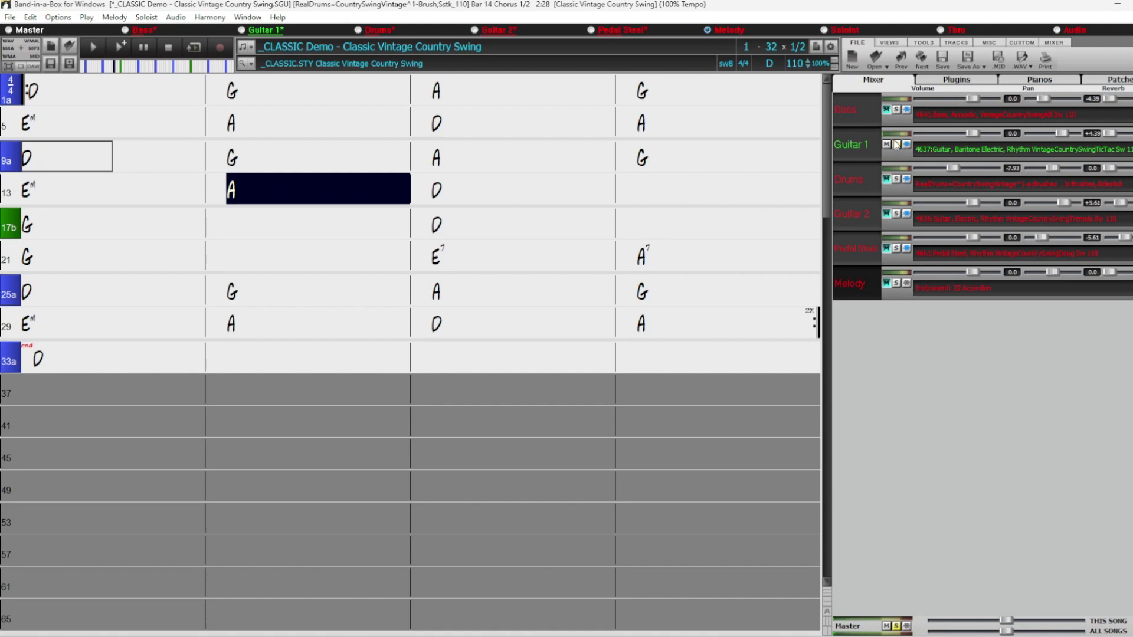
click(897, 110)
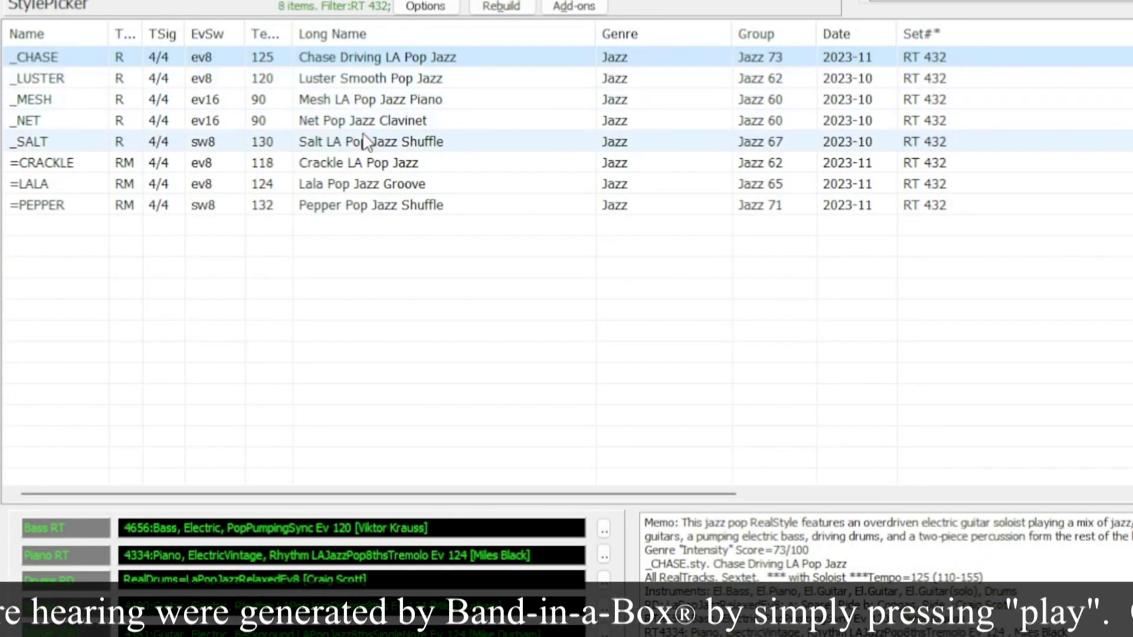
Preview the Salt LA Pop Jazz Shuffle and Luster Smooth Pop Jazz styles in the RT 432 list.
click(370, 148)
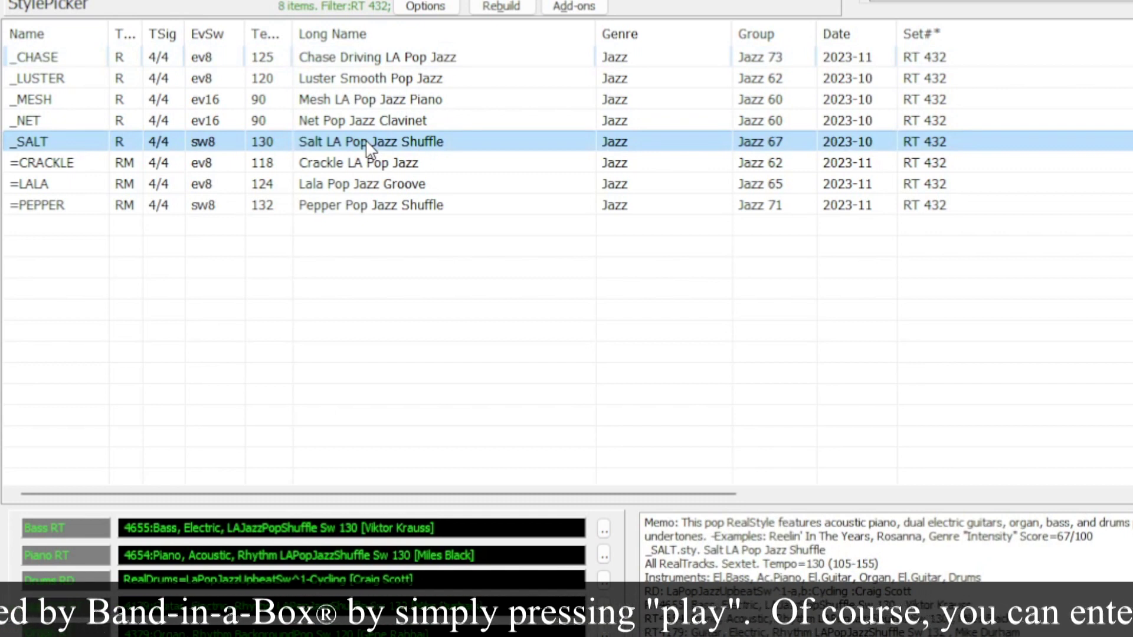
click(387, 82)
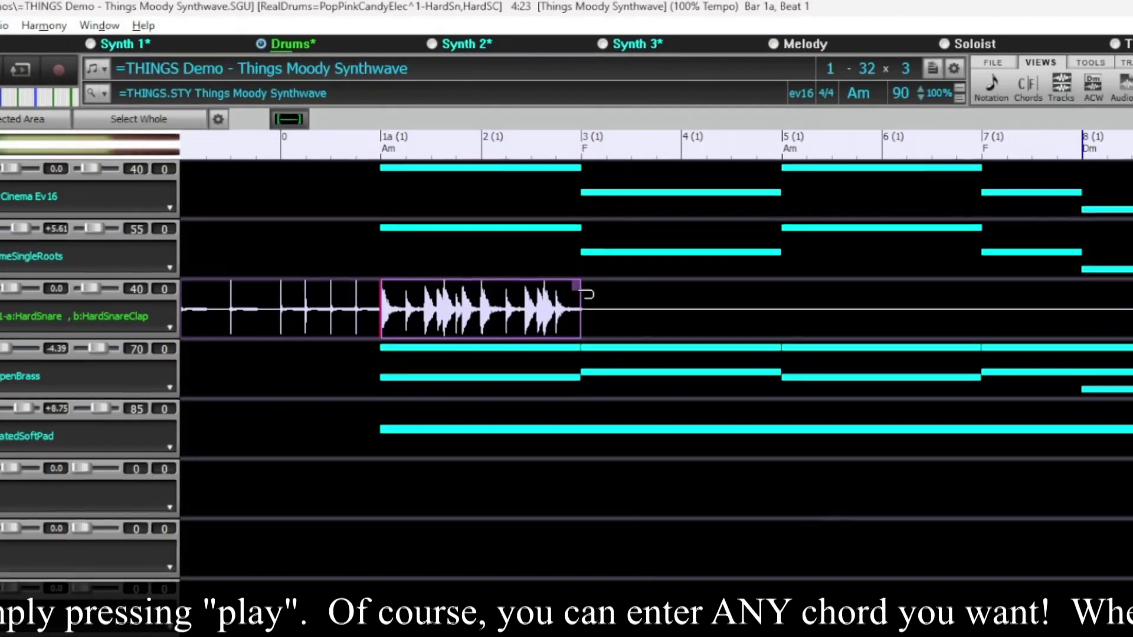
Loop the two-bar drum section starting at bar 1 by extending its end from bar 3 to about bar 8.
drag(586, 294, 1130, 298)
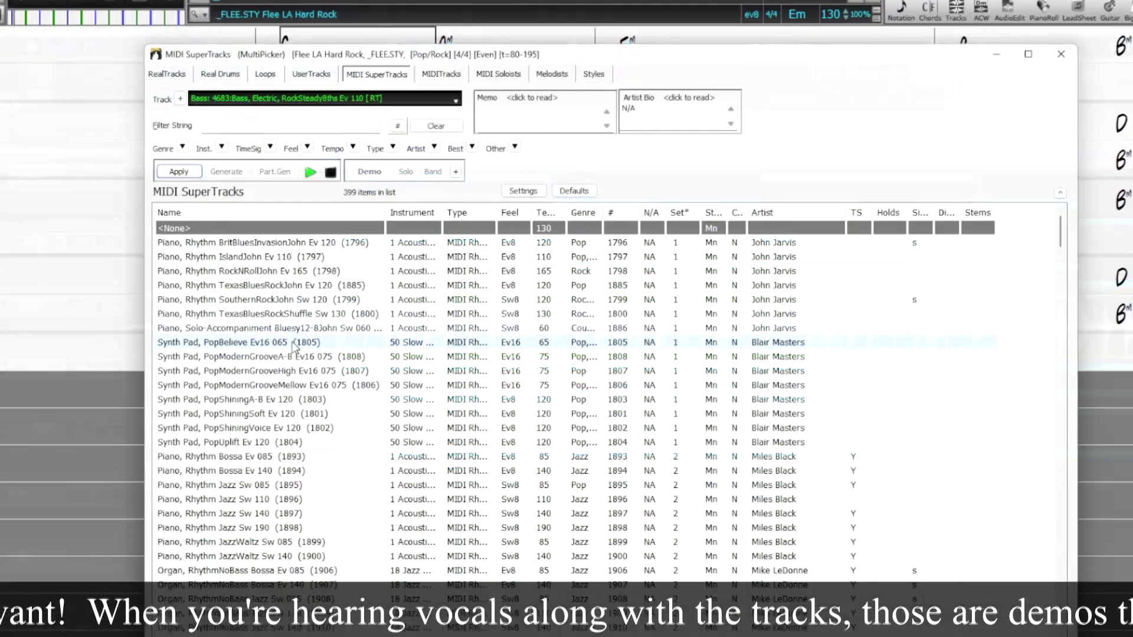
Preview the Synth Pad, PopShiningSoft Ev 120 (1801) SuperTrack and the styles Moral Uplifting Worship Rock and Instill Bro Country Rock.
click(277, 414)
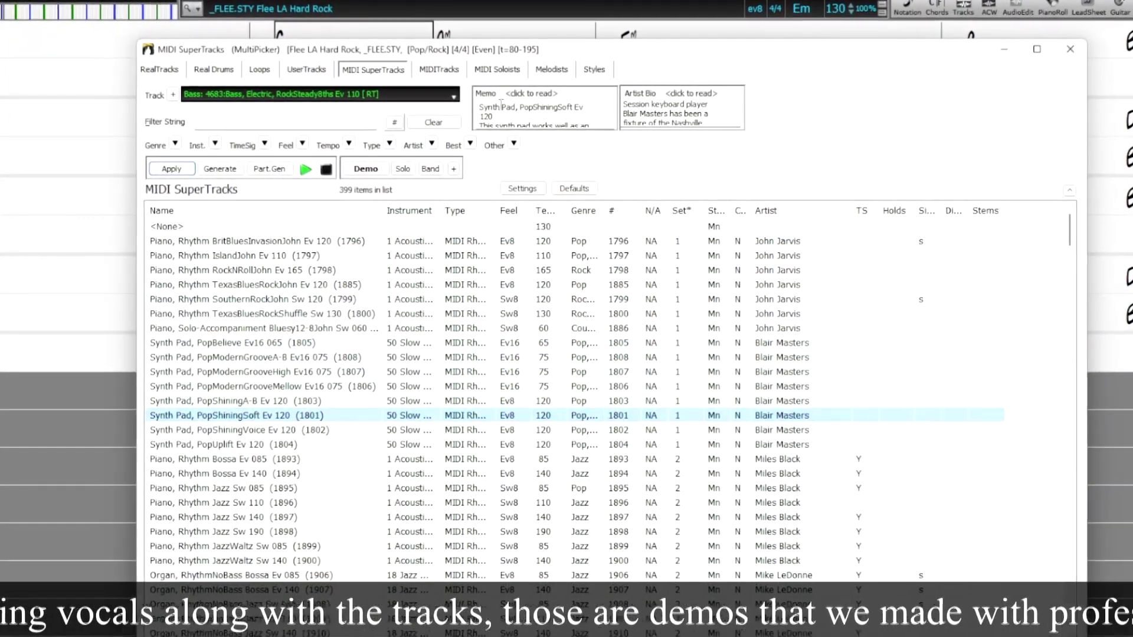
click(590, 68)
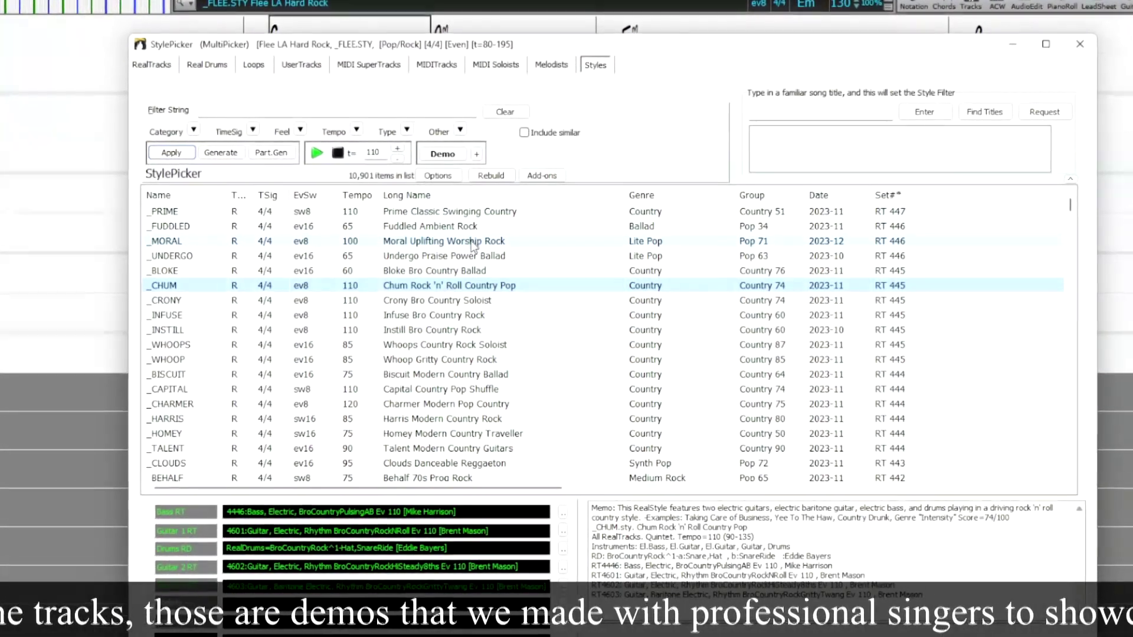
click(473, 245)
click(430, 330)
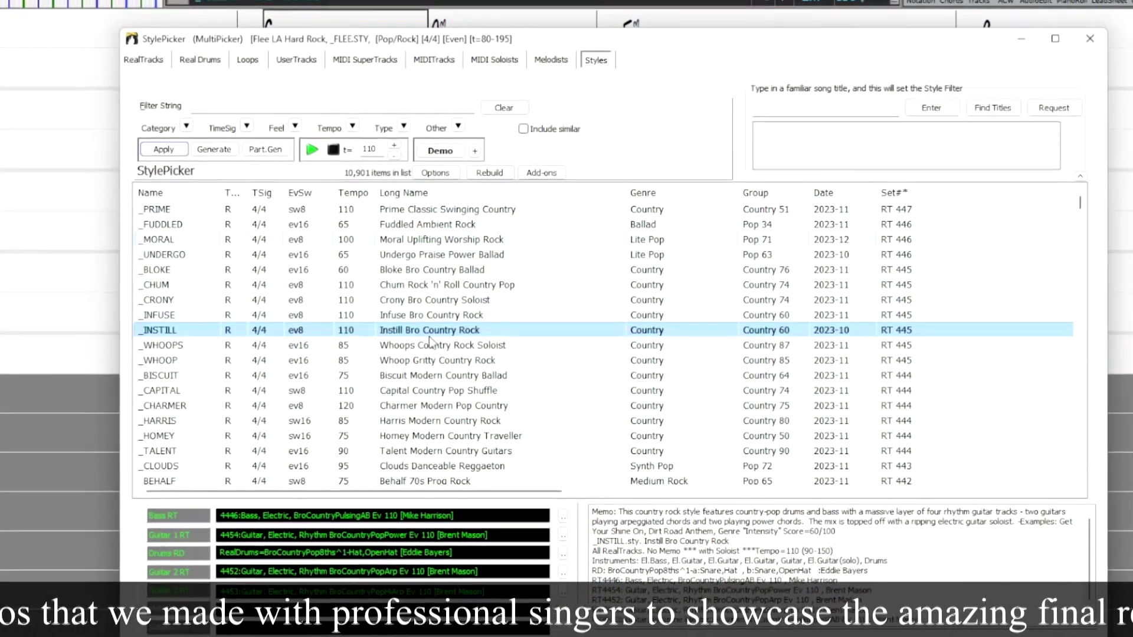
Preview the electric guitar RealTracks Soloist BroCountryPopBrent Ev 110 (4516) and Rhythm BroCountryRockNRoll Ev 110 (4601).
click(141, 59)
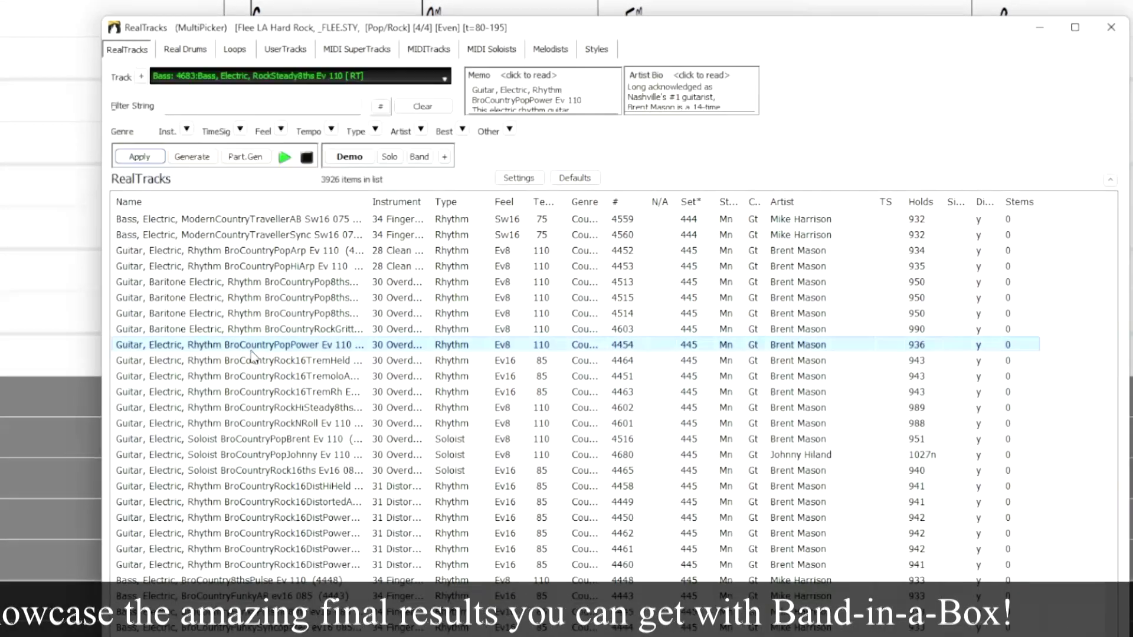
click(247, 439)
click(248, 424)
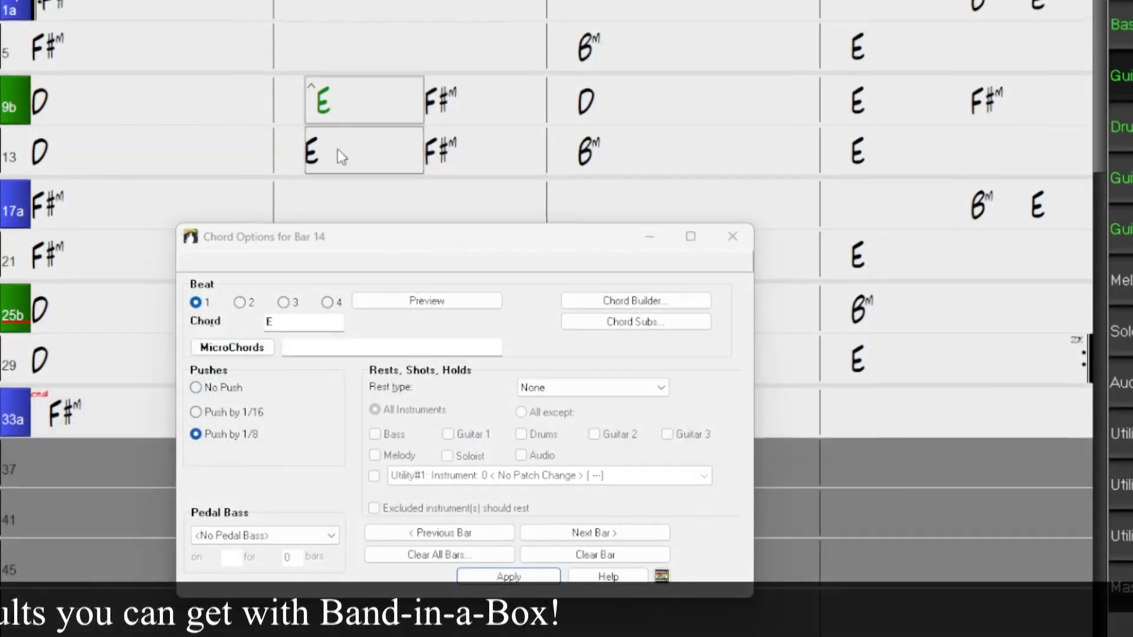
Push the E chords at the start of bars 14 and 16 by 1/8.
click(196, 387)
click(195, 434)
click(862, 141)
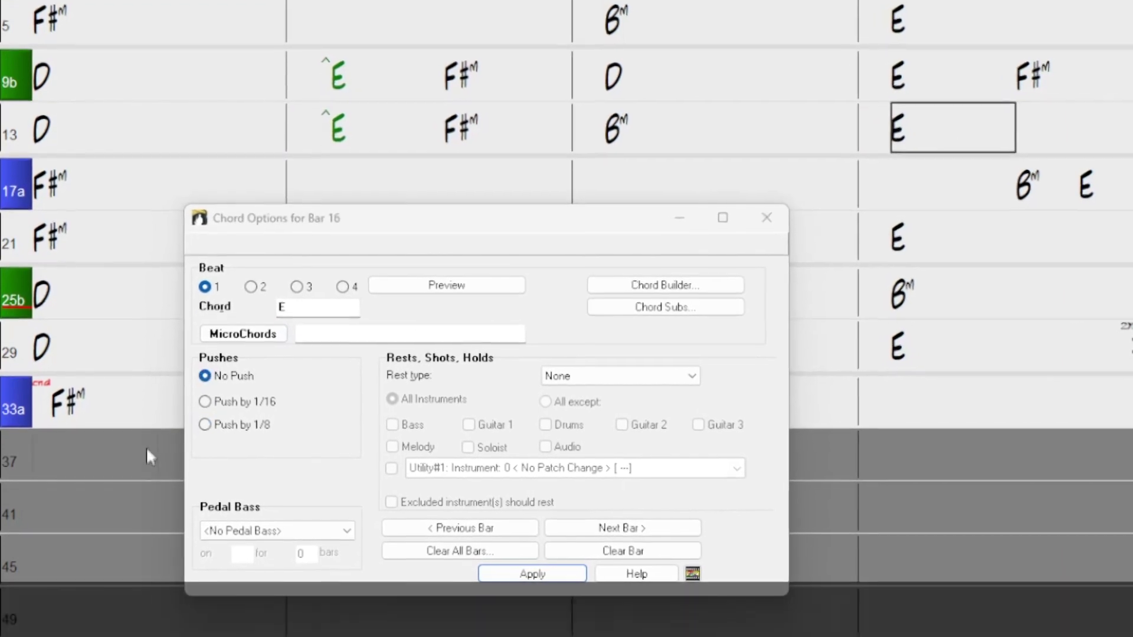
click(213, 430)
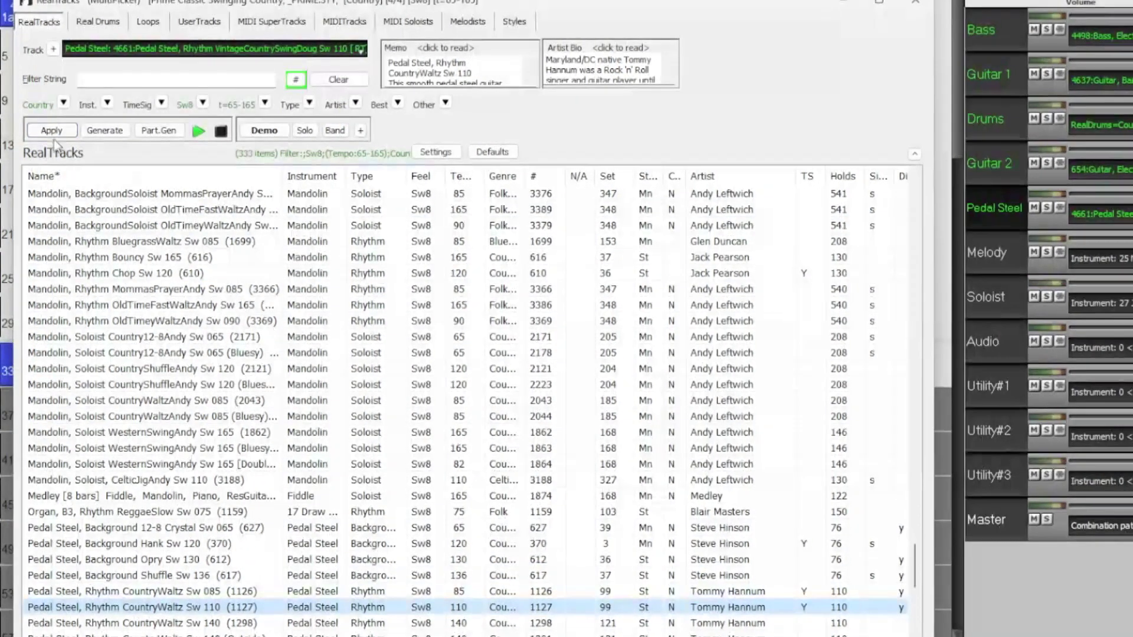
Assign the RealTrack Pedal Steel, Rhythm CountryWaltz Sw 110 (1127) to the Pedal Steel track and select the Guitar 1 track.
click(52, 131)
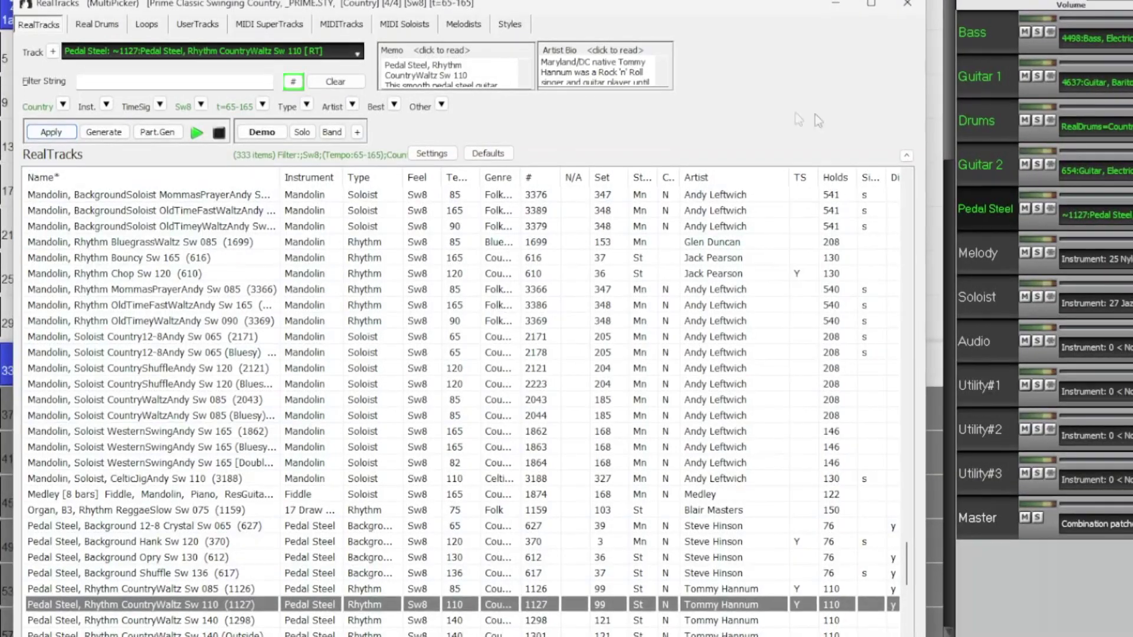
click(989, 82)
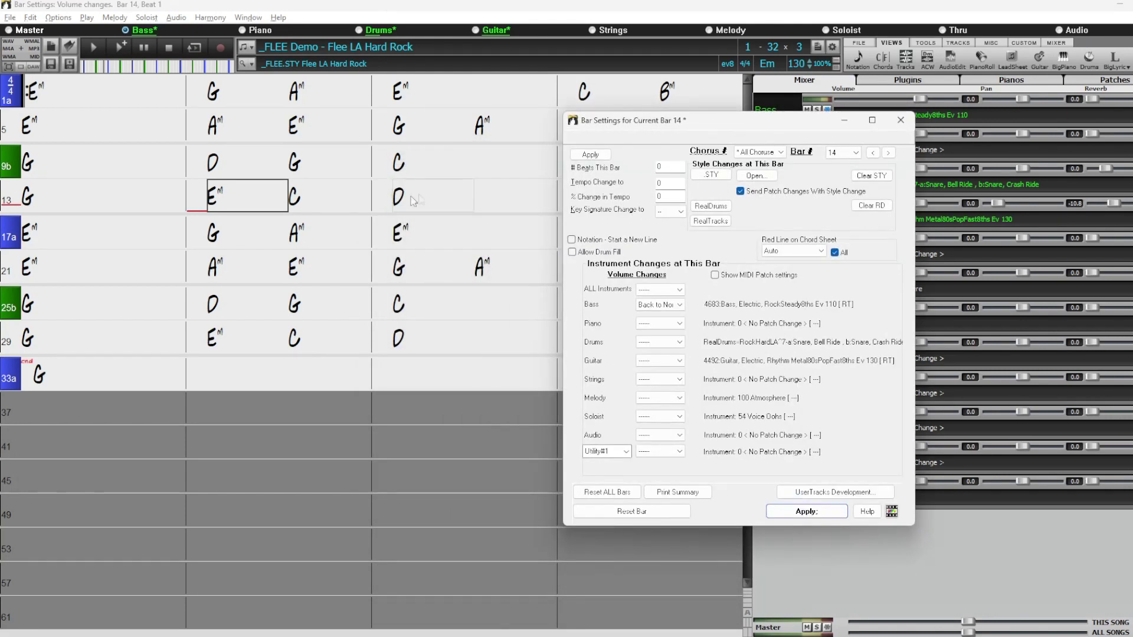
Show the bar settings for bar 15 and open the volume change choices for Drums.
click(415, 199)
click(675, 346)
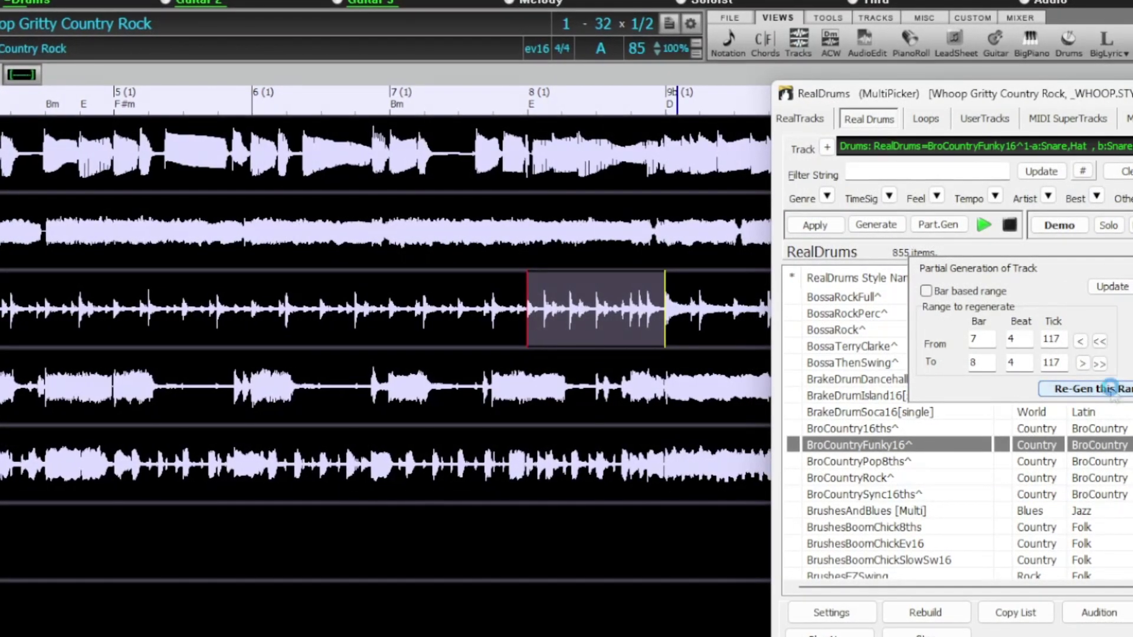
Regenerate the drums from bar 7, beat 4, tick 117 to bar 8, beat 4, tick 117, and open the utility track's volume choices for bar 23.
click(1110, 386)
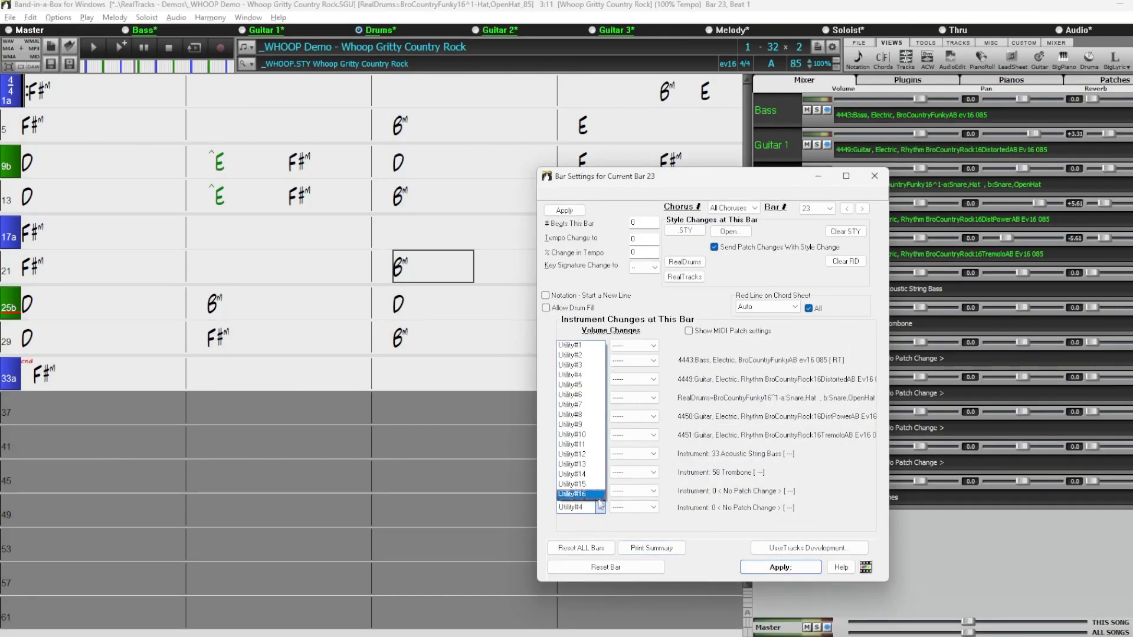
click(653, 507)
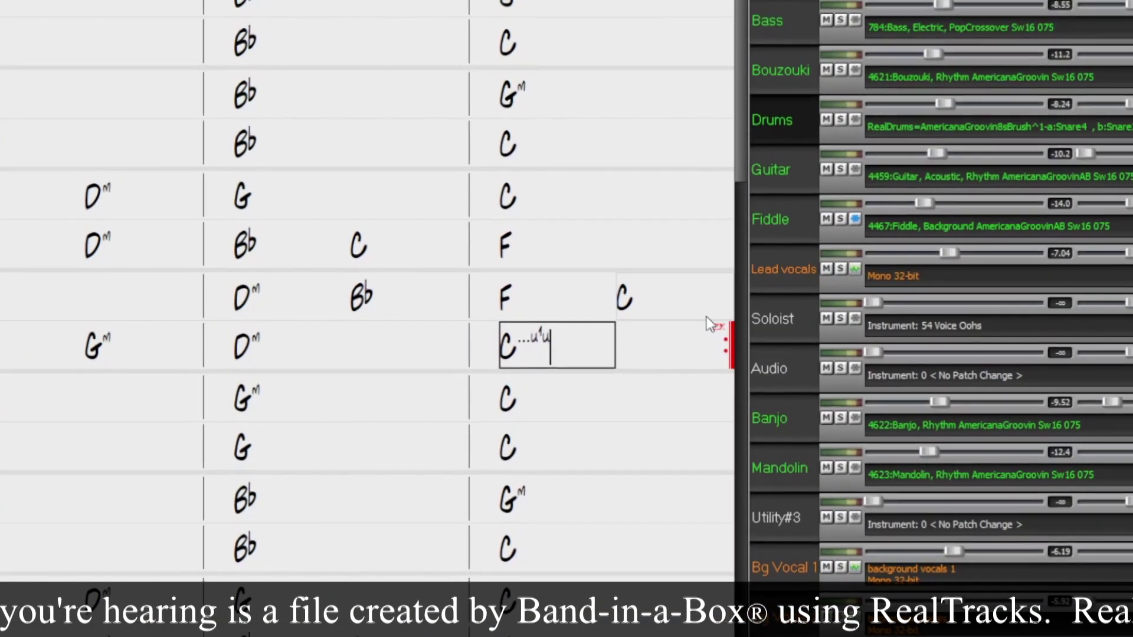
Complete the micro chord after the C before the repeat sign so that it ends in u2.
text(2)
key(Return)
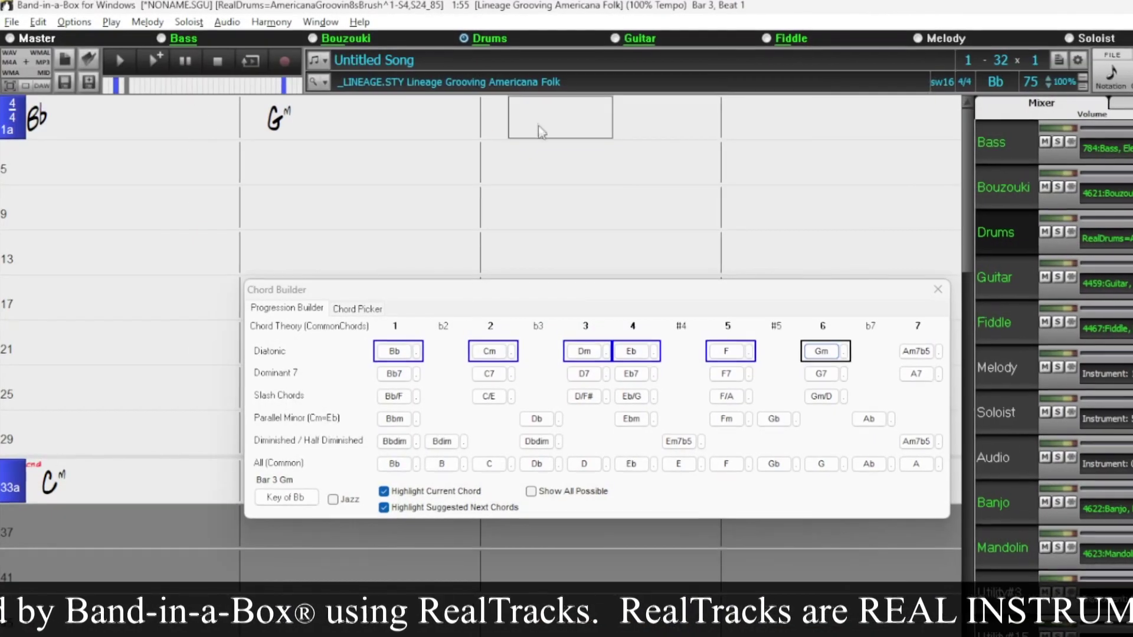
Enter Cm in bar 3 and Fm in bar 4 with the Chord Builder, and move to bar 5.
click(495, 355)
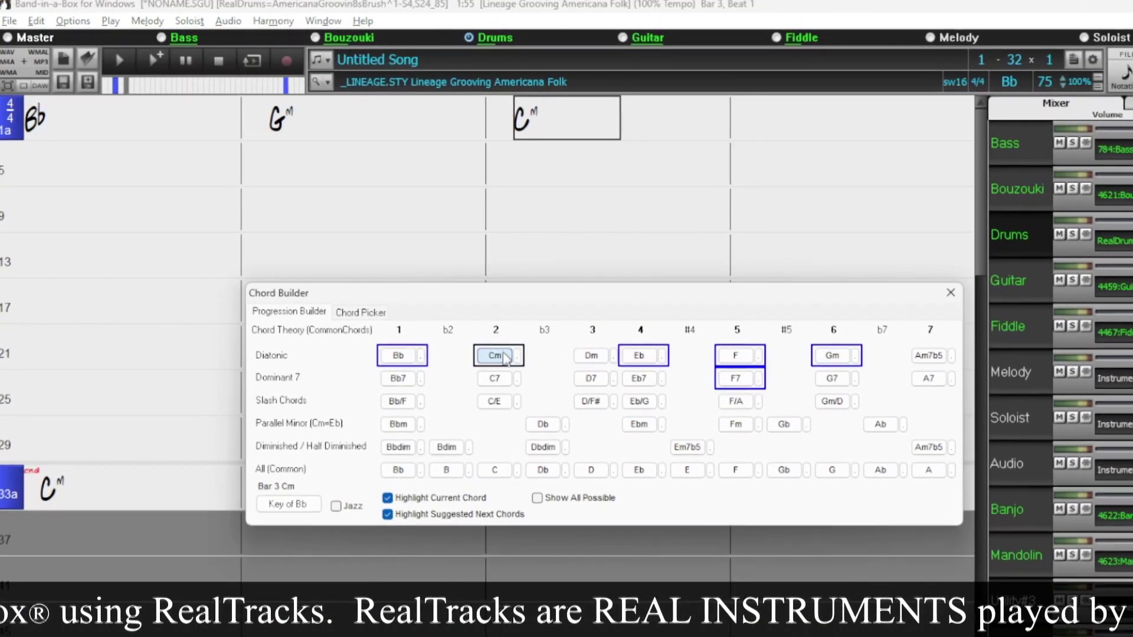
click(814, 118)
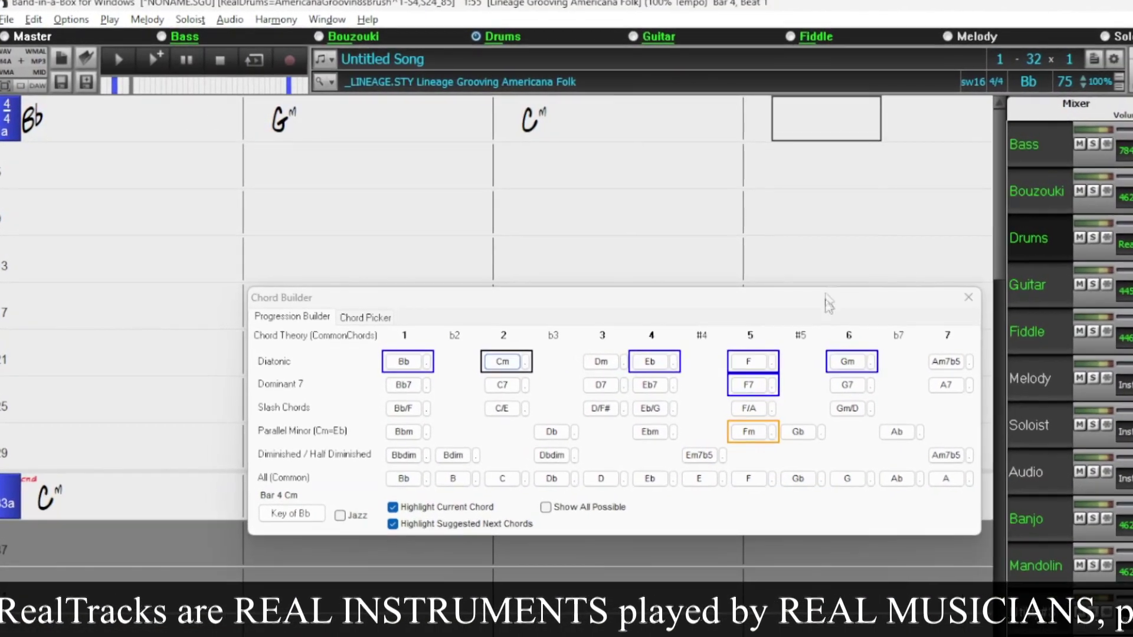
click(748, 431)
click(79, 169)
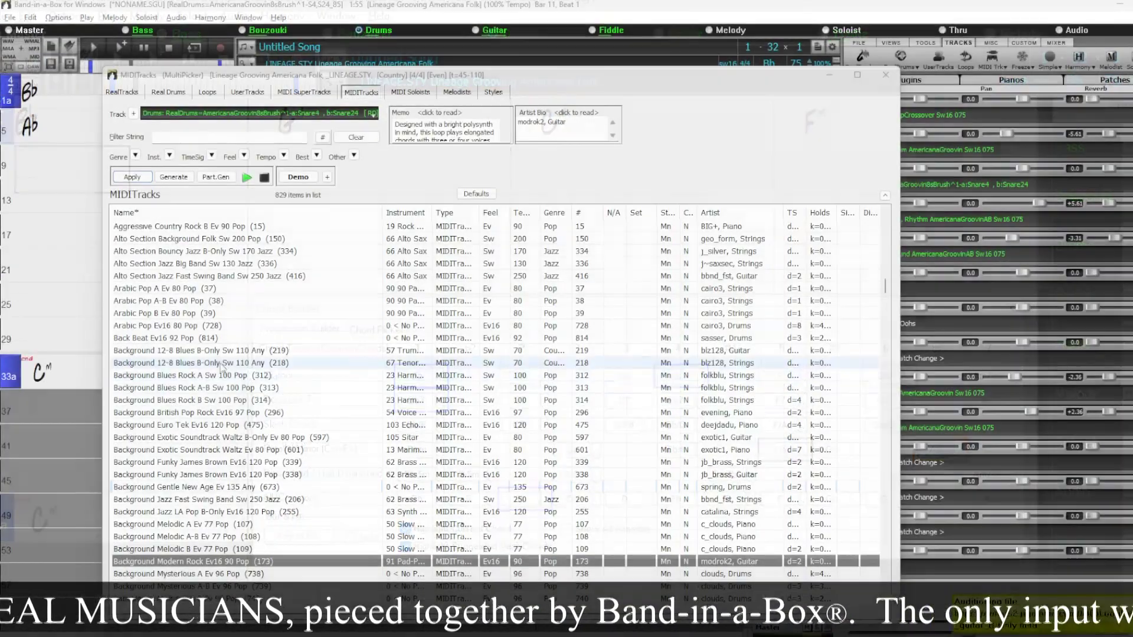
Select the MIDITrack Background 12-8 Blues B-Only Sw 110 Any (218), and choose a list option for the MIDI Soloist BlueGrass Guitar (206).
click(220, 363)
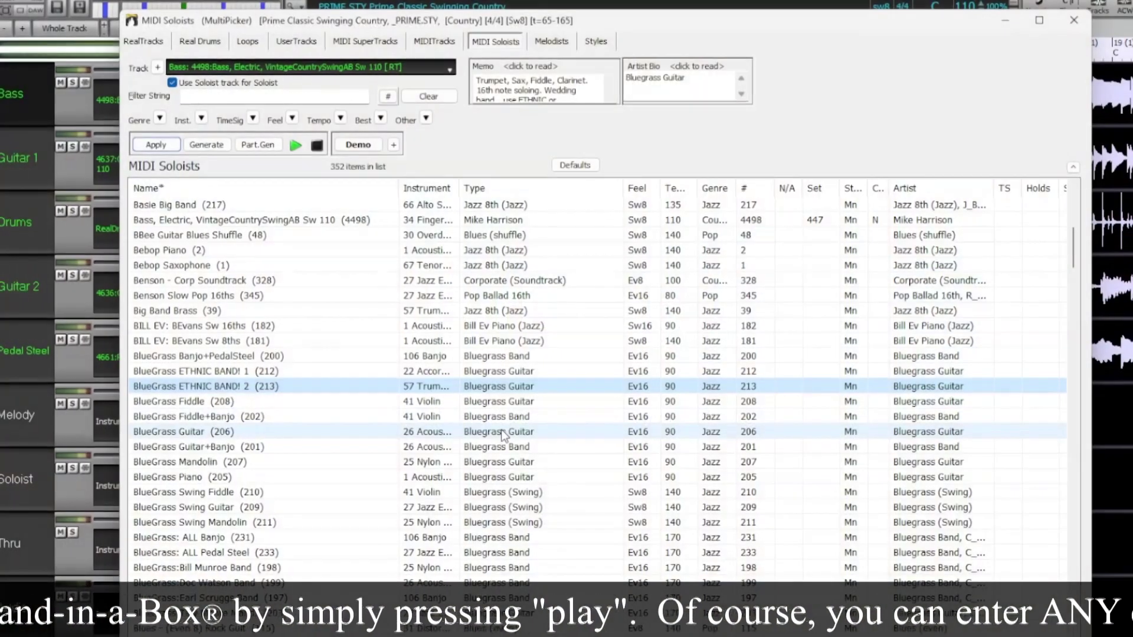
right_click(501, 429)
click(540, 438)
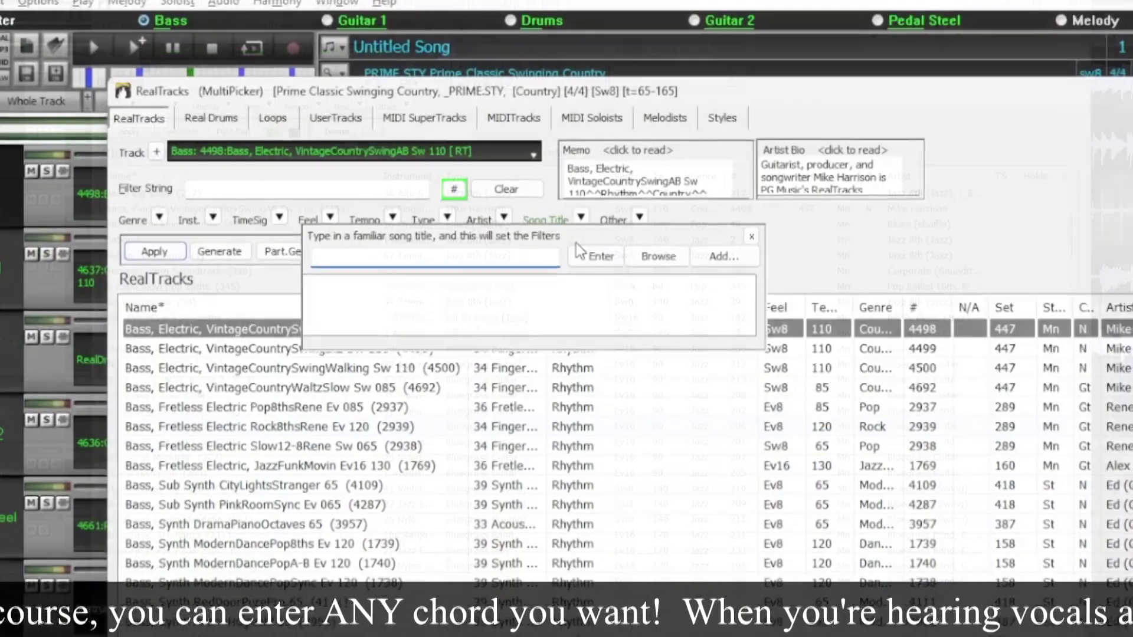
Enter "Your cheatin" as the familiar song title for filtering the RealTracks.
text(Your cheatin)
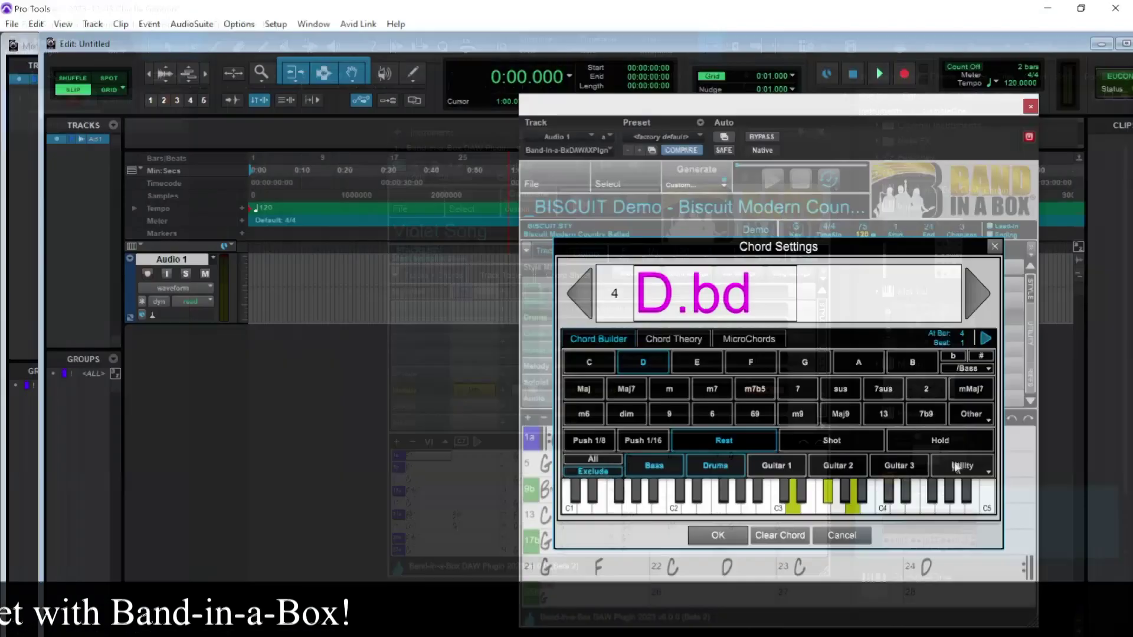
Exclude Guitar 4 (Utility #1) from the rest on the D chord in bar 4, and close the chord settings.
click(971, 469)
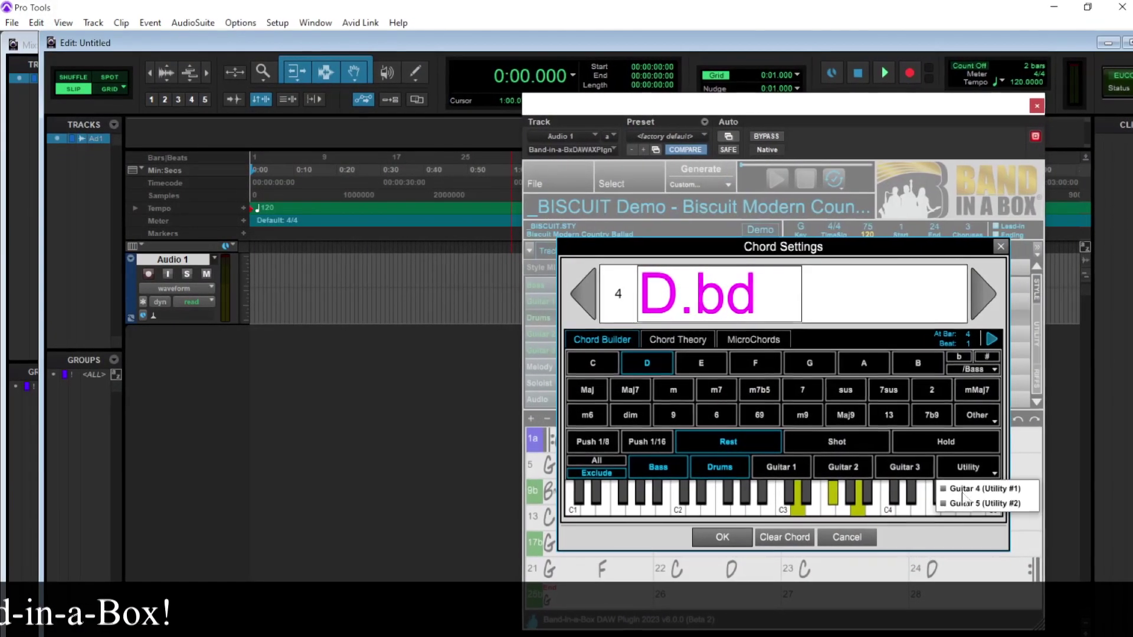
click(959, 491)
click(1005, 316)
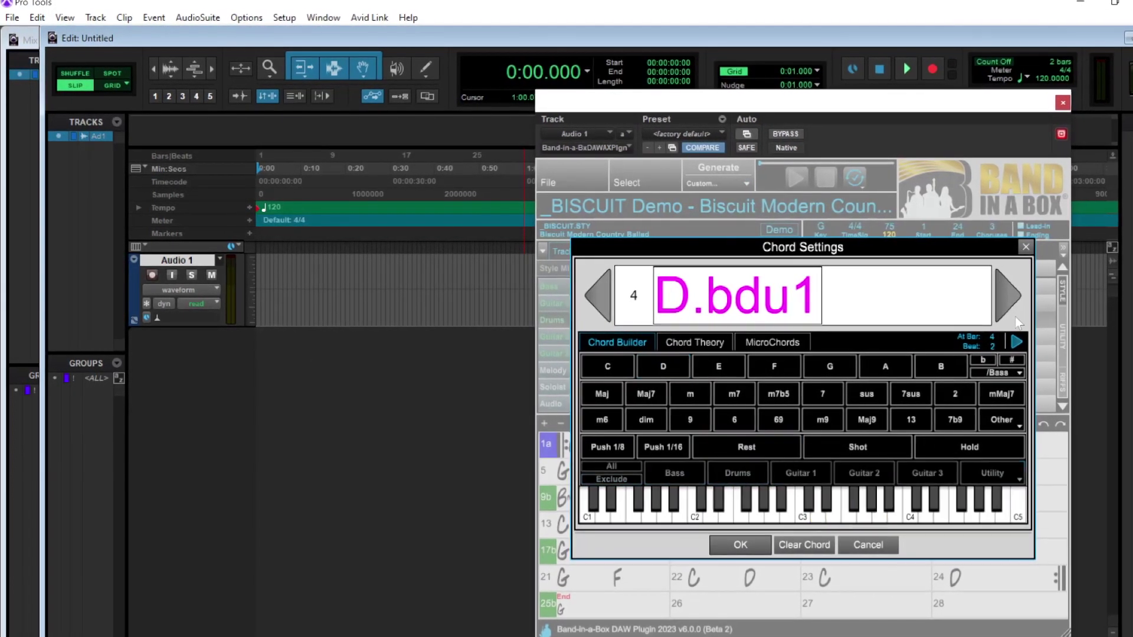
click(1029, 247)
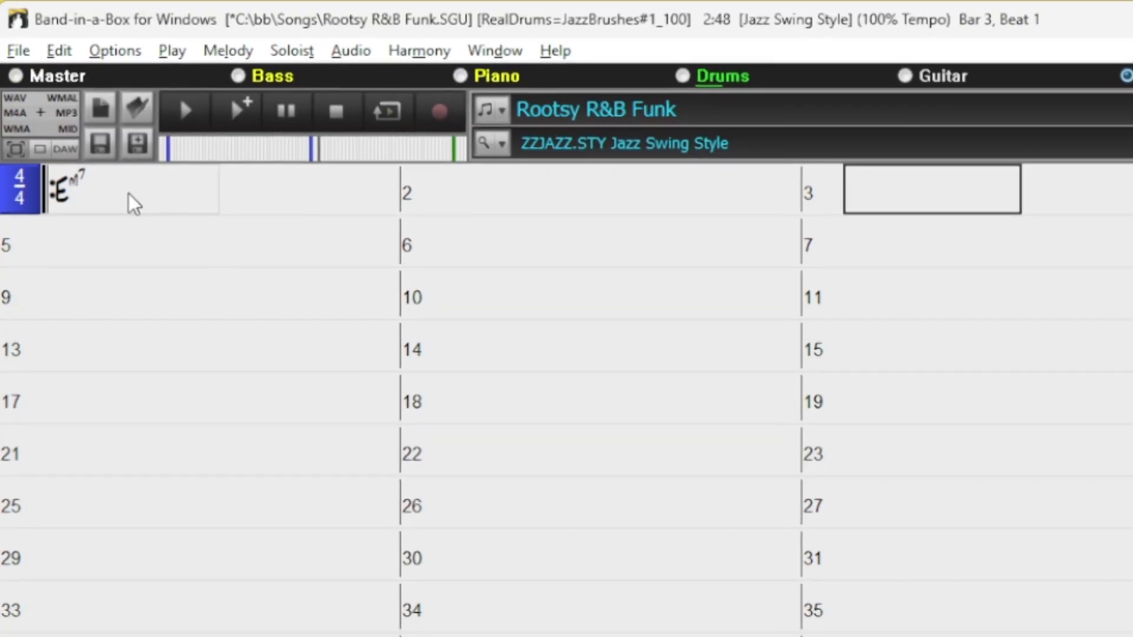
Enter an A9 chord in bar 3 of the Rootsy R&B Funk song and move on through the chord sheet.
text(A9)
key(Return)
key(Return)
key(Return)
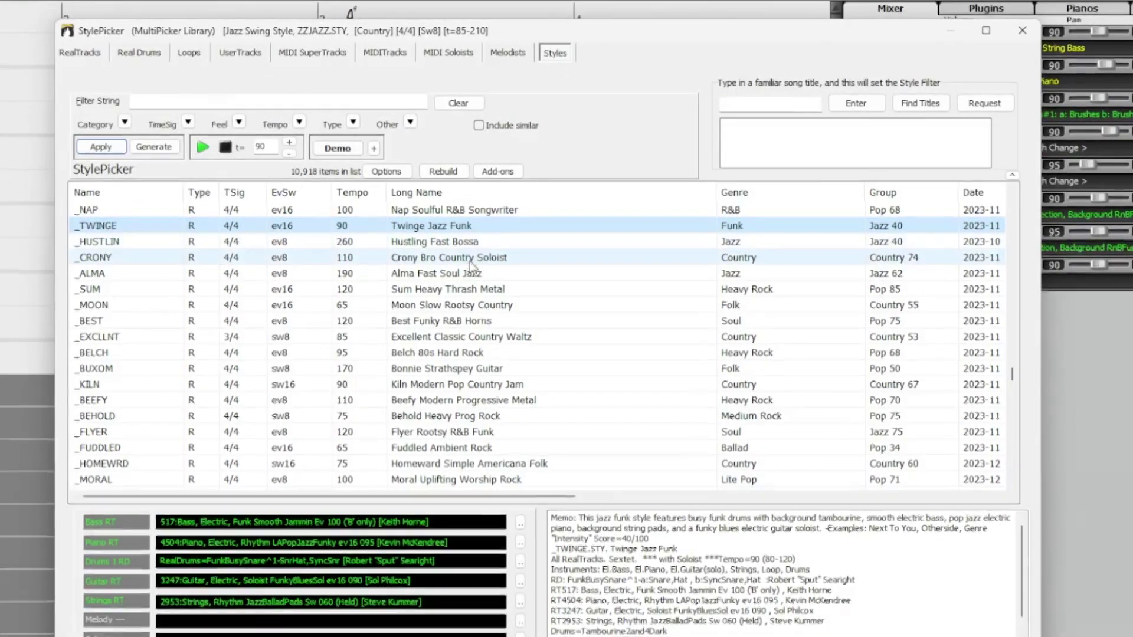
Choose the _FLYER Flyer Rootsy R&B Funk style and transpose the song to D minor.
click(443, 431)
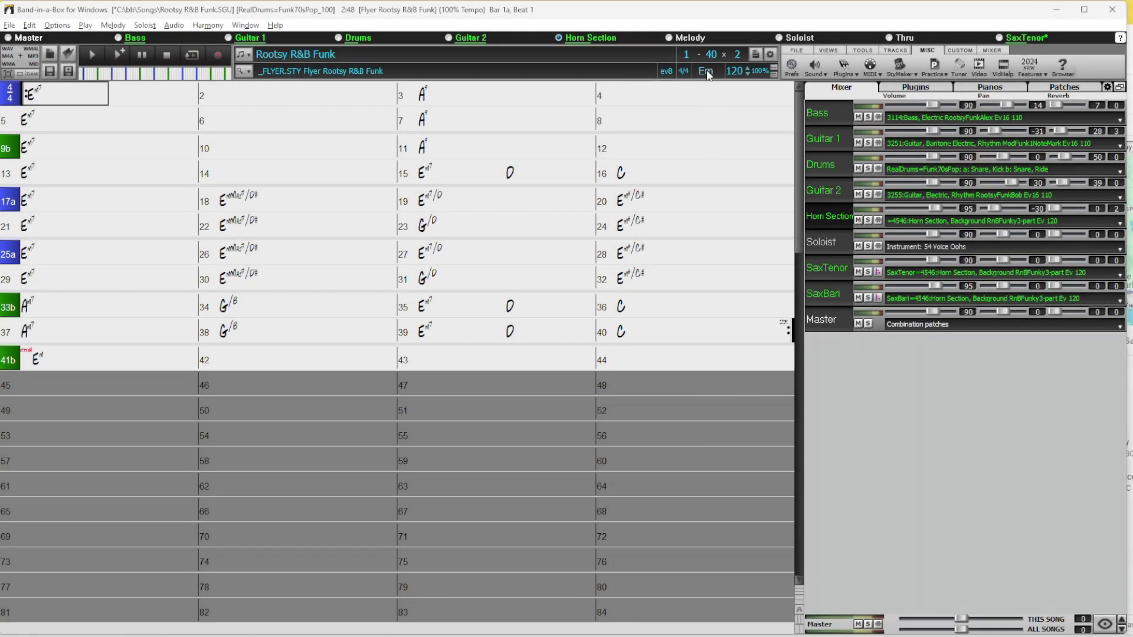
click(706, 71)
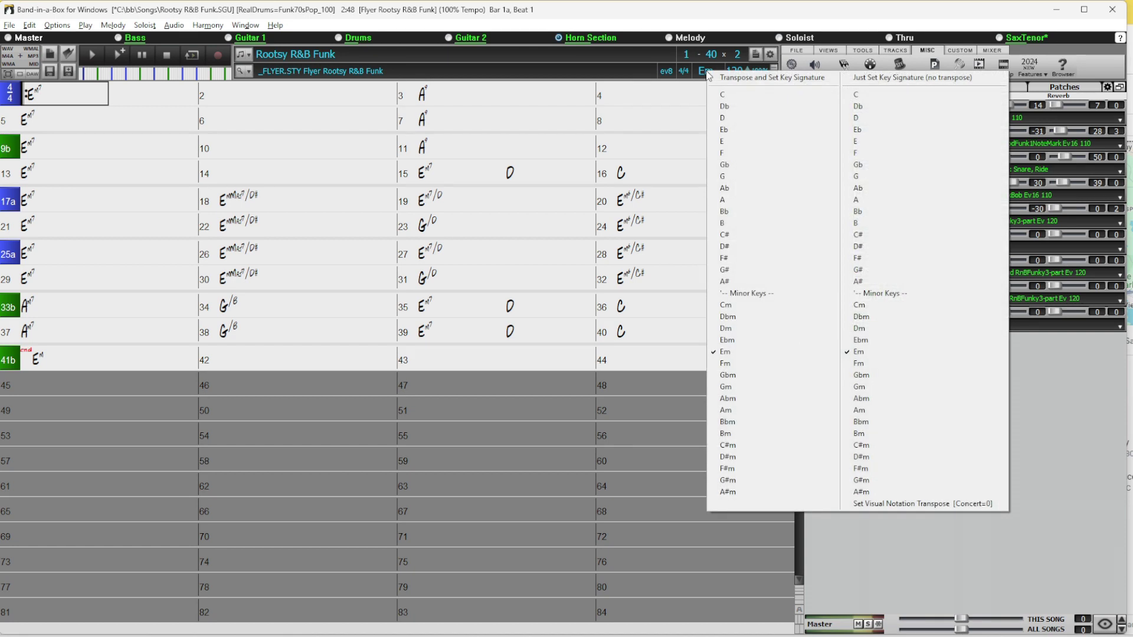
click(739, 331)
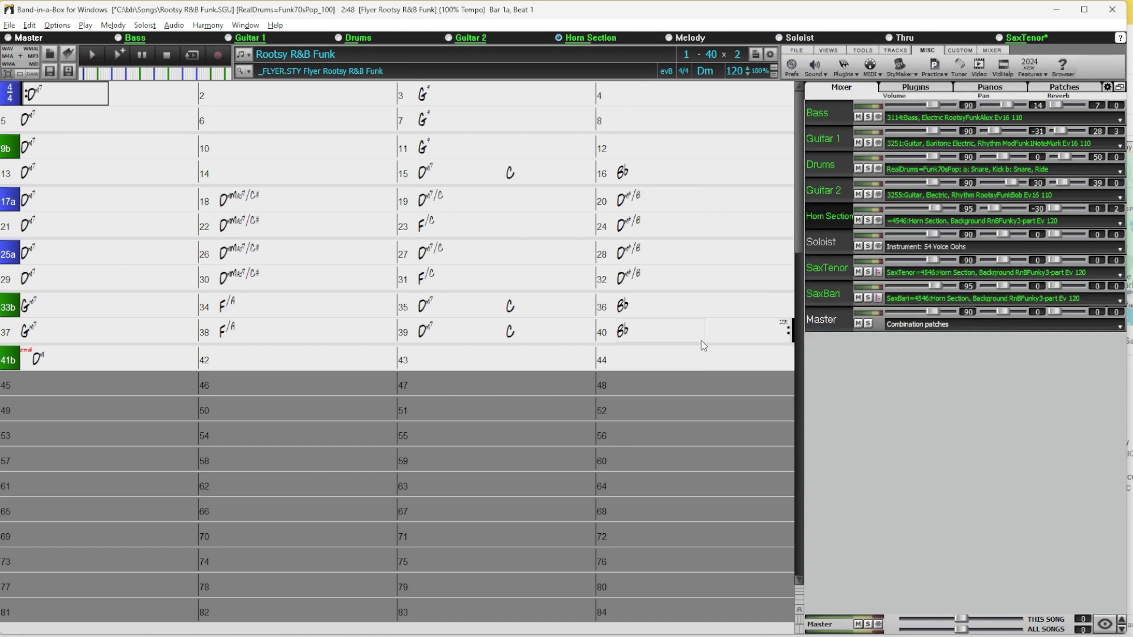
Change the bar 1 chord to F7 and clear the chord in bar 3.
click(53, 95)
text(F7)
key(Return)
key(Right)
key(Right)
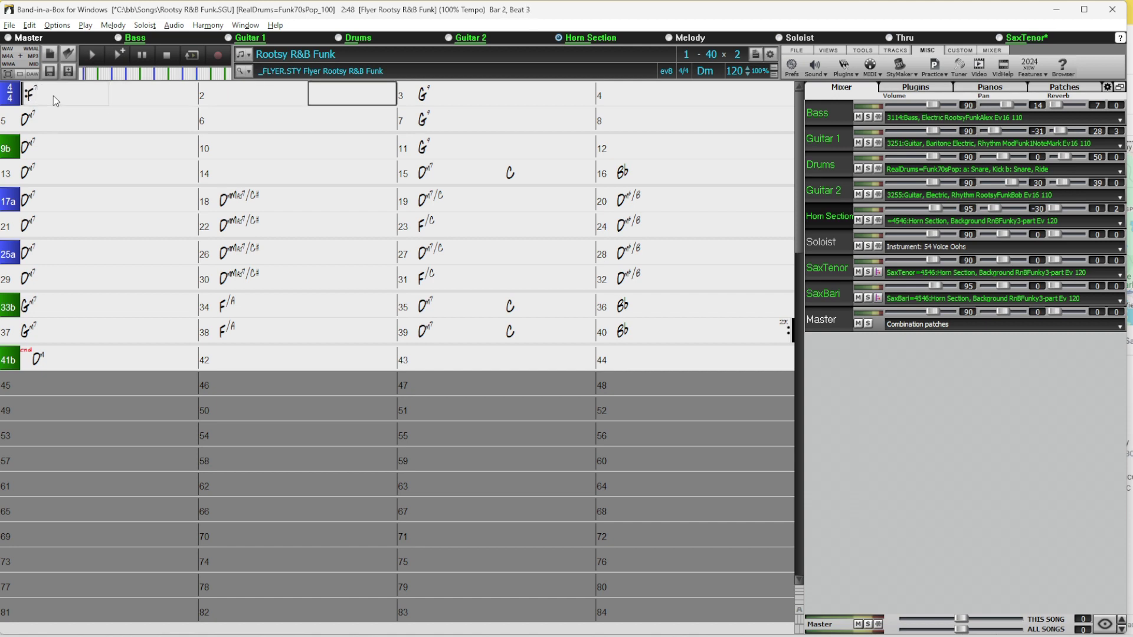
key(Right)
key(Right)
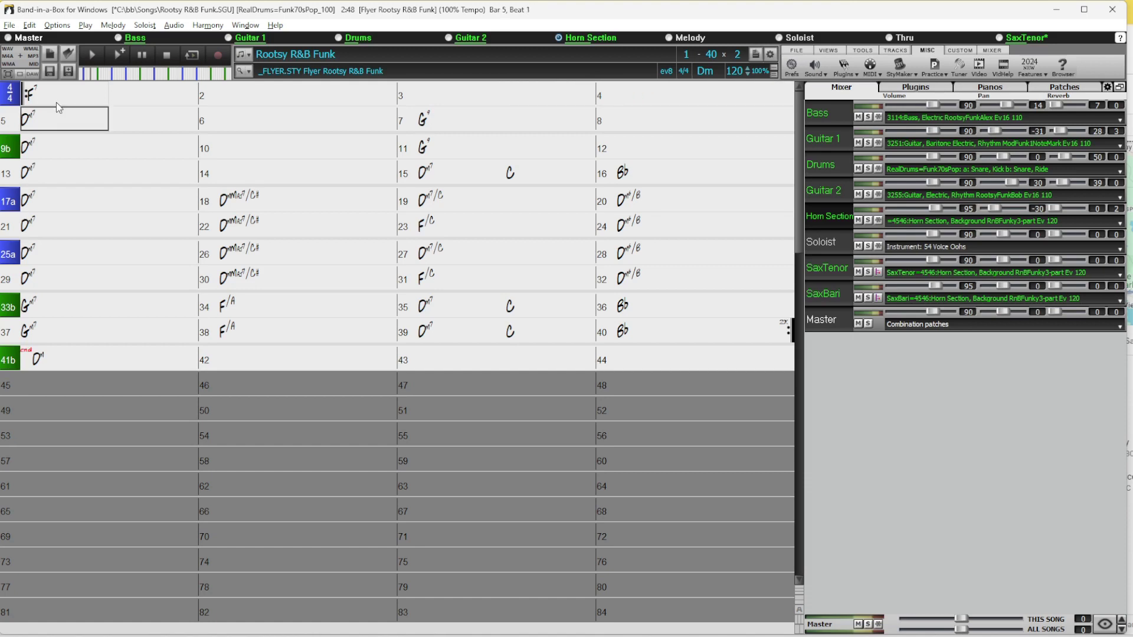
Enter Bb7 in bar 5, Eb7 in bar 6, Em7b5 in bar 7 and A7b9 in bar 8.
text(Bb7)
key(Return)
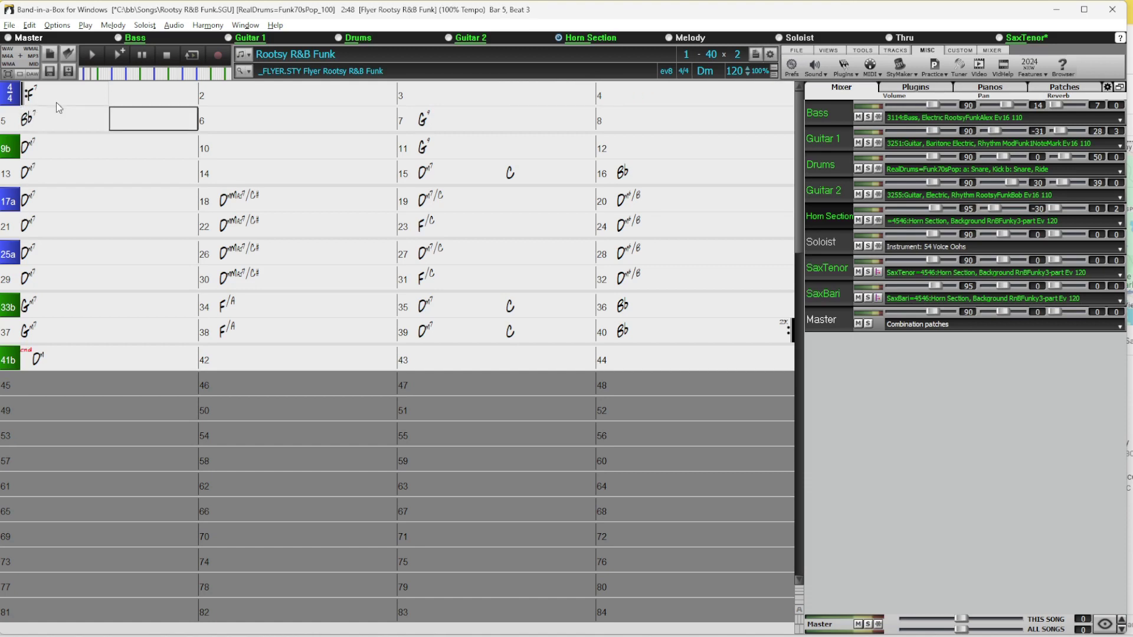
key(Right)
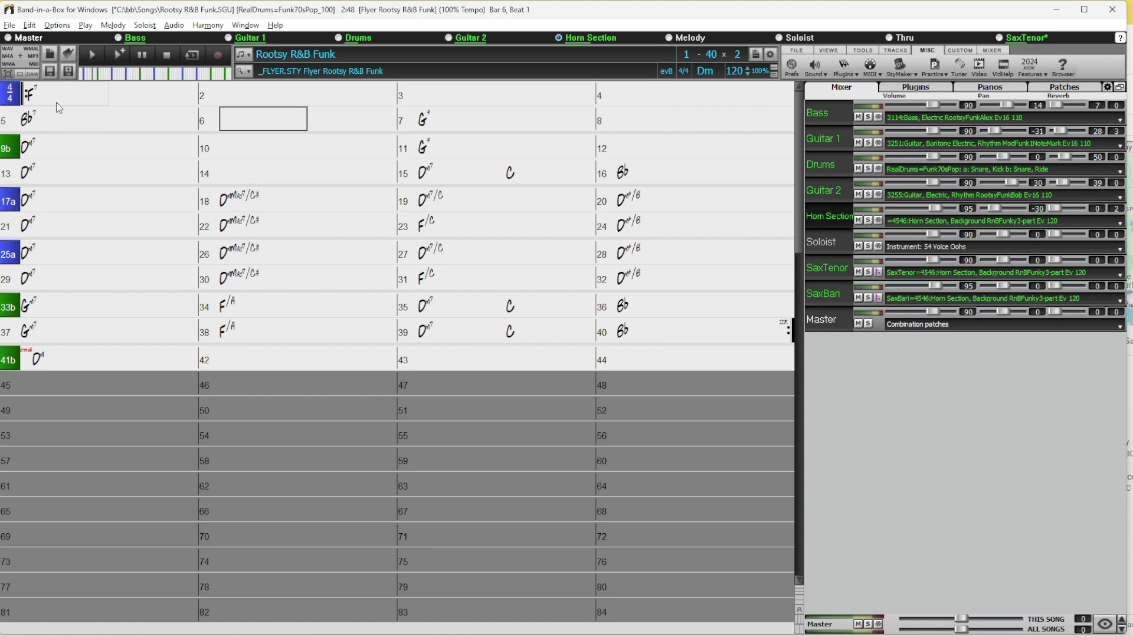
text(Eb7)
key(Return)
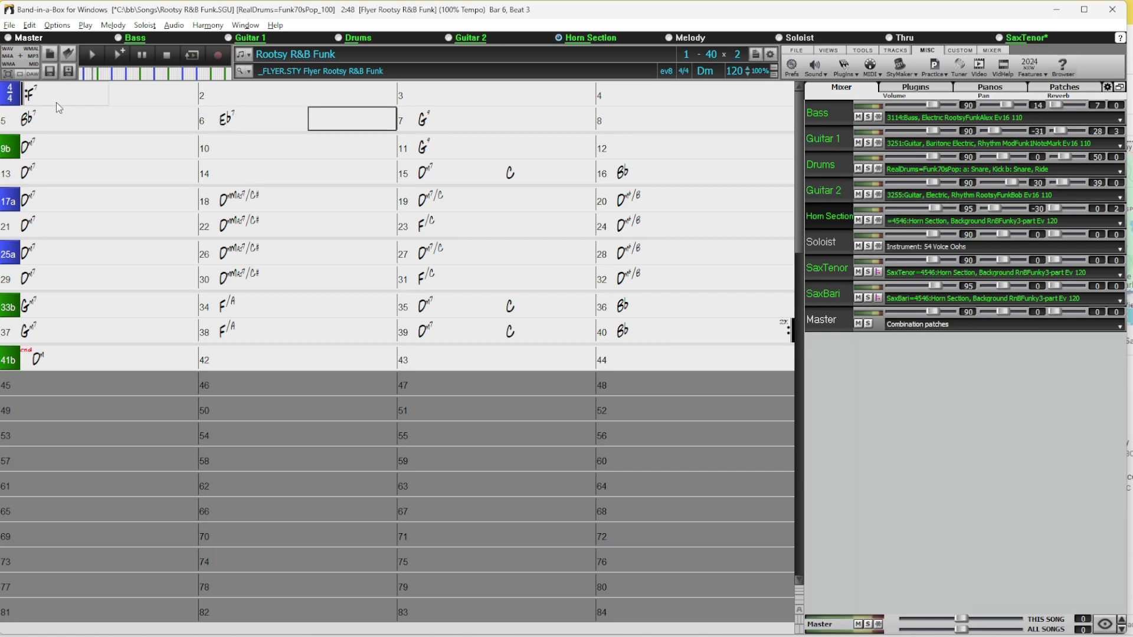
key(Right)
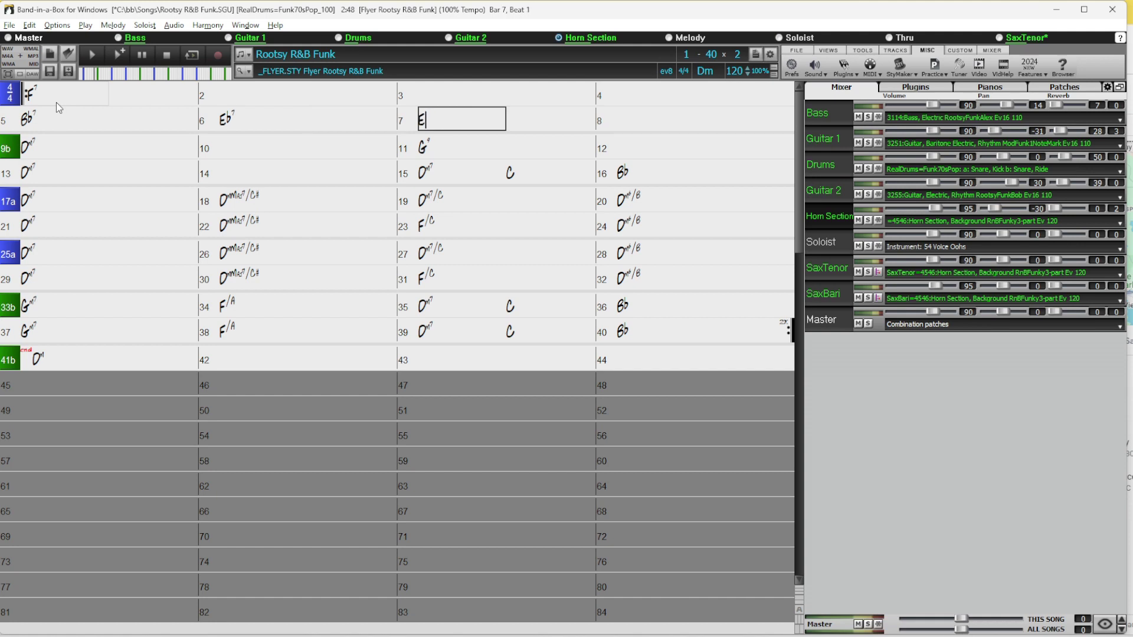
key(Right)
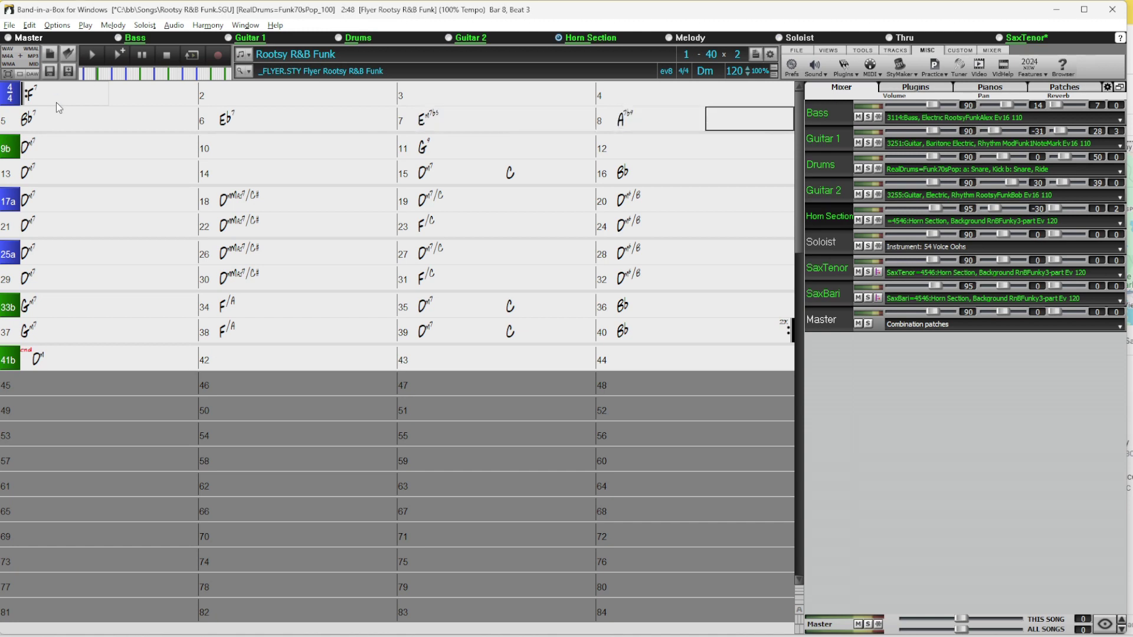
Set the song tempo to 125 beats per minute.
click(735, 70)
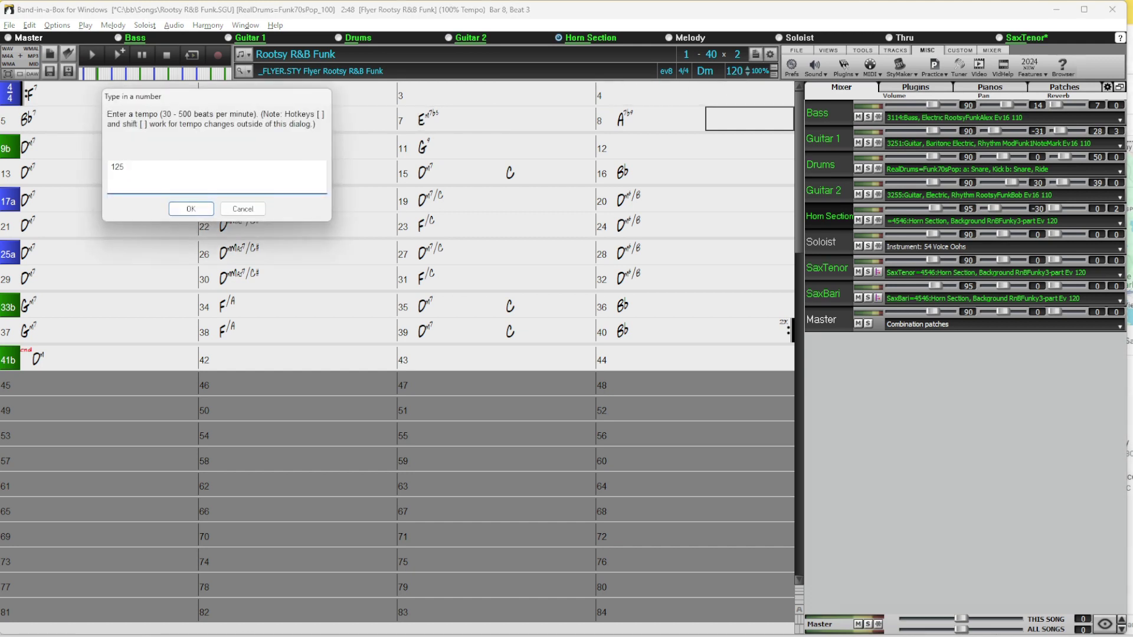
key(Return)
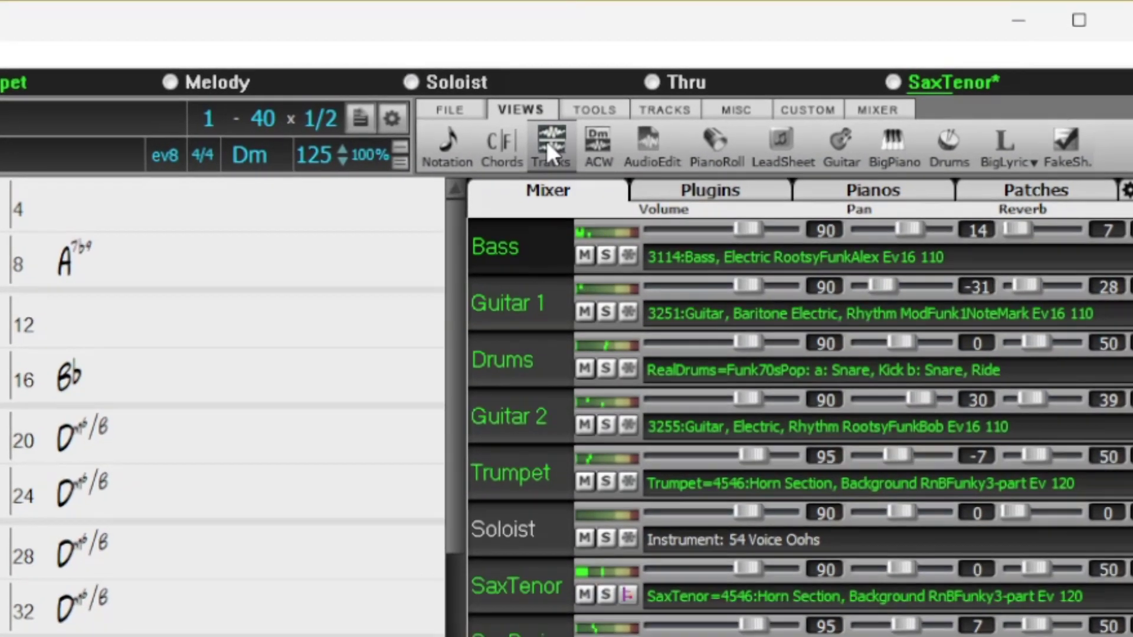
Open the Tracks view and reduce the track heights so more of the song's tracks fit in view.
click(547, 140)
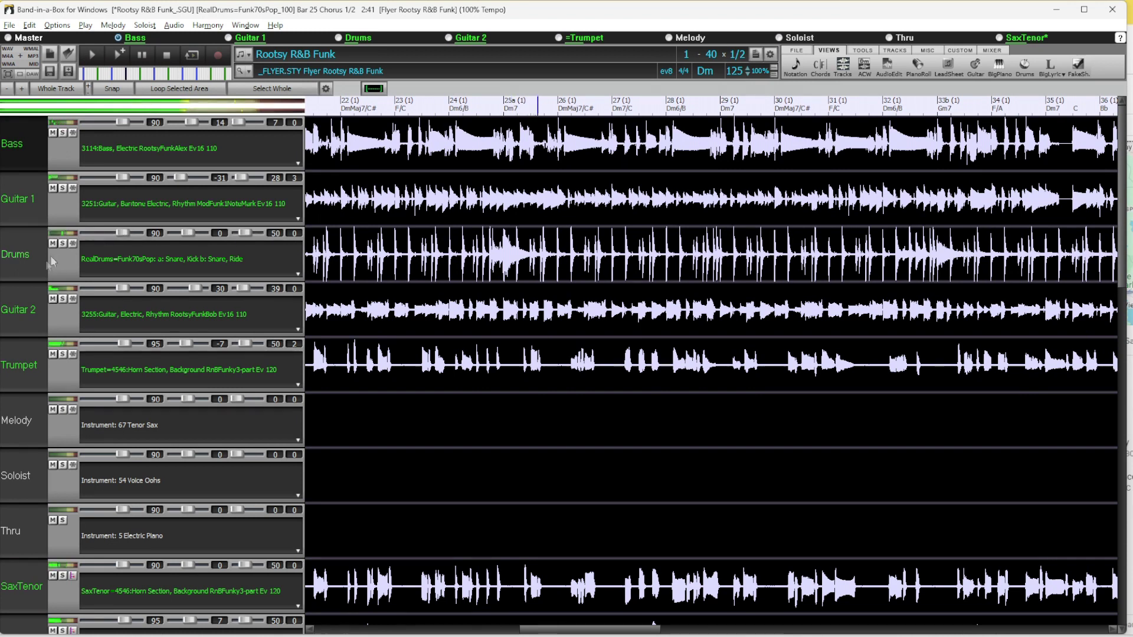
scroll(33, 279, down, 6)
scroll(30, 285, up, 6)
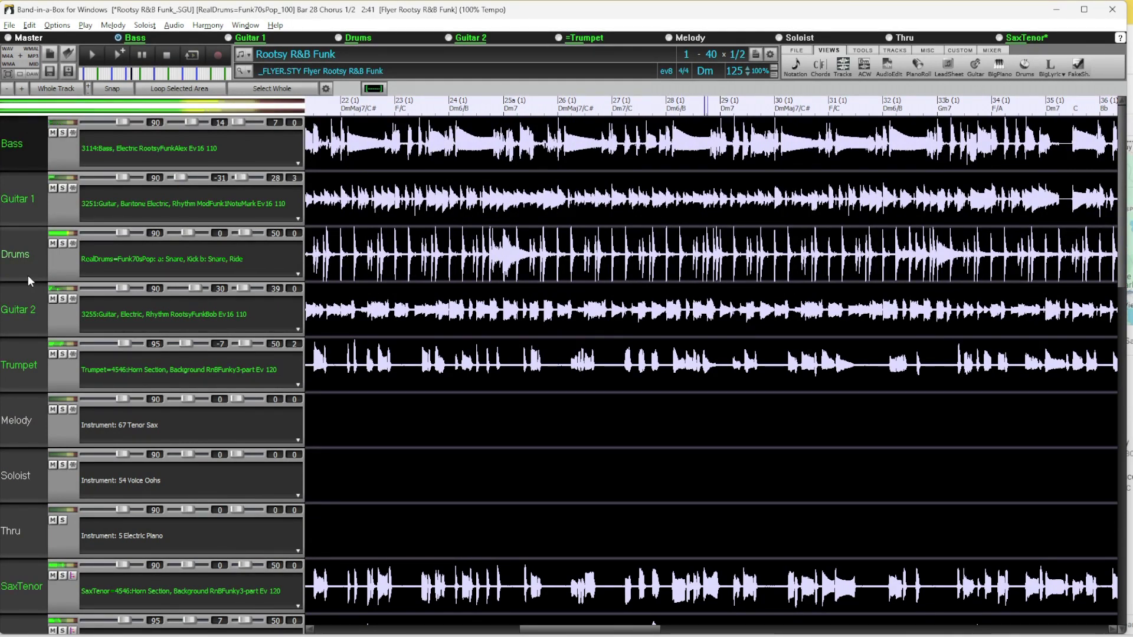
scroll(27, 275, down, 2)
scroll(28, 275, down, 3)
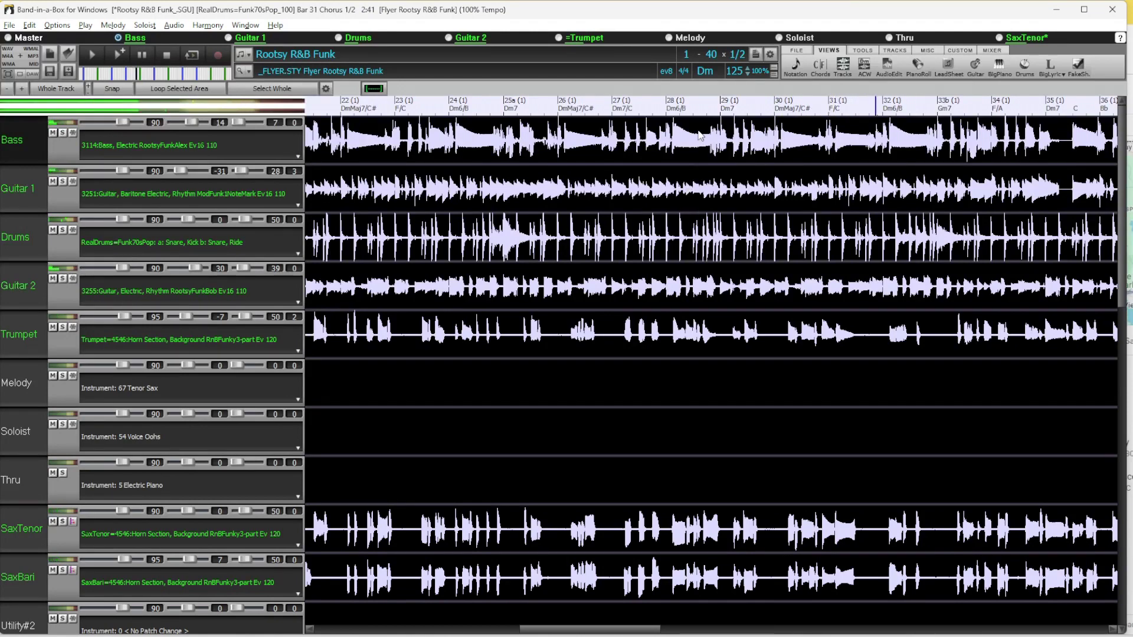
scroll(699, 137, down, 2)
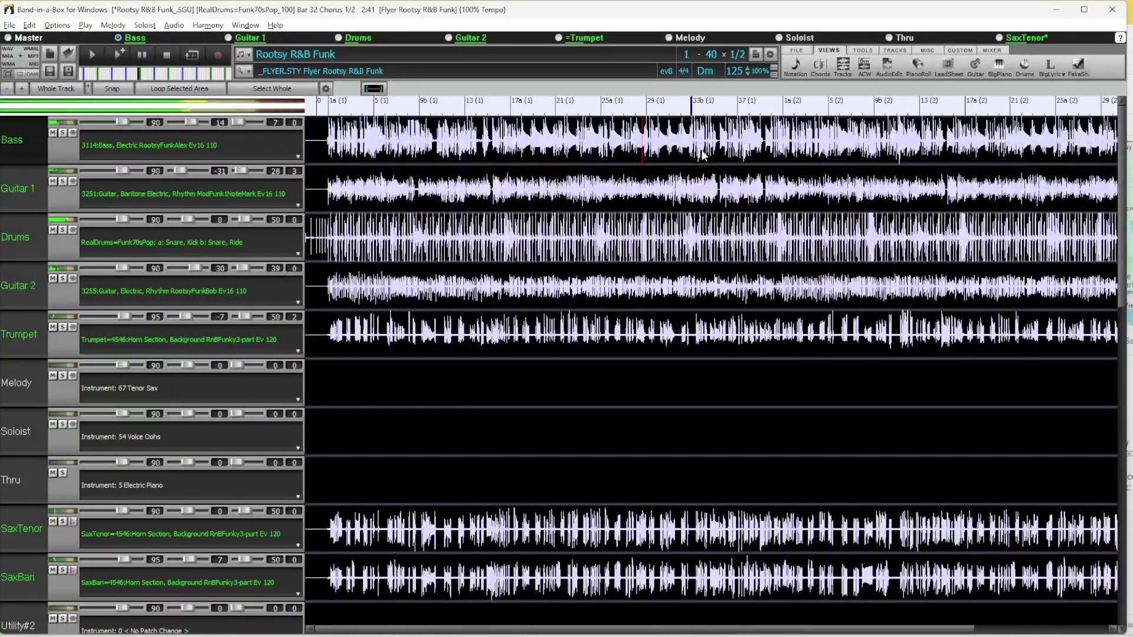
scroll(701, 150, up, 2)
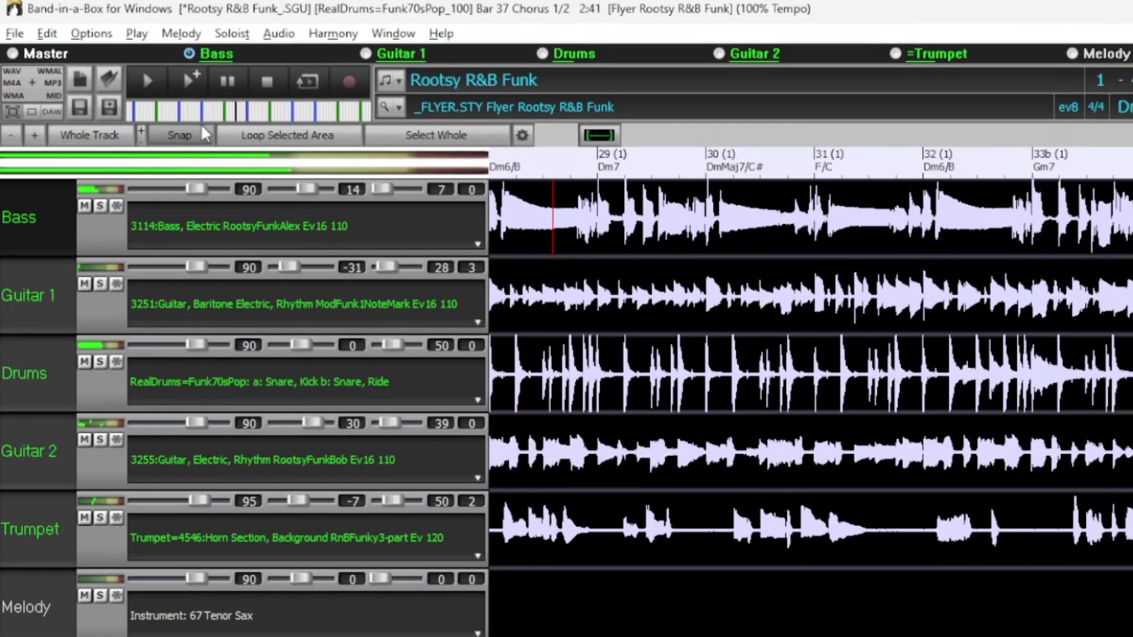
Turn on the audio region display in the Tracks view and select the Guitar 1 region at bar 19.
click(75, 136)
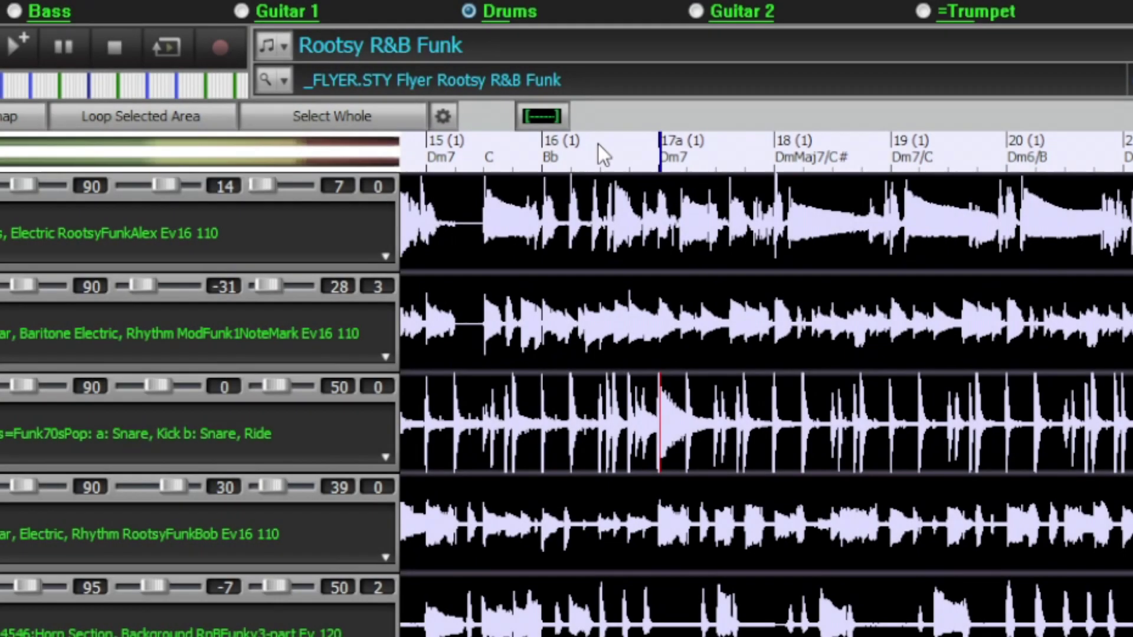
click(555, 116)
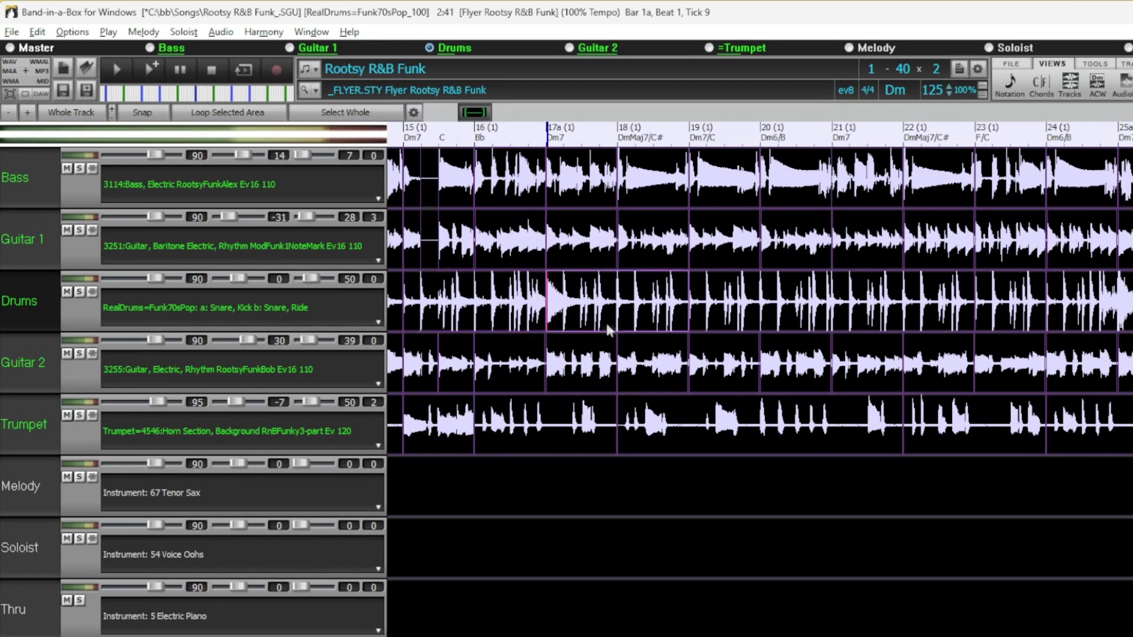
click(719, 247)
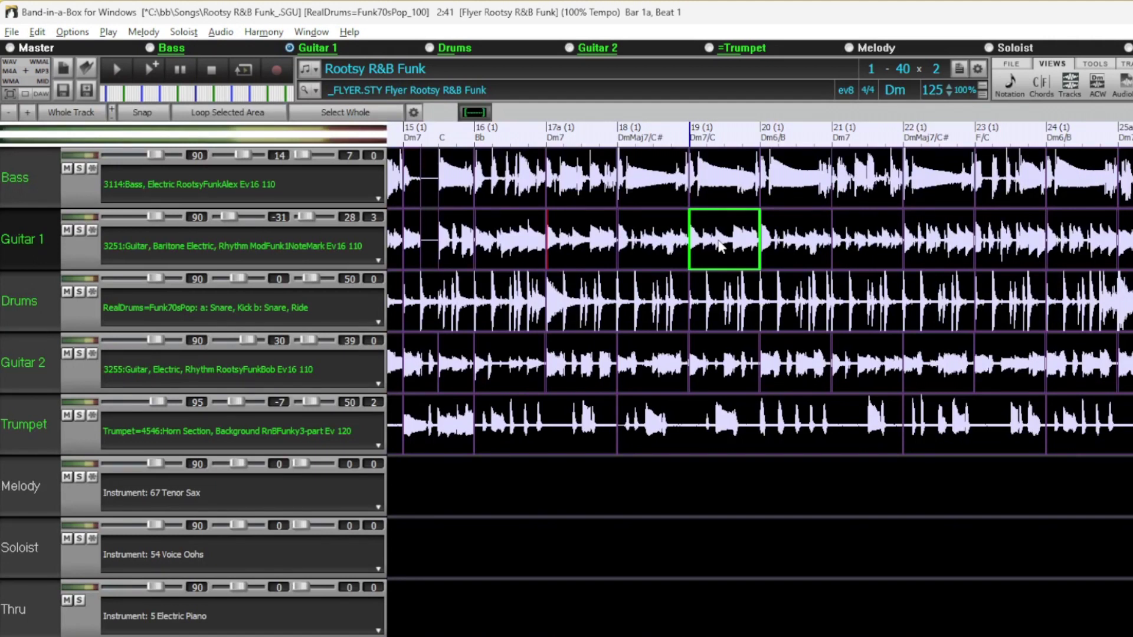
Trim the drum region at bar 17 to about one beat and delete the drum regions covering bars 19 to 23.
click(581, 307)
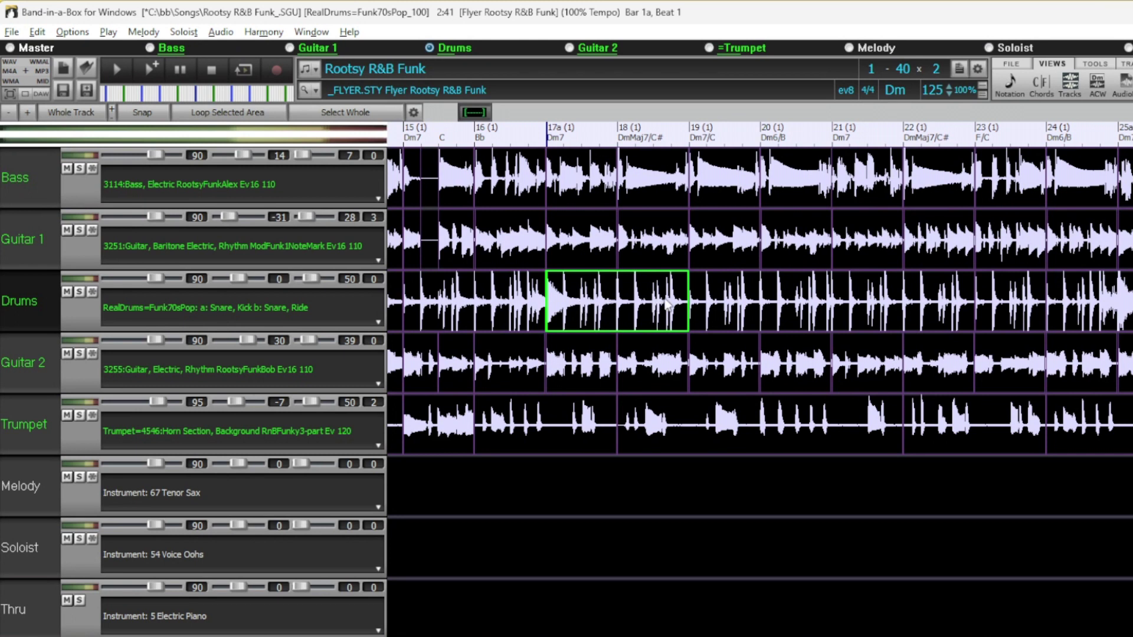
drag(685, 299, 563, 313)
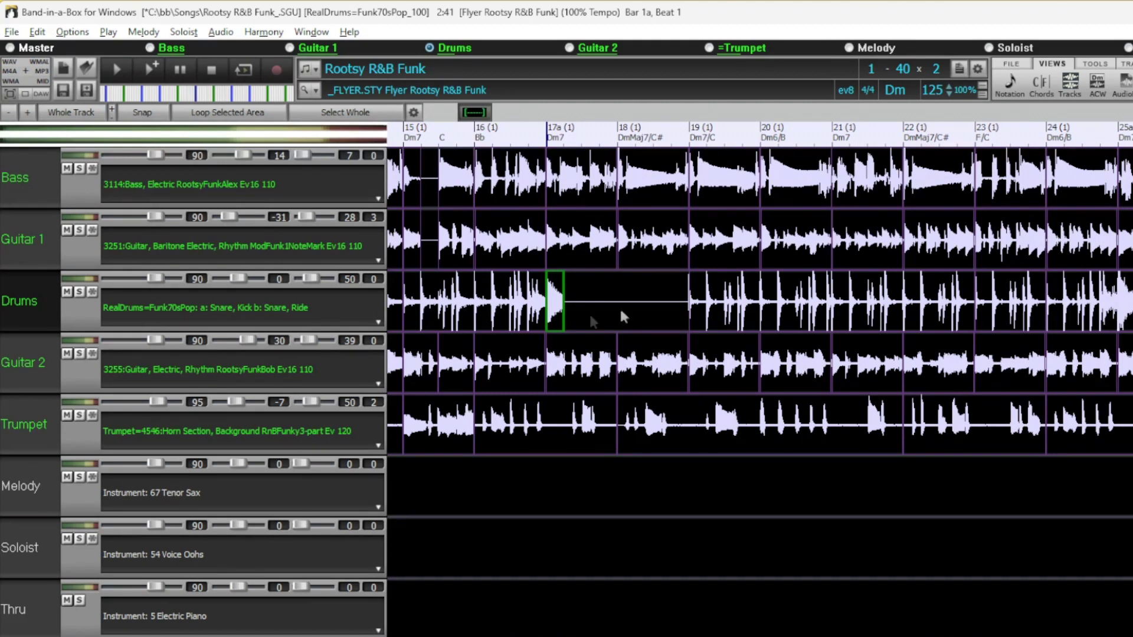
click(699, 306)
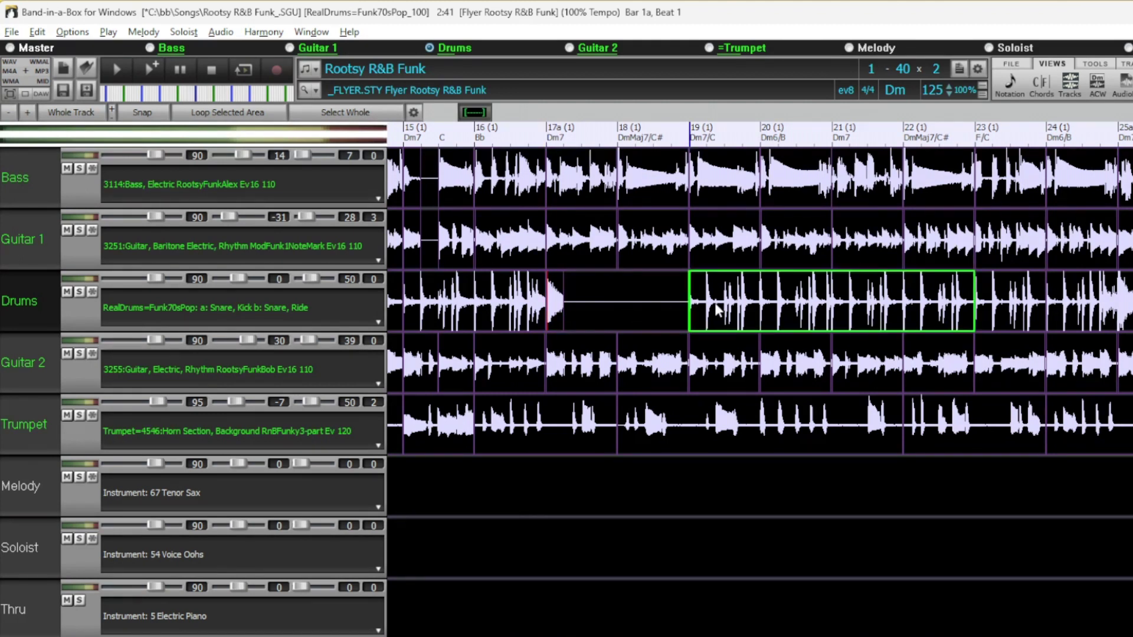
key(Delete)
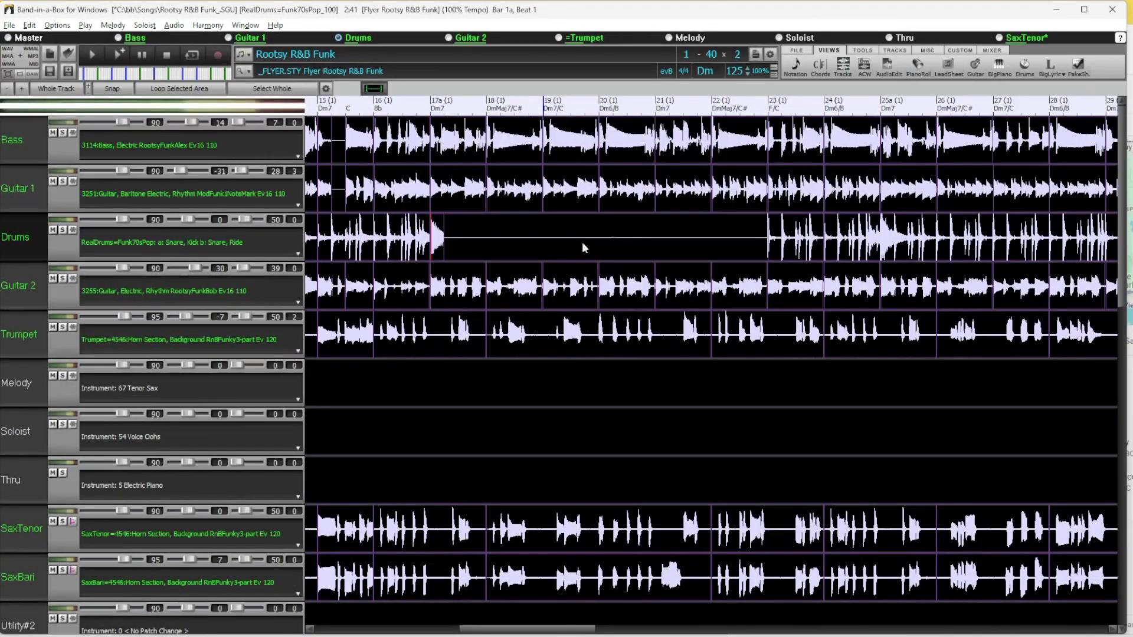
click(790, 233)
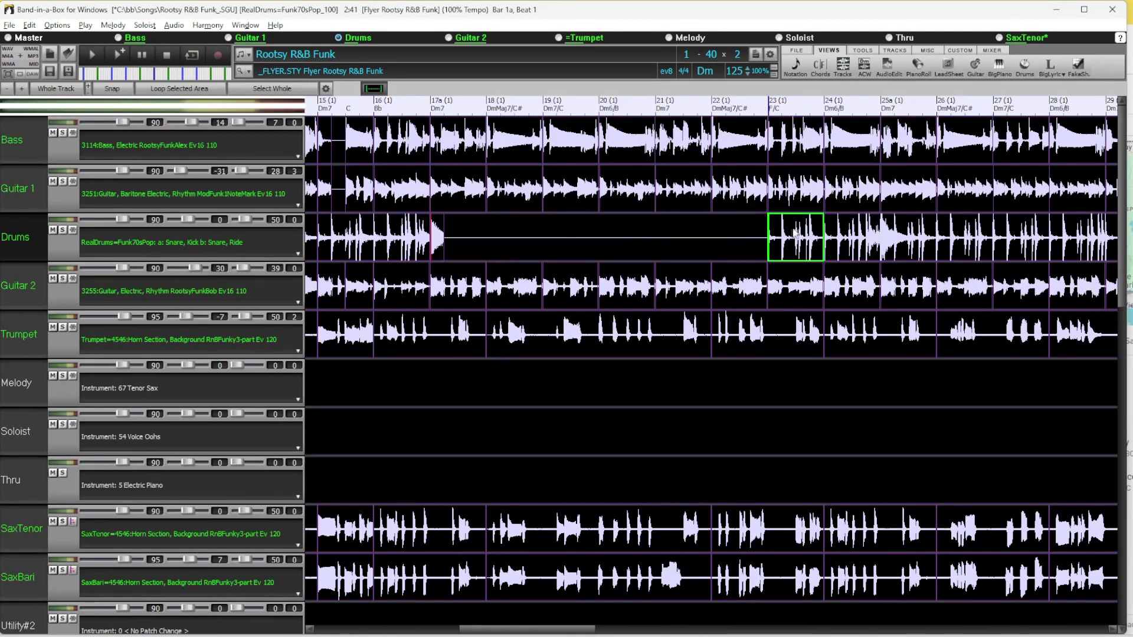
key(Delete)
Trim the start of the drum region from bar 24 to about beat 4, and play the song from bar 15 to check it.
click(843, 239)
drag(843, 243, 864, 254)
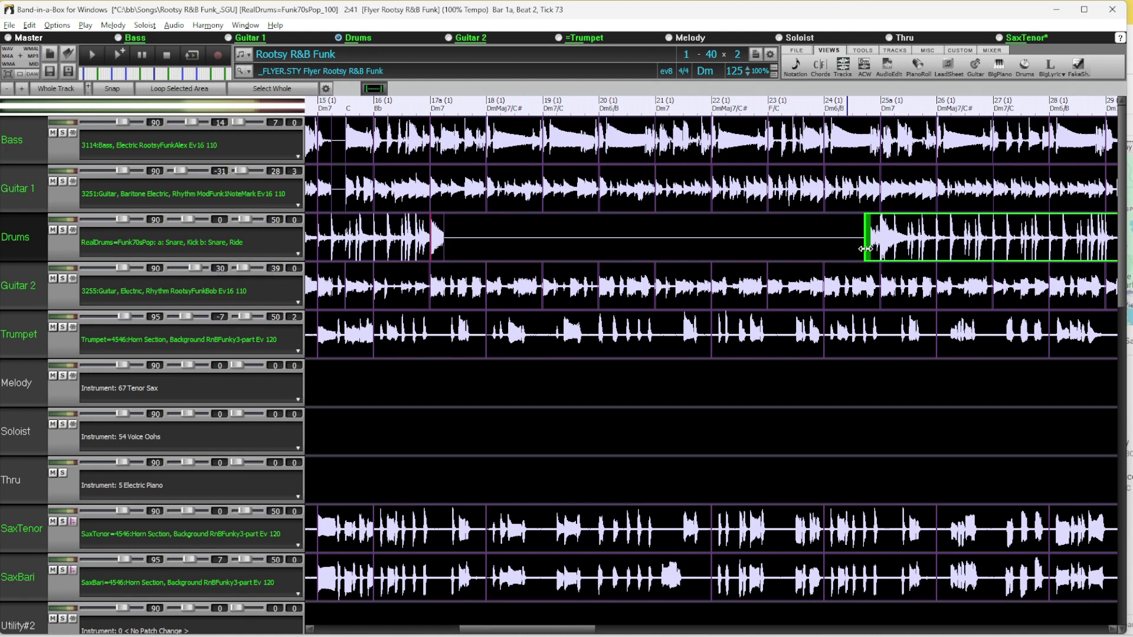
double_click(358, 112)
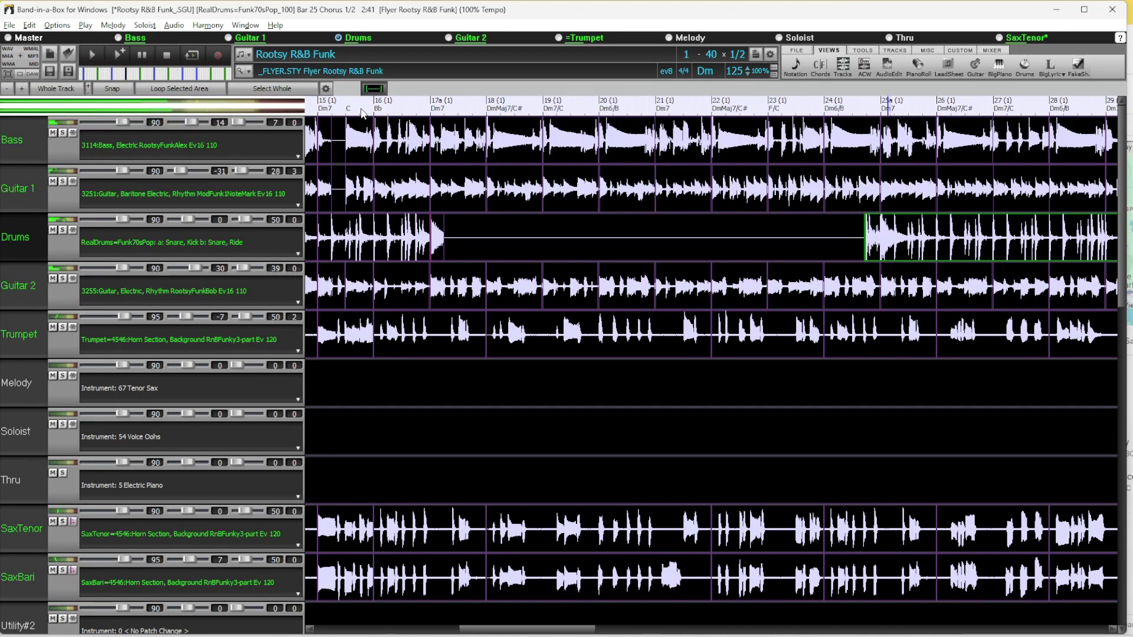
key(Escape)
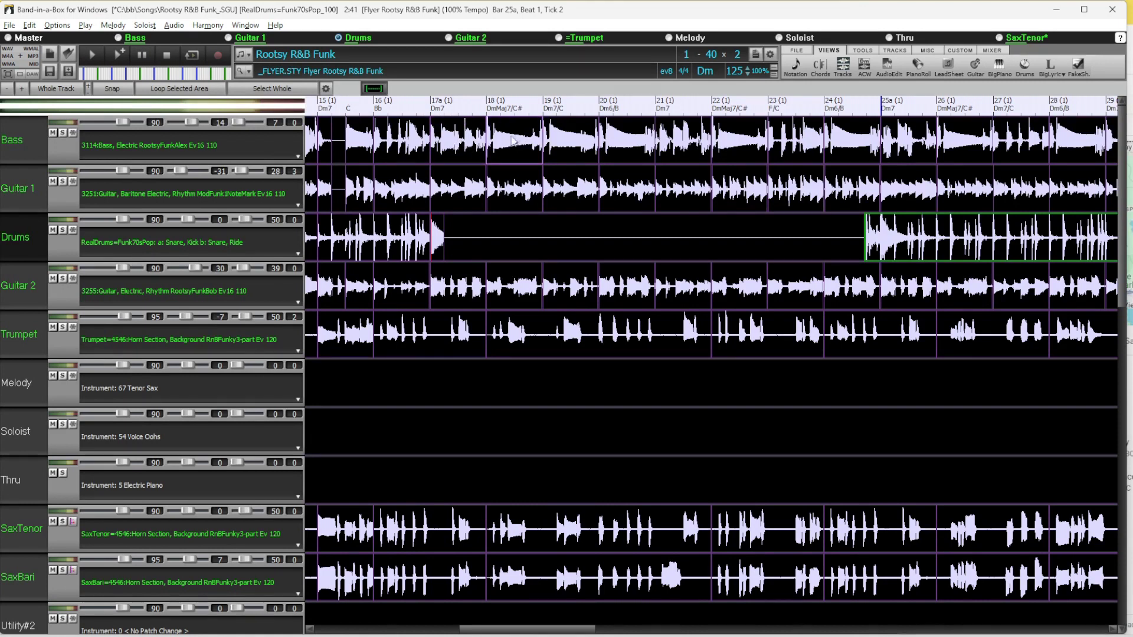
Trim the Guitar 1 region at bar 17 to about one beat.
click(462, 191)
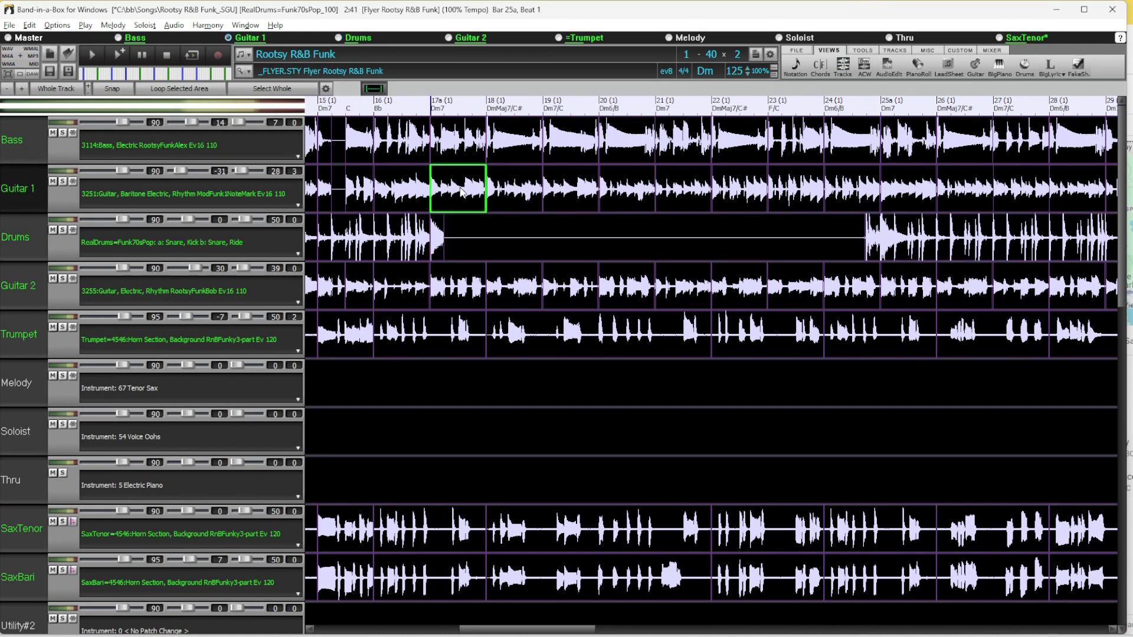
drag(481, 189, 436, 190)
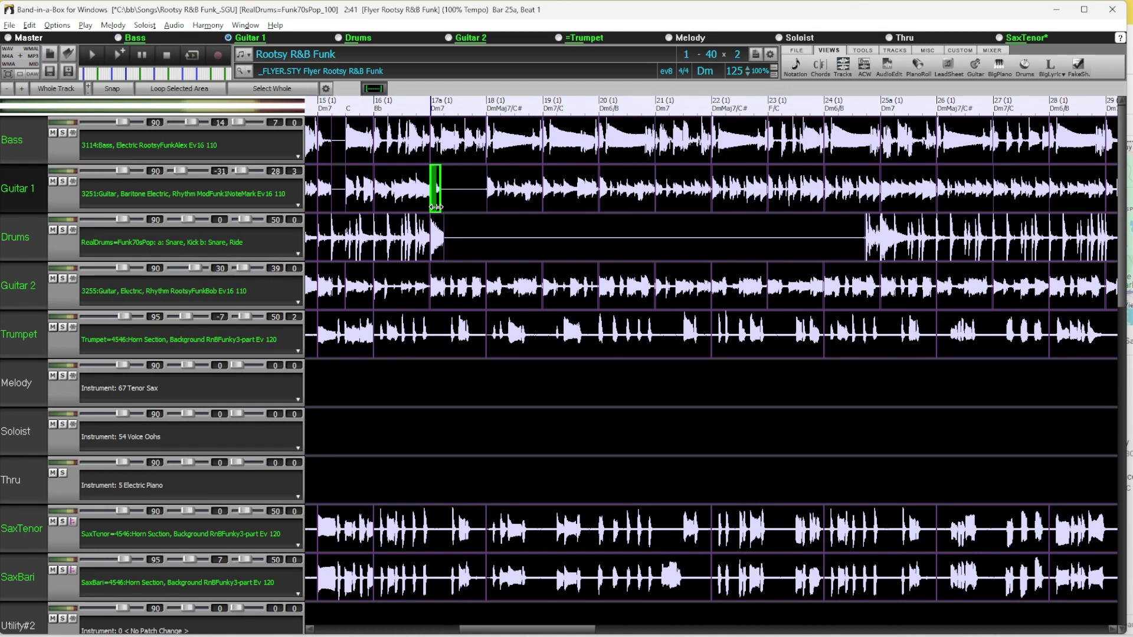
Delete the Guitar 1 regions at bars 18, 19 and 20.
click(520, 192)
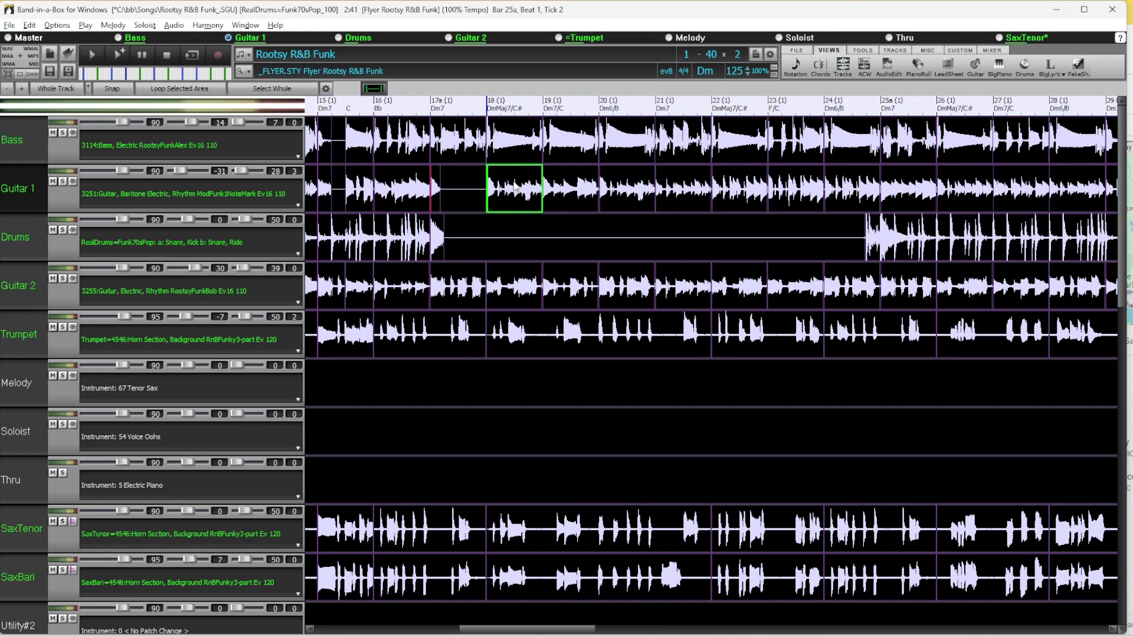
key(Delete)
click(570, 189)
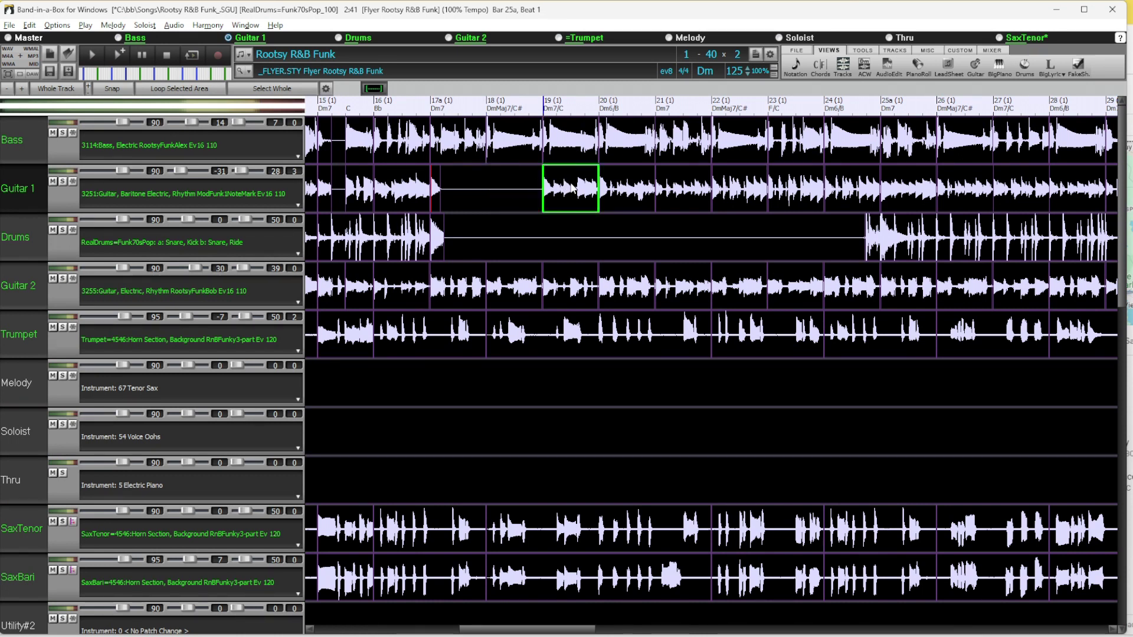
key(Delete)
click(612, 192)
key(Delete)
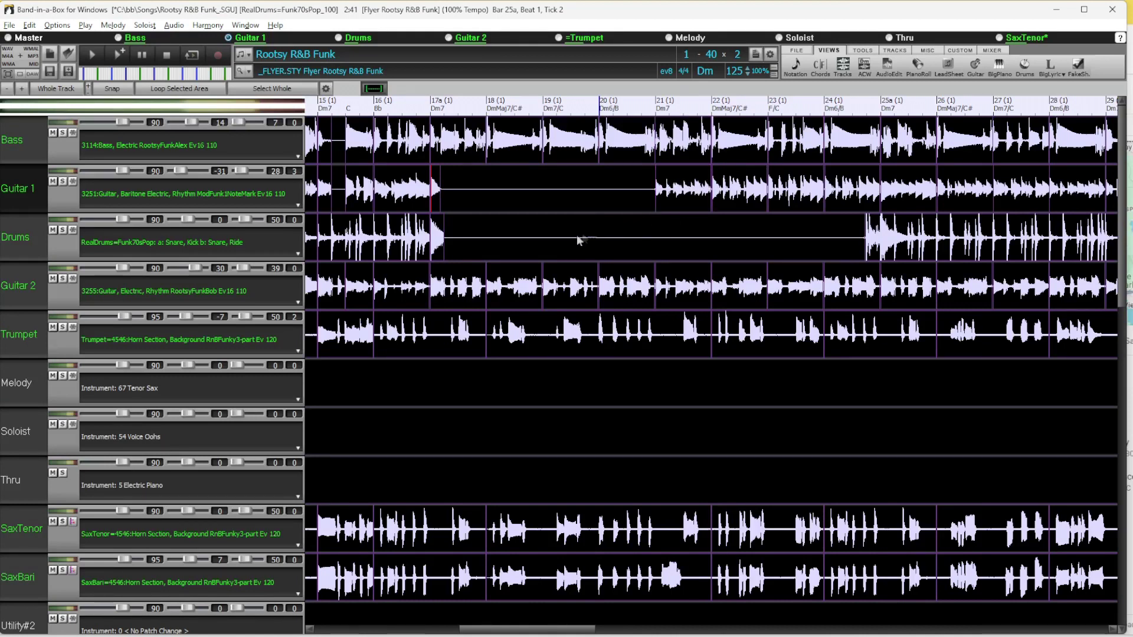
Trim the end of the Guitar 2 region at bar 17 to about one beat and delete the Guitar 2 regions covering bars 18 to 24.
click(482, 289)
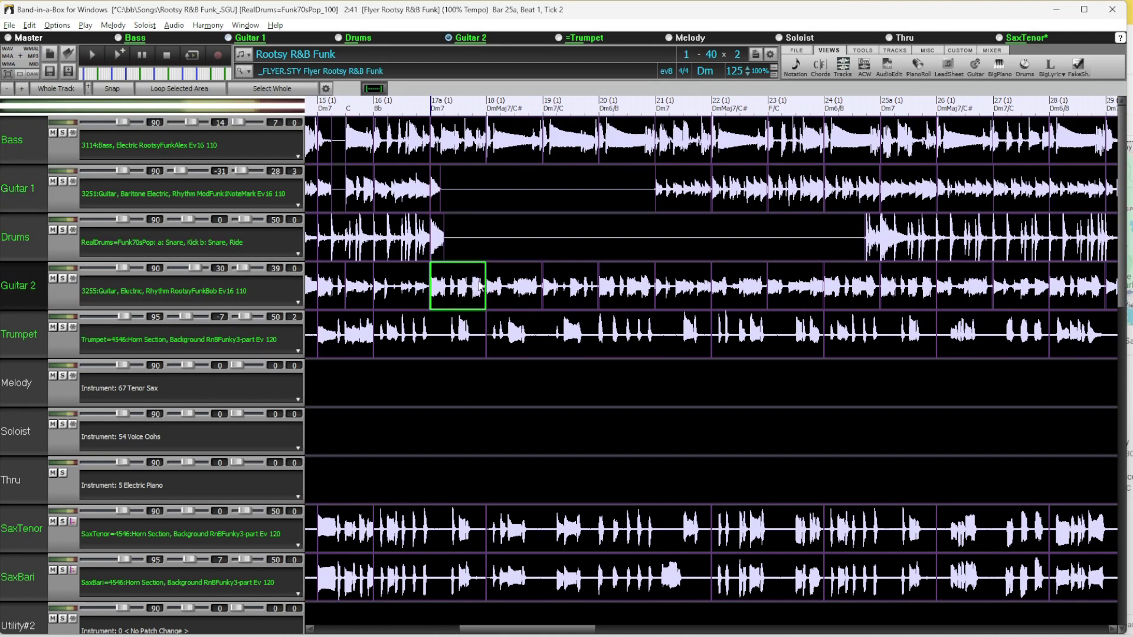
drag(483, 280, 446, 301)
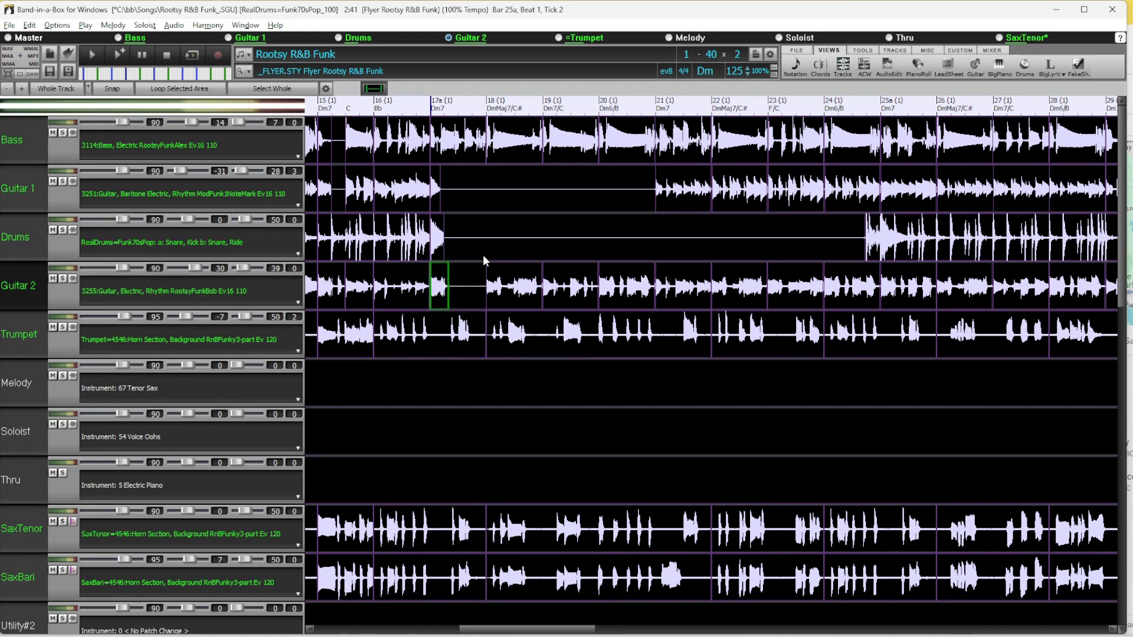
click(520, 286)
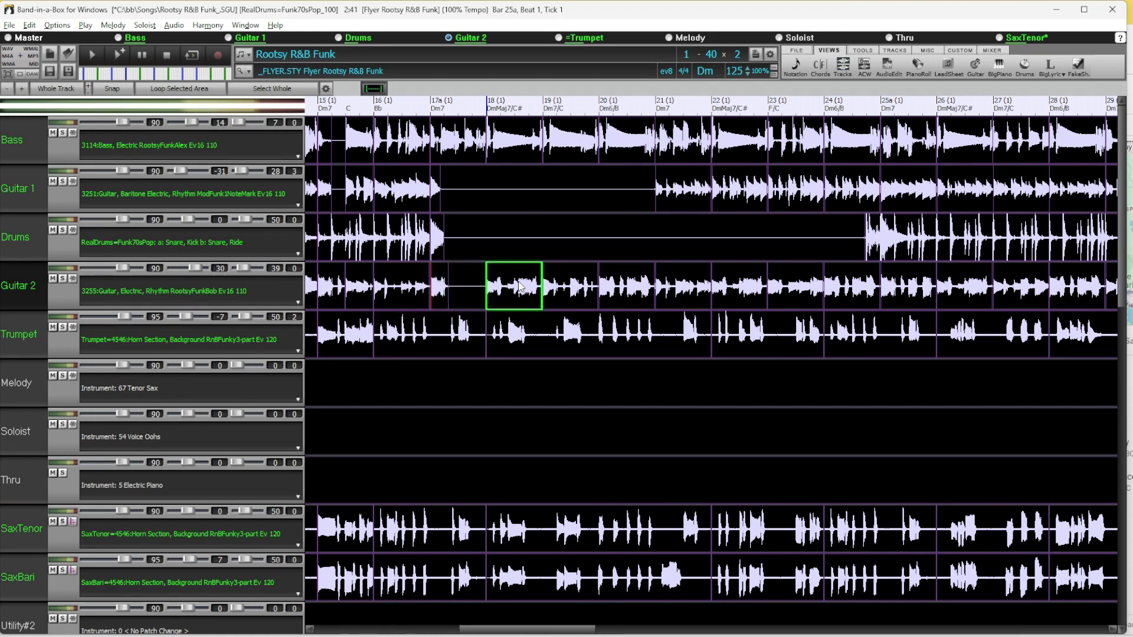
drag(529, 285, 906, 286)
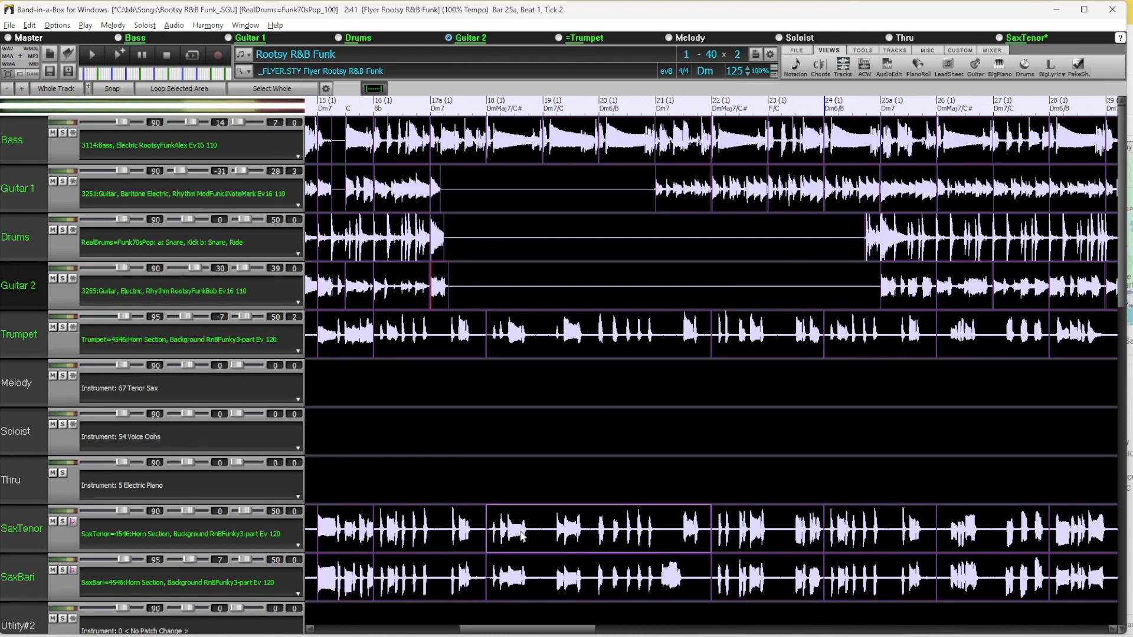
Trim the start of the SaxTenor region from bar 18 to just before bar 20.
click(483, 528)
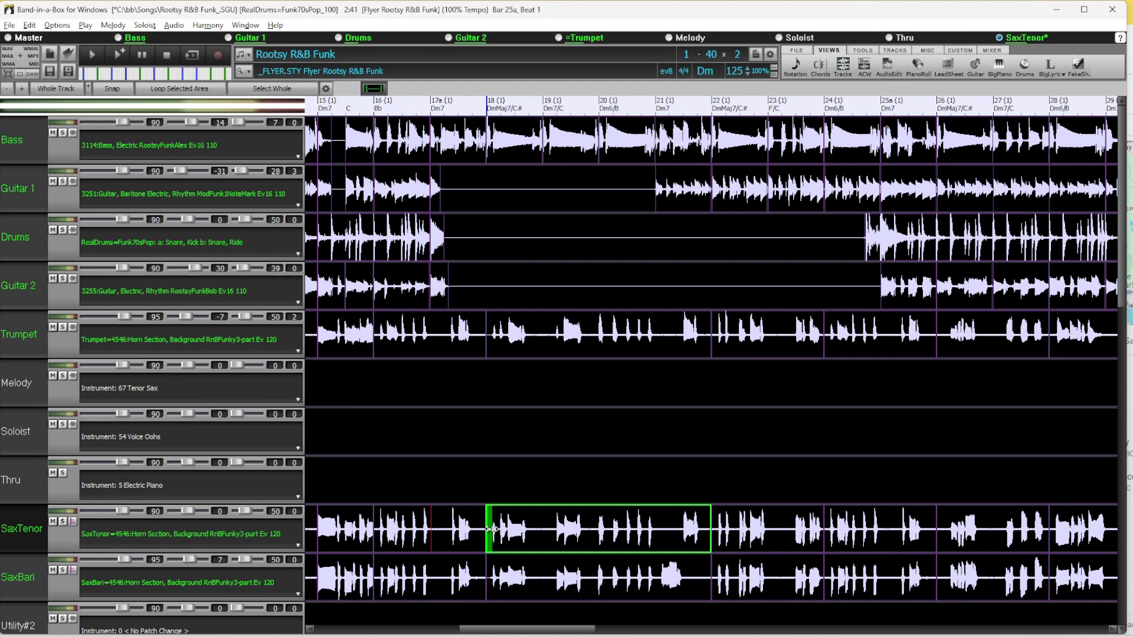
drag(491, 530, 590, 537)
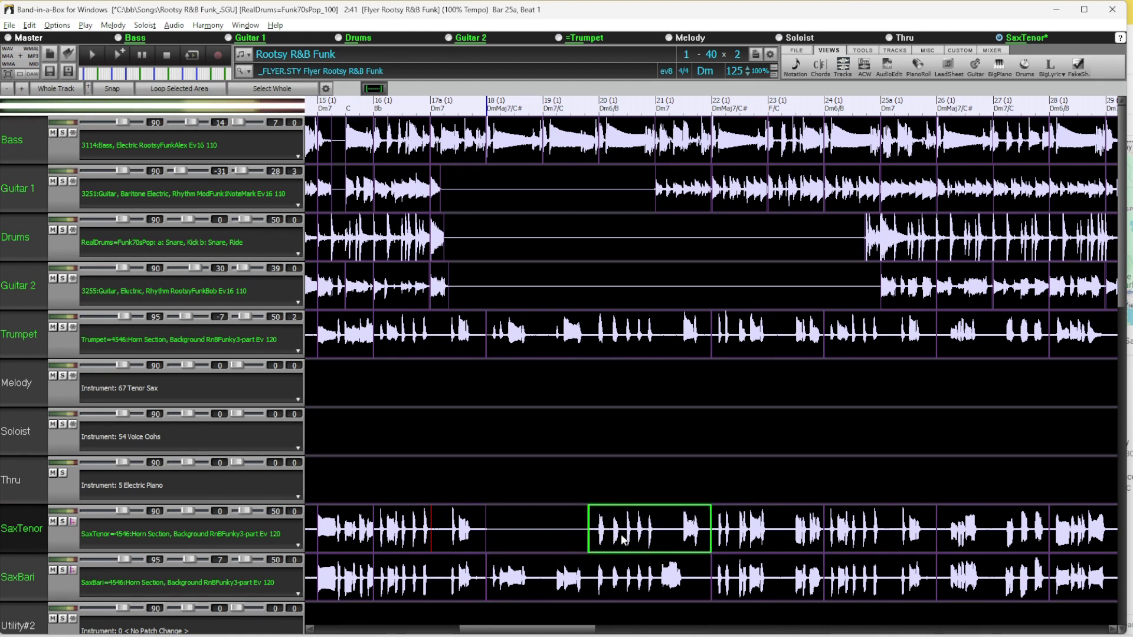
Play the song from bar 15 to check the edited regions, and play it again from bar 25.
click(324, 111)
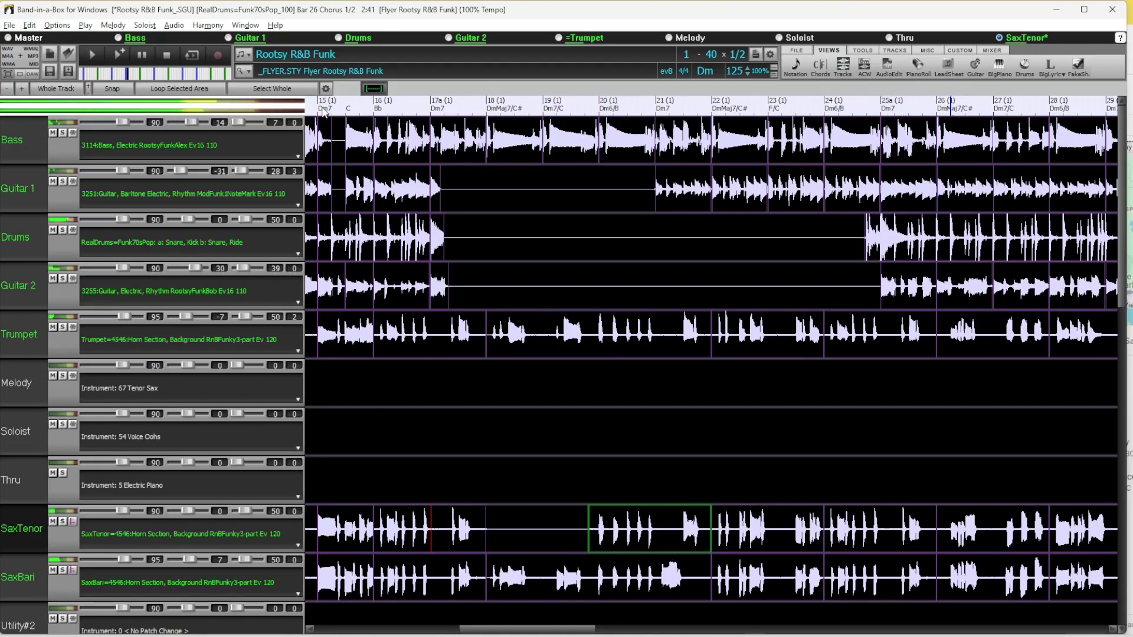
click(168, 56)
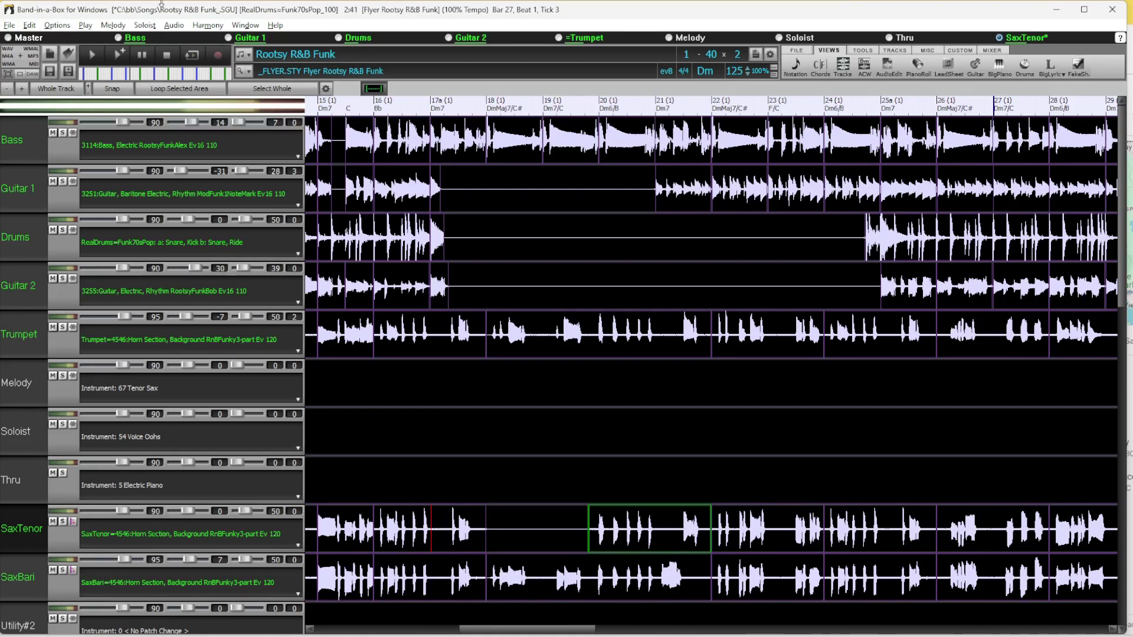
double_click(881, 106)
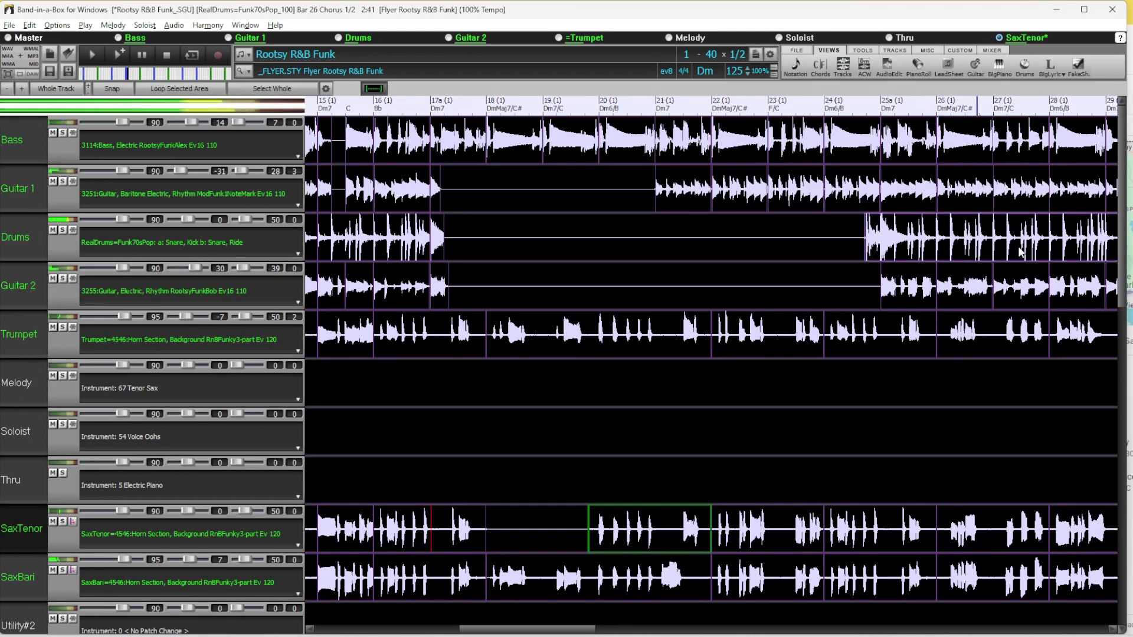
key(Escape)
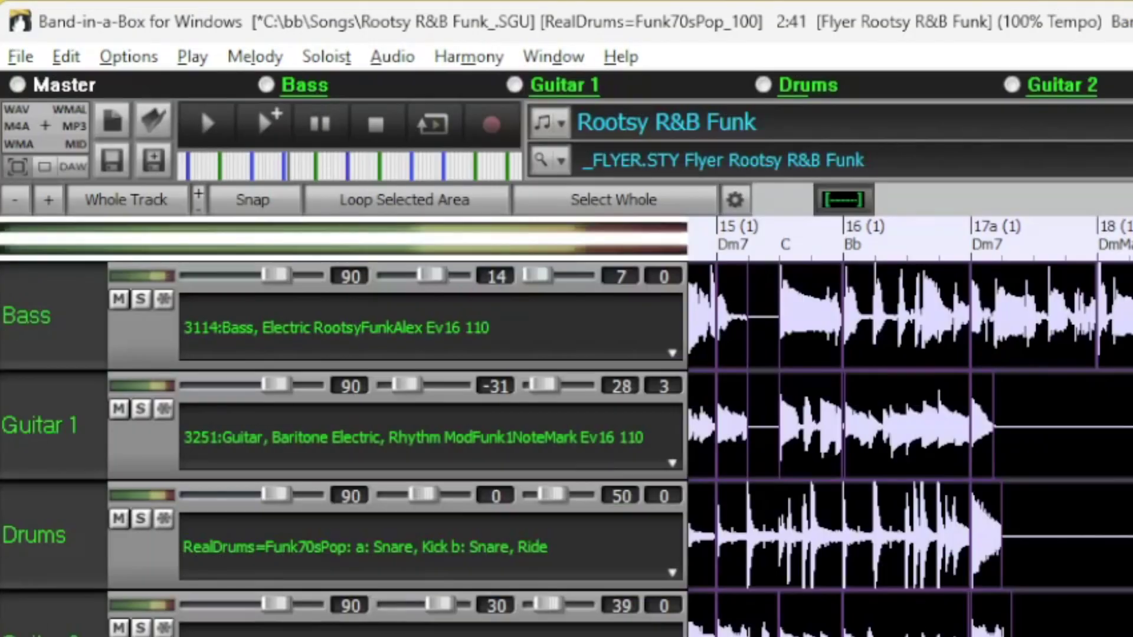
Turn on snapping and trim the drum region near bar 25 so it starts at bar 25 and ends at bar 27.
click(250, 201)
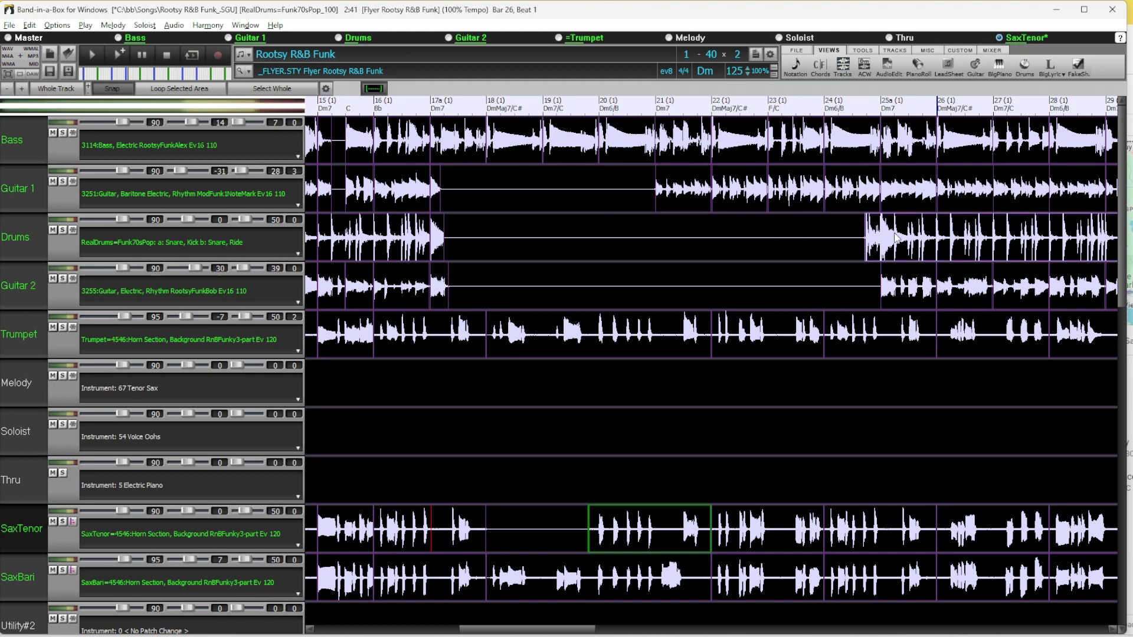
click(875, 236)
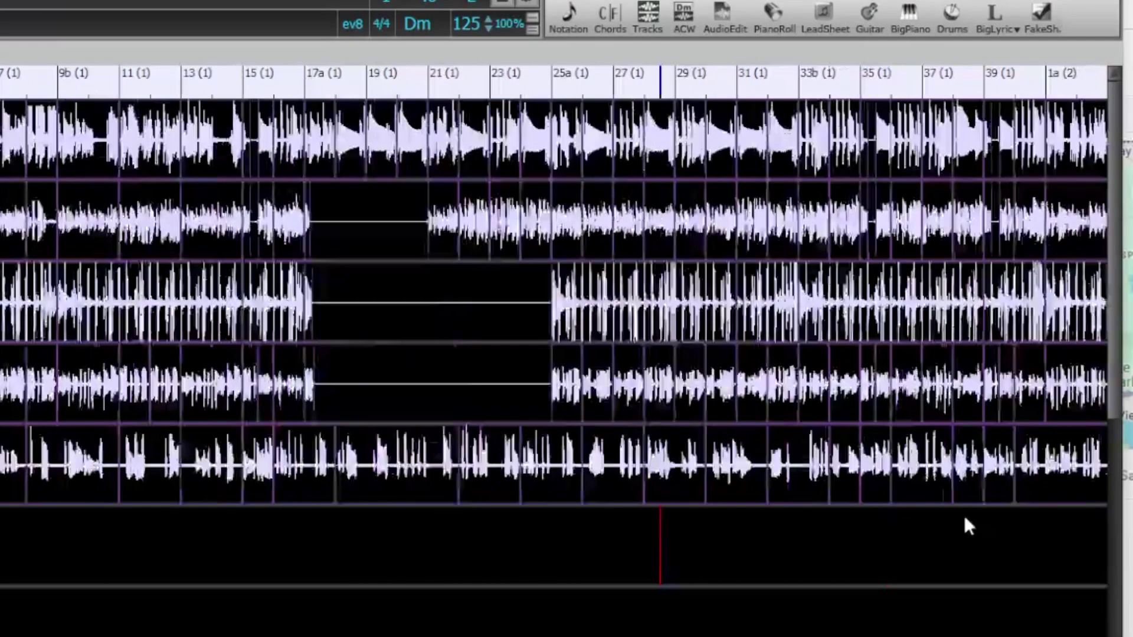
click(732, 301)
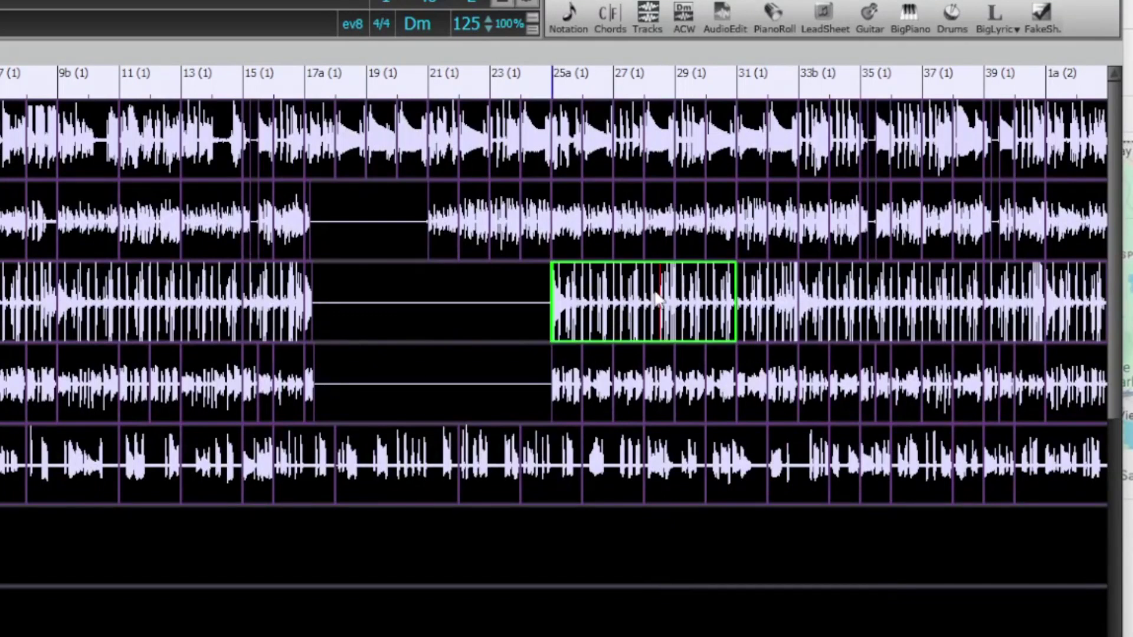
drag(731, 300, 612, 302)
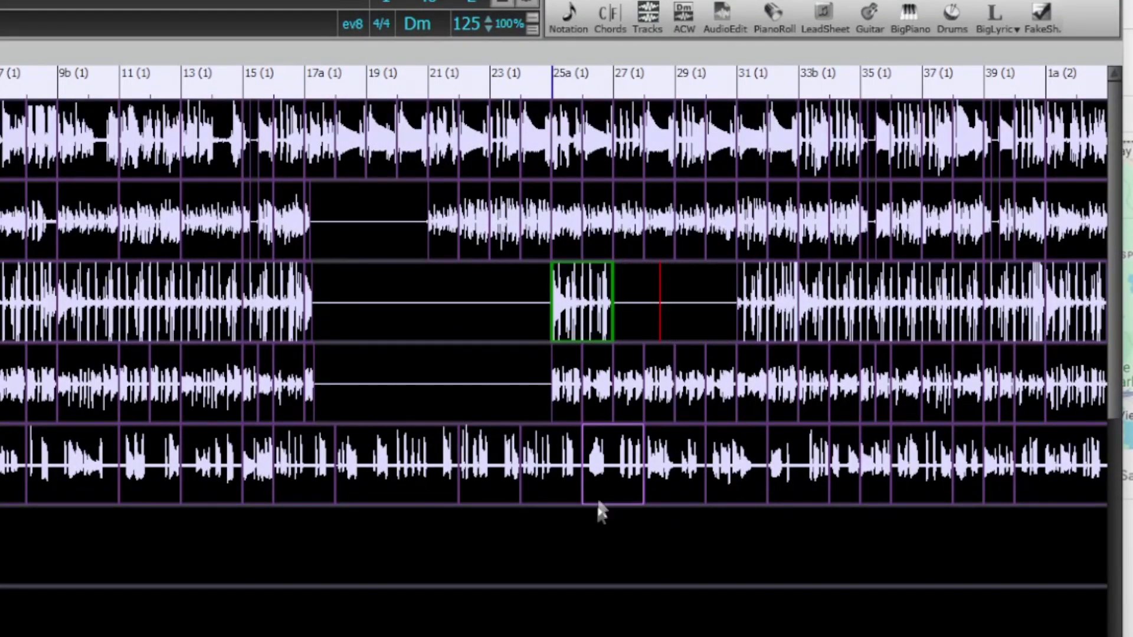
Loop the two-bar drum region starting at bar 25 so its repeats extend to bar 31.
scroll(643, 535, up, 4)
click(503, 303)
click(452, 311)
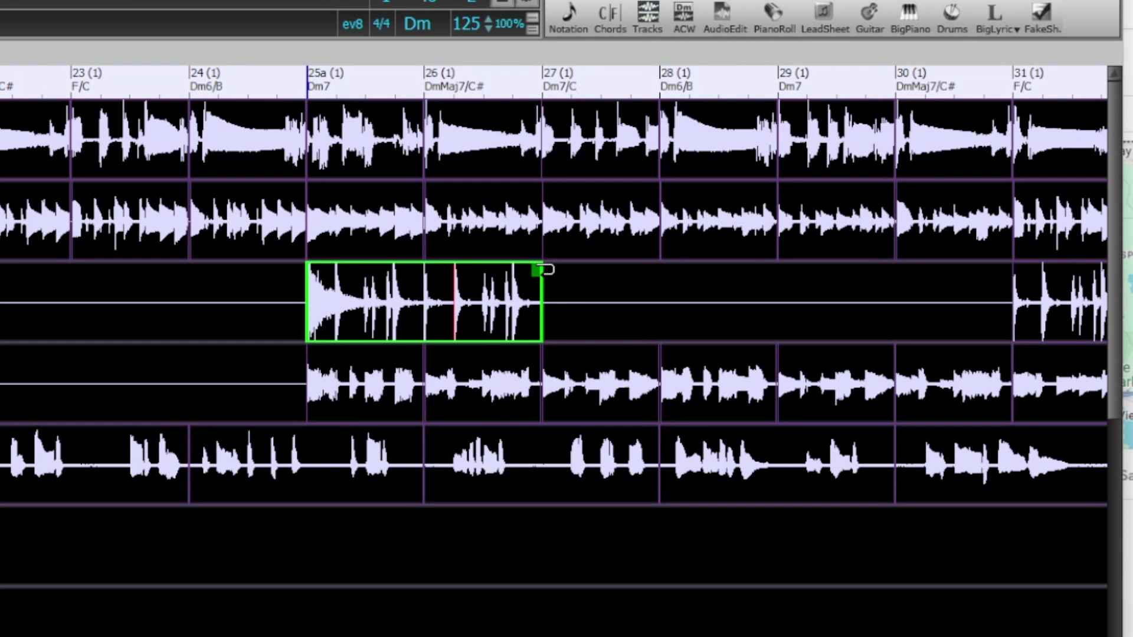
drag(544, 269, 1013, 267)
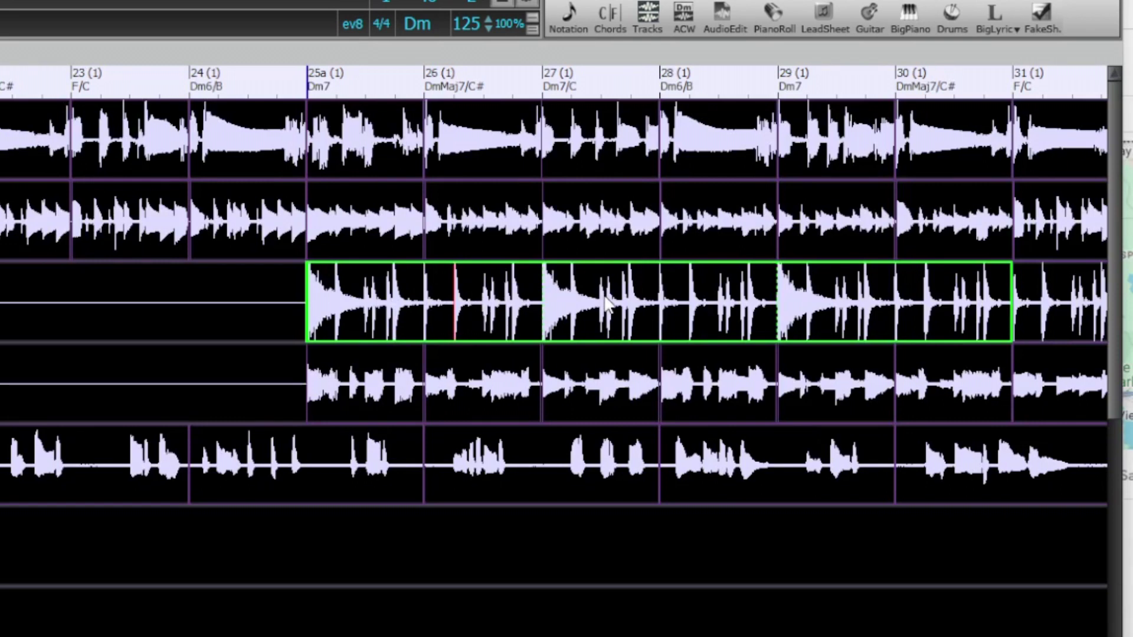
Trim the start of the drum region at bar 31 to bar 32.
click(1044, 304)
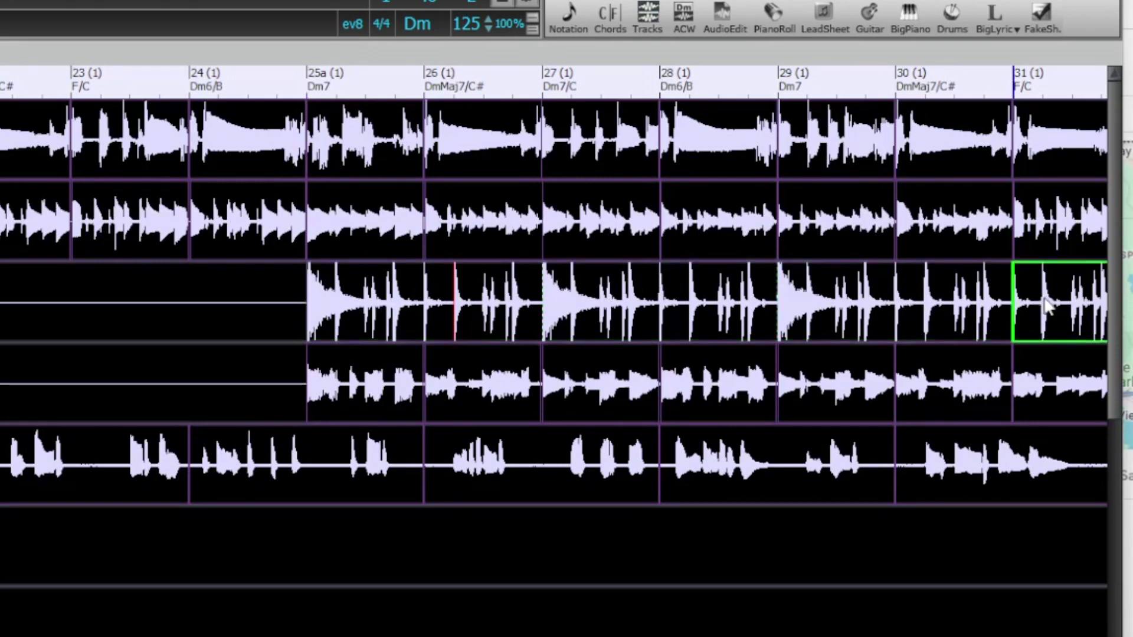
scroll(967, 313, down, 1)
scroll(962, 319, down, 1)
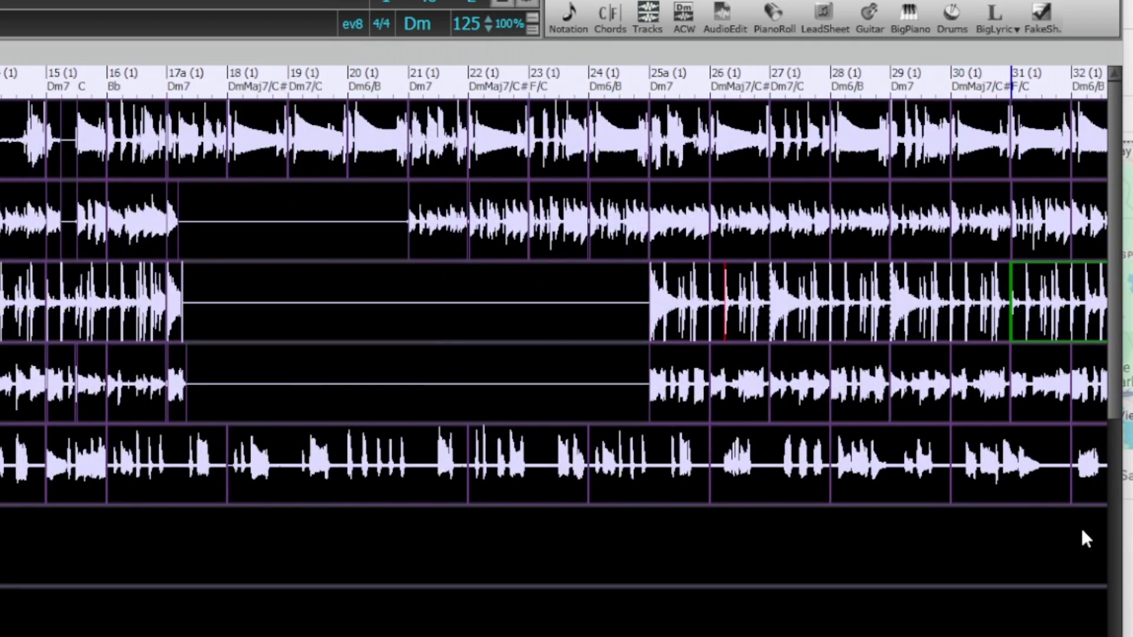
scroll(986, 511, down, 1)
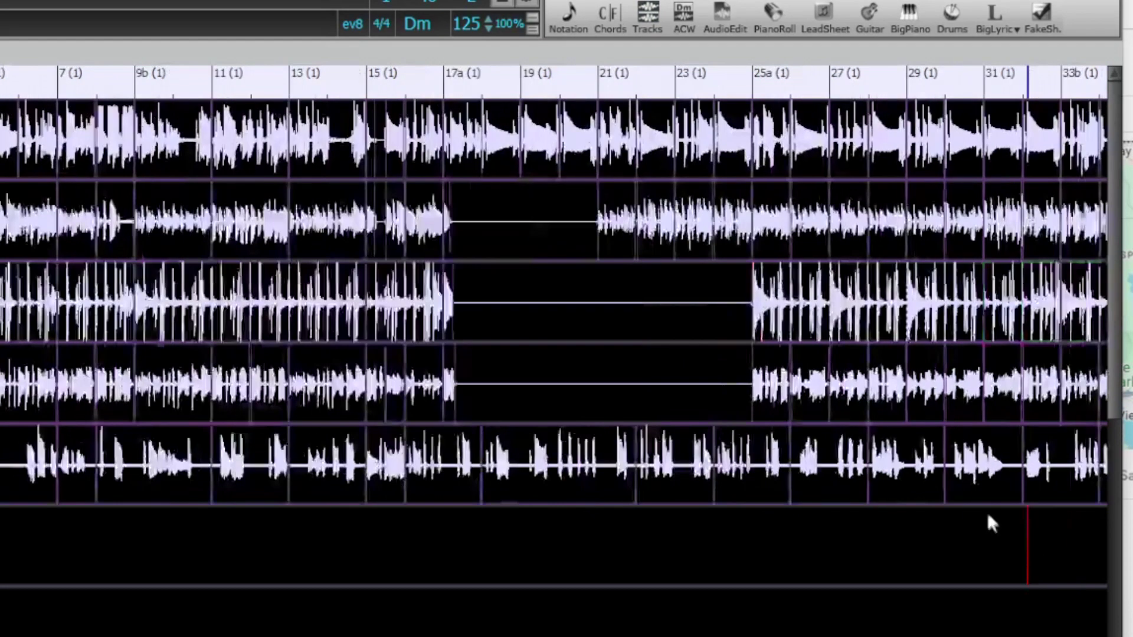
scroll(1070, 484, up, 1)
click(1070, 484)
click(698, 320)
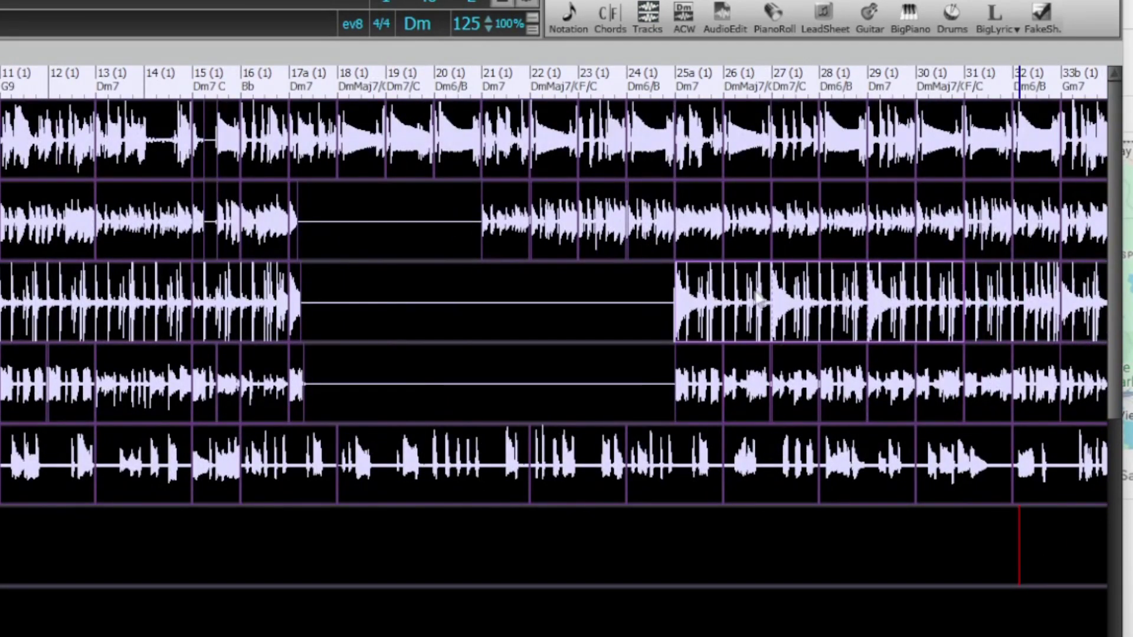
click(991, 314)
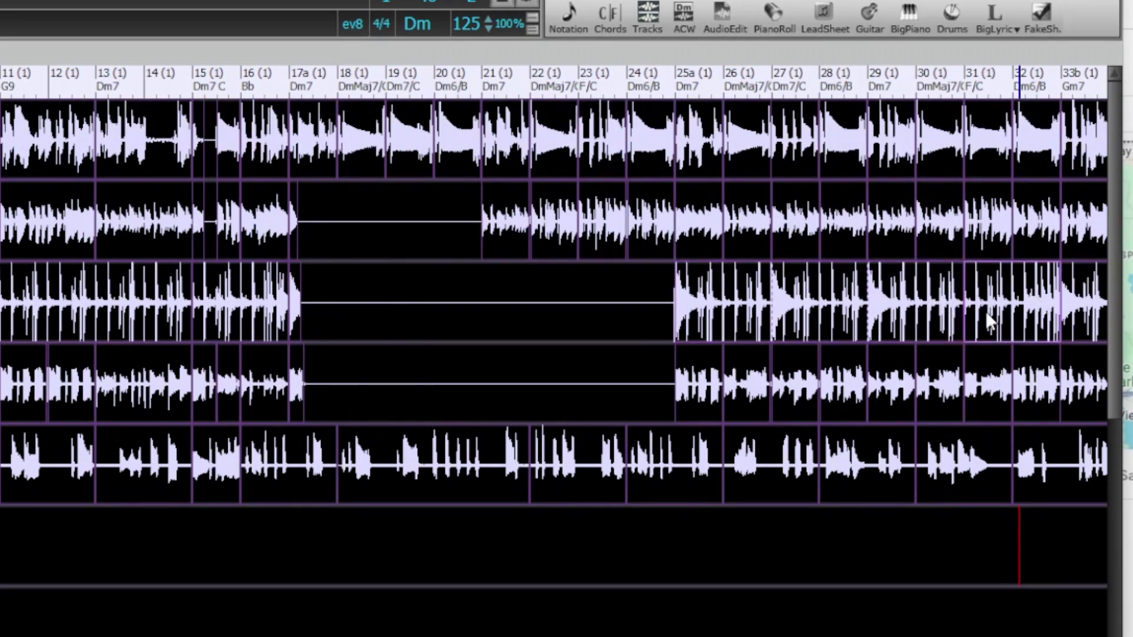
click(996, 310)
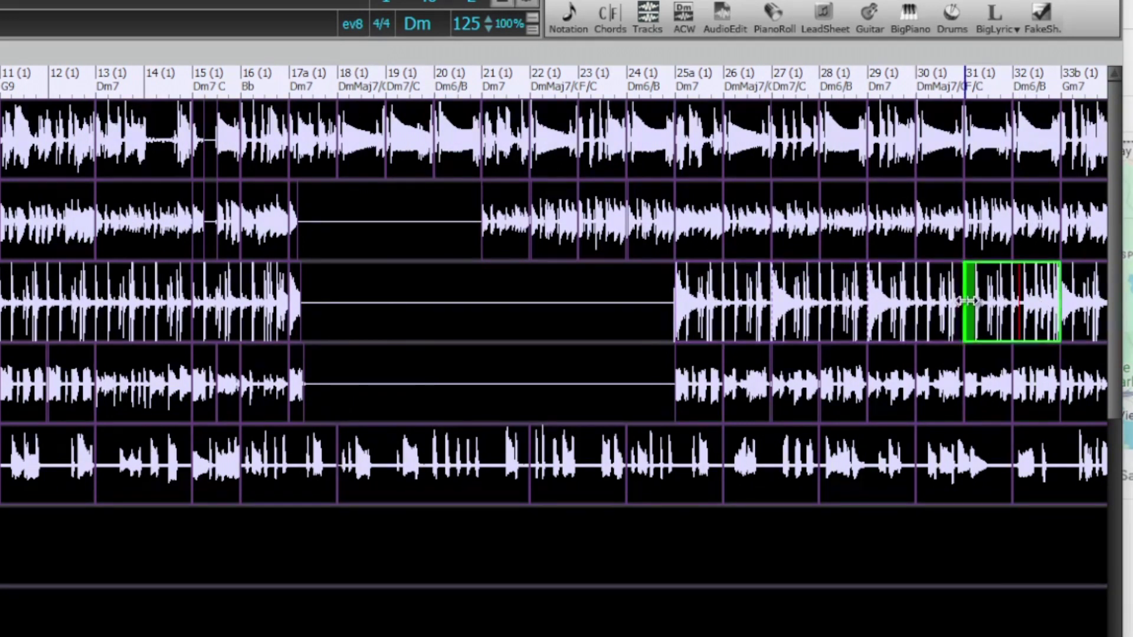
drag(975, 306, 1014, 307)
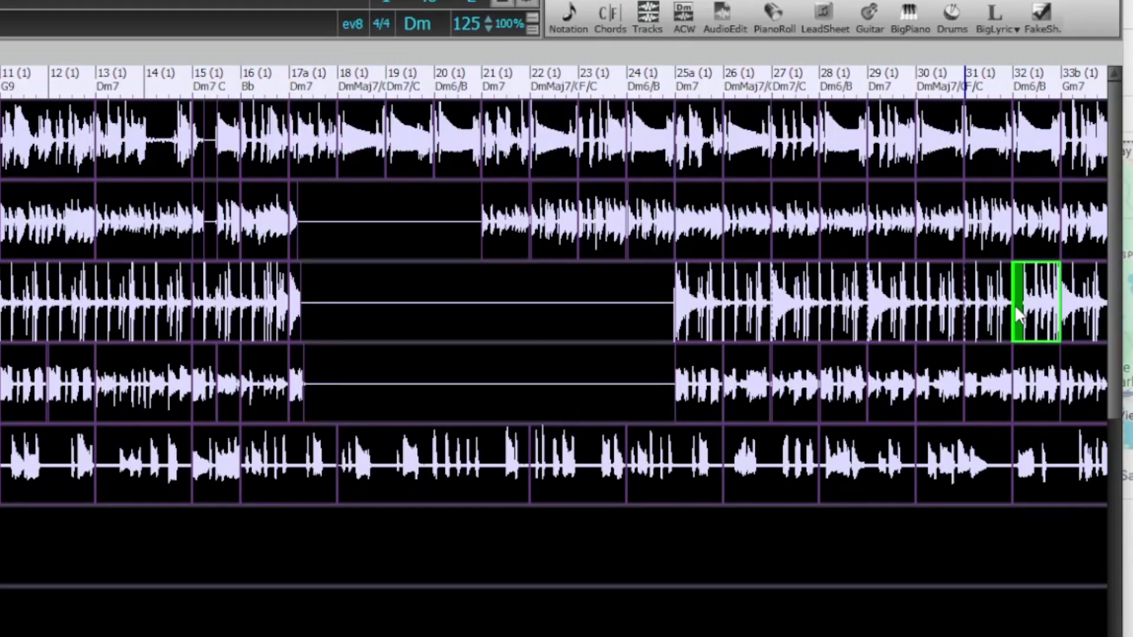
Extend the looped drum region that starts at bar 25 through to bar 32.
click(962, 308)
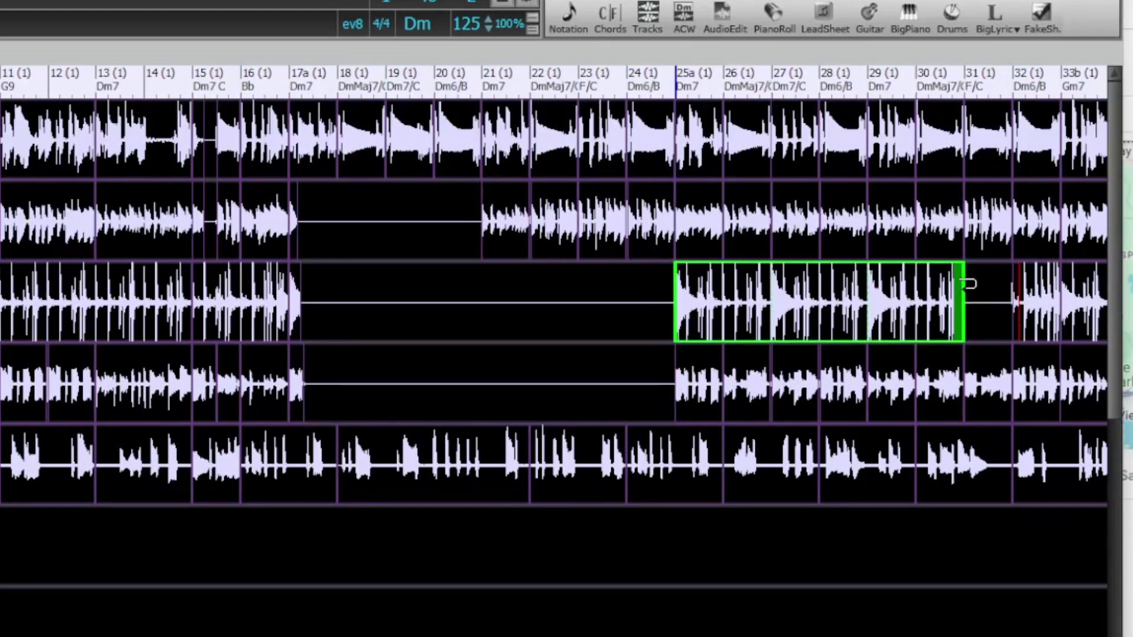
drag(968, 298, 1013, 301)
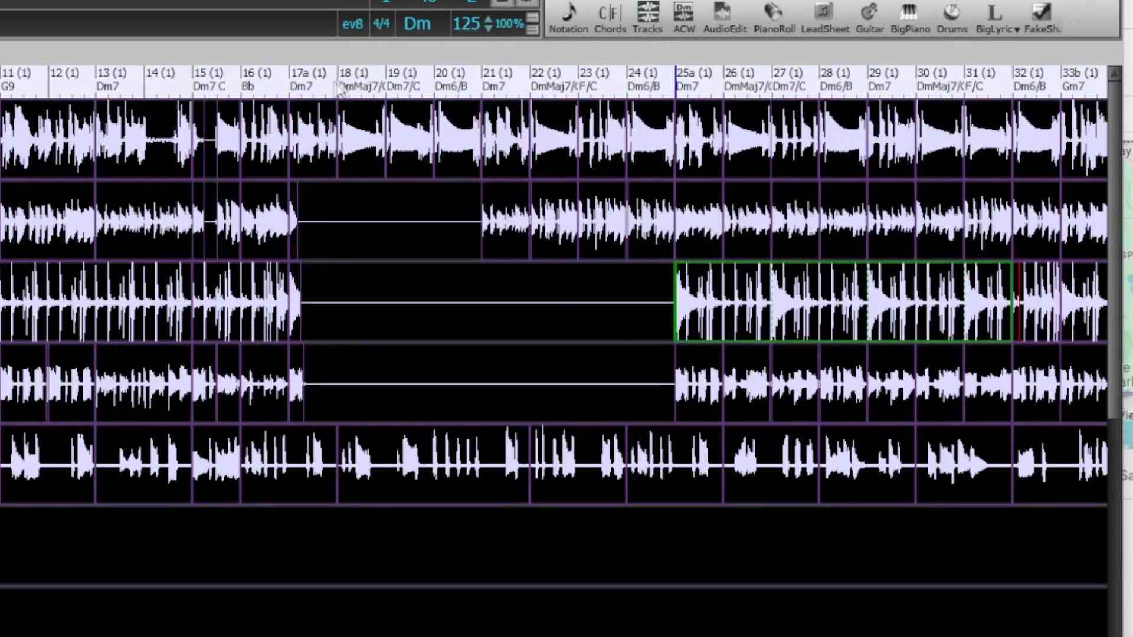
click(262, 88)
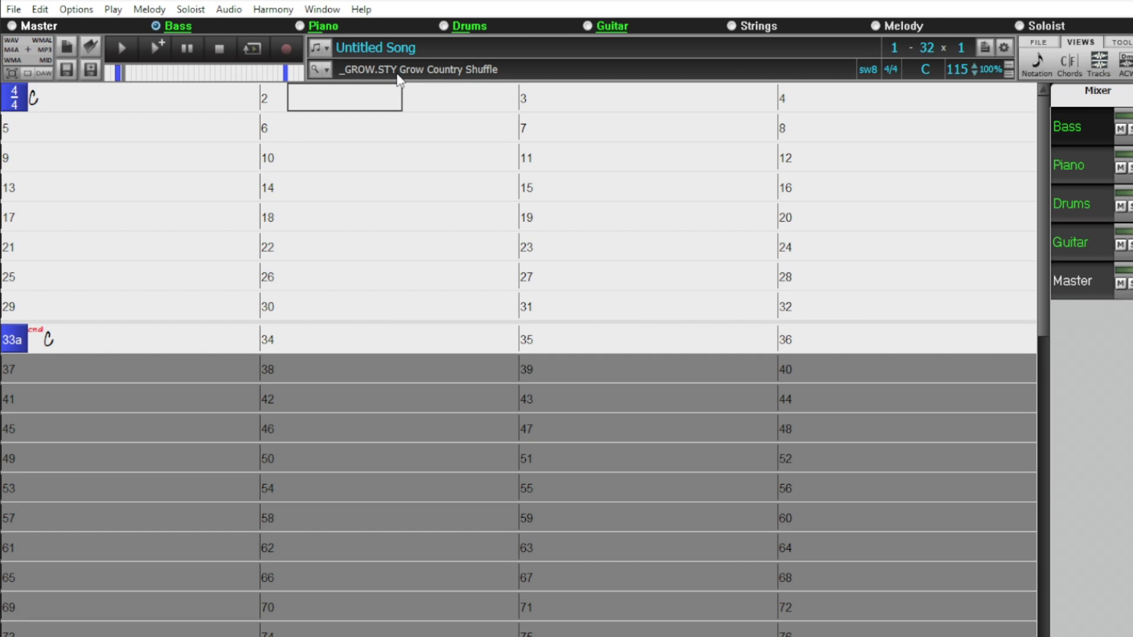
Title the new song "My new country song".
click(365, 49)
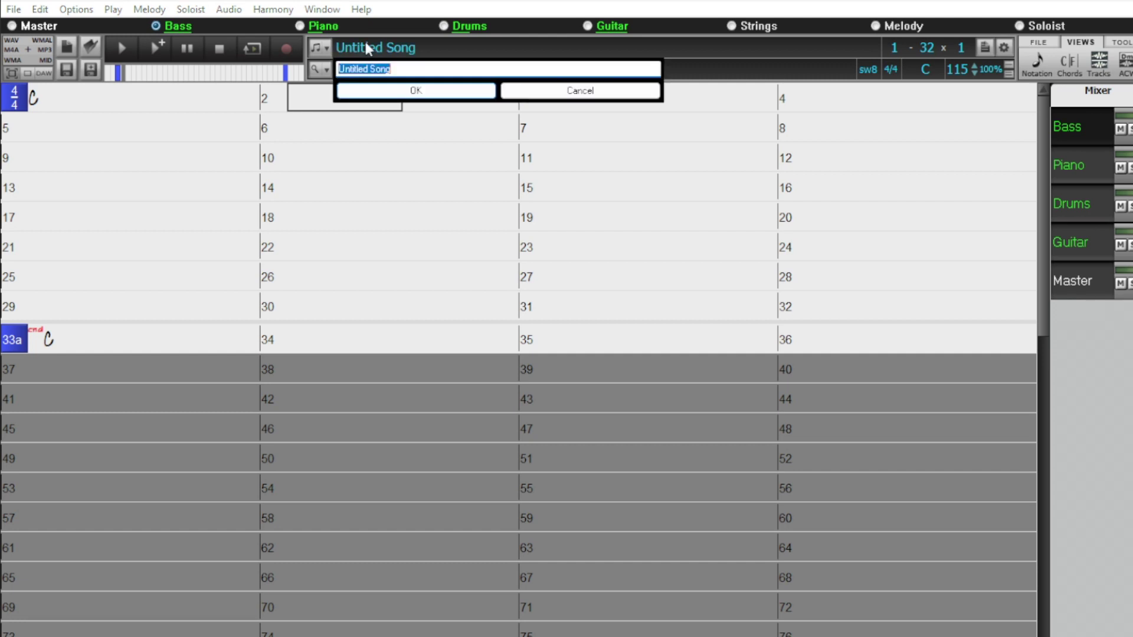
text(My new country song)
key(Return)
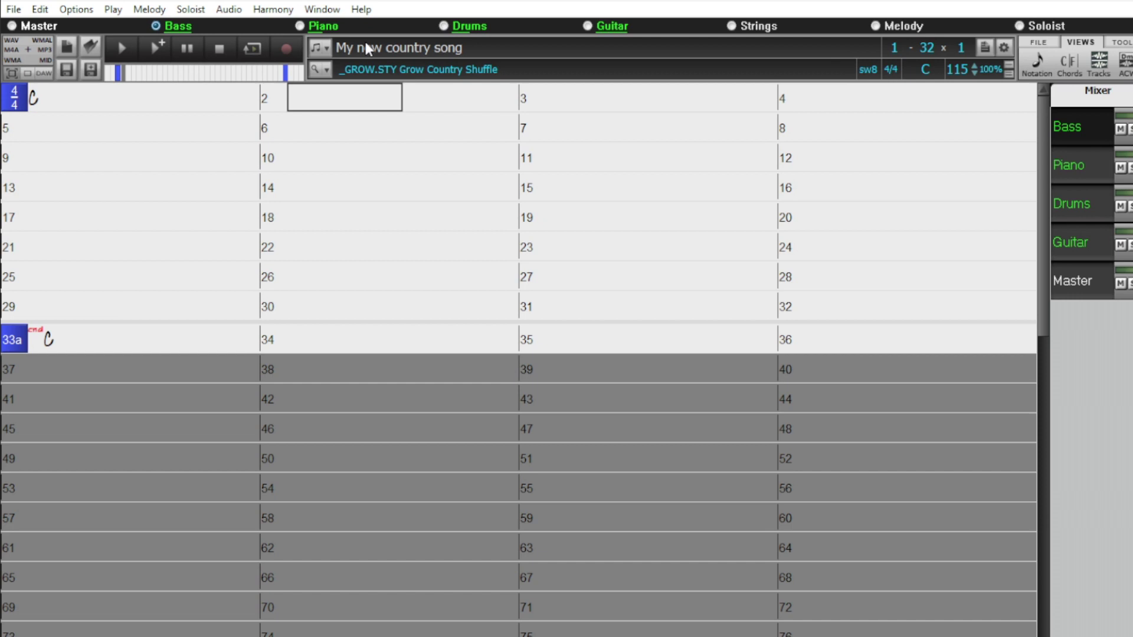
Open the Chord Builder for bar 2 and show its Progression Builder.
click(381, 98)
right_click(313, 100)
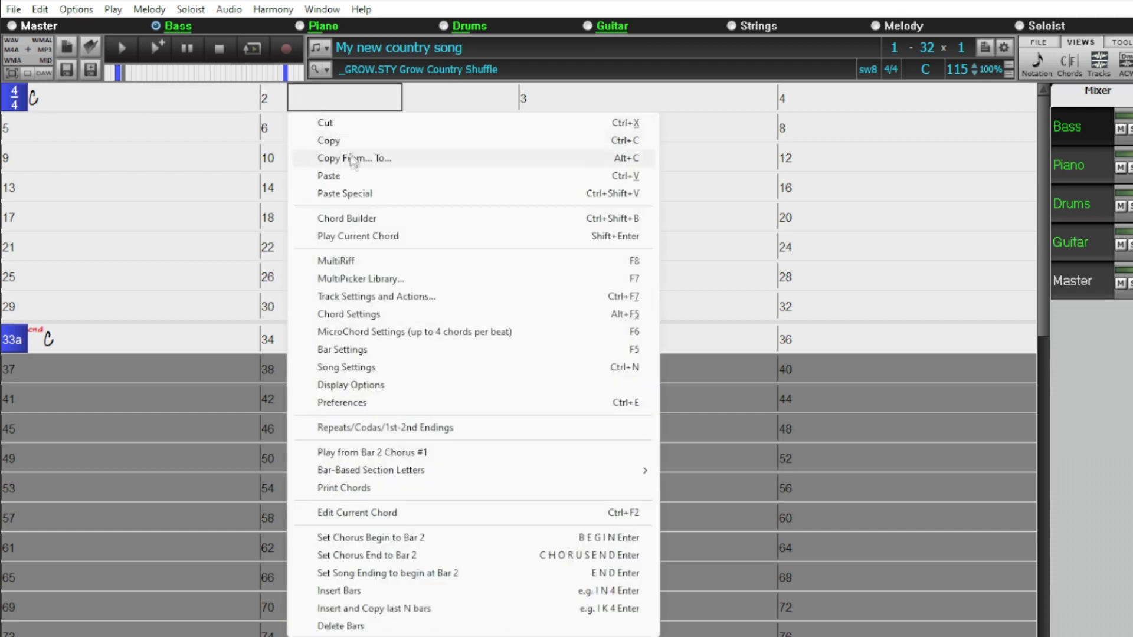
click(368, 220)
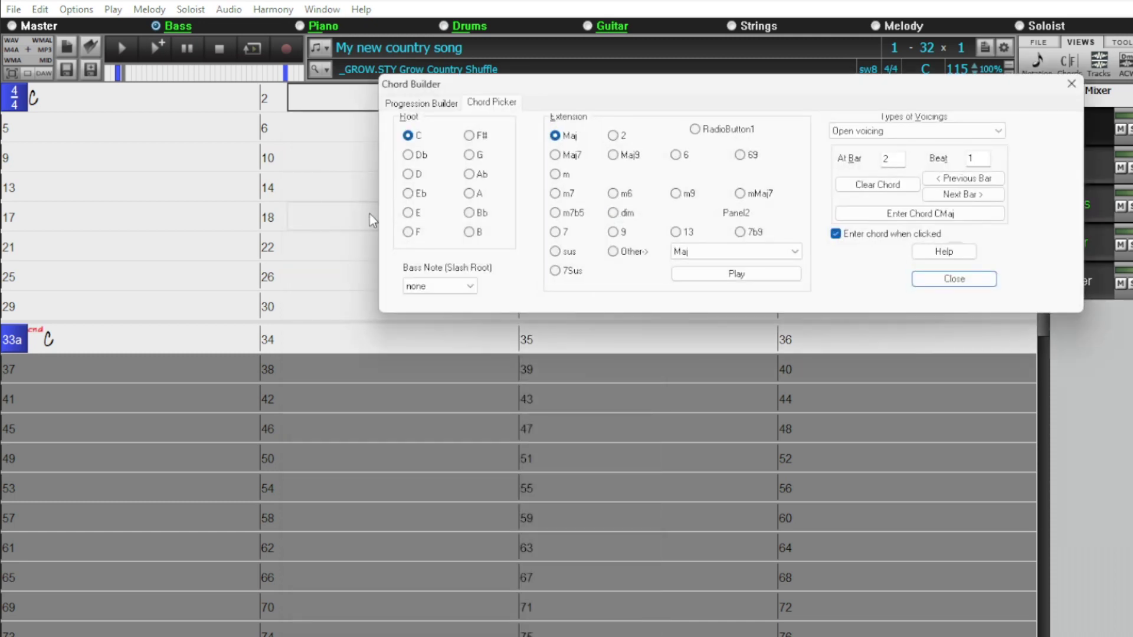
click(424, 104)
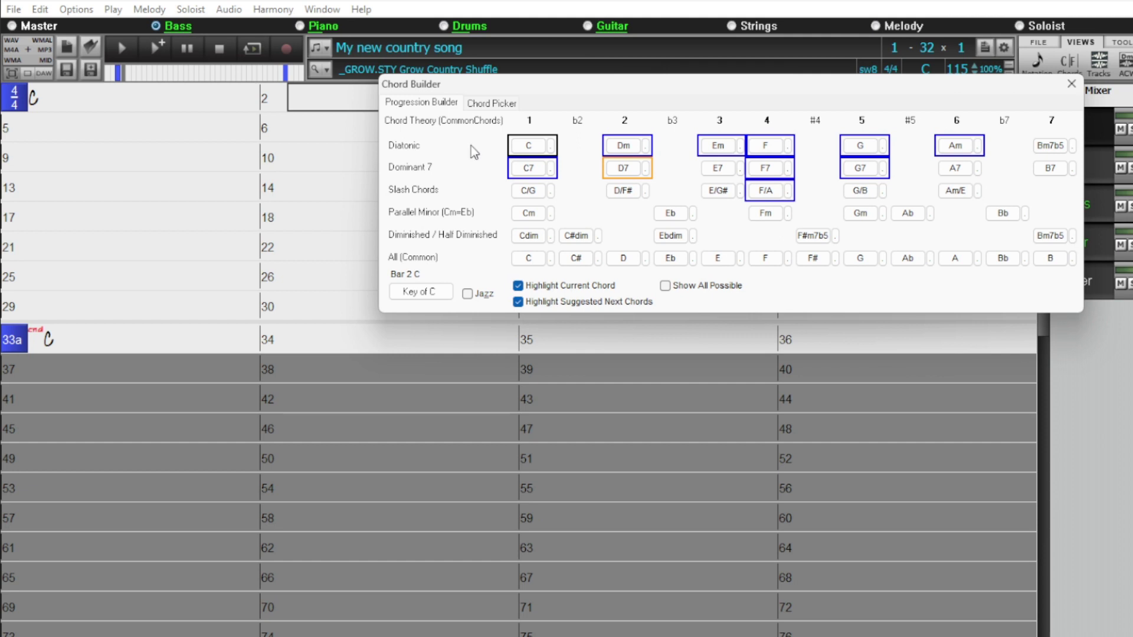
Try the C and D7 chords for bar 2 and enter C7 there.
click(530, 154)
click(531, 148)
click(625, 170)
click(627, 170)
click(622, 167)
click(529, 169)
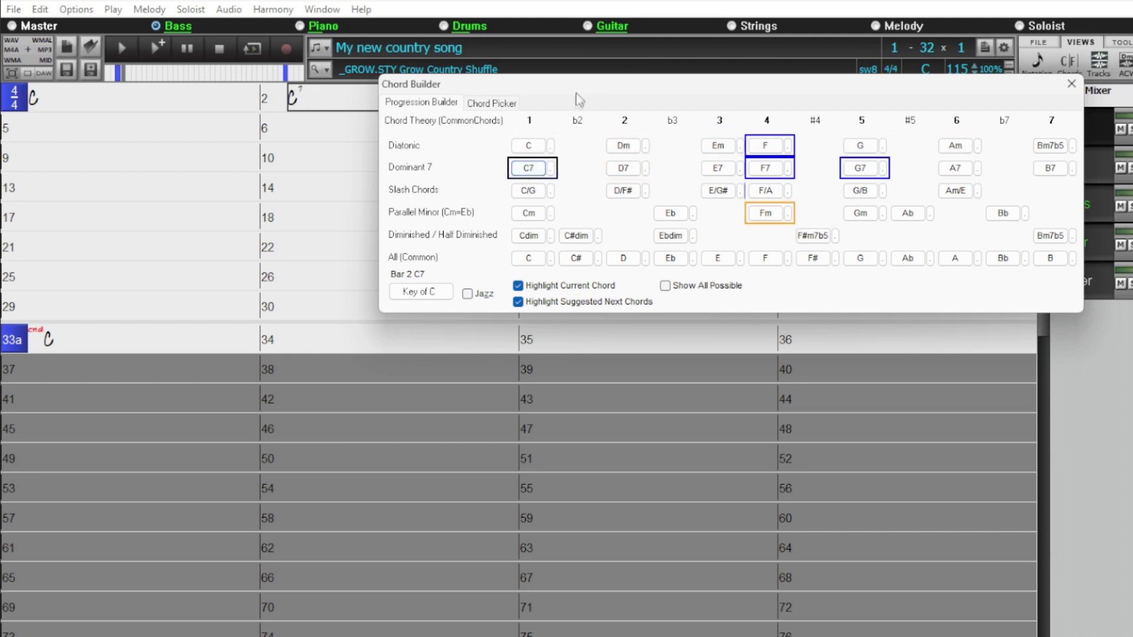
Move the Chord Builder clear of the first bars and enter an F chord in bar 3.
drag(586, 88, 355, 252)
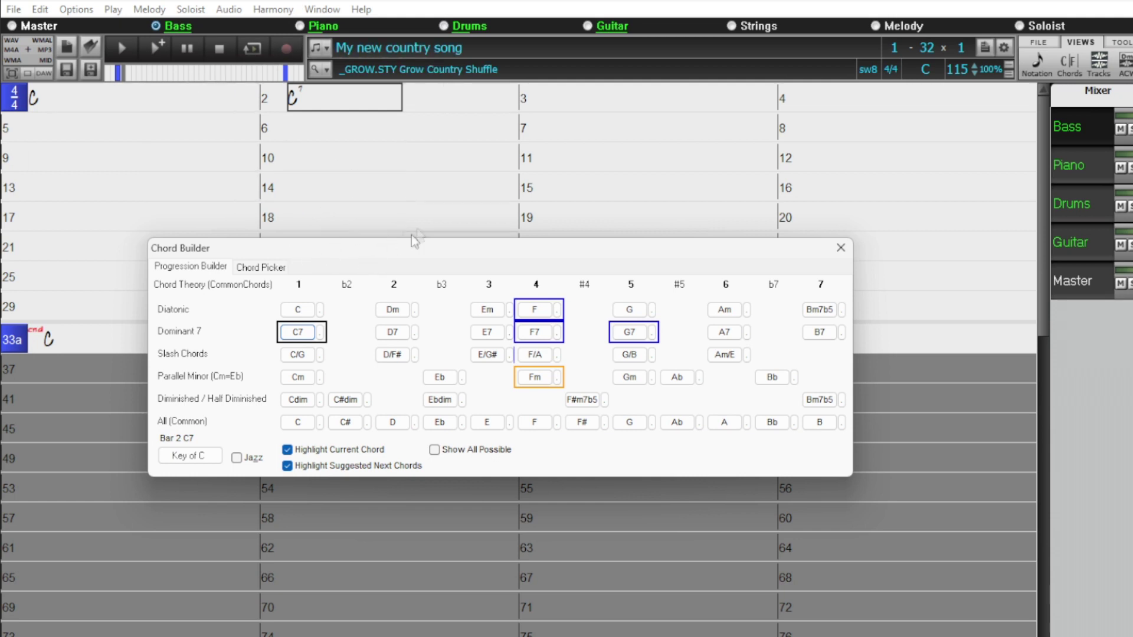
click(615, 103)
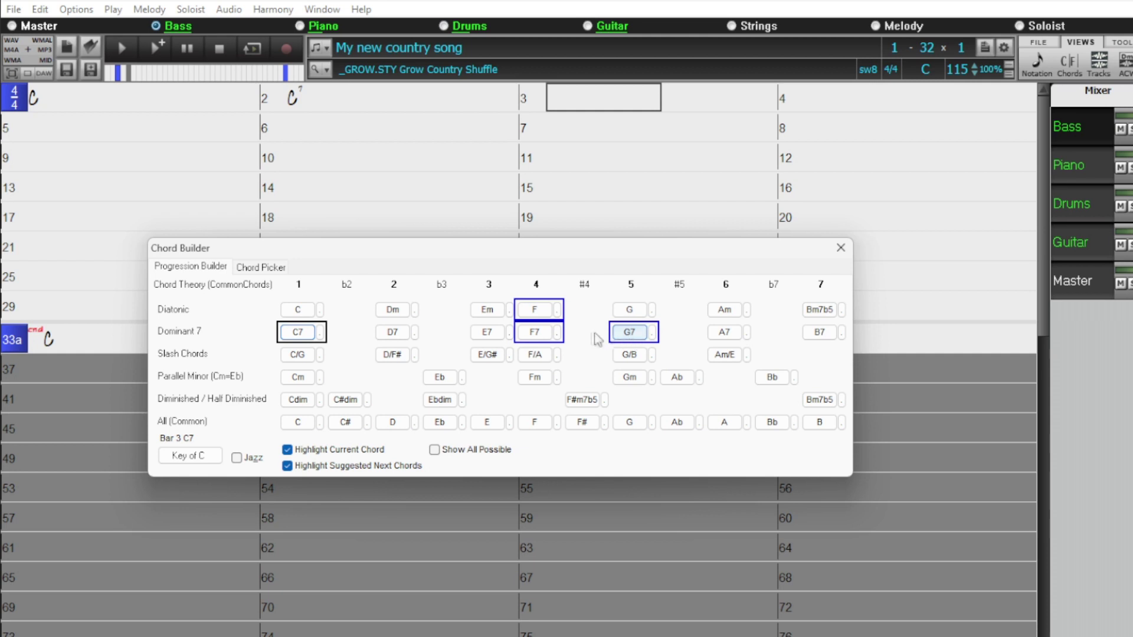
click(536, 317)
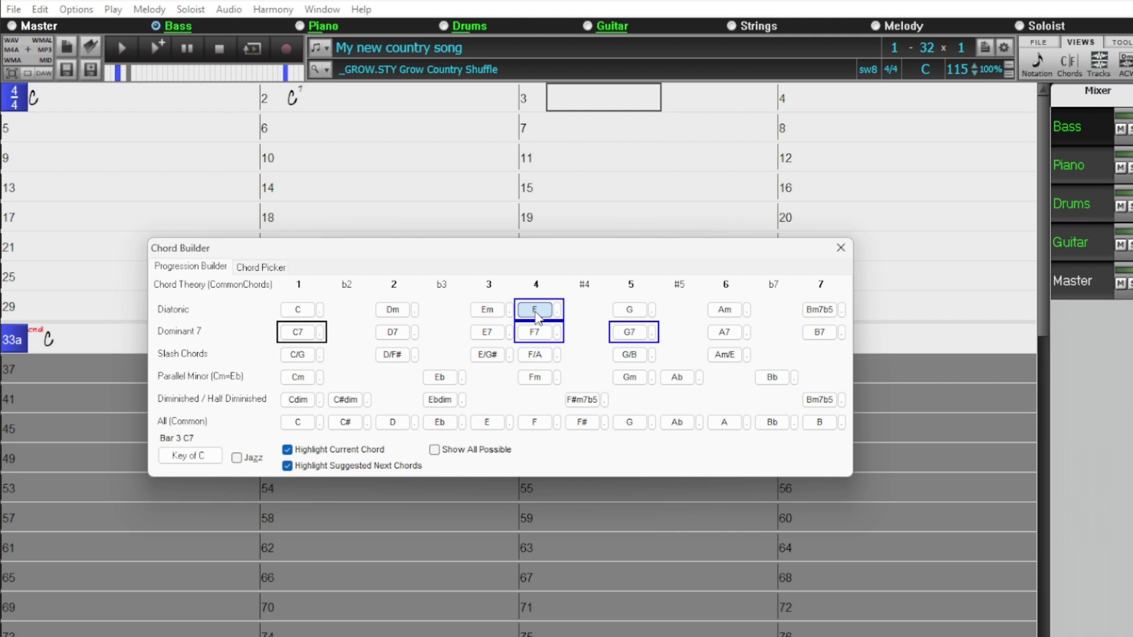
double_click(537, 313)
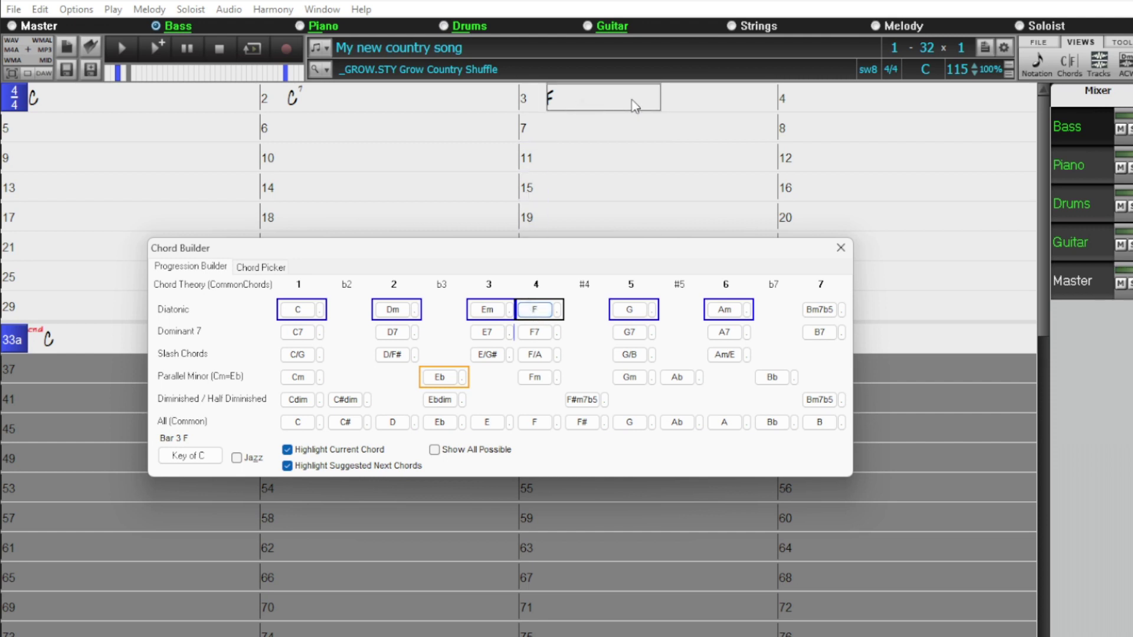
Select bar 5 and review the Chord Builder's list of D chord variations, including the Dominant 7th Chords.
click(64, 127)
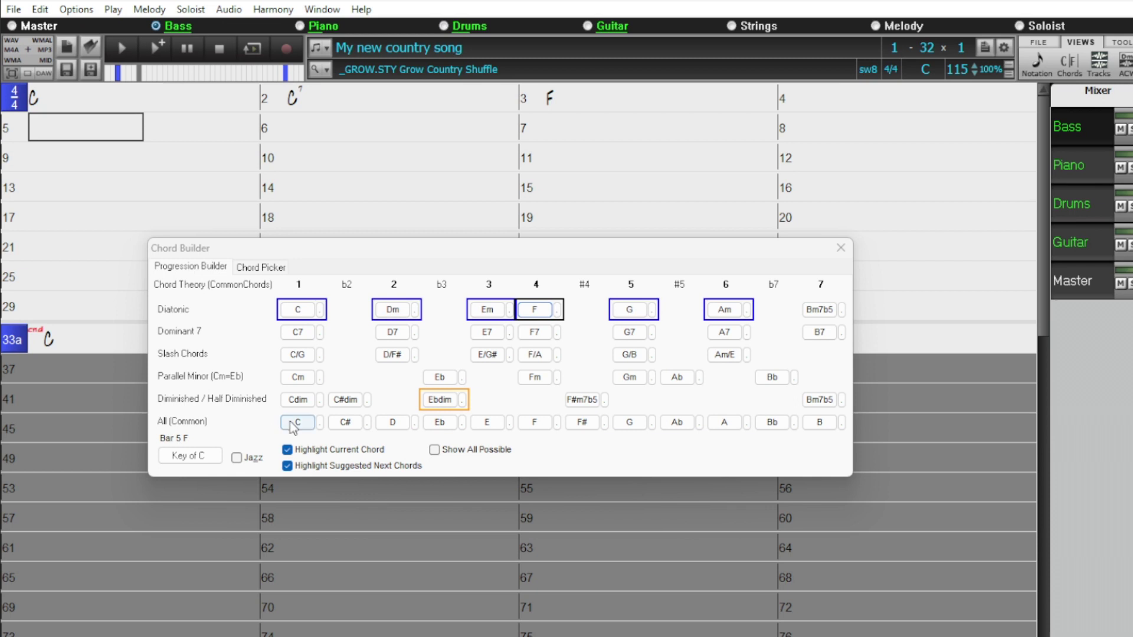
click(414, 422)
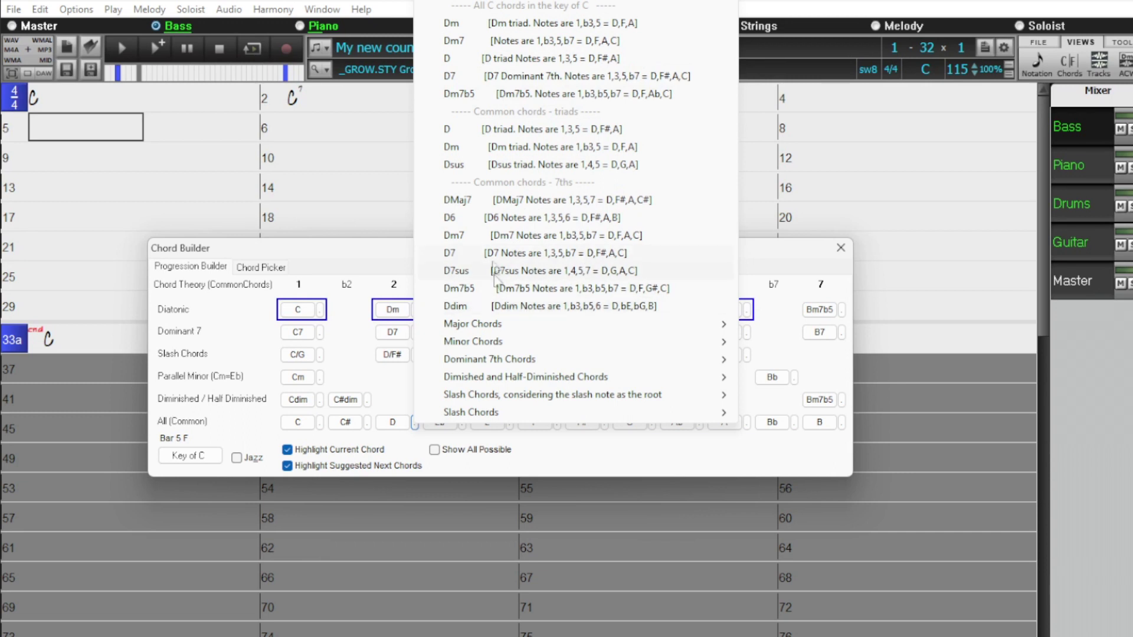
mouse_move(655, 360)
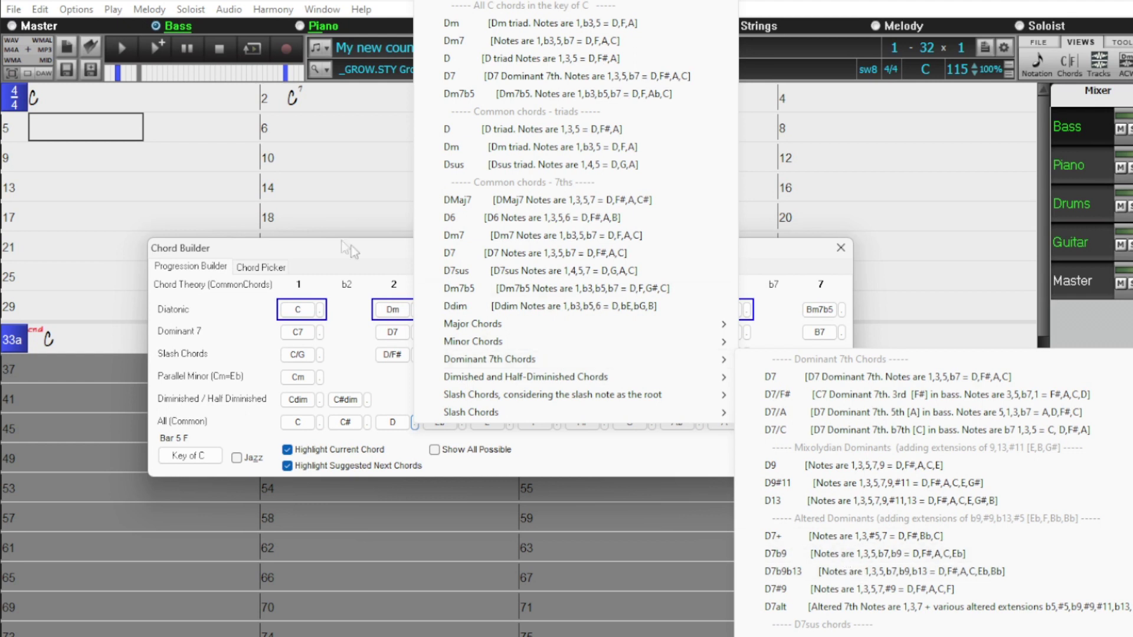
key(Escape)
key(Escape)
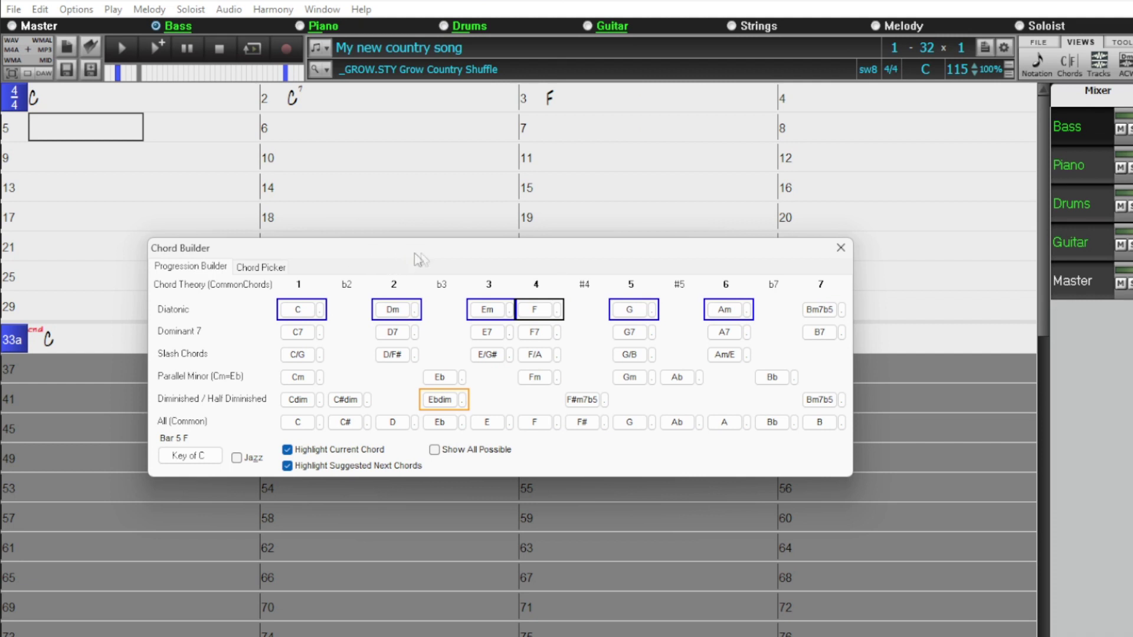
Audition the diatonic F and G chords for bar 5 and enter C there.
click(534, 315)
click(630, 313)
click(298, 313)
click(299, 313)
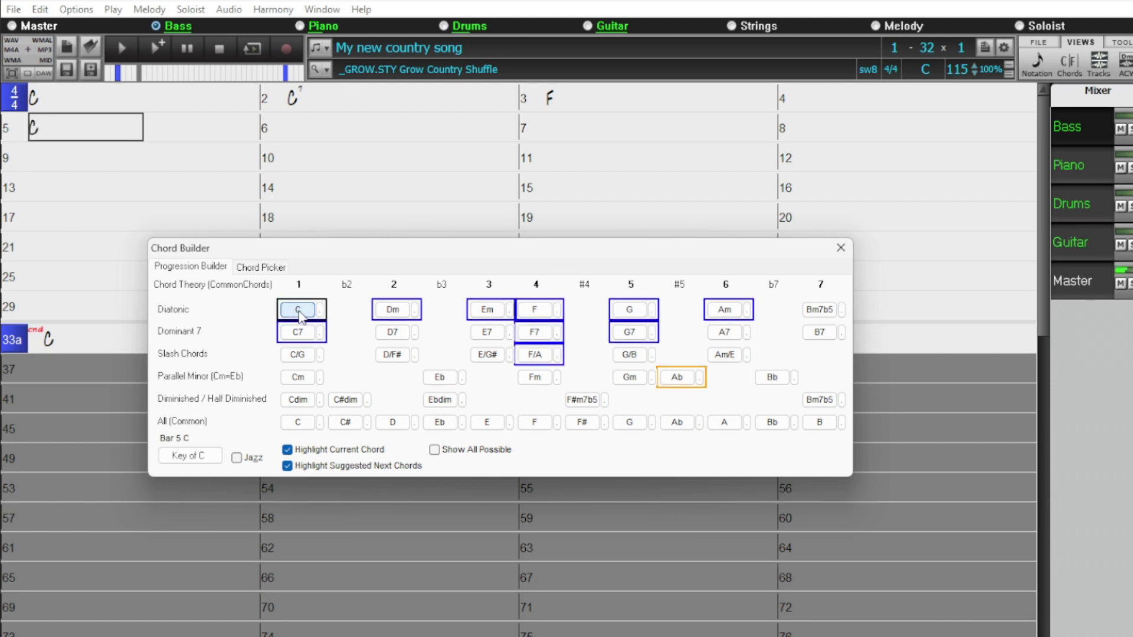
Audition the G chord for bar 7 and enter G7 there.
click(75, 130)
click(586, 127)
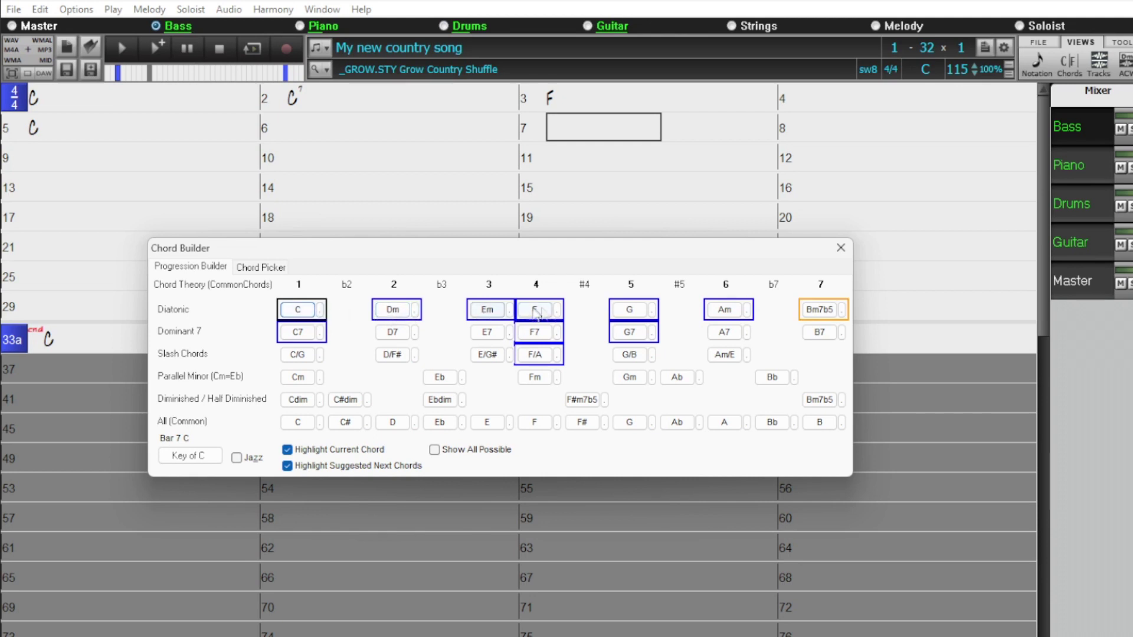
click(630, 312)
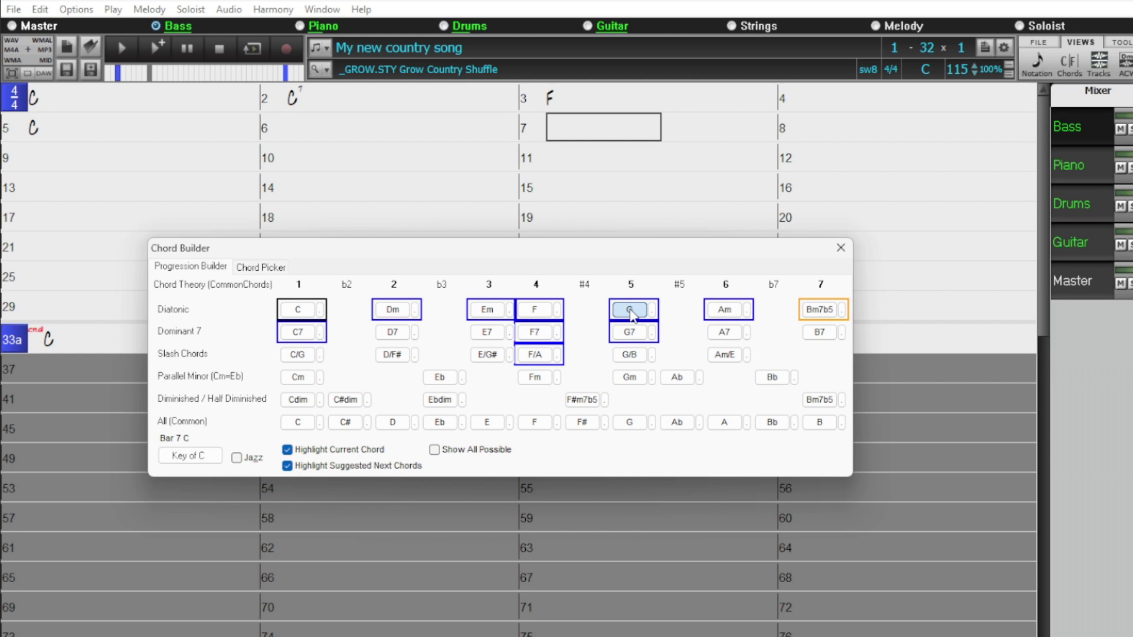
click(630, 312)
click(630, 332)
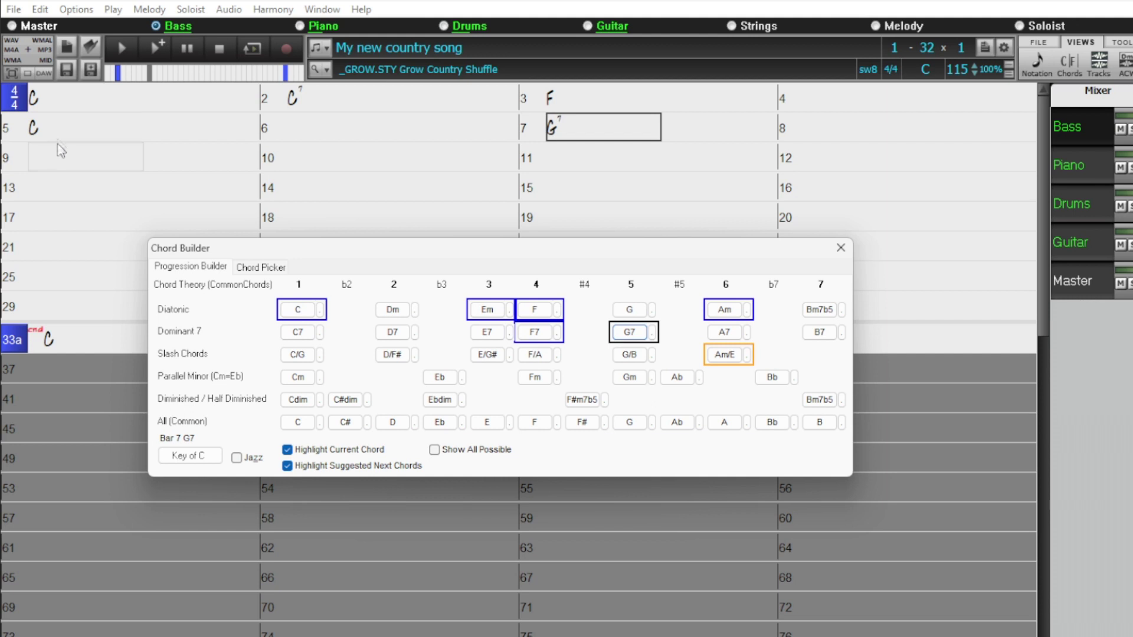
Copy the chords of bars 1 to 6 and paste them starting at bar 9.
drag(58, 91, 415, 136)
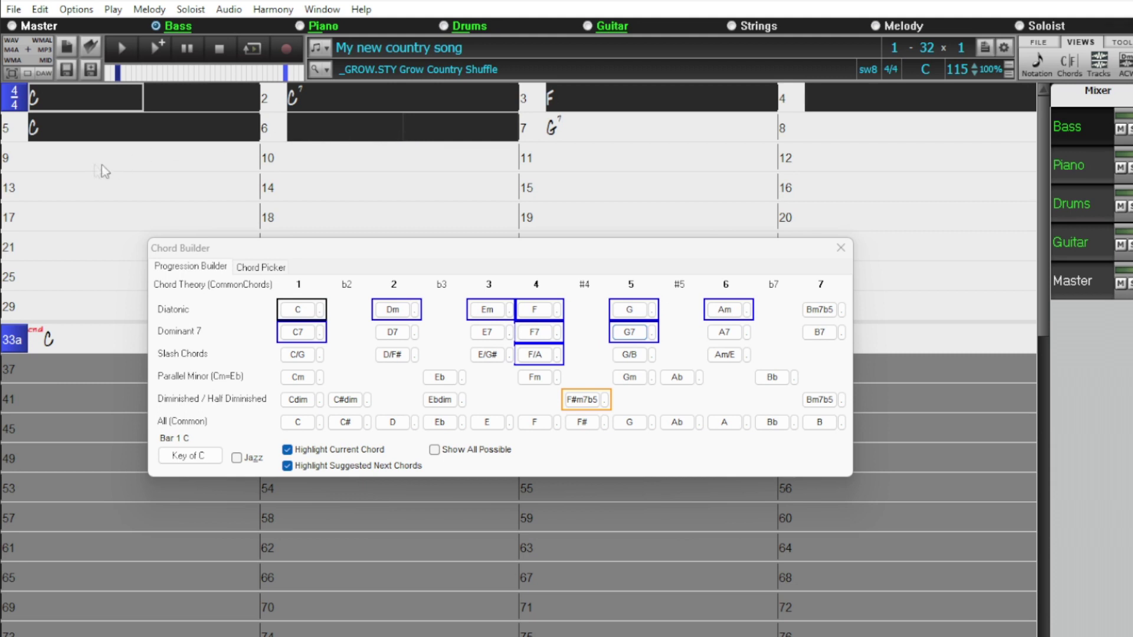
click(52, 166)
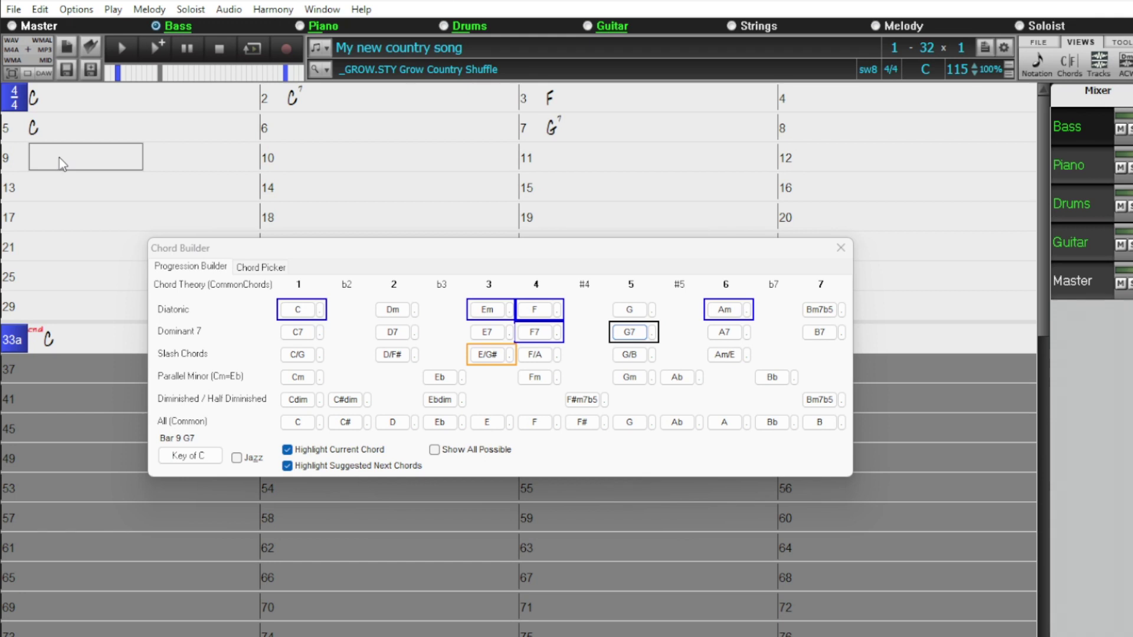
key(ctrl+v)
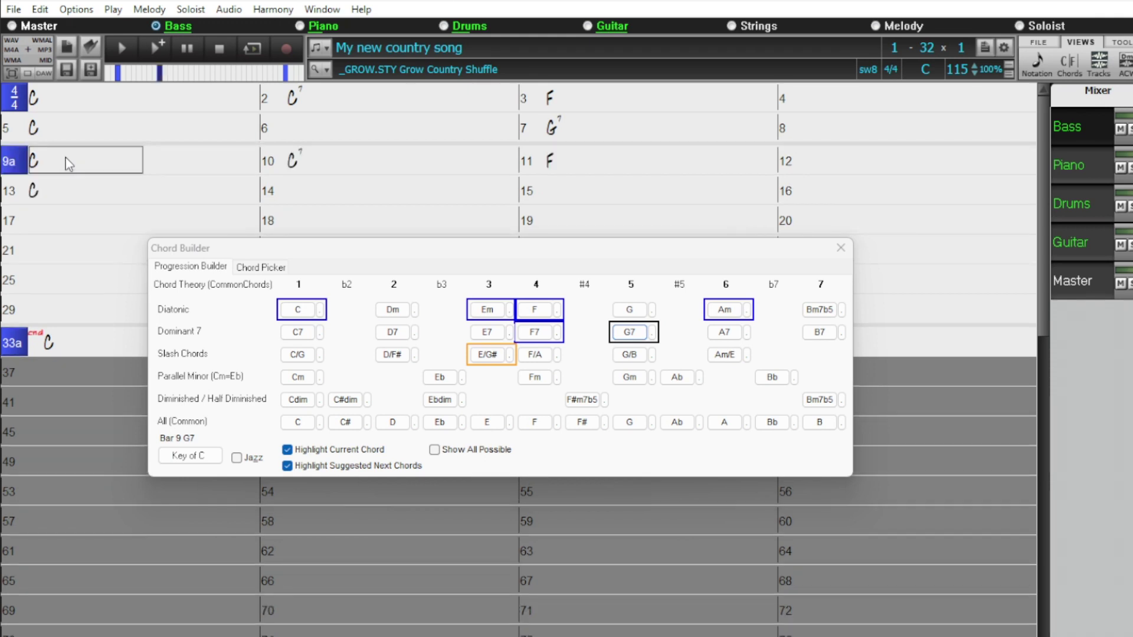
Enter a G chord in bar 14 and a C chord in bar 15.
click(338, 196)
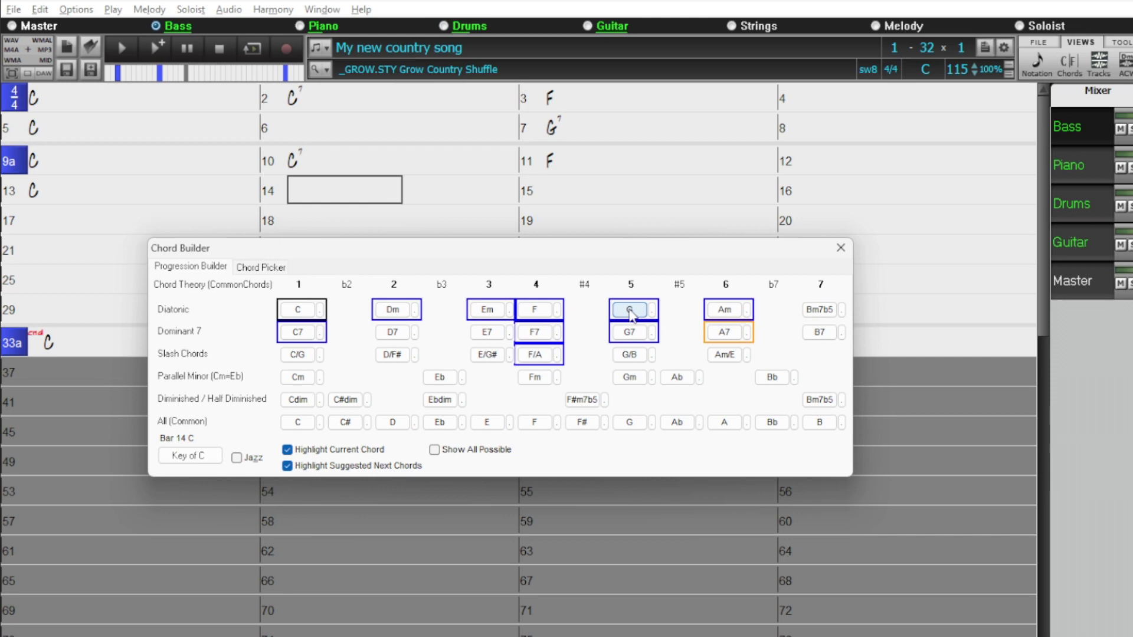
click(631, 312)
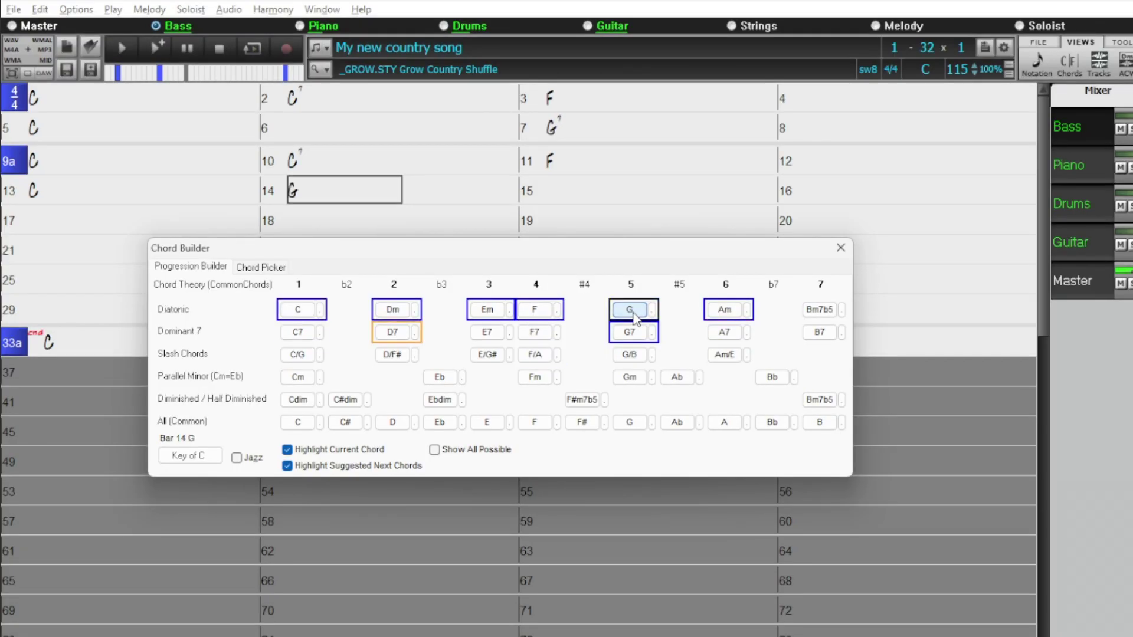
click(597, 197)
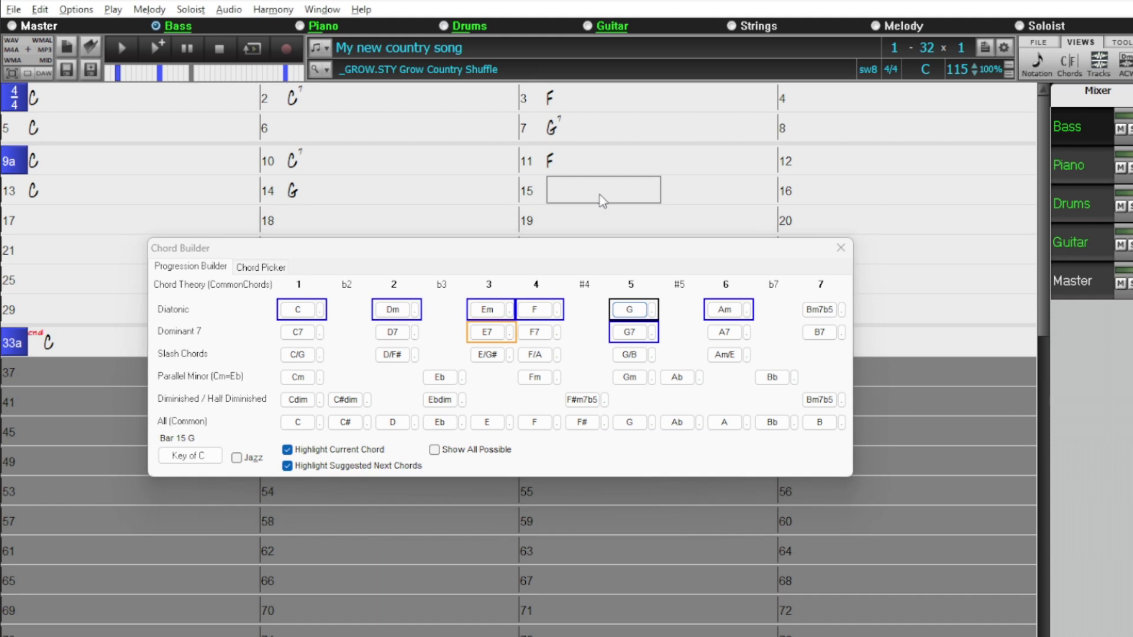
click(301, 311)
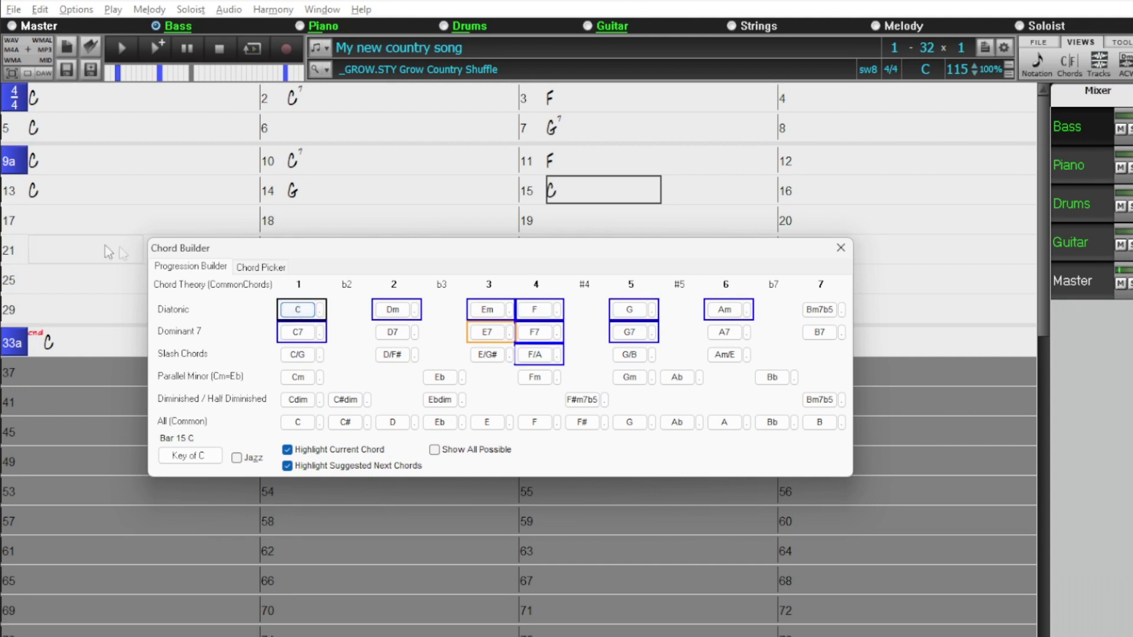
Set a "b" part marker at bar 17 and enter an F7 chord there.
click(17, 221)
click(17, 221)
click(17, 221)
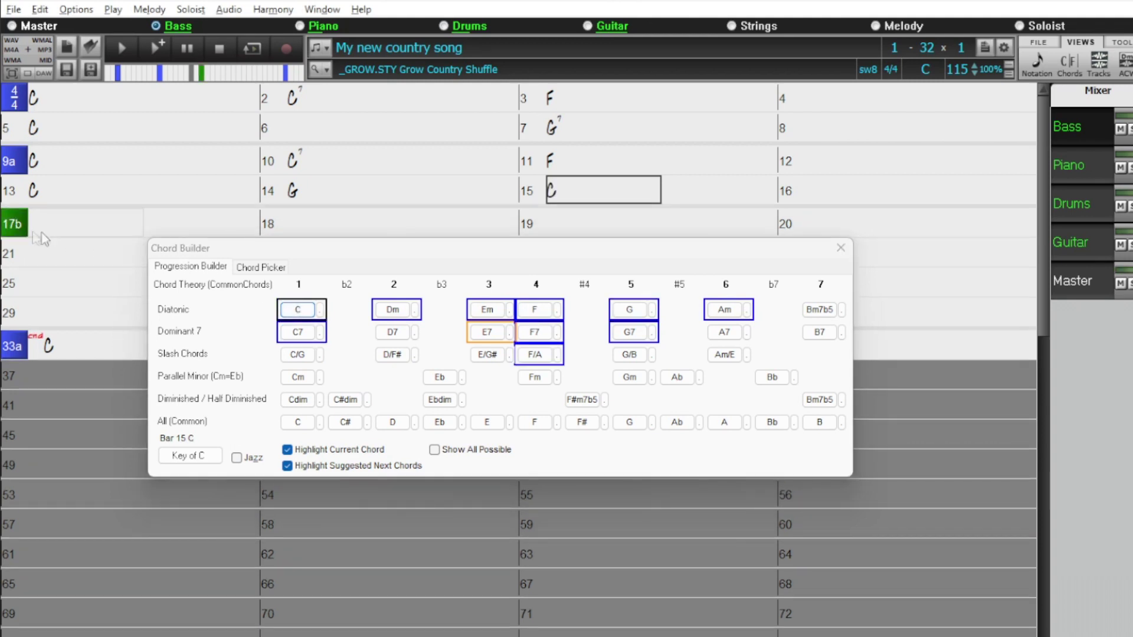
click(76, 232)
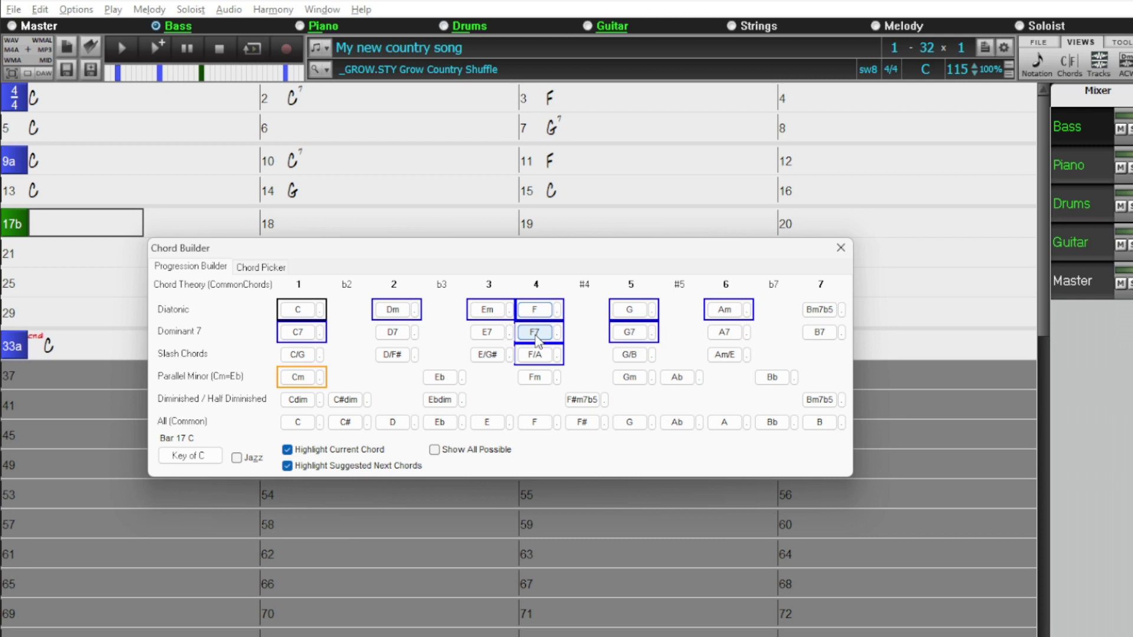
click(535, 333)
click(535, 333)
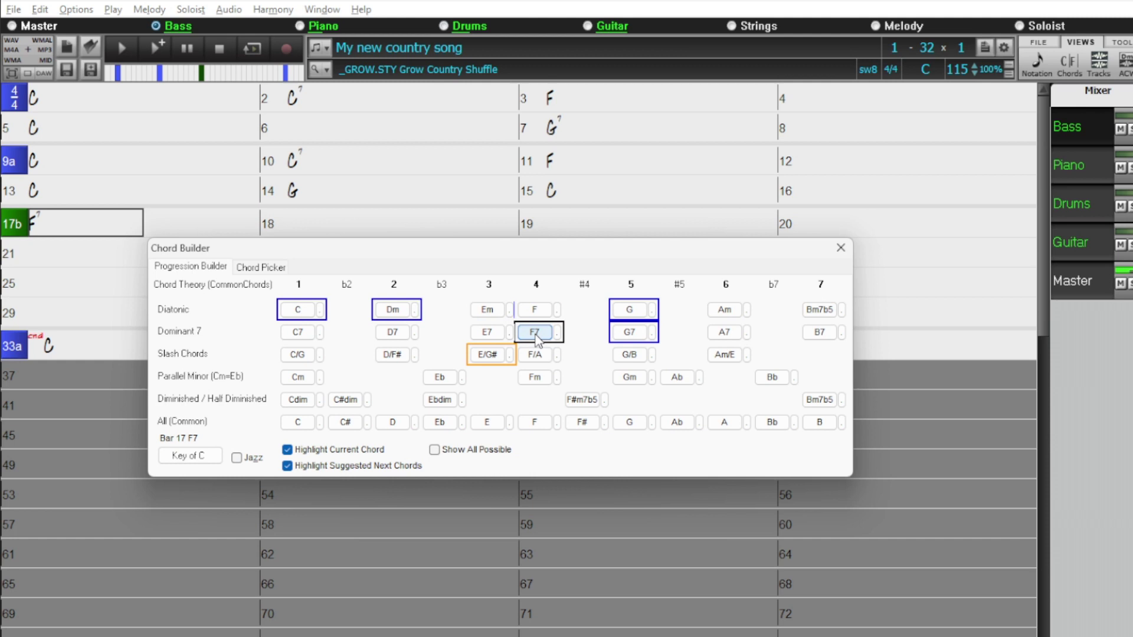
Move the Chord Builder off bars 21 to 32 and enter a C chord in bar 19.
drag(475, 255, 436, 344)
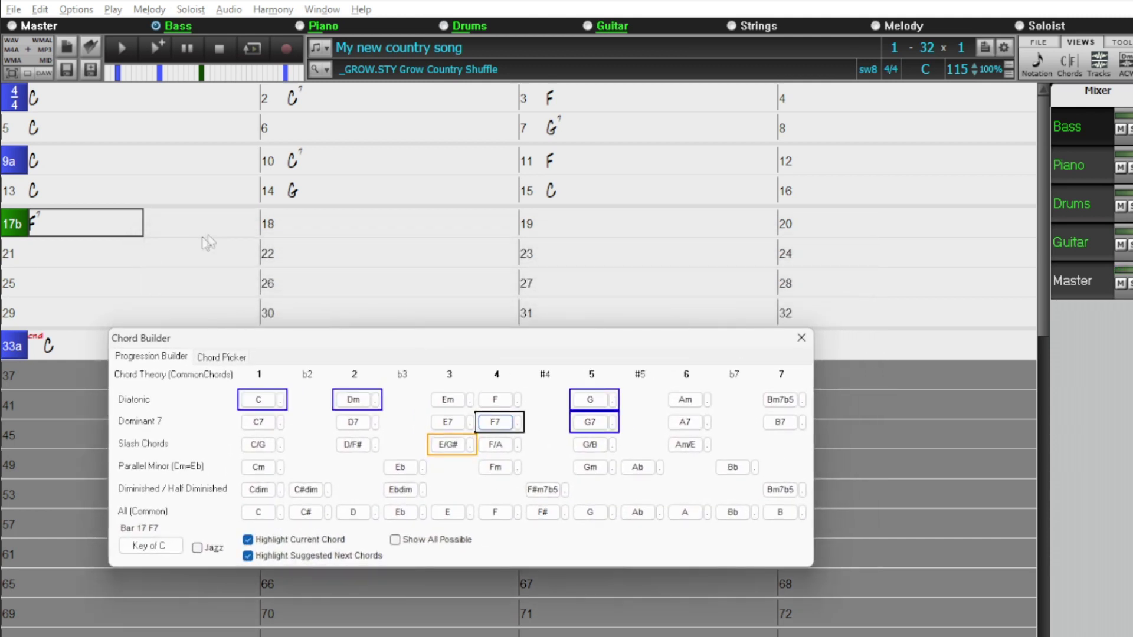
click(601, 221)
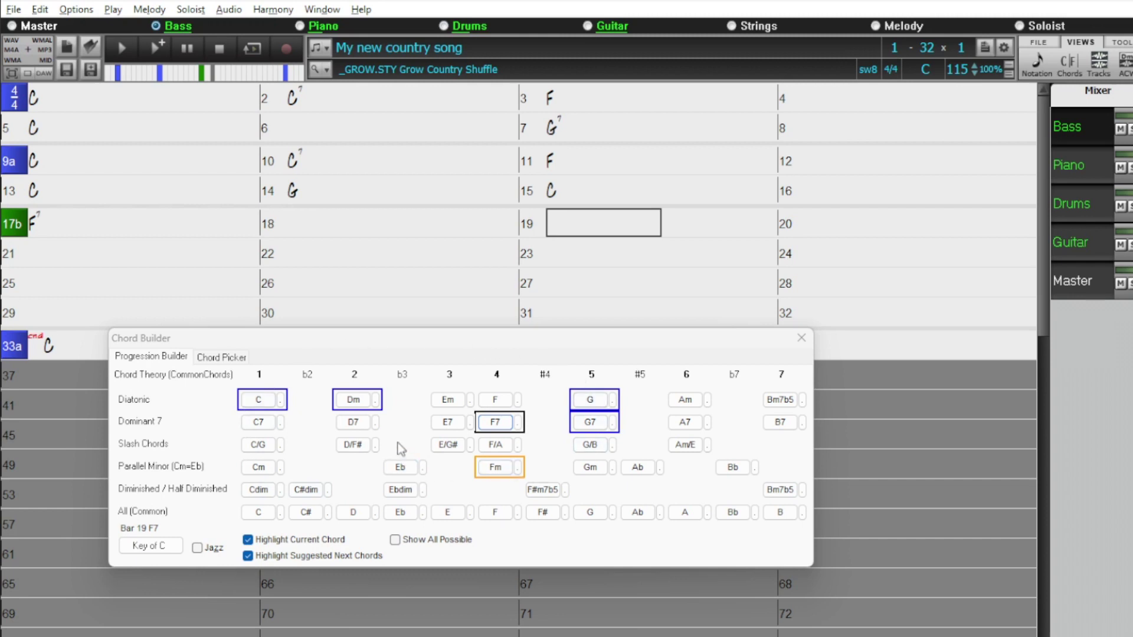
click(260, 409)
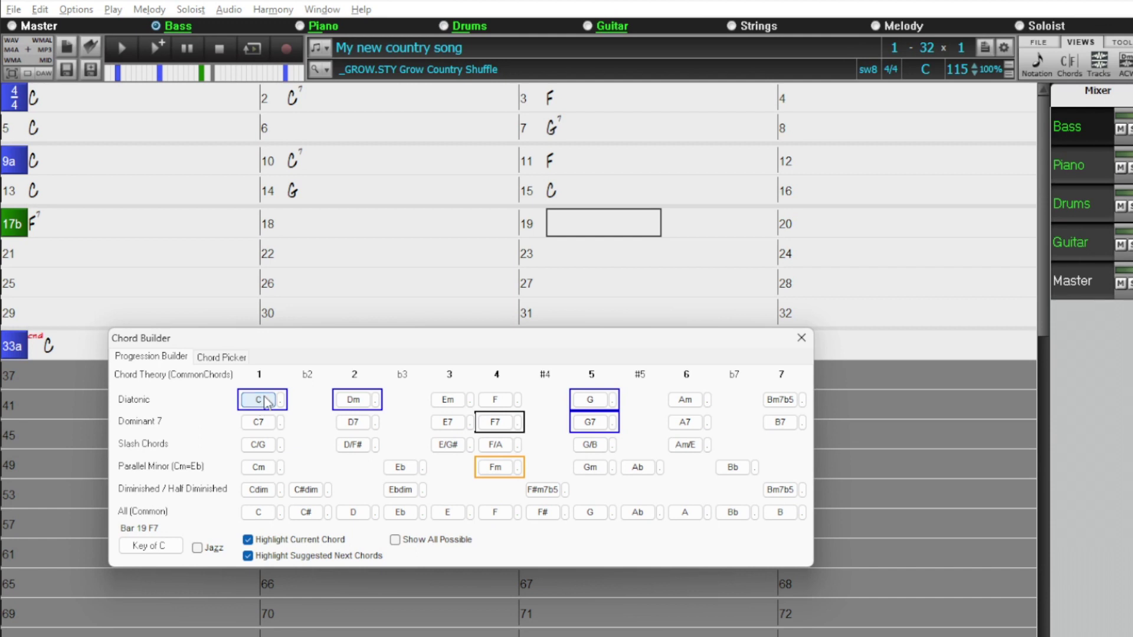
click(260, 402)
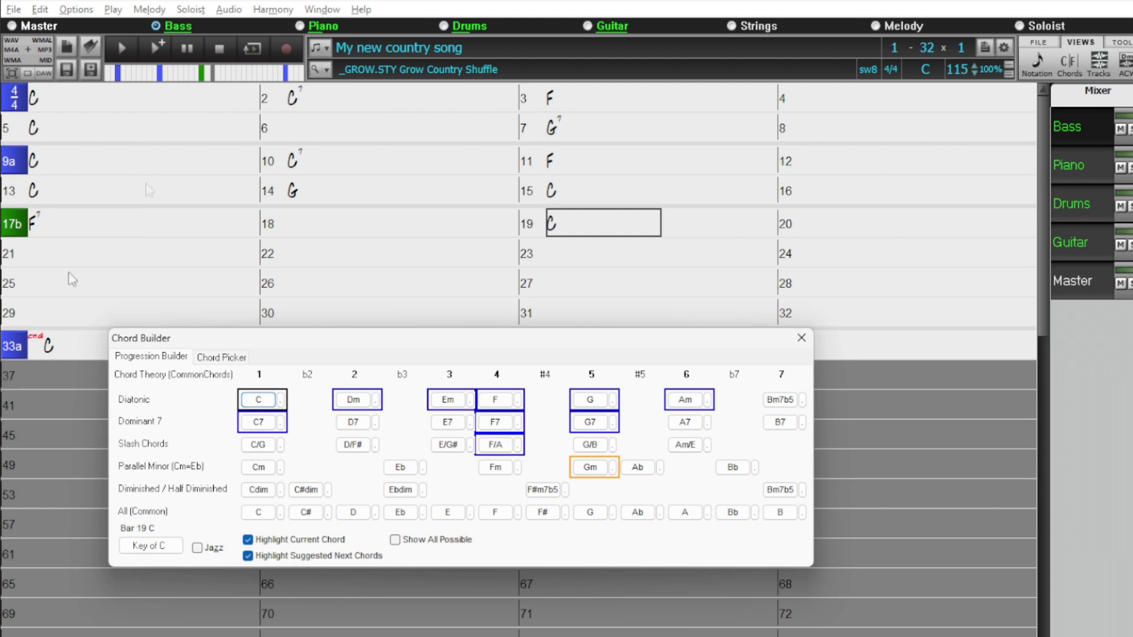
Enter an F7 chord in bar 21 and the suggested parallel-minor chord Ab in bar 23.
click(85, 264)
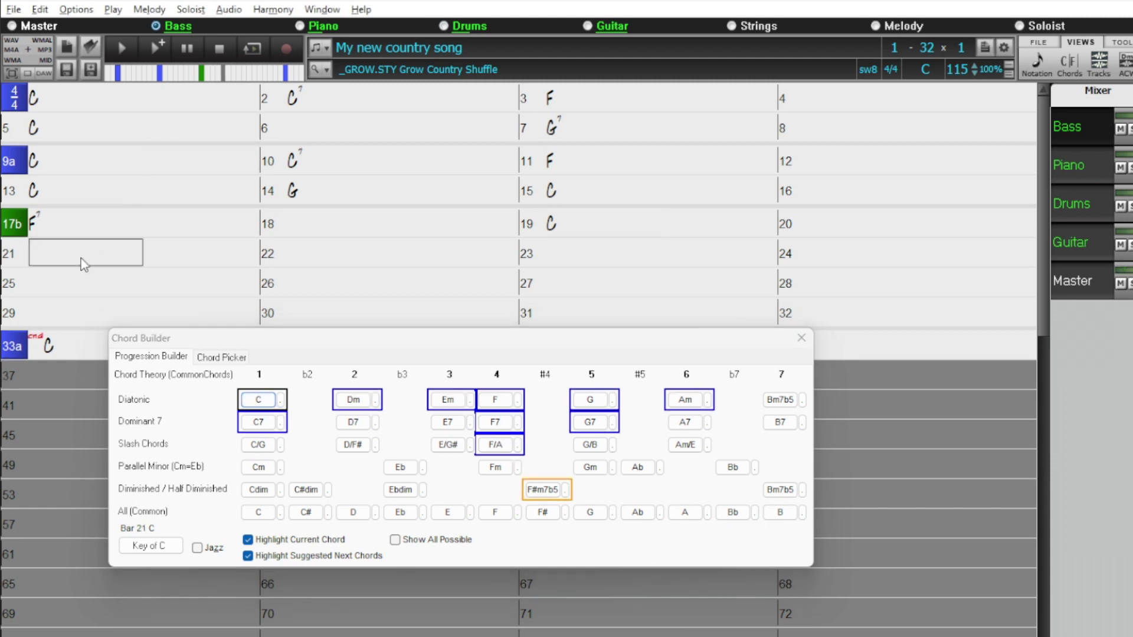
click(496, 423)
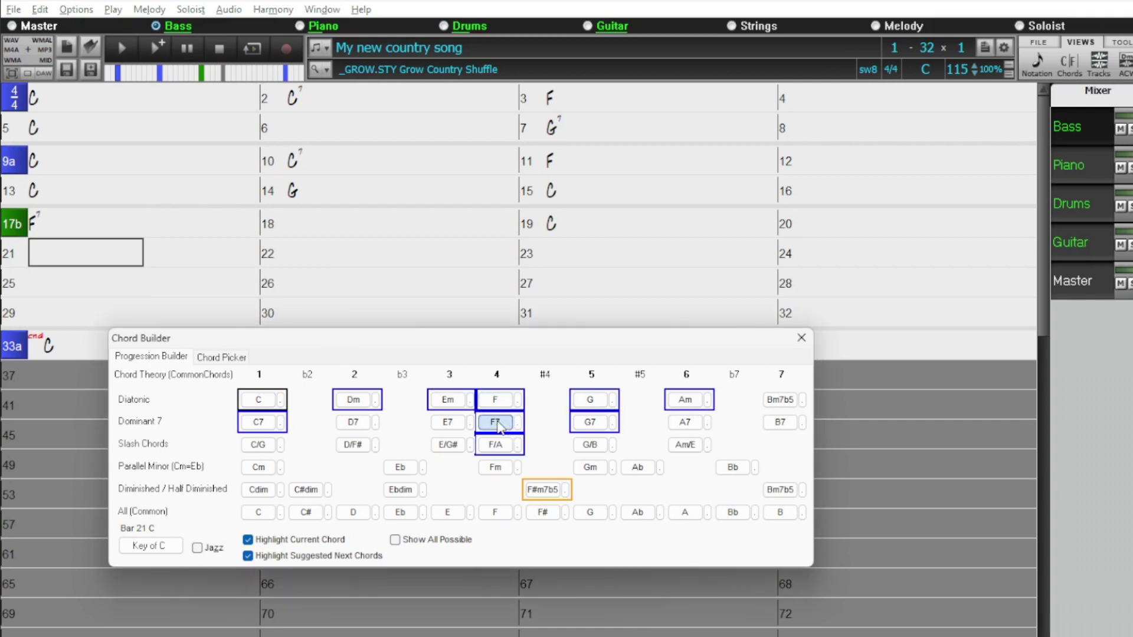
double_click(497, 426)
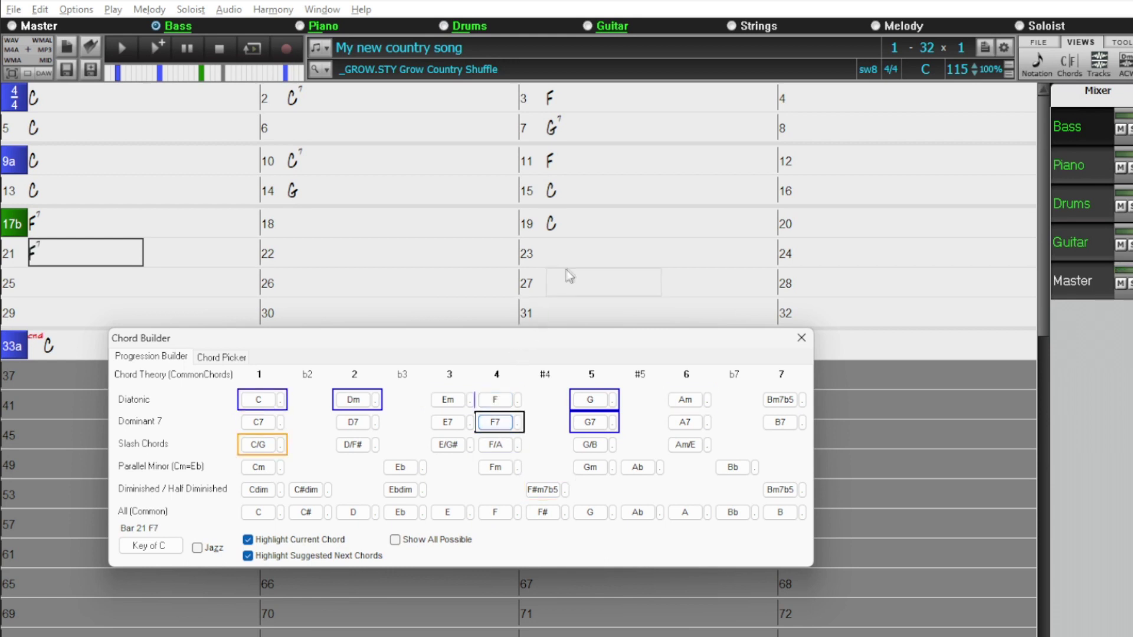
click(571, 251)
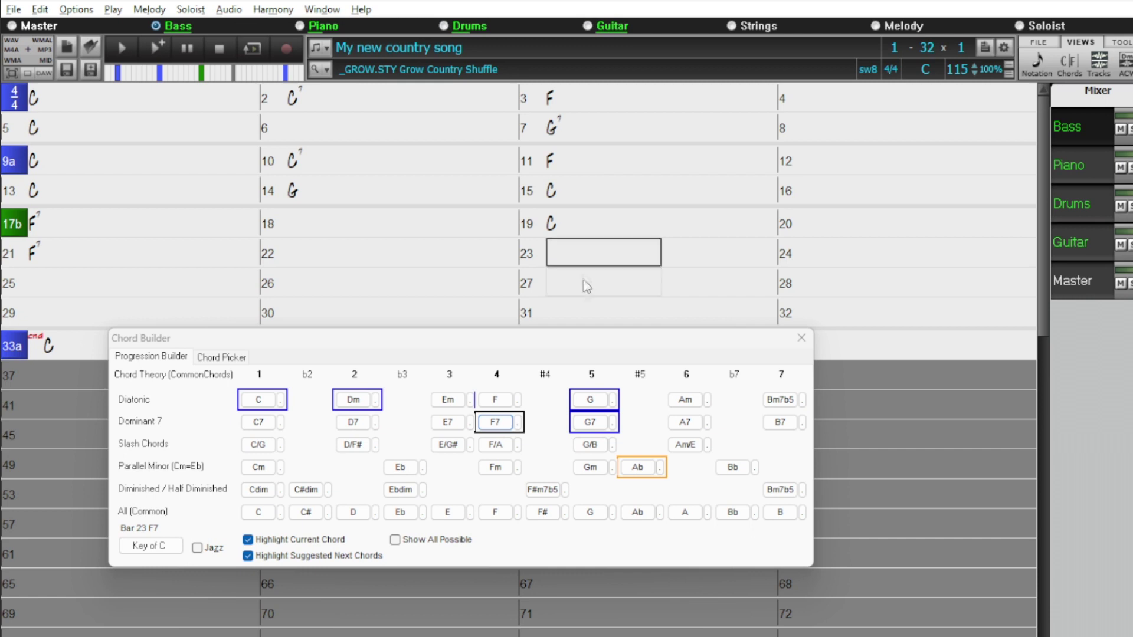
click(642, 470)
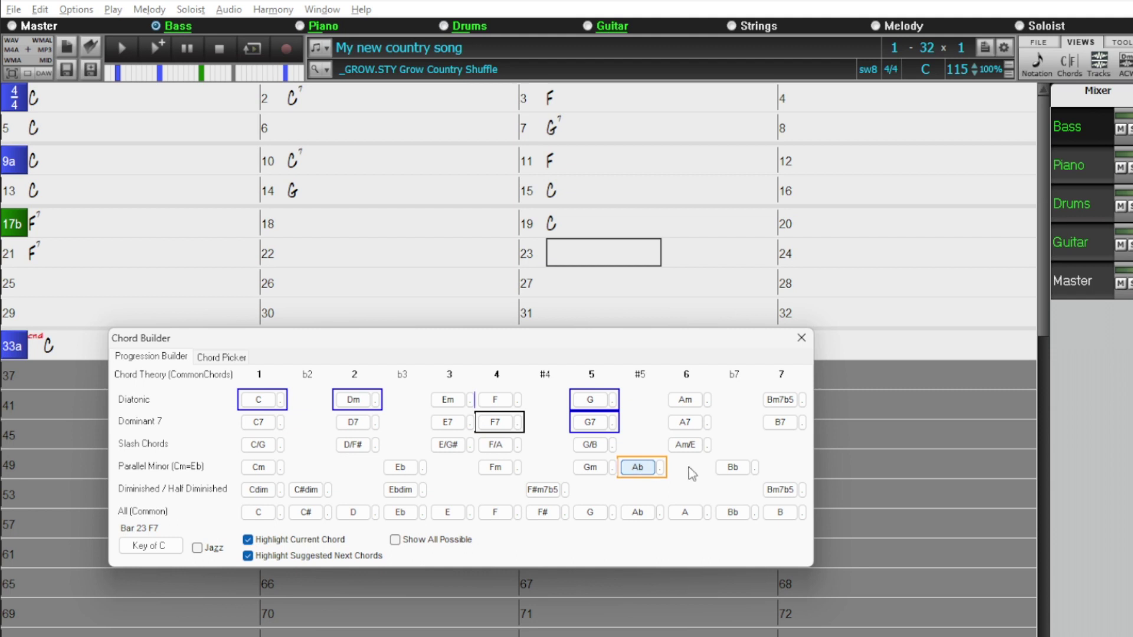
click(637, 467)
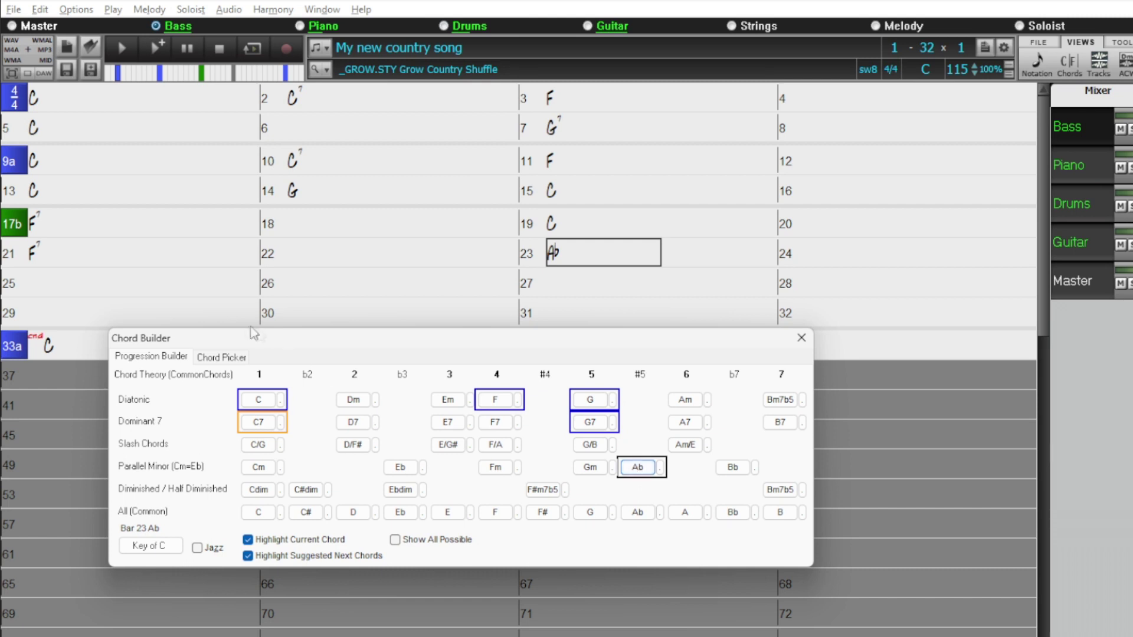
Copy the chords of bars 9 to 16 and paste them starting at bar 25.
drag(118, 163, 953, 175)
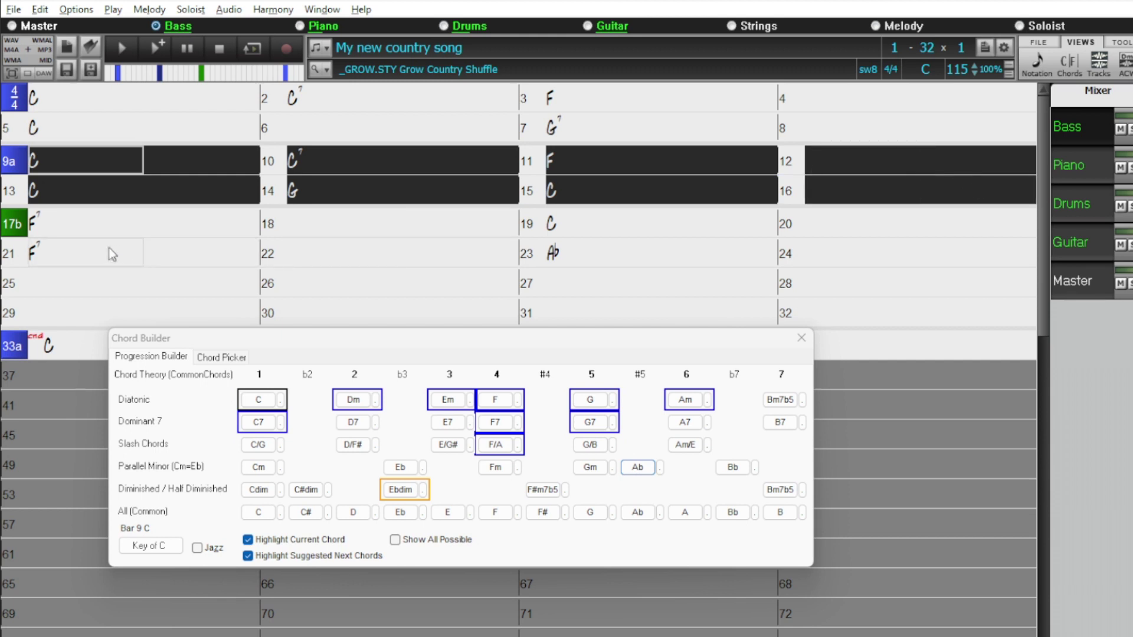
click(57, 290)
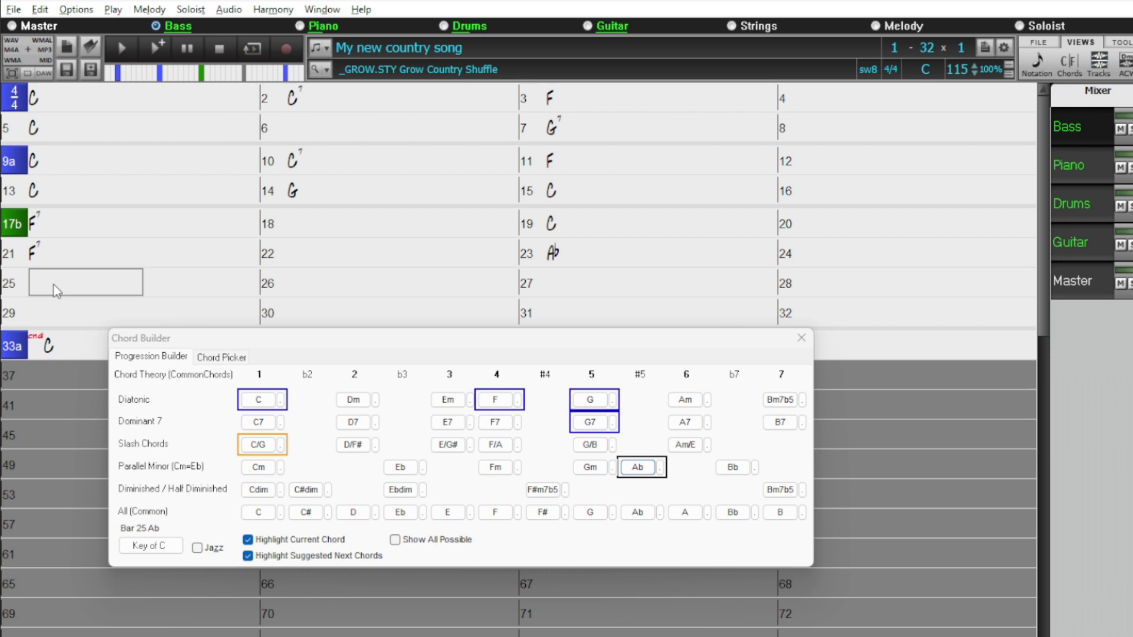
key(ctrl+v)
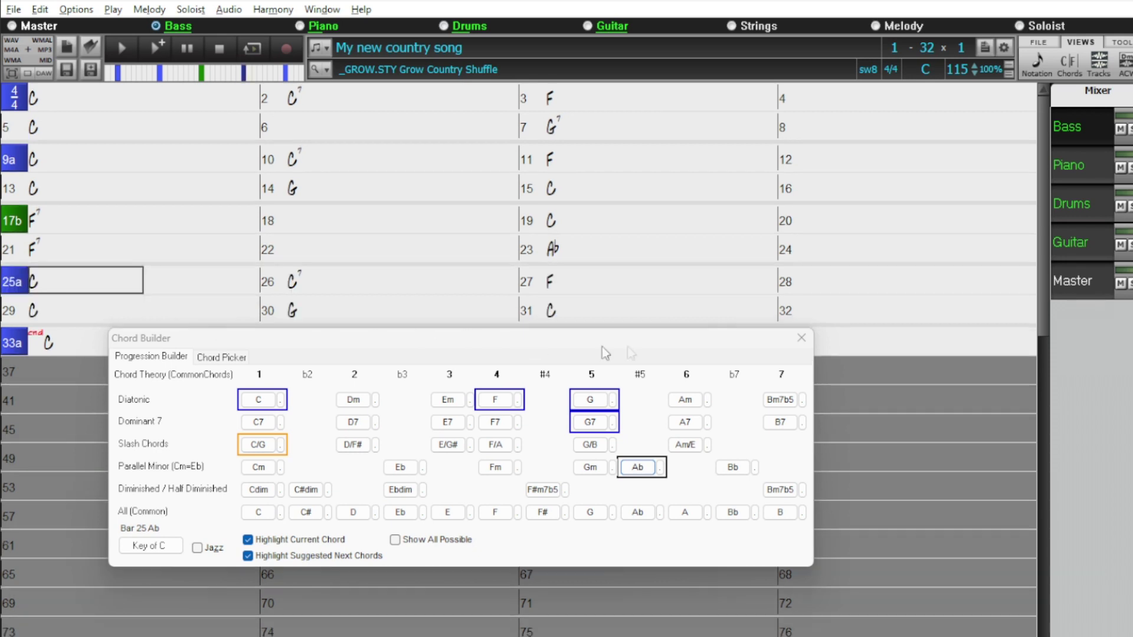
Close the Chord Builder and play the song, jumping playback to bar 17.
click(801, 338)
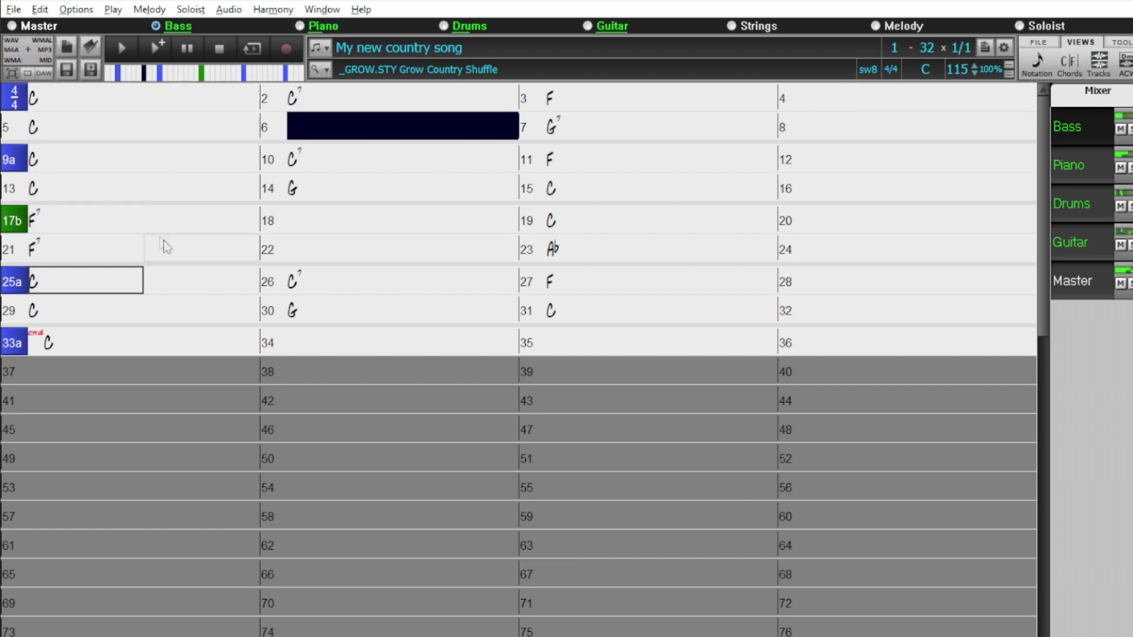
click(88, 225)
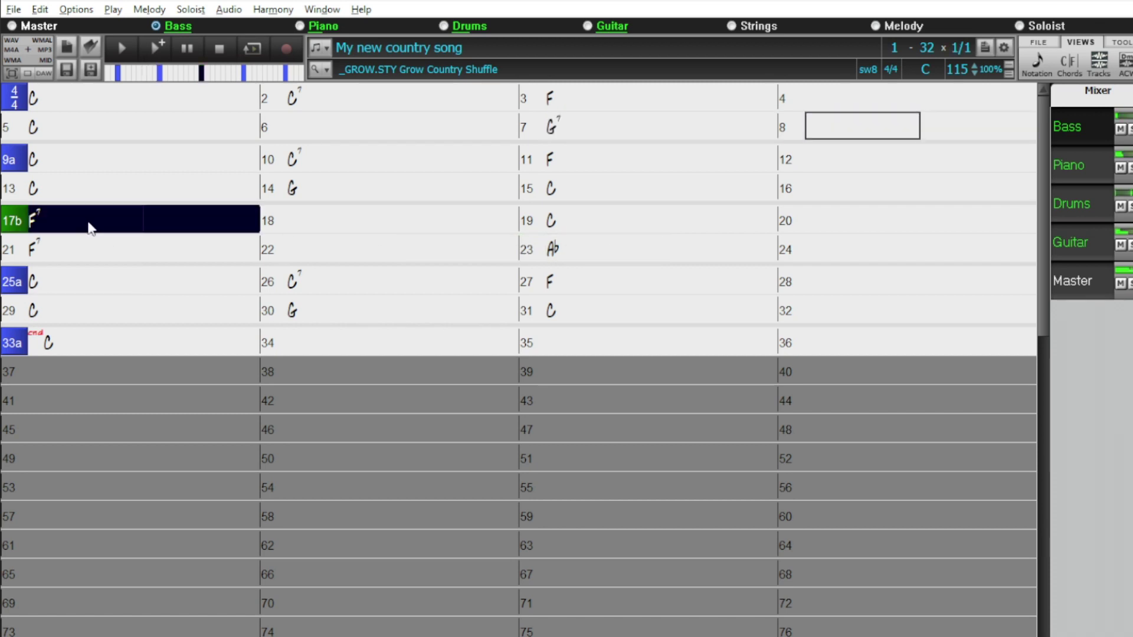
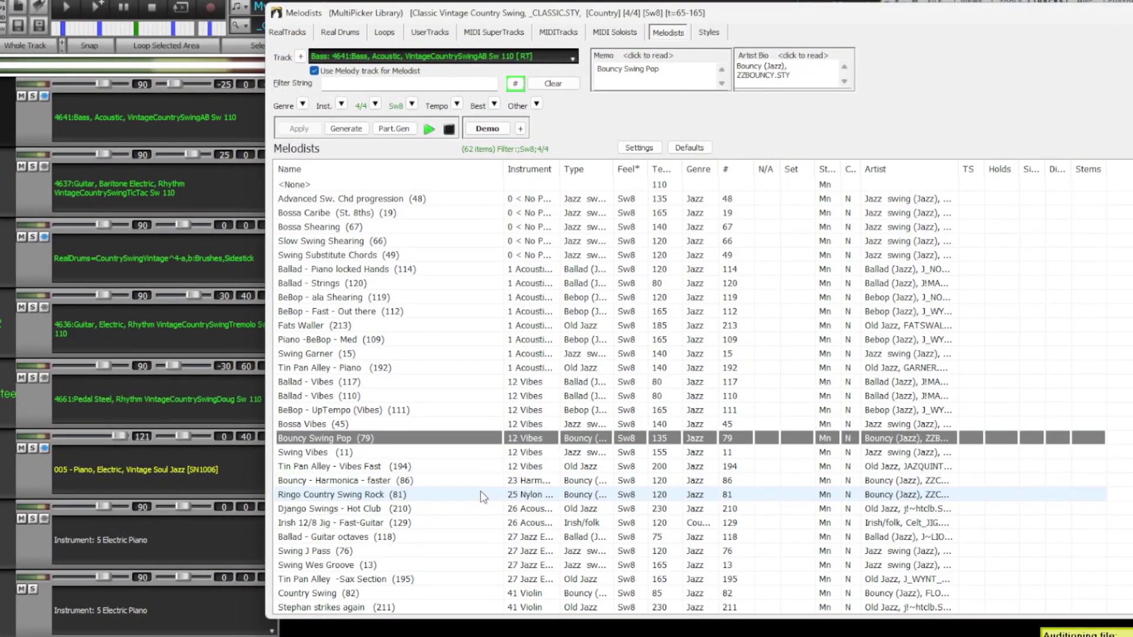
click(487, 497)
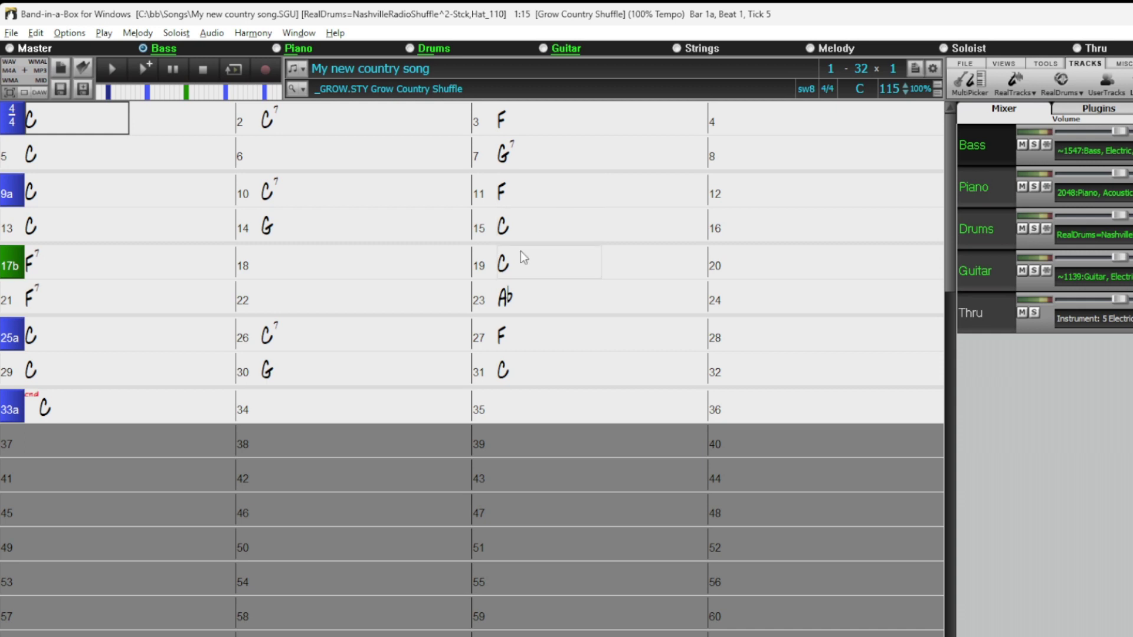
Open the StylePicker, search the familiar song titles for "your cheat" and filter styles by the Hank Williams version of Your Cheatin' Heart.
key(F9)
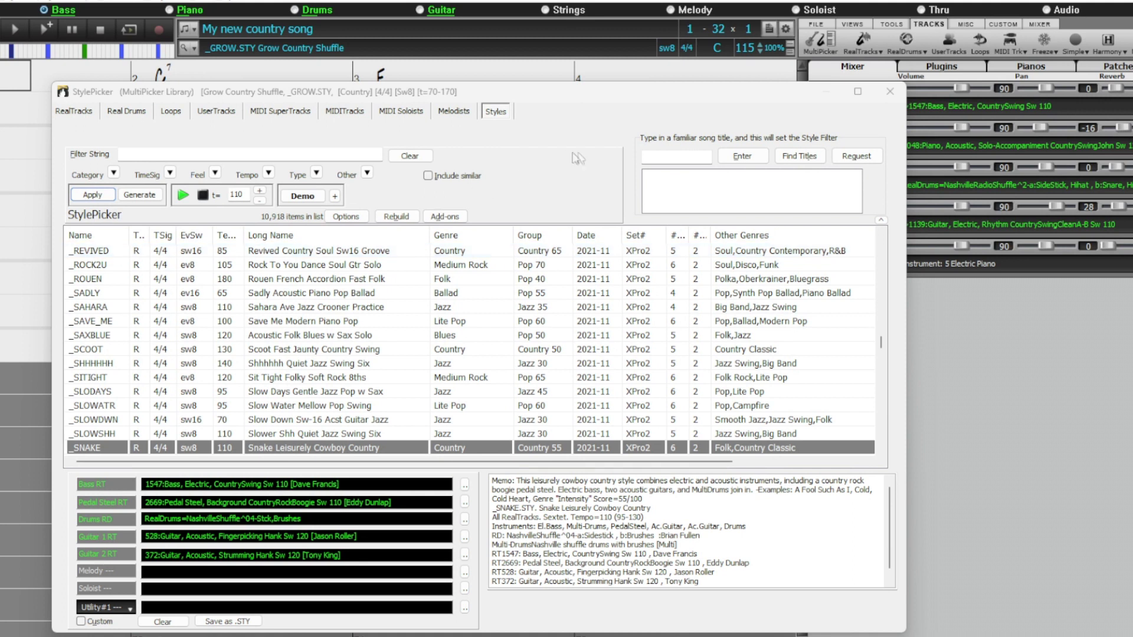
click(656, 157)
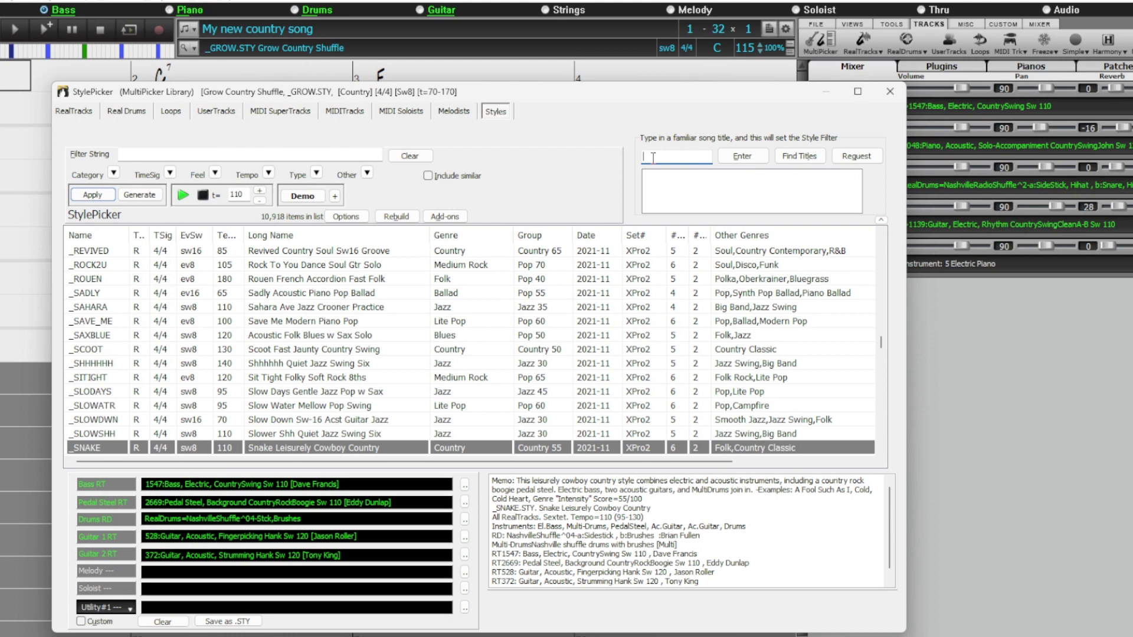
text(your cheat)
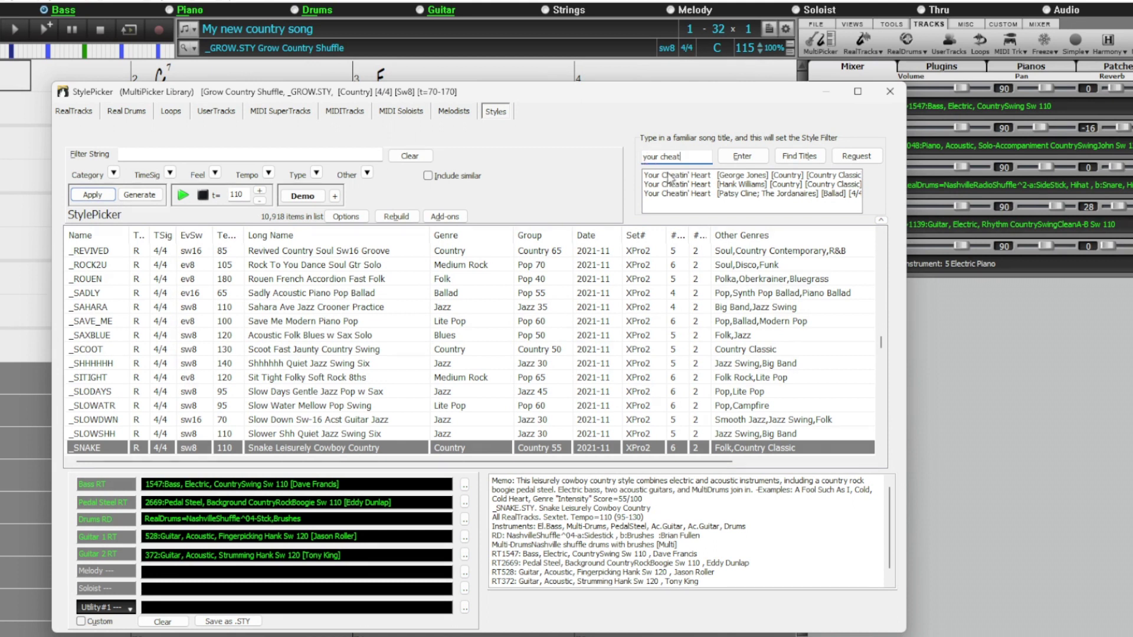
click(734, 188)
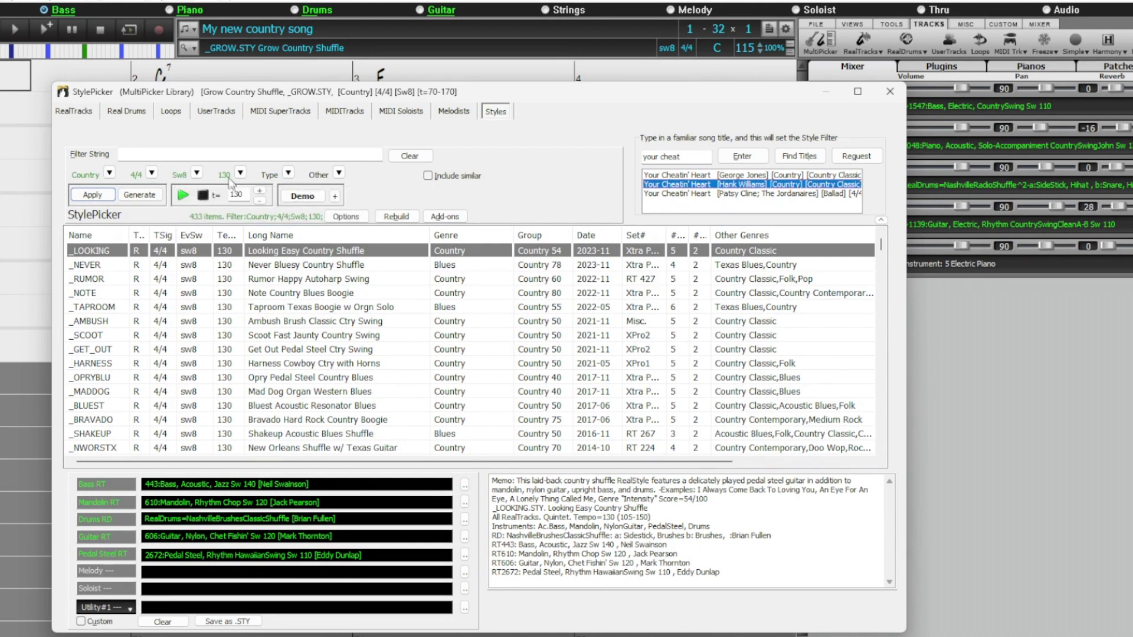
Narrow the style filter to the Country Classic category and a tempo of 110.
click(114, 177)
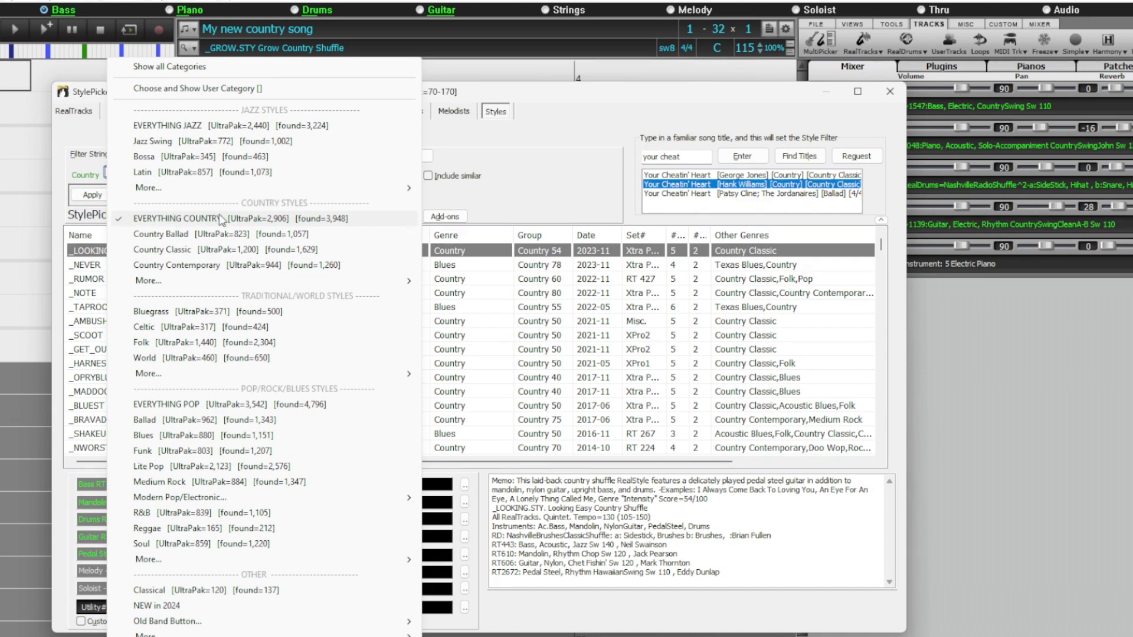
click(186, 254)
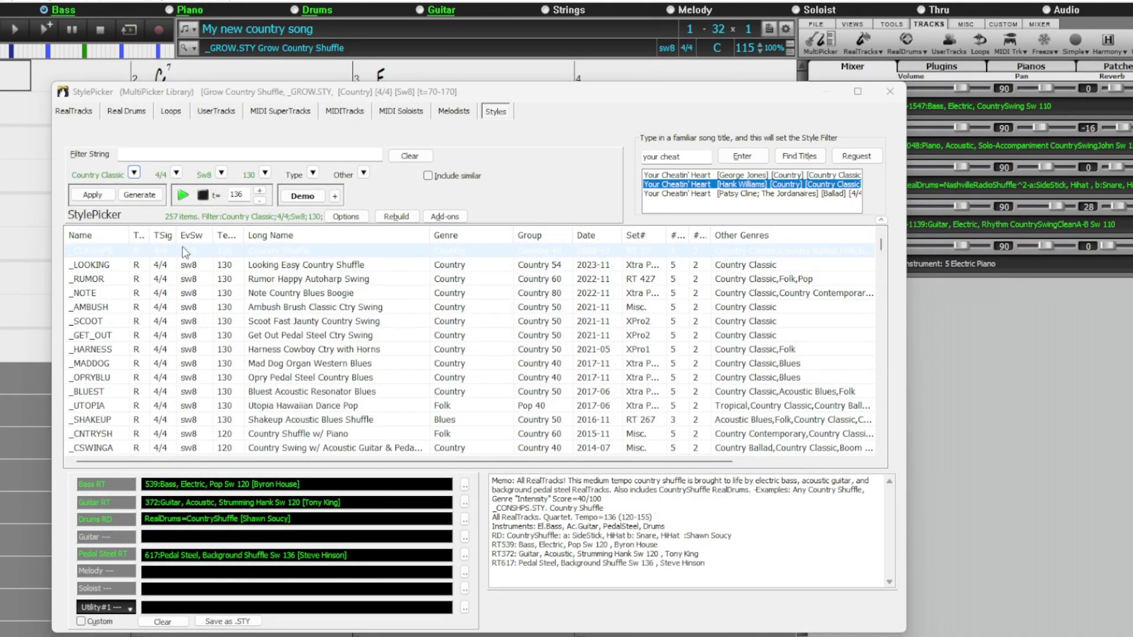
click(187, 253)
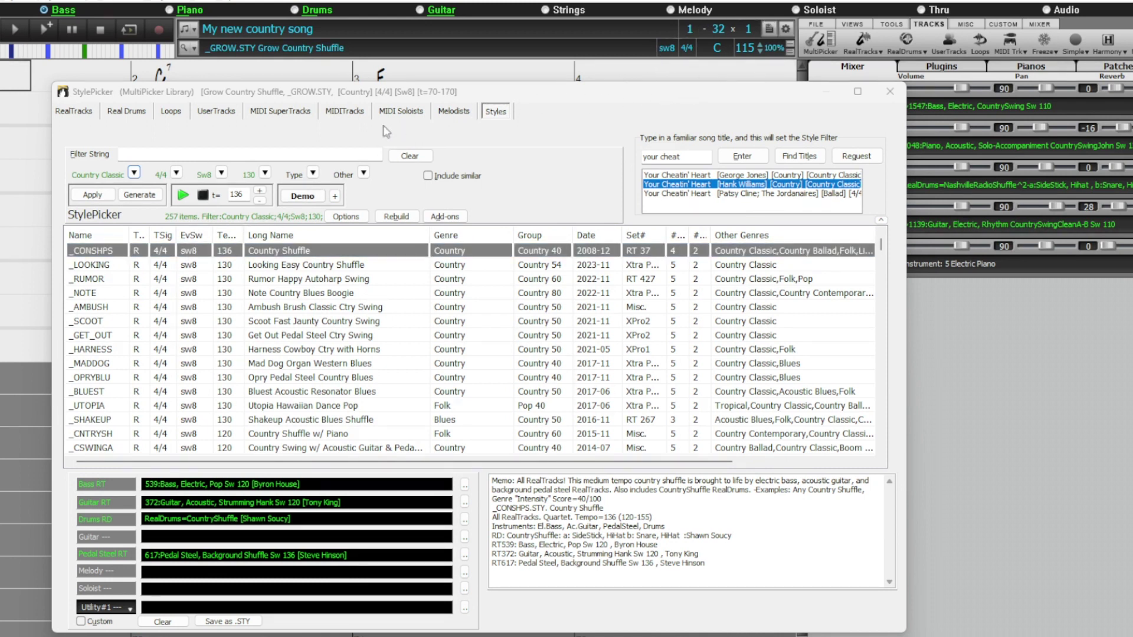
click(265, 172)
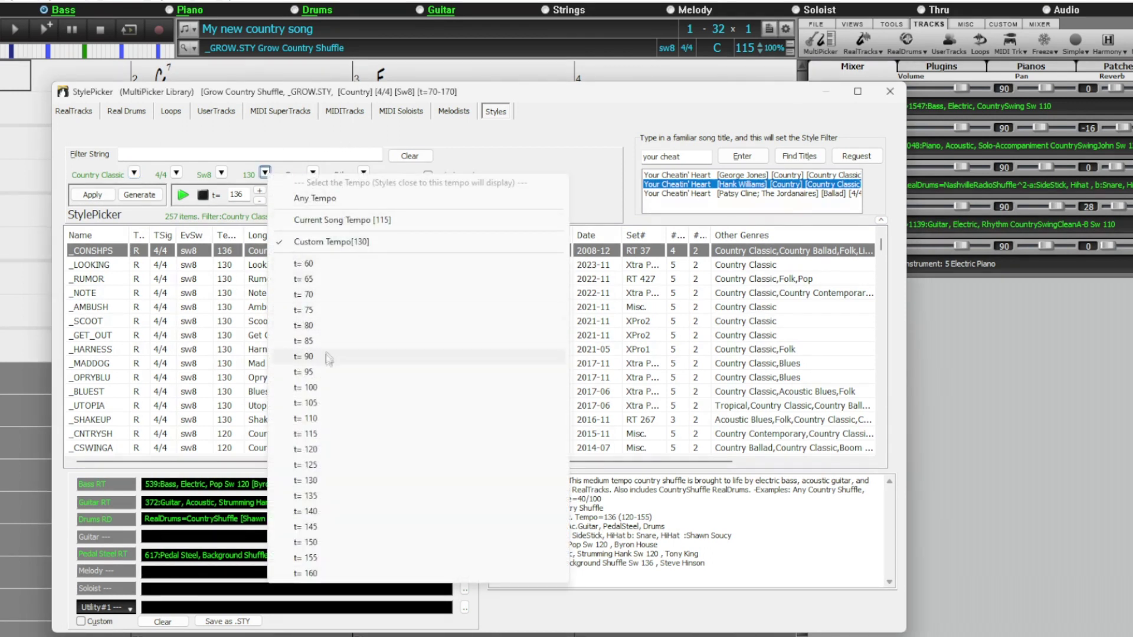
click(323, 419)
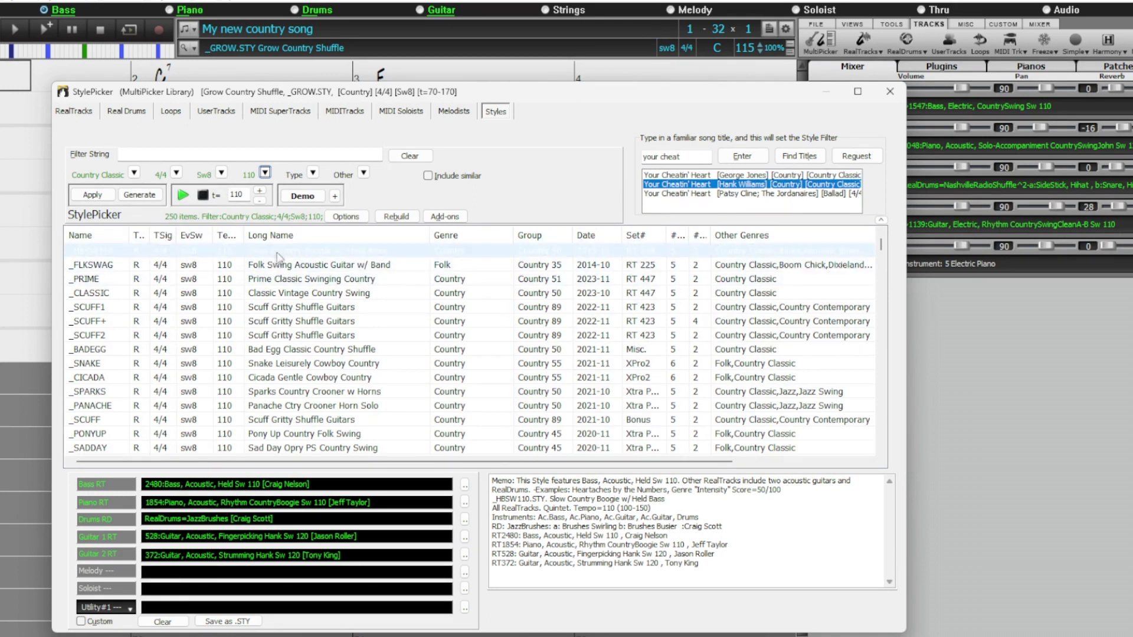
In the StylePicker options, enable preview (portion) playback when auditioning and playing Chord Sheet chords instead of the pre-made demo.
click(347, 217)
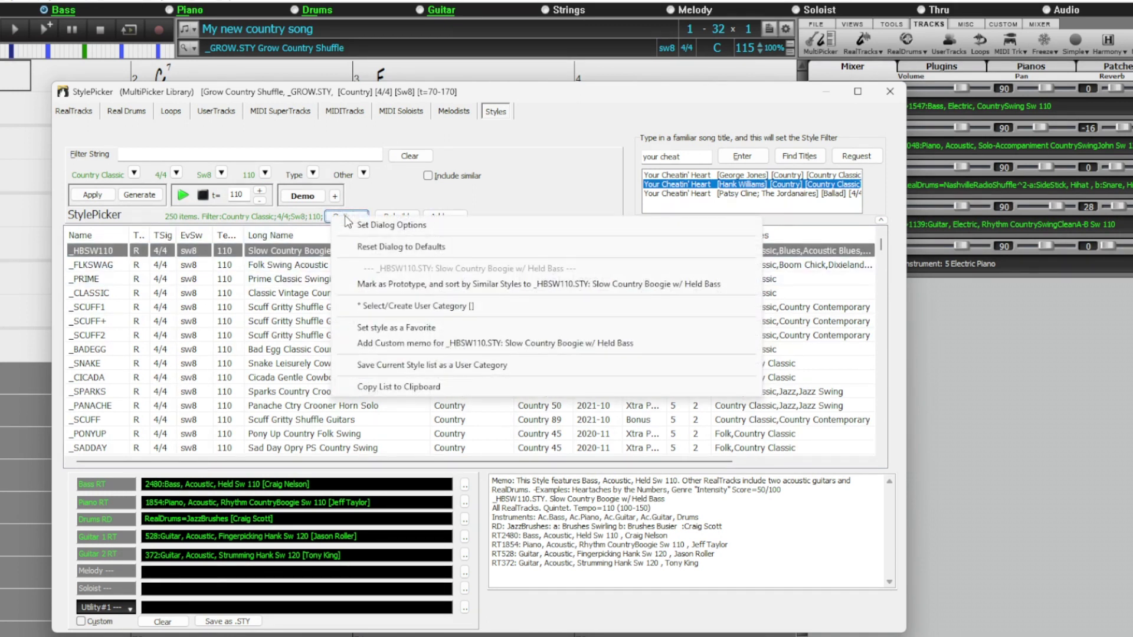
click(376, 226)
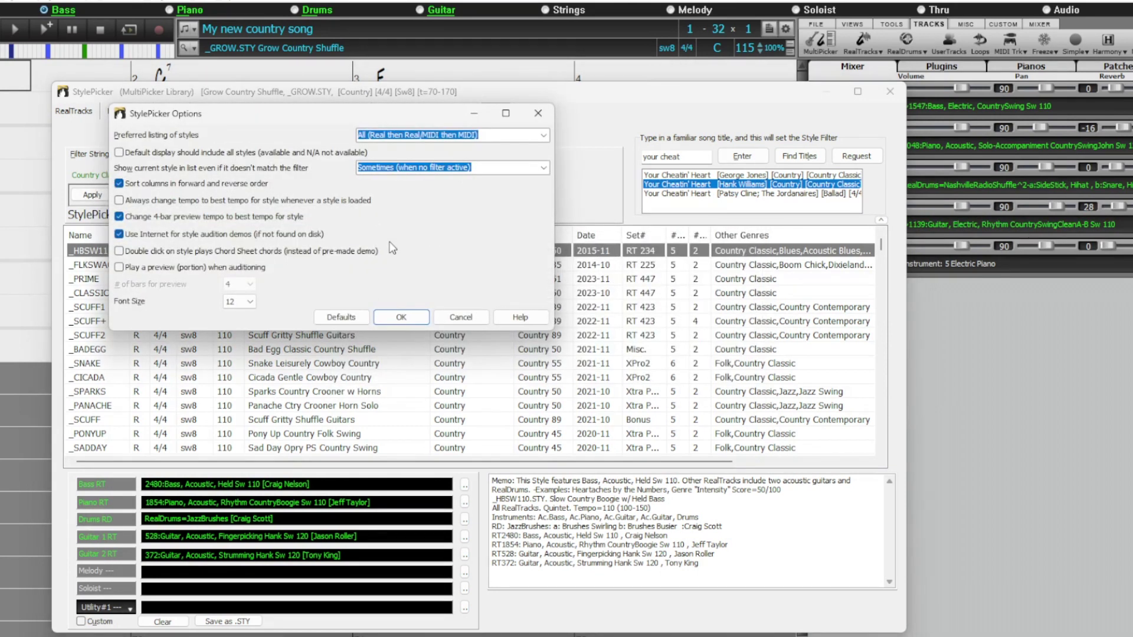
click(119, 268)
click(140, 252)
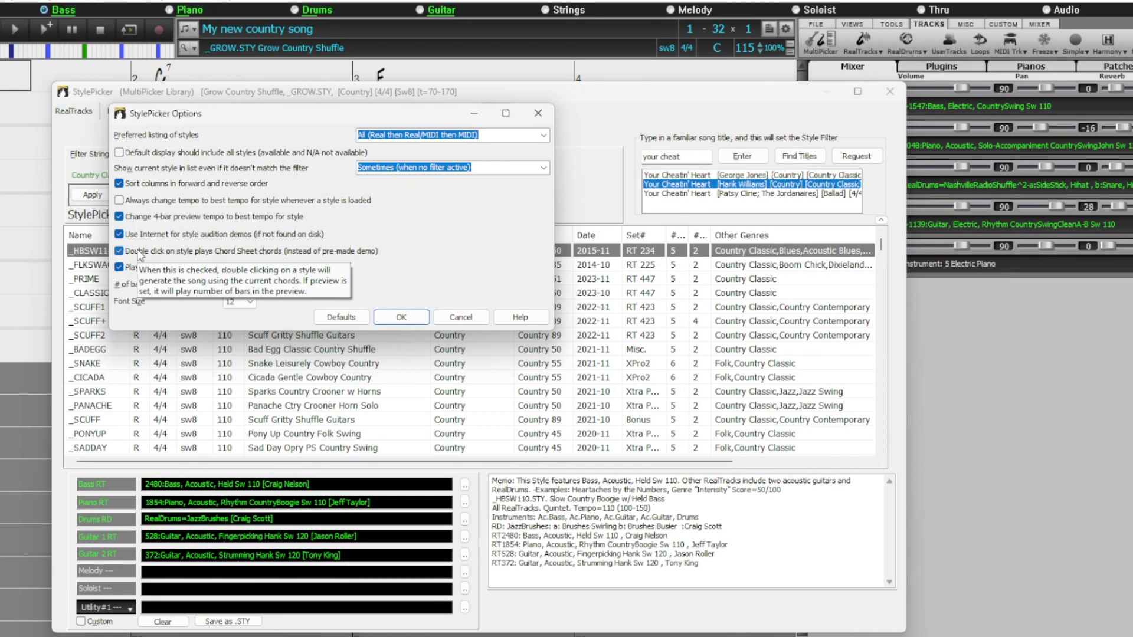
click(394, 319)
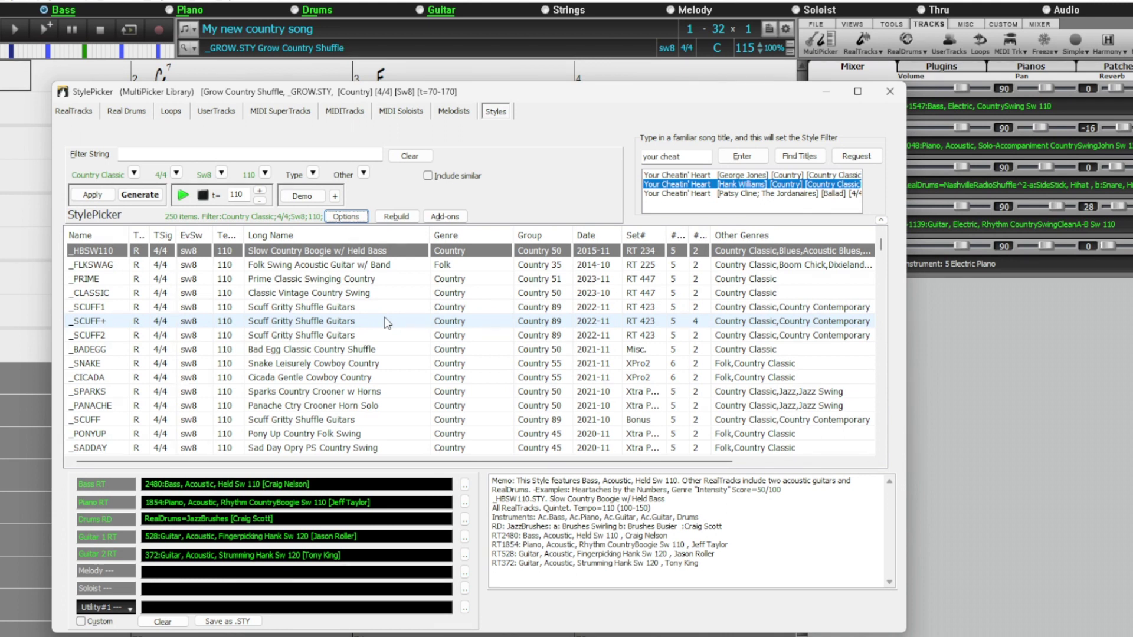
Audition Bad Egg Classic Country Shuffle, Panache Ctry Crooner Horn Solo and Pony Up Country Folk Swing with the song's chords.
click(348, 350)
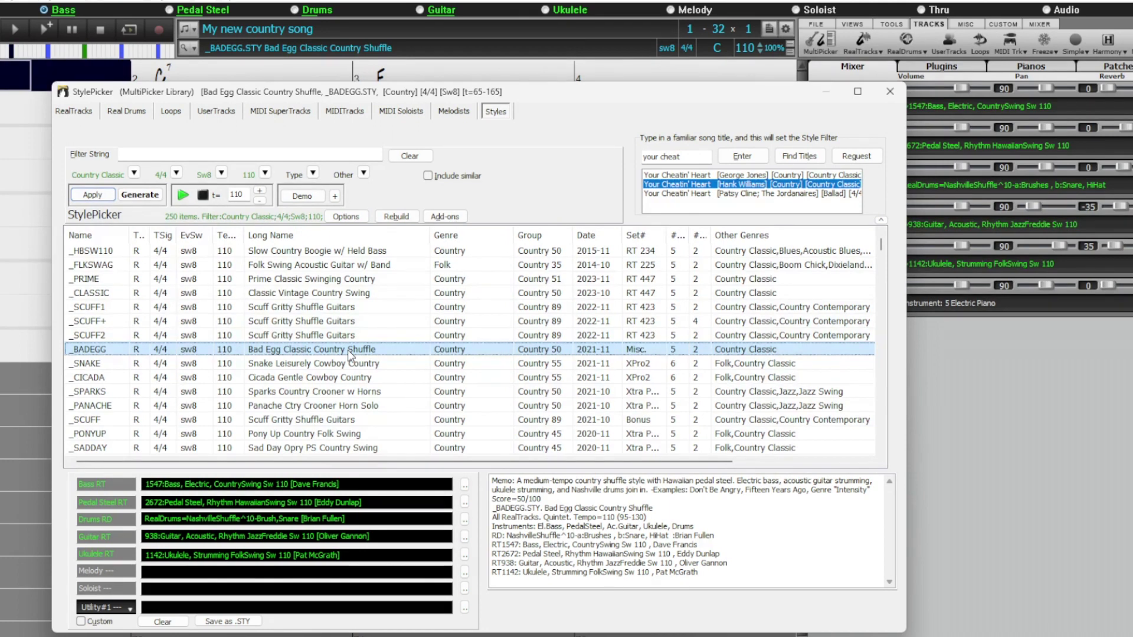
drag(373, 97, 350, 138)
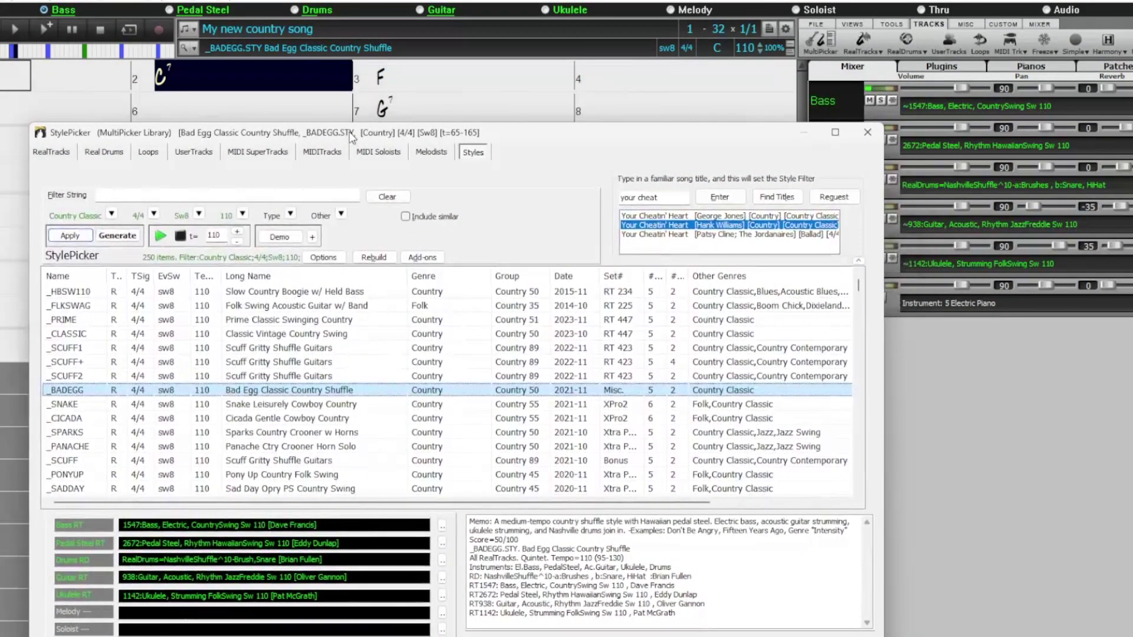
click(289, 449)
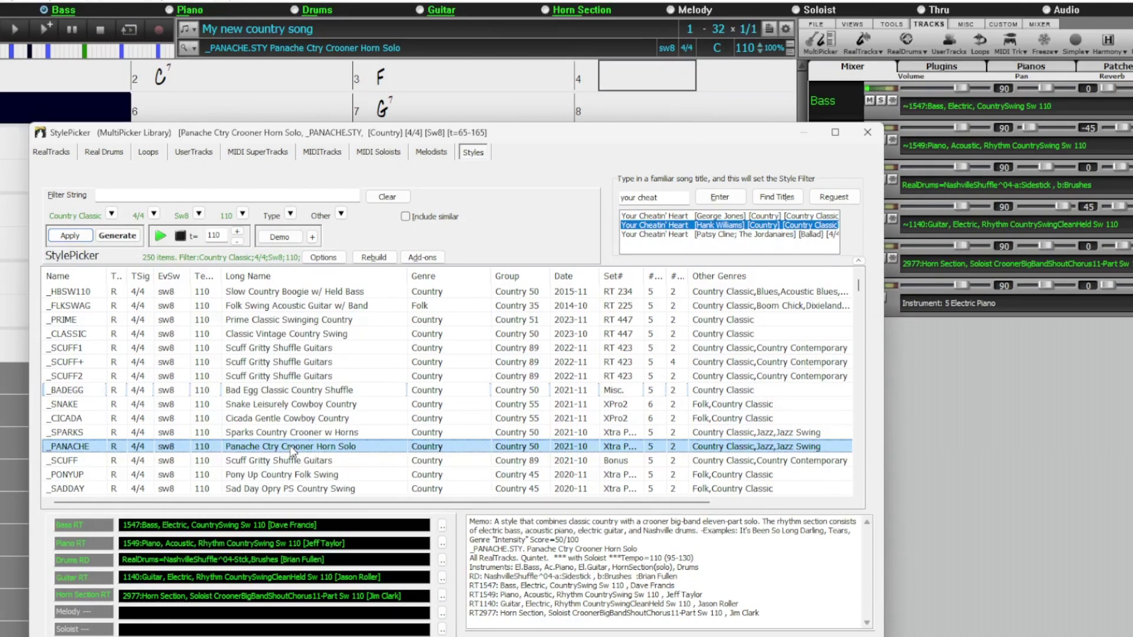
click(279, 476)
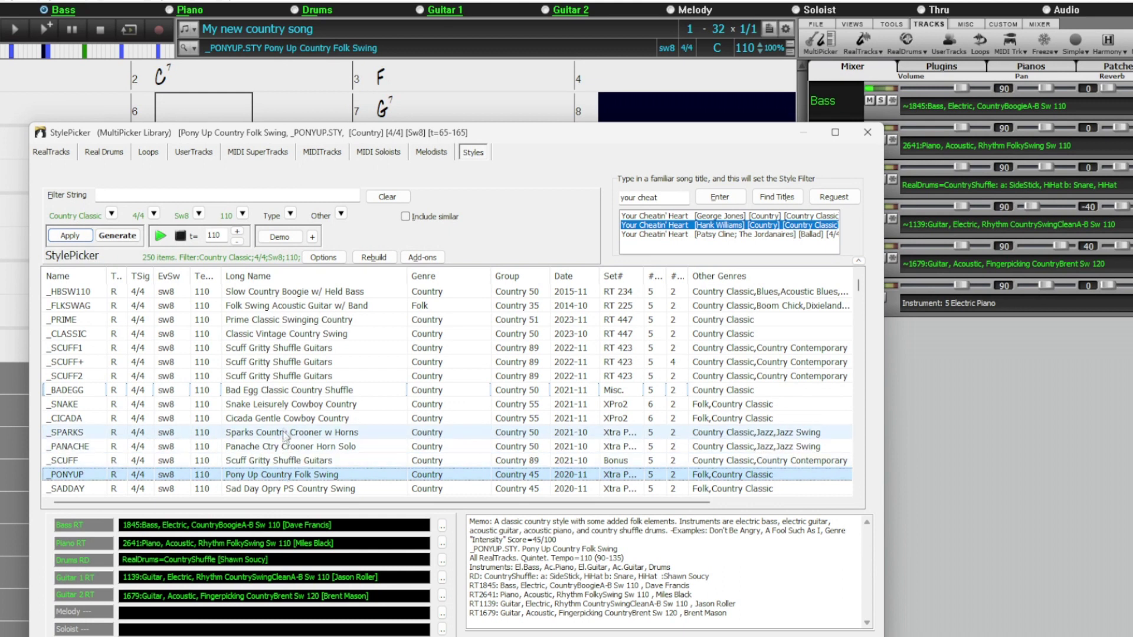
Load and play the Classic Vintage Country Swing style, briefly uncover the chord sheet behind the StylePicker, and stop playback.
click(326, 335)
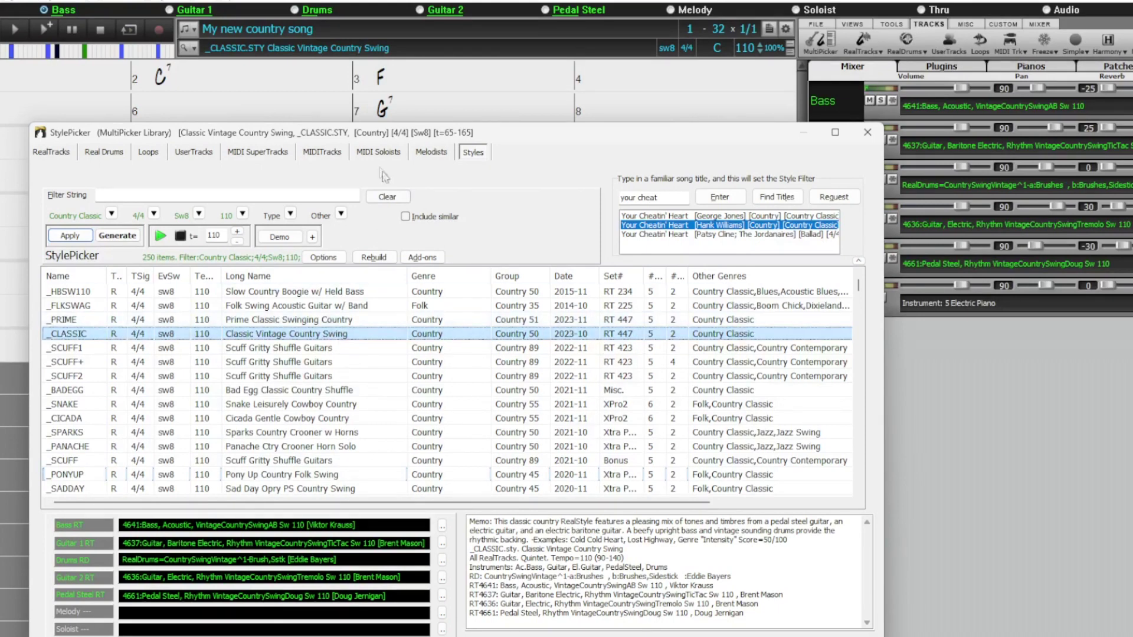
drag(361, 135, 1019, 106)
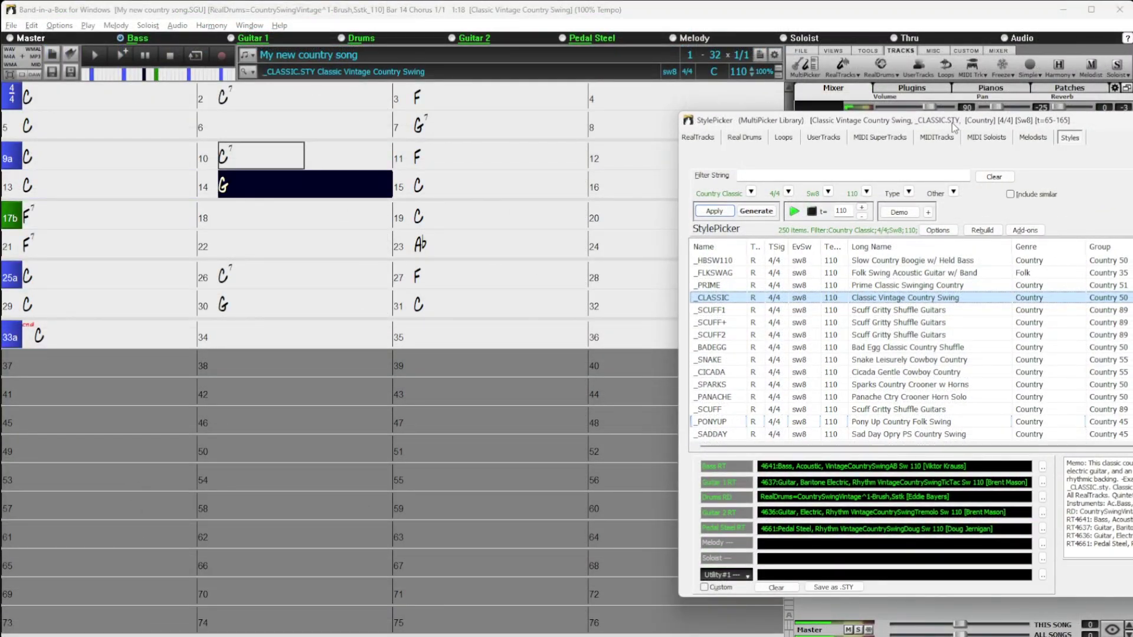
drag(944, 126, 341, 149)
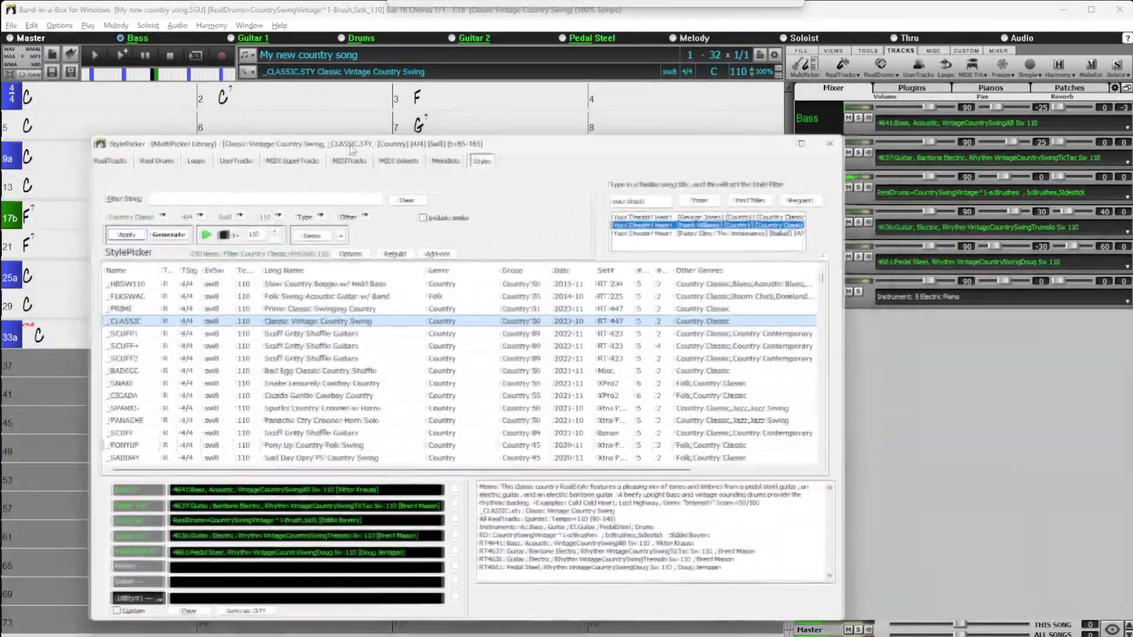
click(214, 237)
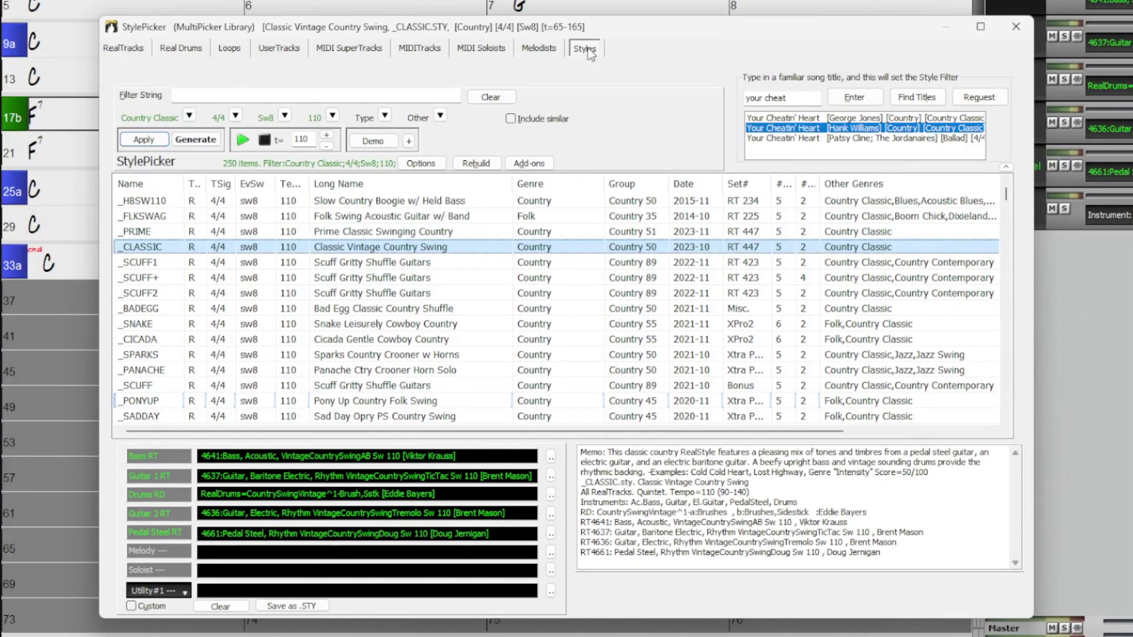
Browse the MultiPicker's UserTracks, MIDI SuperTracks, MIDITracks, RealDrums and RealTracks lists.
click(279, 46)
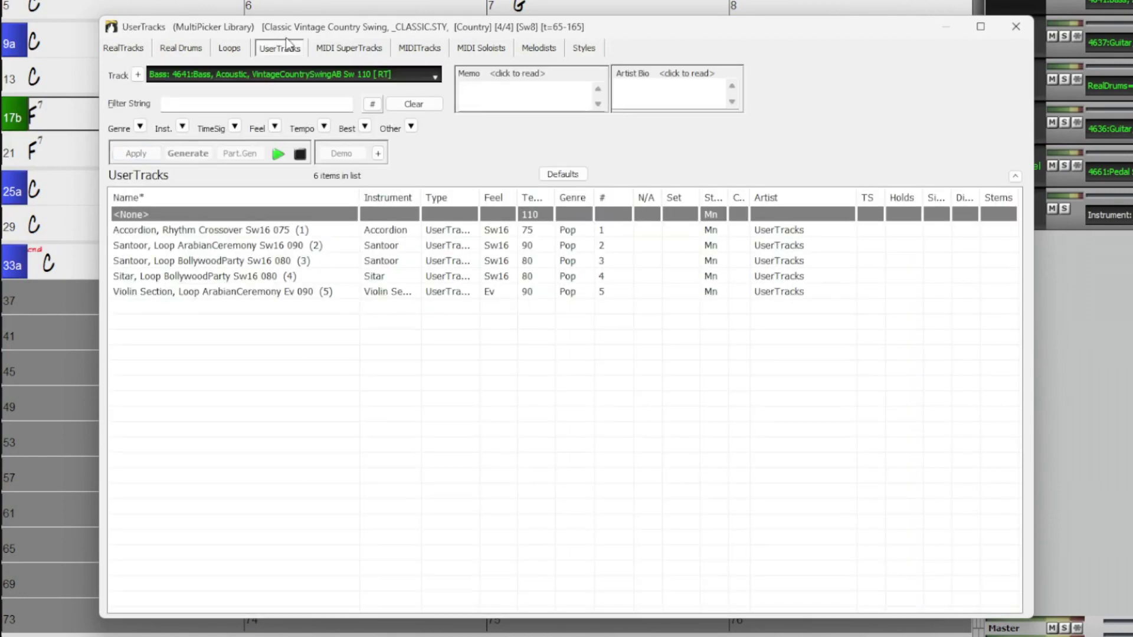
click(348, 50)
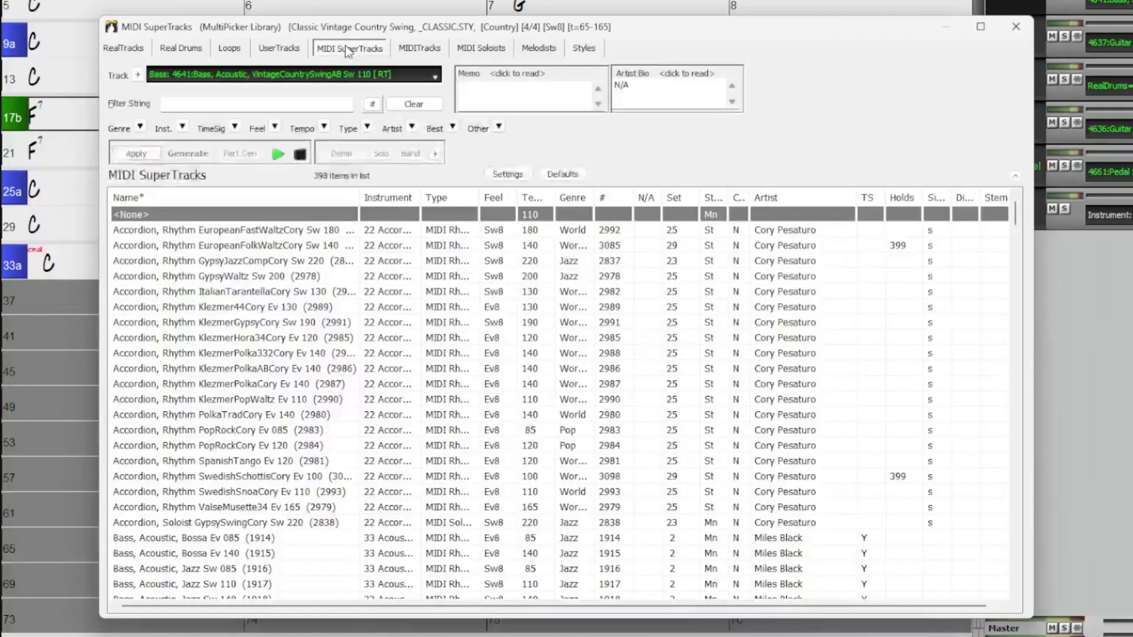
click(410, 47)
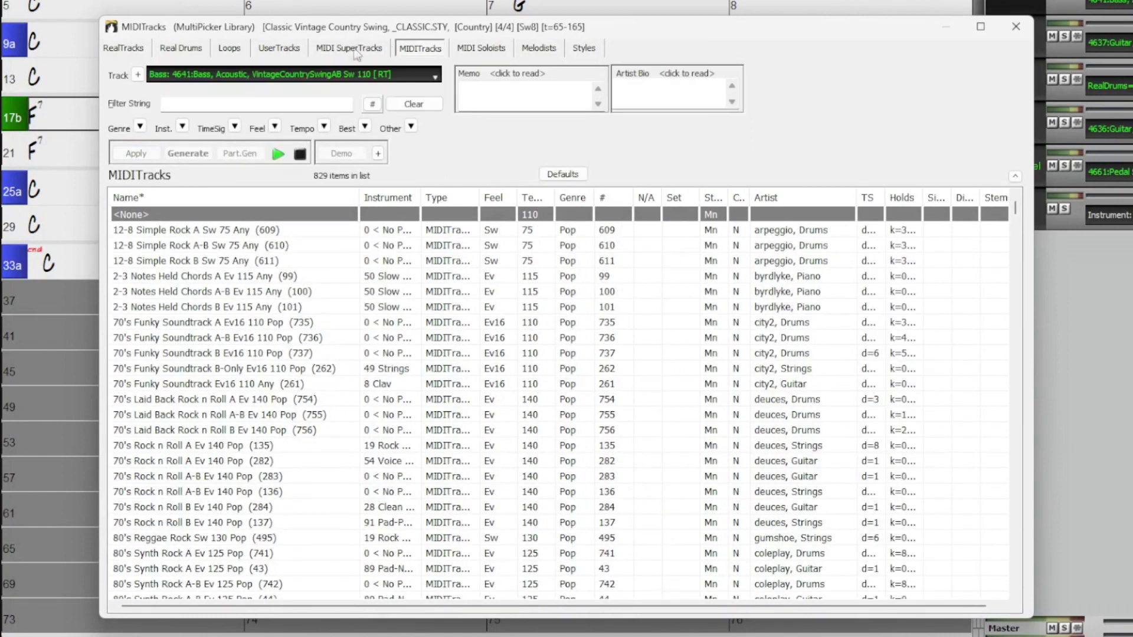
click(183, 46)
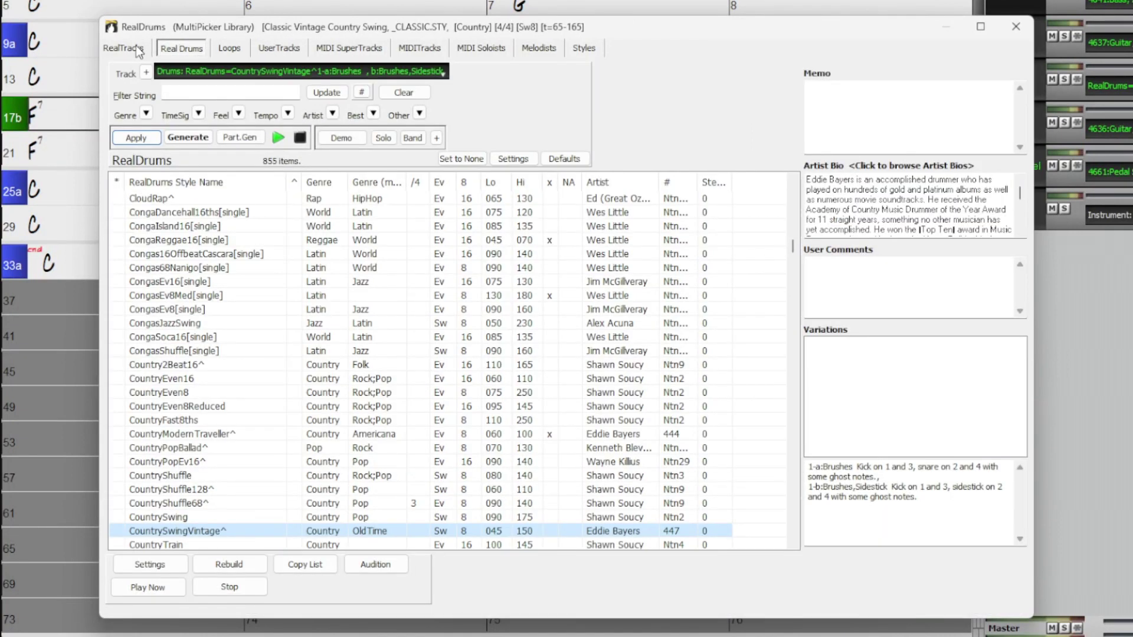
click(137, 49)
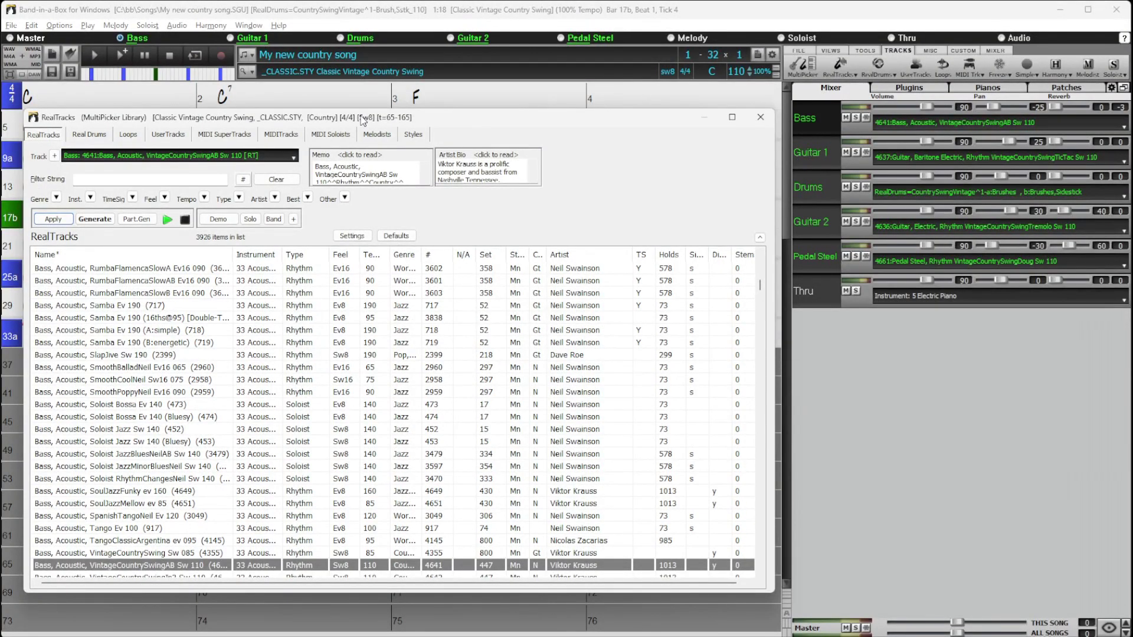
Select the Guitar 1, Drums and Guitar 2 tracks in turn to view each one's assignment in the MultiPicker.
click(818, 149)
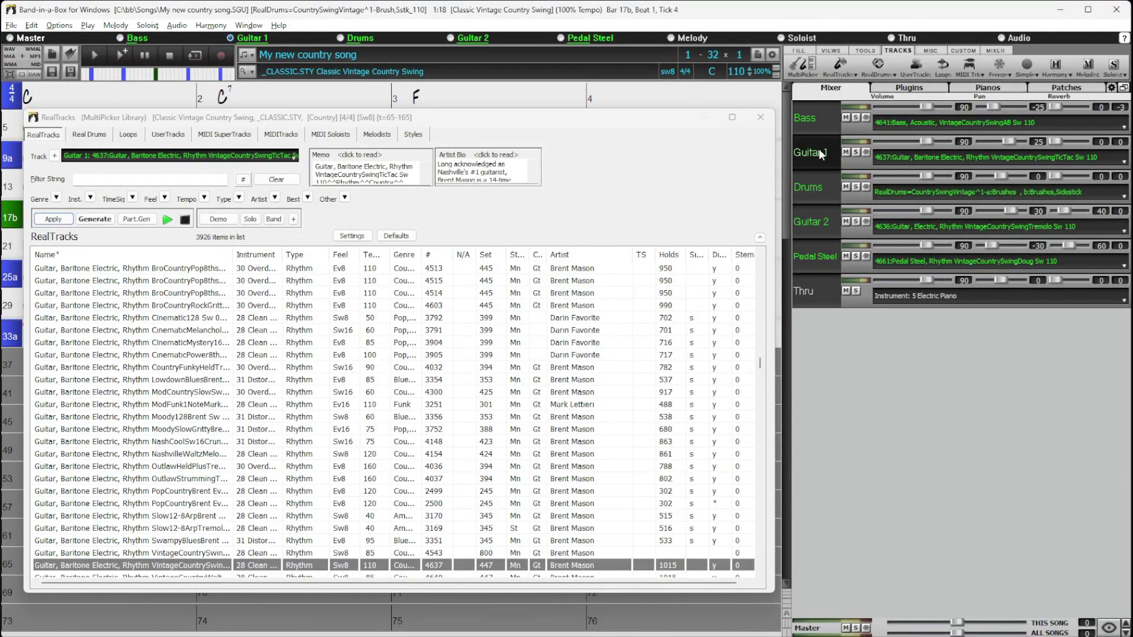
click(815, 187)
click(816, 226)
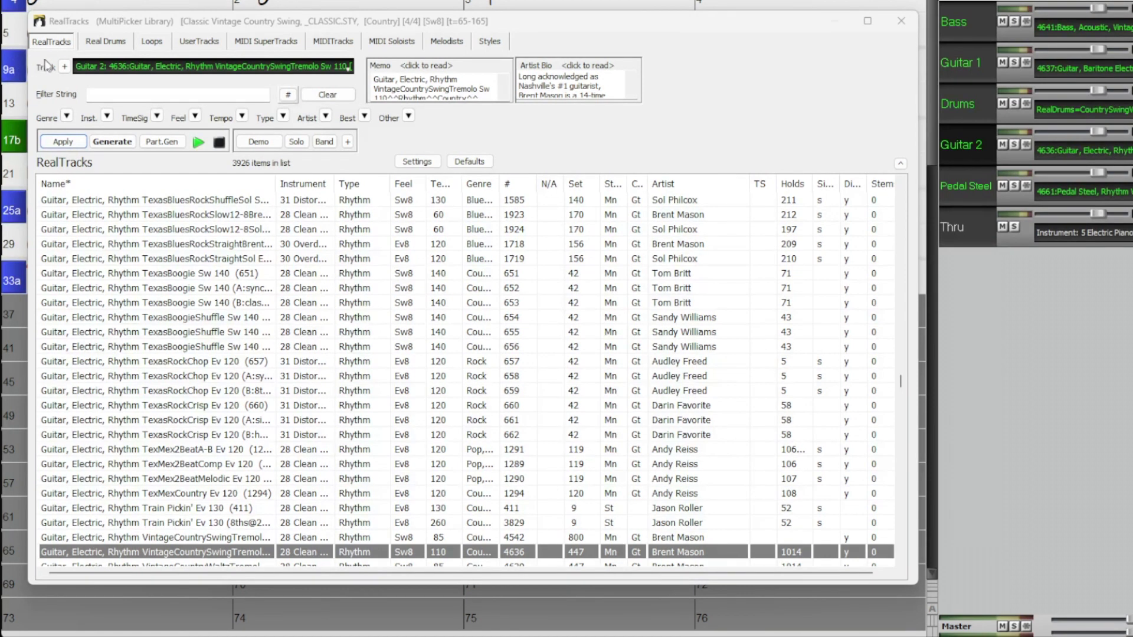
Filter the RealTracks to match the popular song Your Cheatin' Heart, choosing the Hank Williams country version.
click(365, 117)
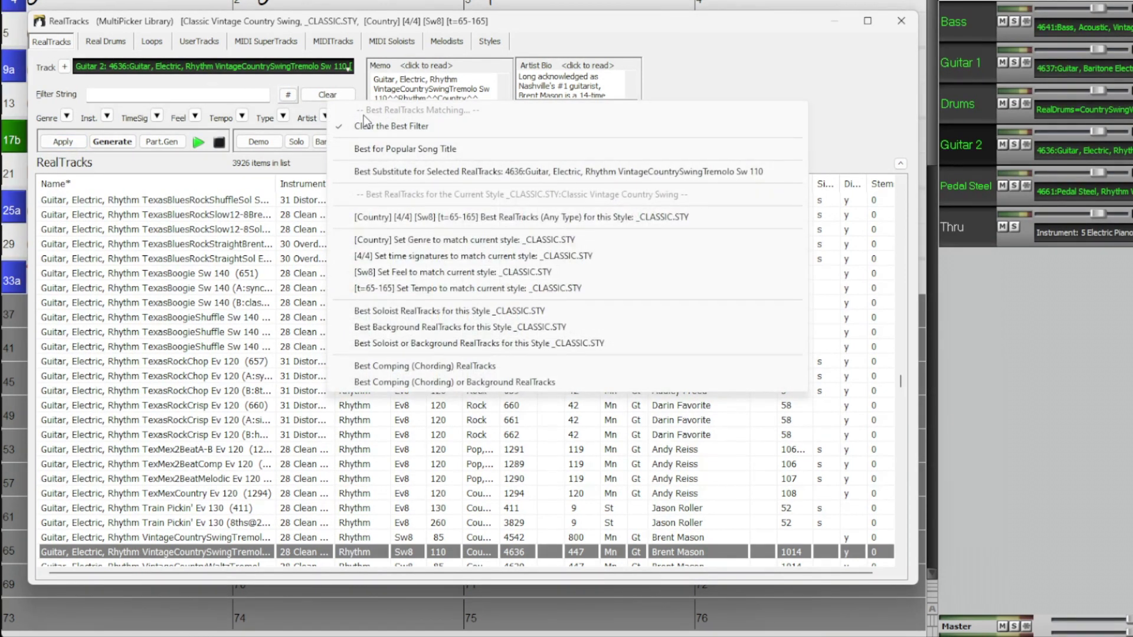
click(395, 150)
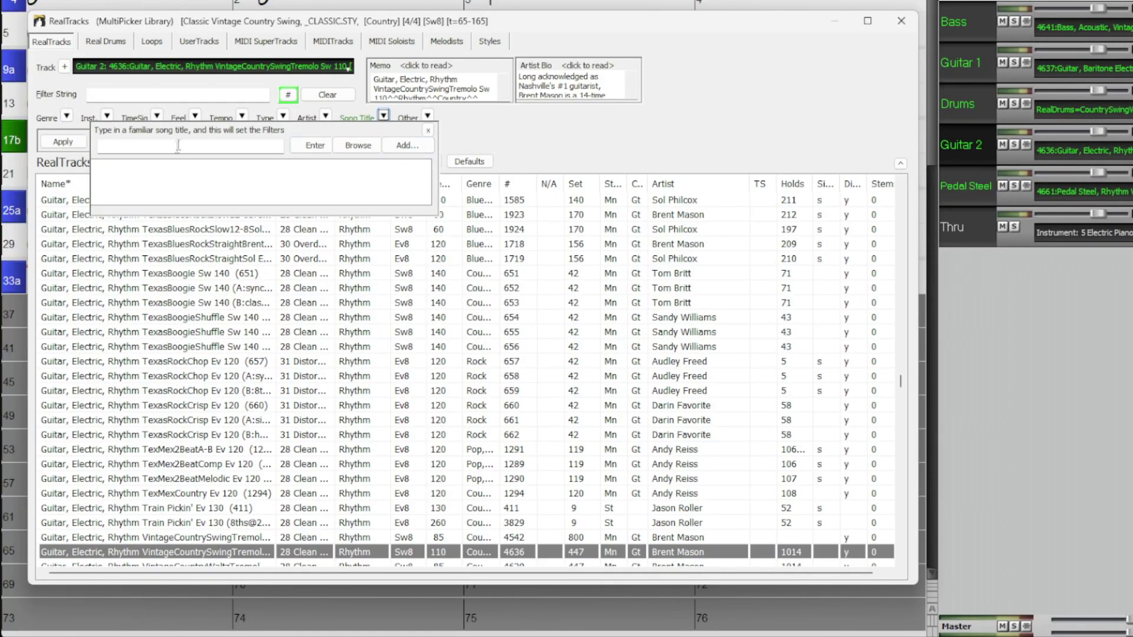
click(180, 146)
text(your cheat)
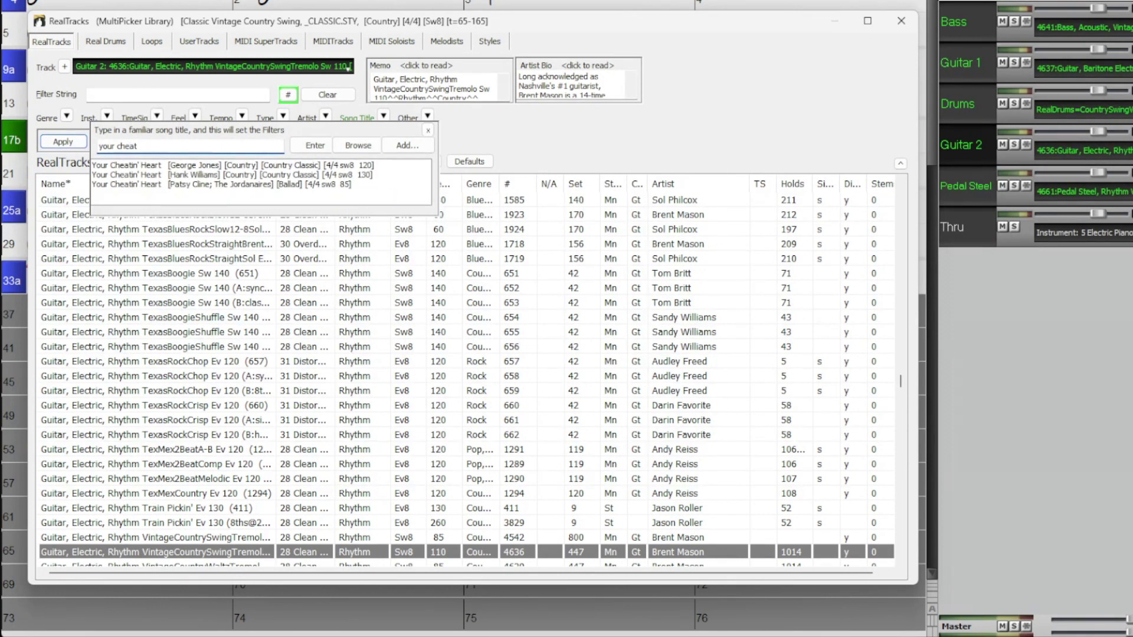
click(165, 176)
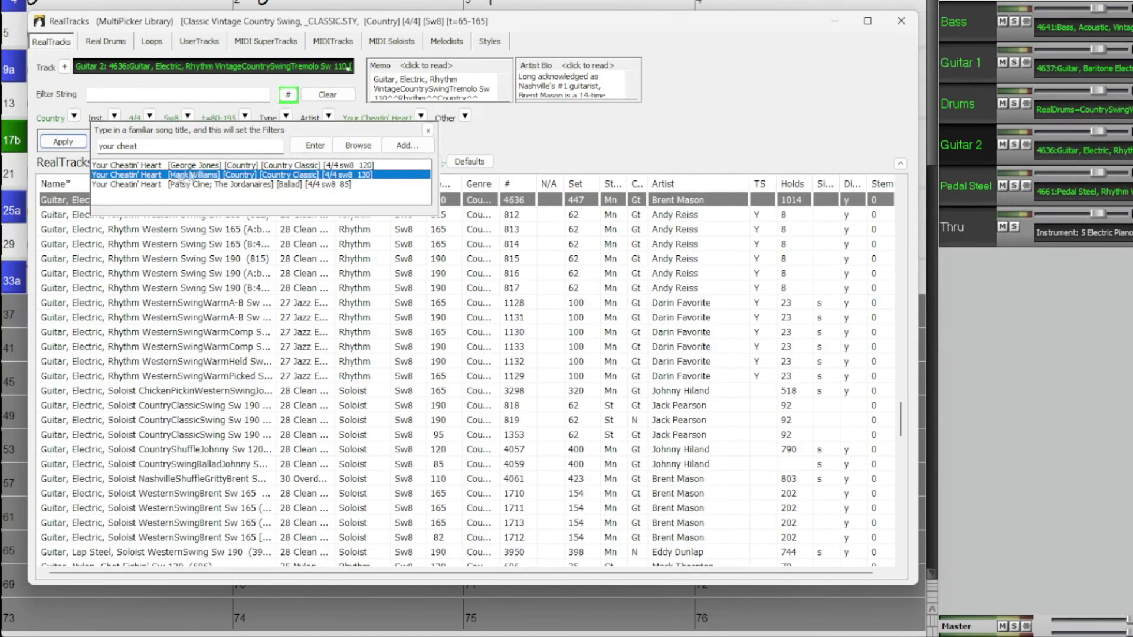
click(428, 131)
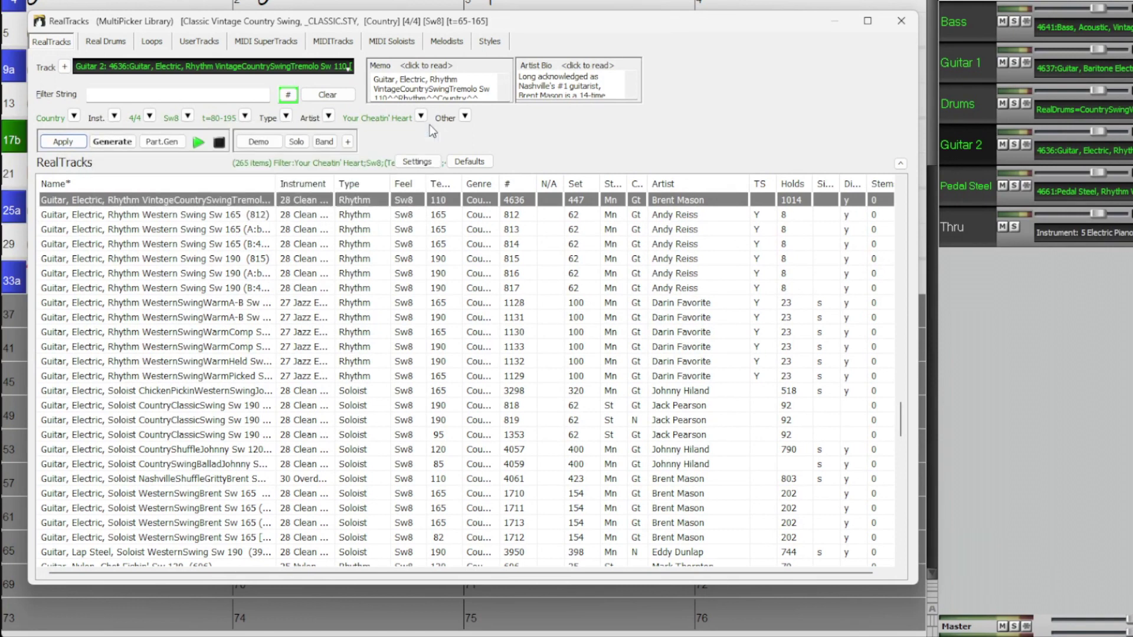
Narrow the RealTracks tempo filter to a custom range of 100-120.
click(243, 115)
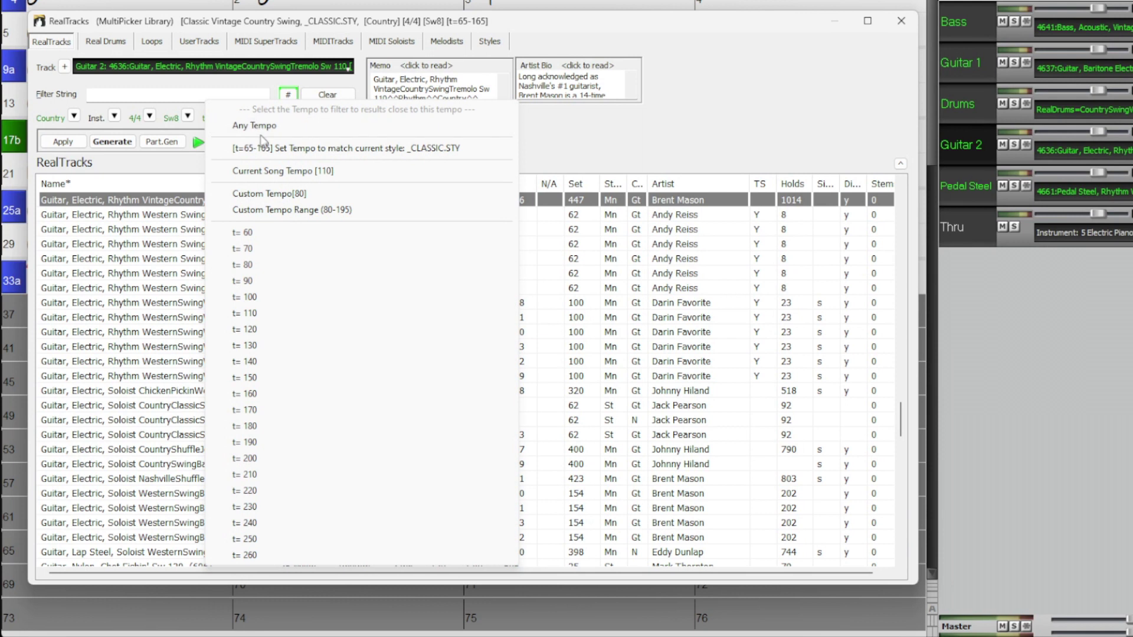
click(306, 211)
text(10)
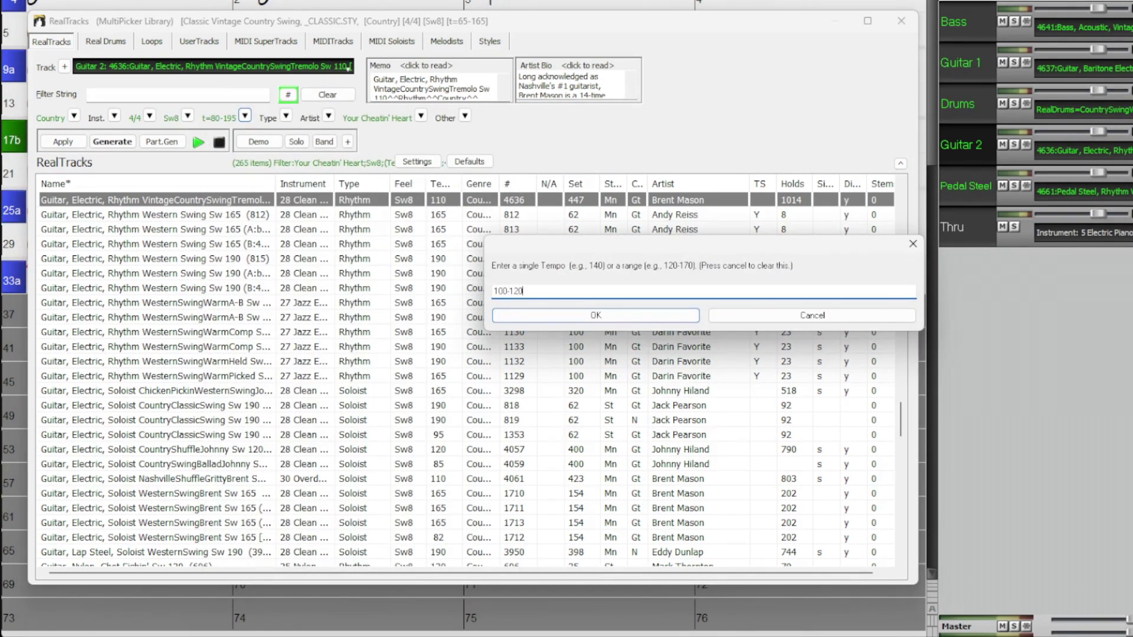
text(0-120)
key(Return)
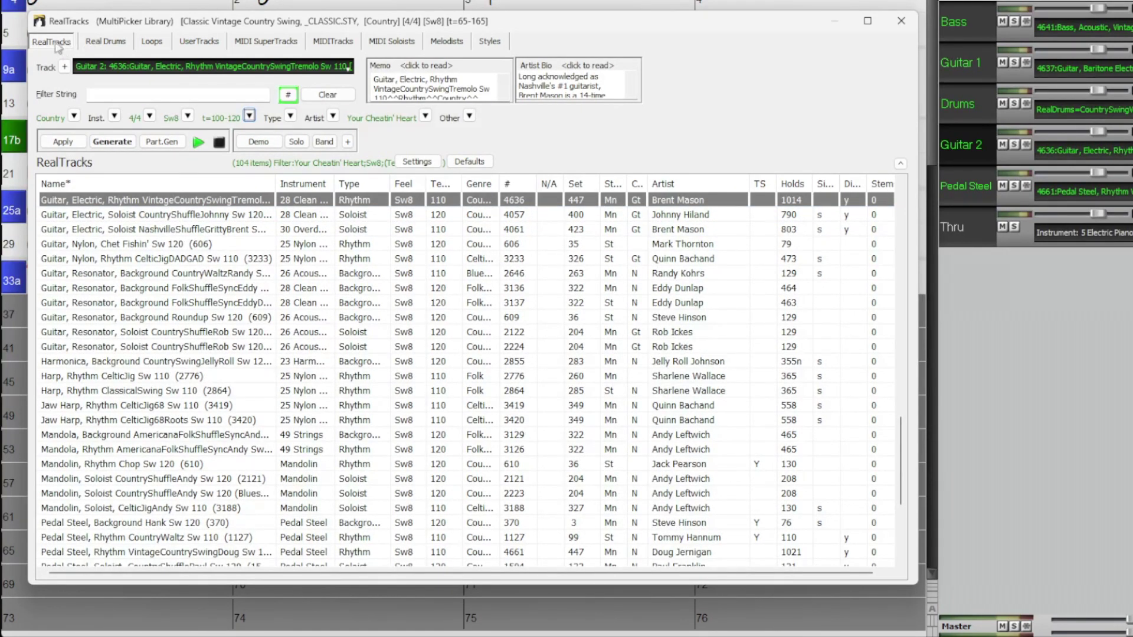
Compare the filtered RealDrums, MIDI SuperTracks and MIDITracks lists, and view the demo playback options for RealTracks.
click(108, 43)
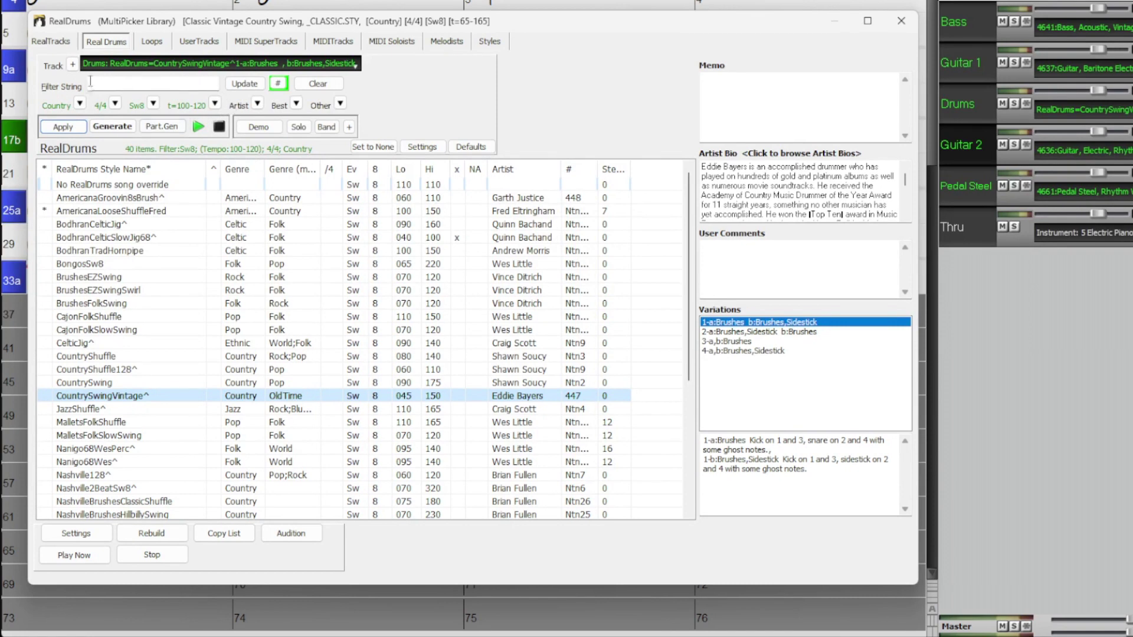
click(265, 40)
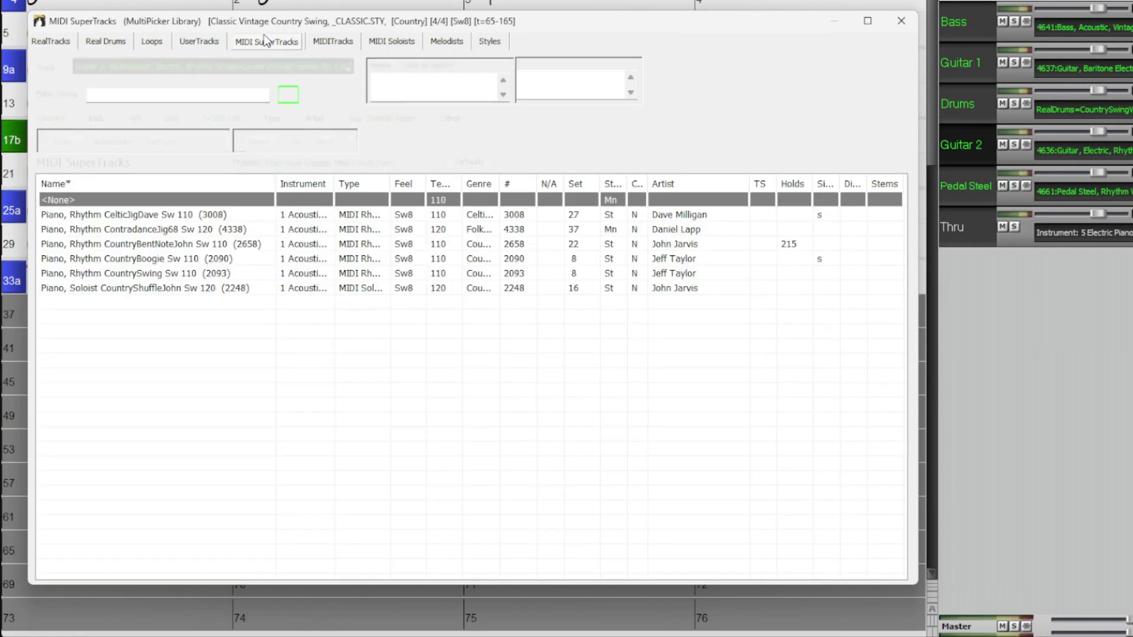
click(323, 41)
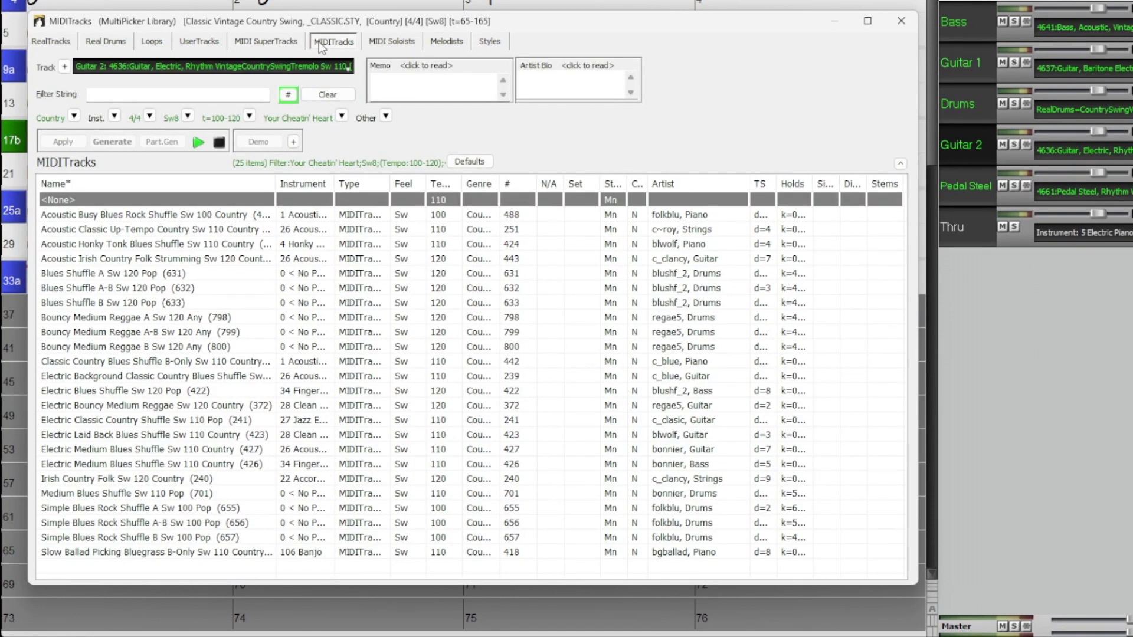
click(60, 44)
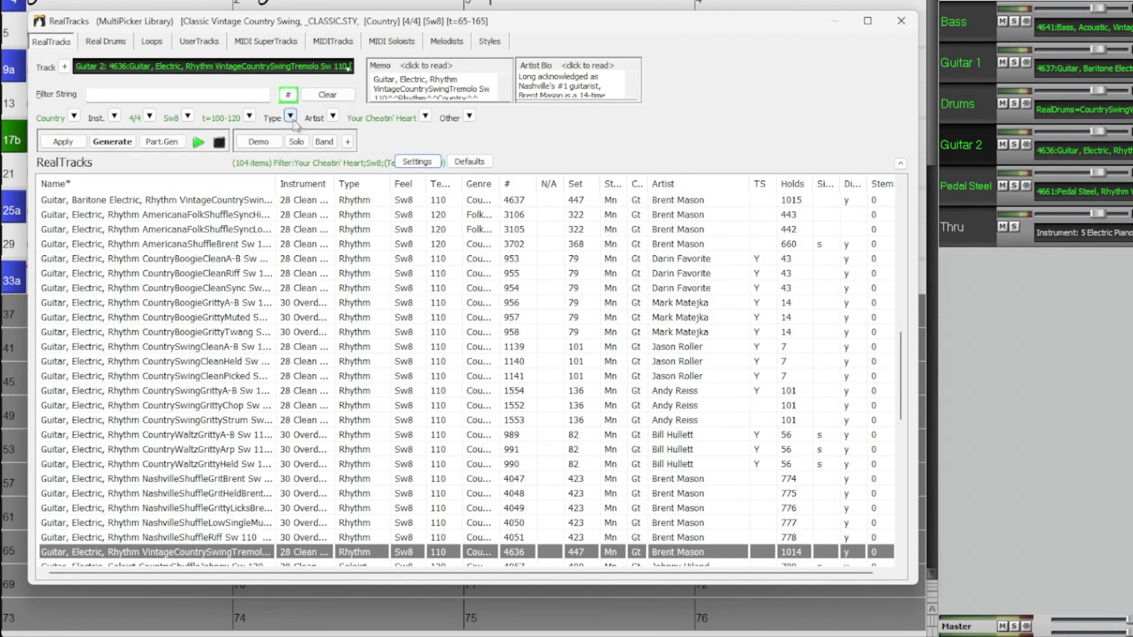
click(348, 142)
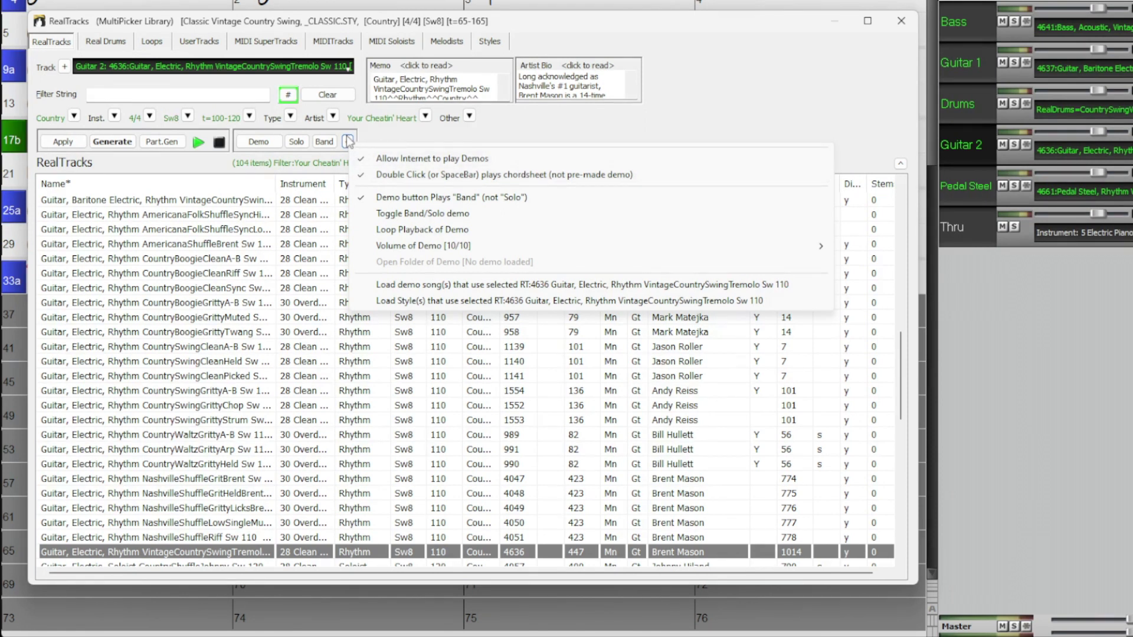
click(368, 136)
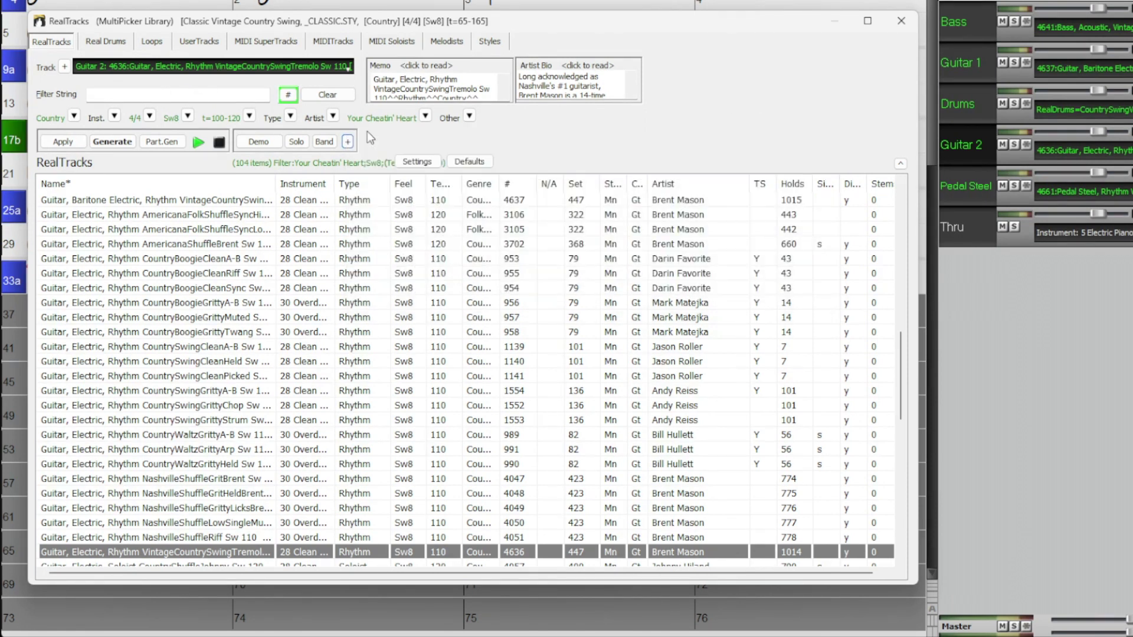
Select the Bass track and filter the RealTracks list by the text "bass".
click(984, 21)
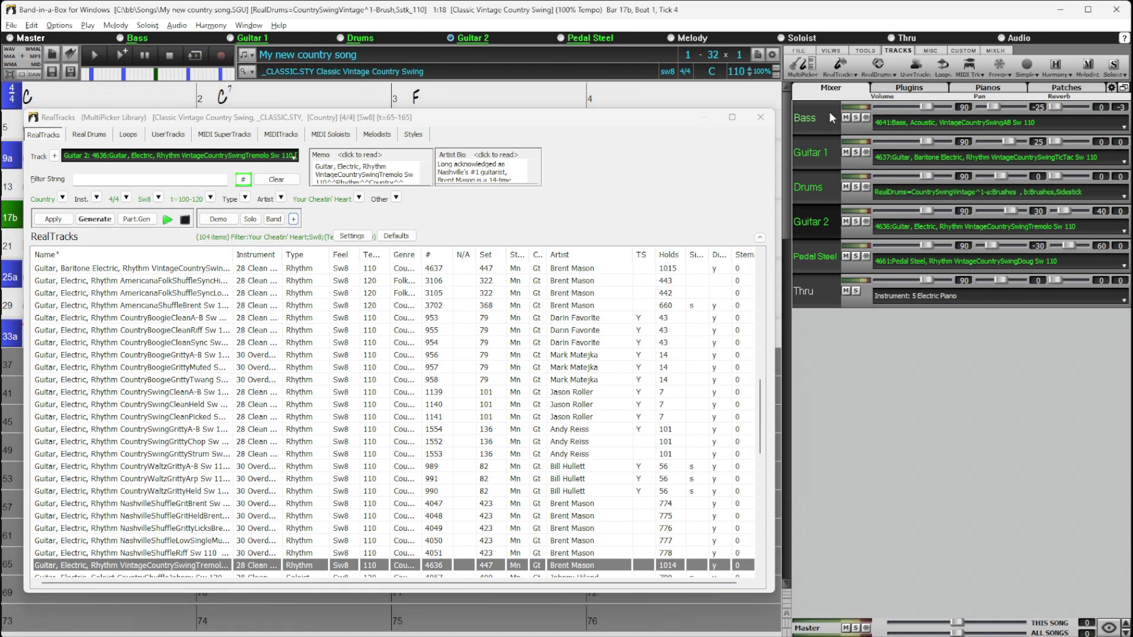
click(830, 111)
click(127, 179)
text(bass)
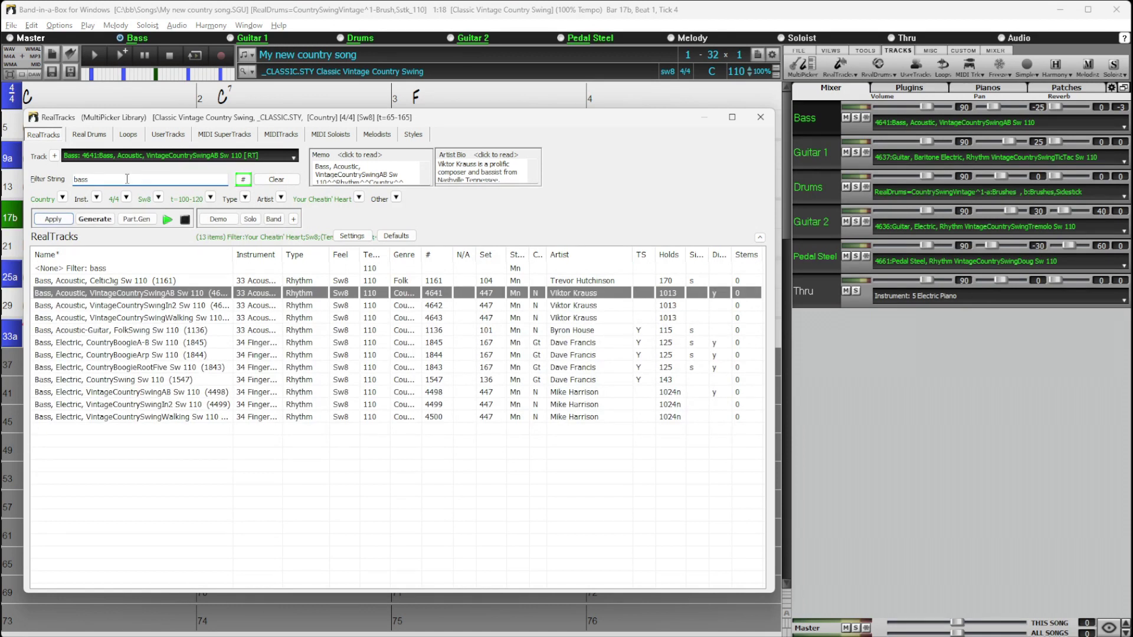
Audition the electric CountryBoogieA-B and CountrySwing basses and the acoustic CelticJig bass with the song, uncovering the chord sheet behind the MultiPicker.
click(174, 343)
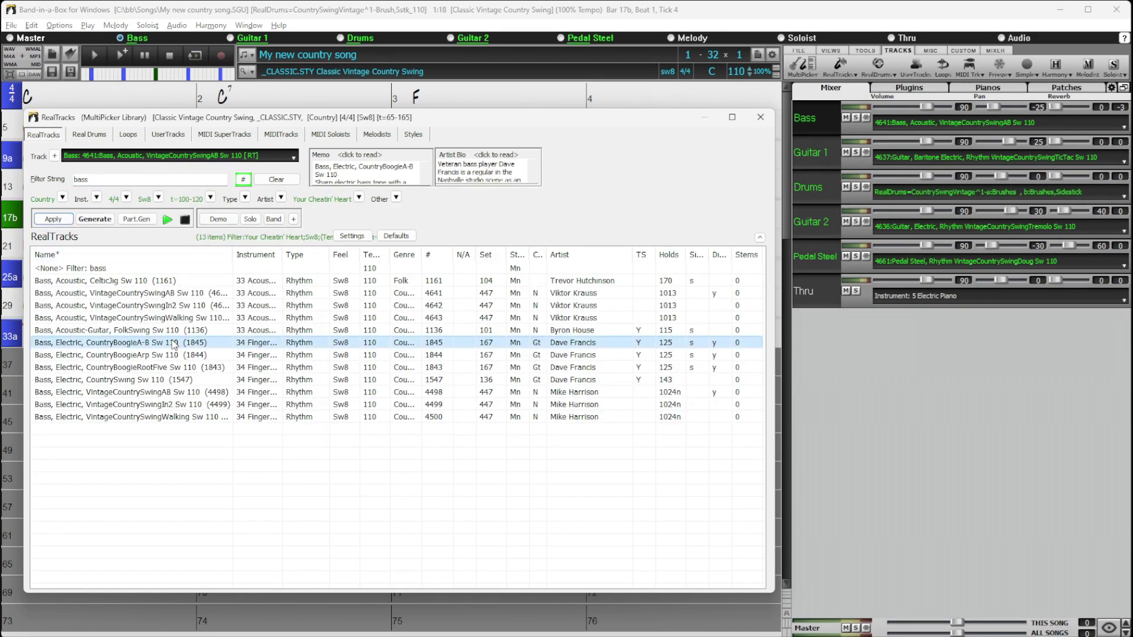
double_click(174, 343)
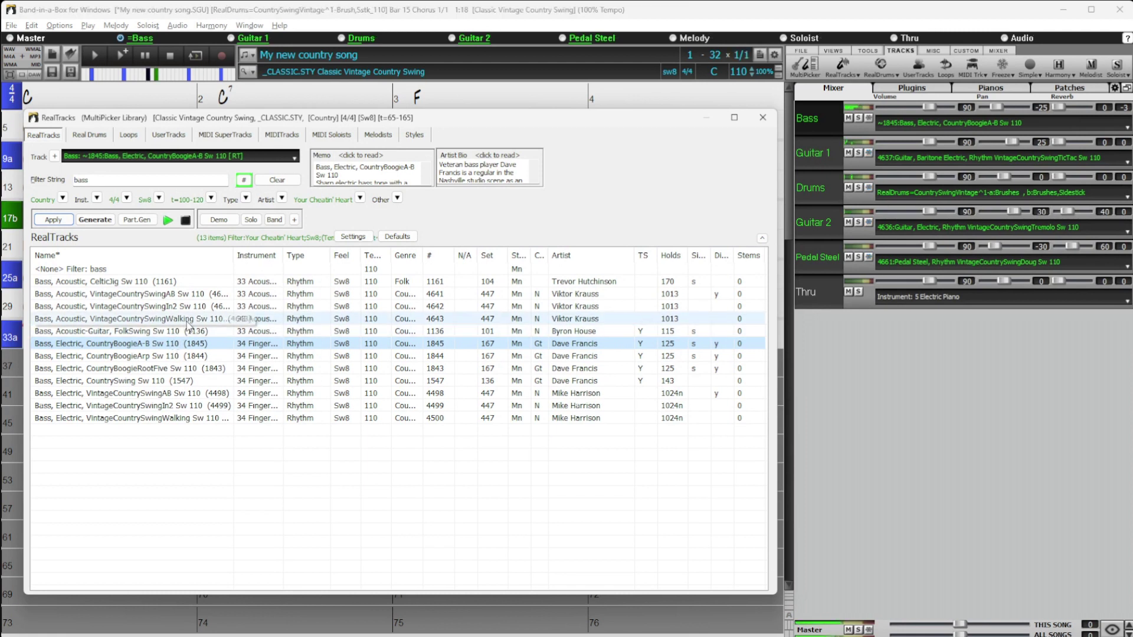
drag(222, 117, 229, 259)
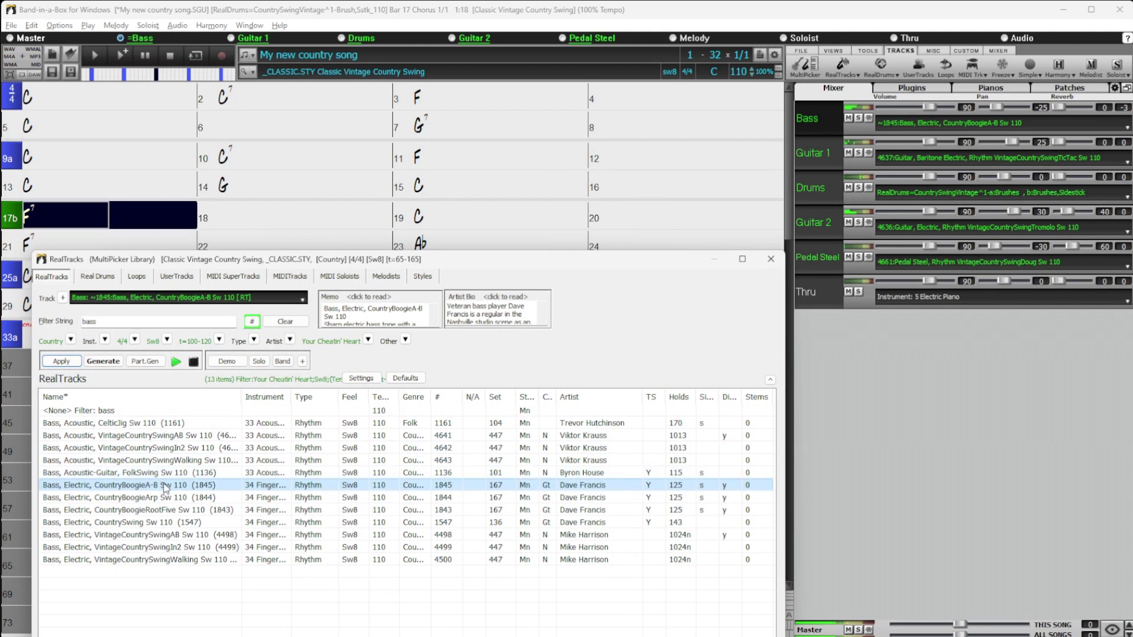
click(177, 522)
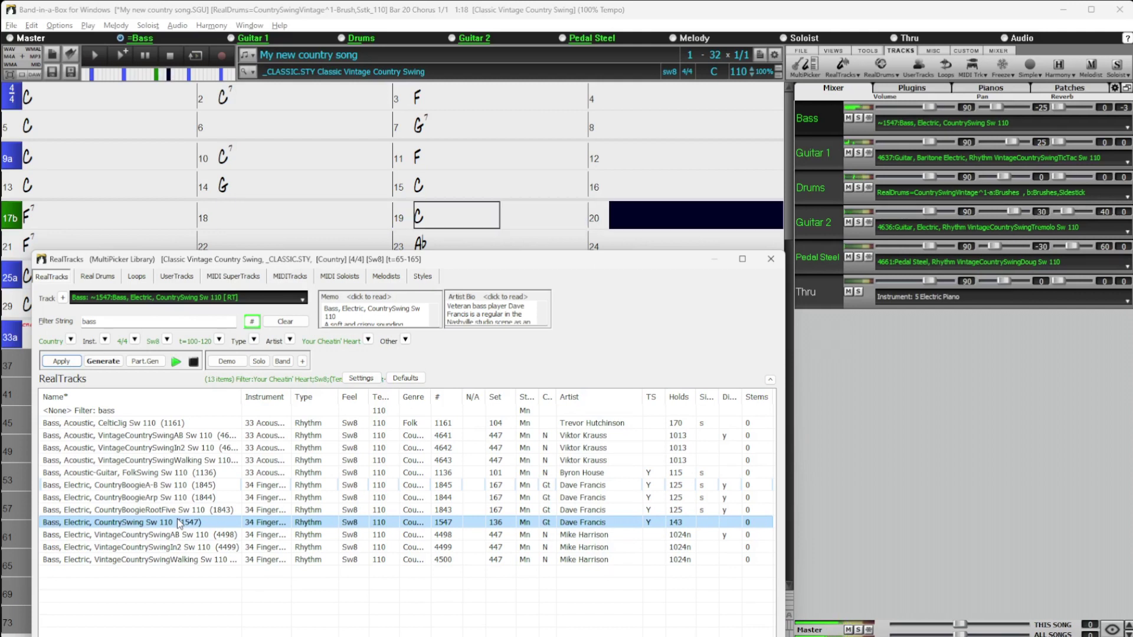
click(155, 425)
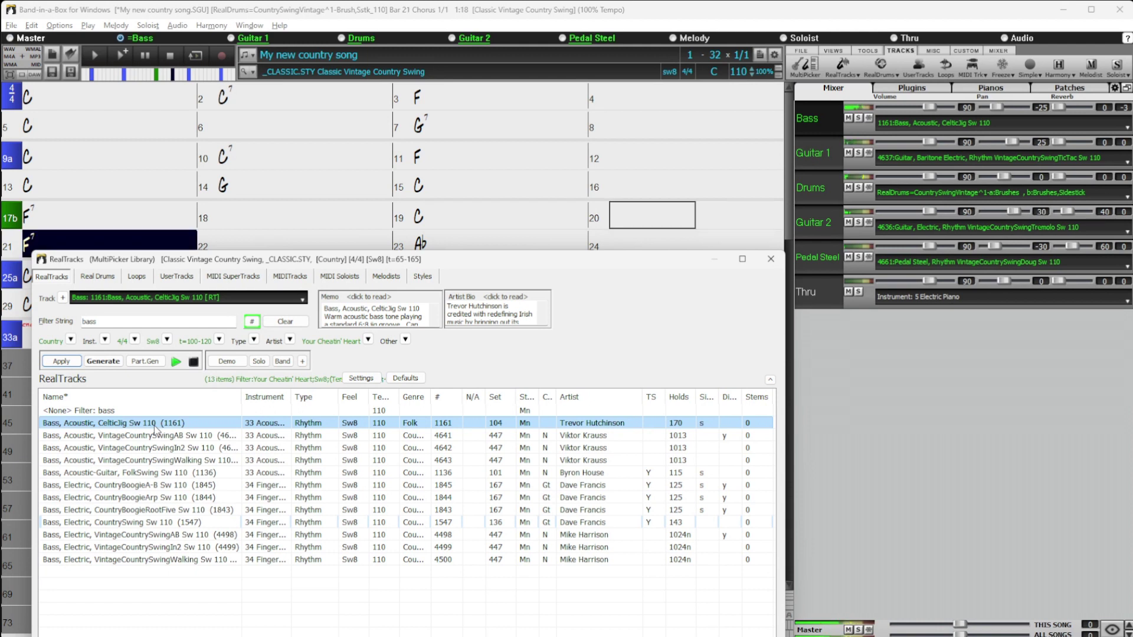
click(193, 362)
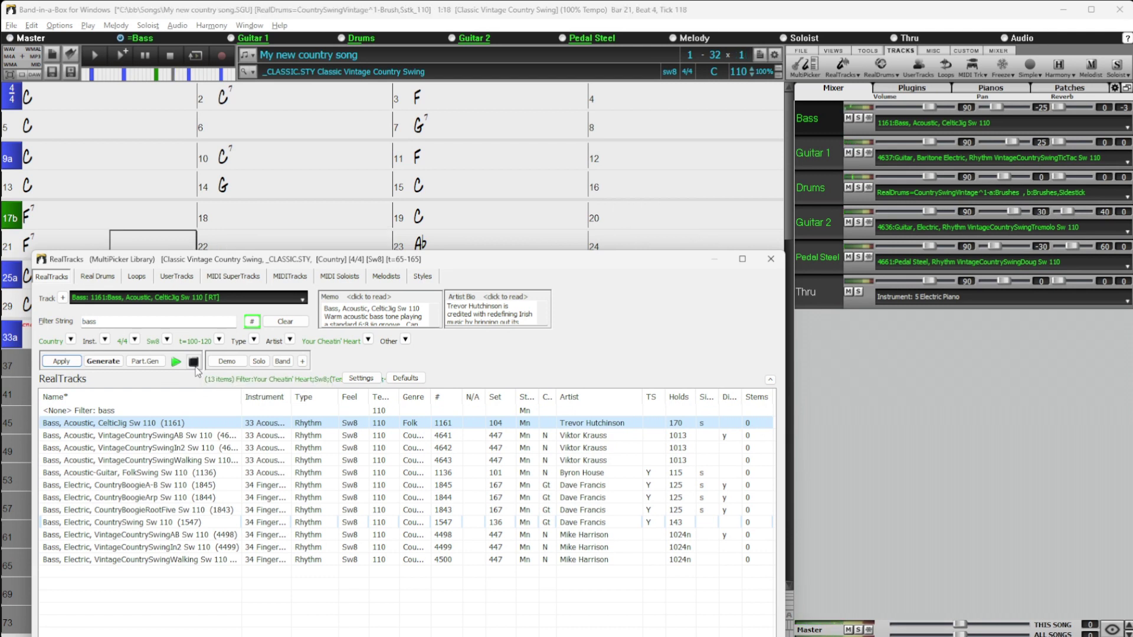
Assign the acoustic VintageCountrySwingAB bass (4641) to the Bass track, play it and stop playback.
click(165, 437)
double_click(165, 442)
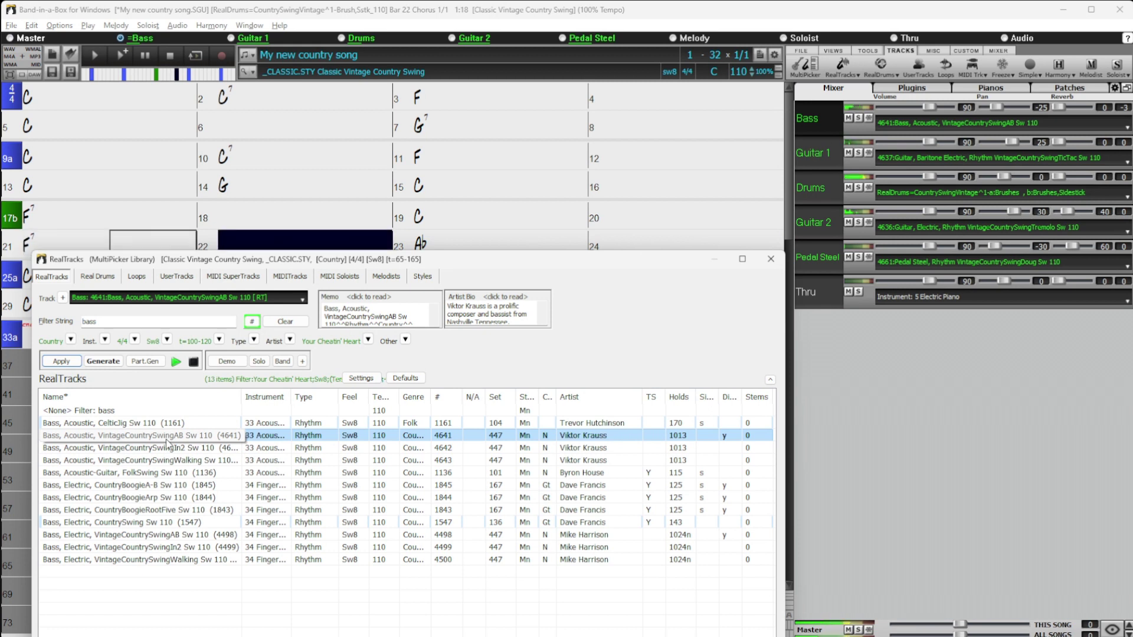
click(193, 362)
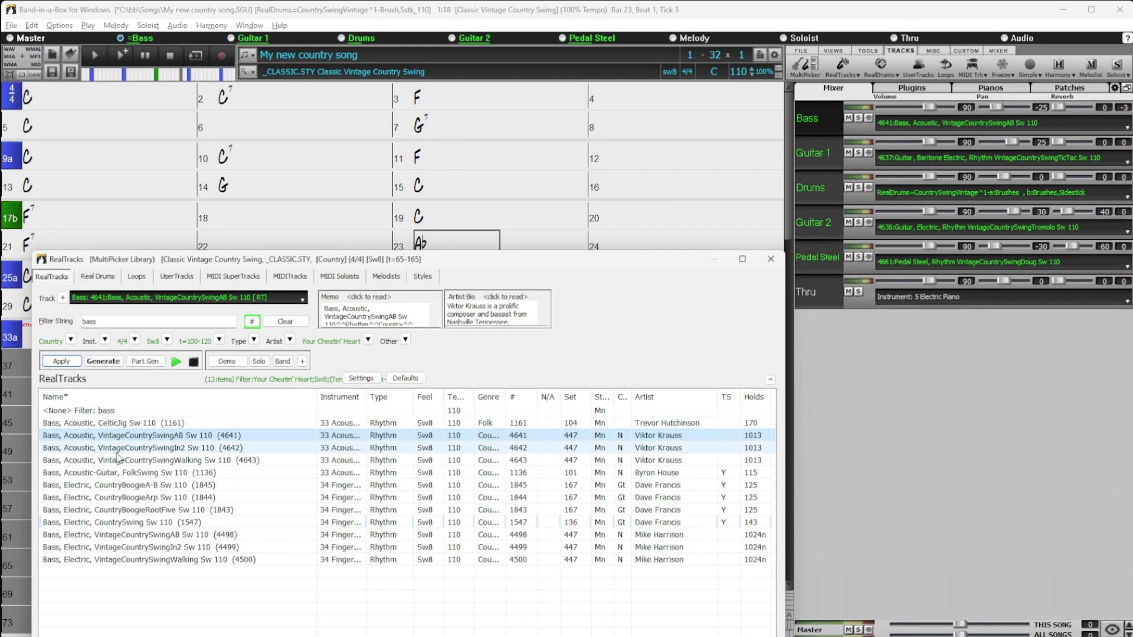
Choose the acoustic VintageCountrySwingWalking bass (4643) and partially regenerate the Bass track with it for bars 15-16 of chorus 1.
click(158, 450)
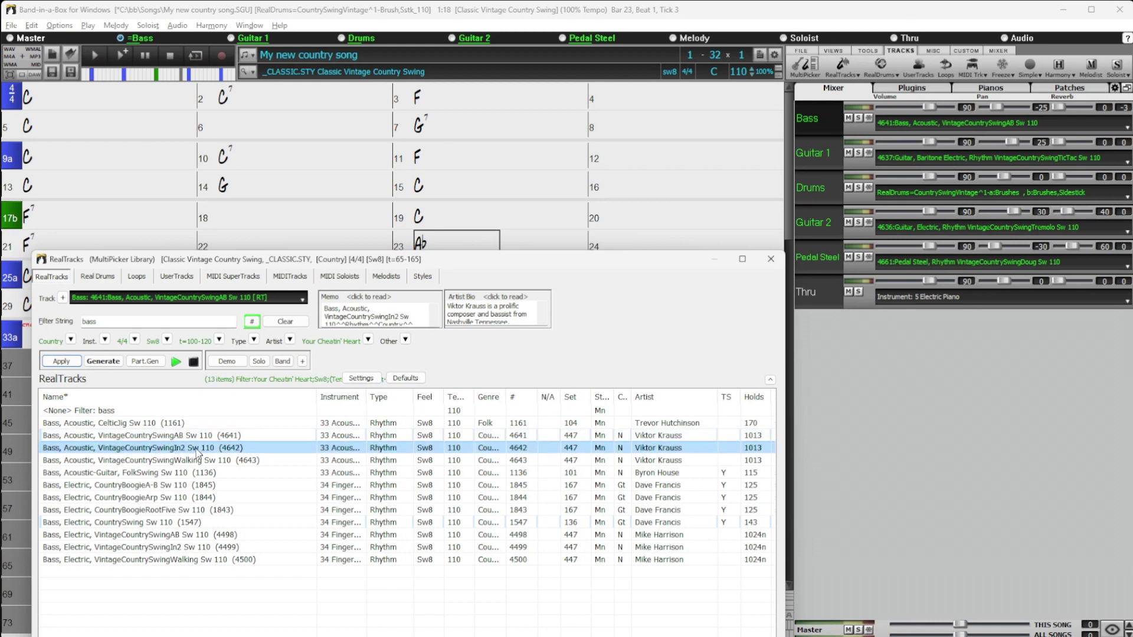
click(125, 463)
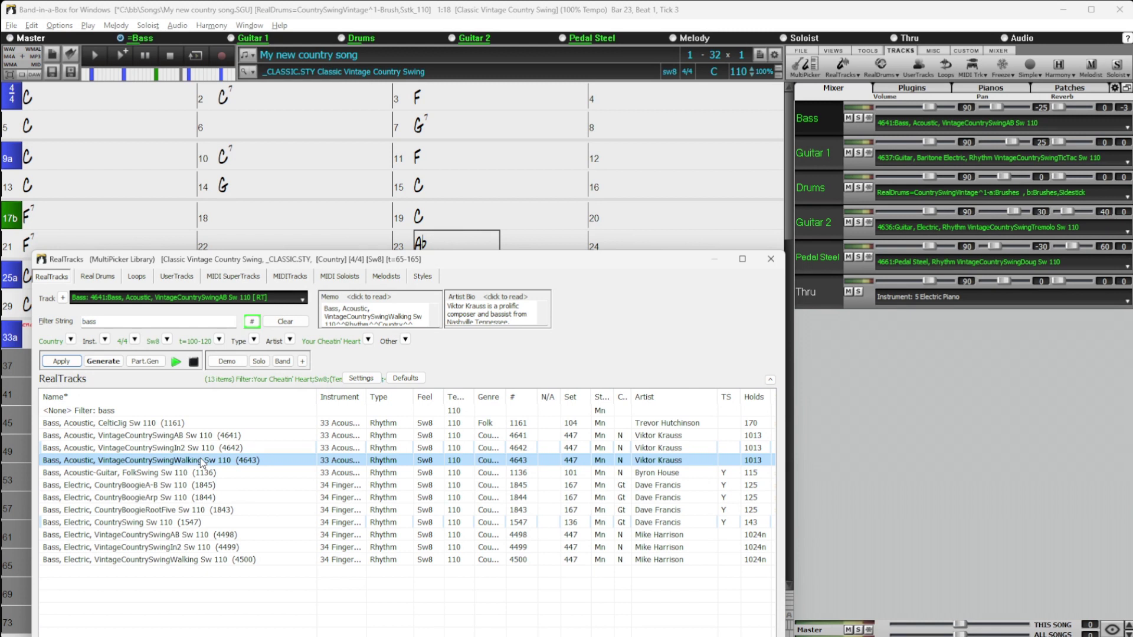
drag(436, 188, 705, 192)
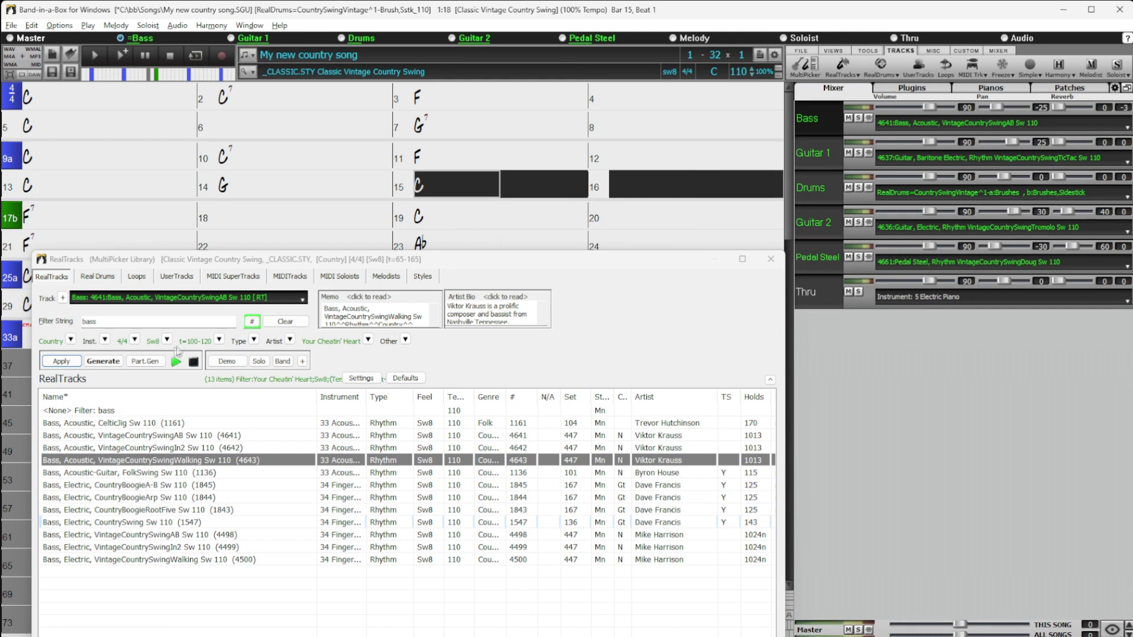
click(149, 362)
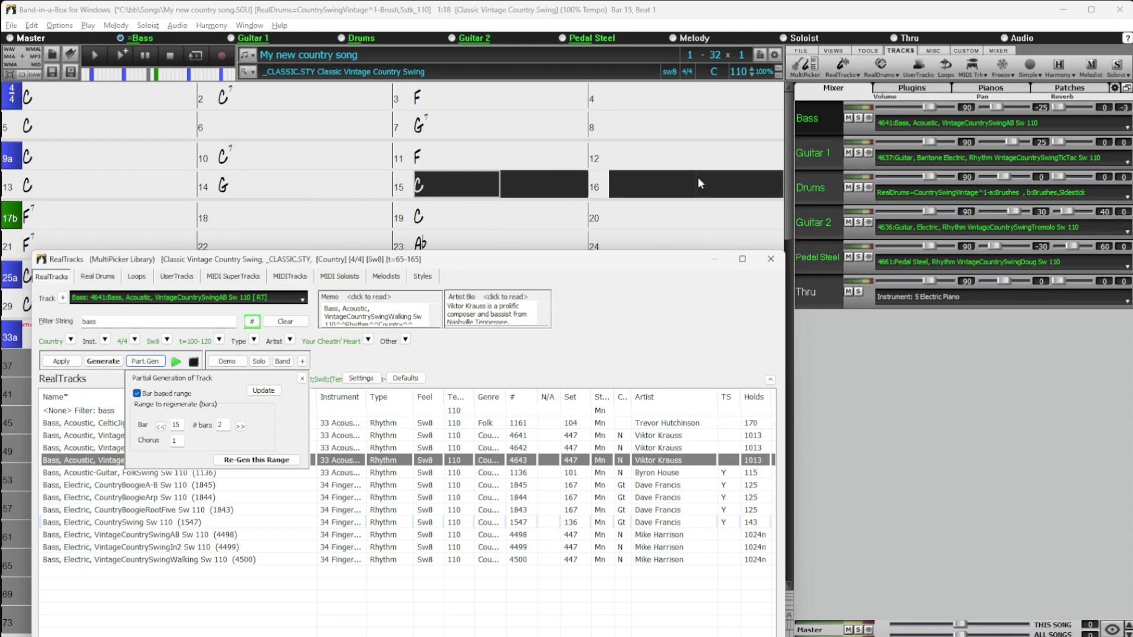
click(283, 461)
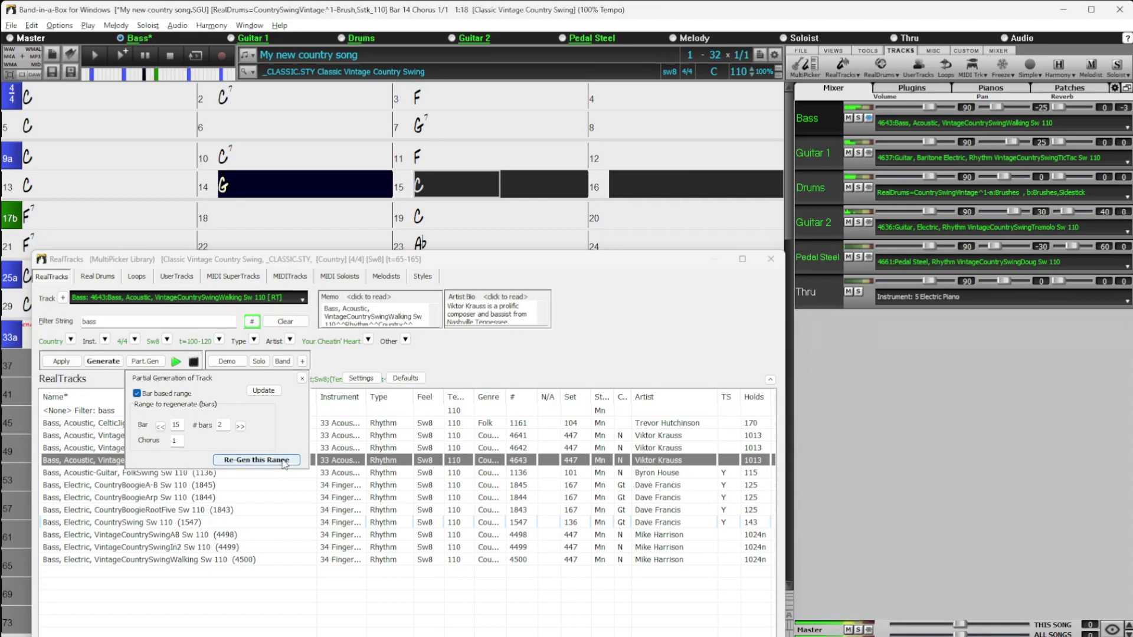
click(302, 378)
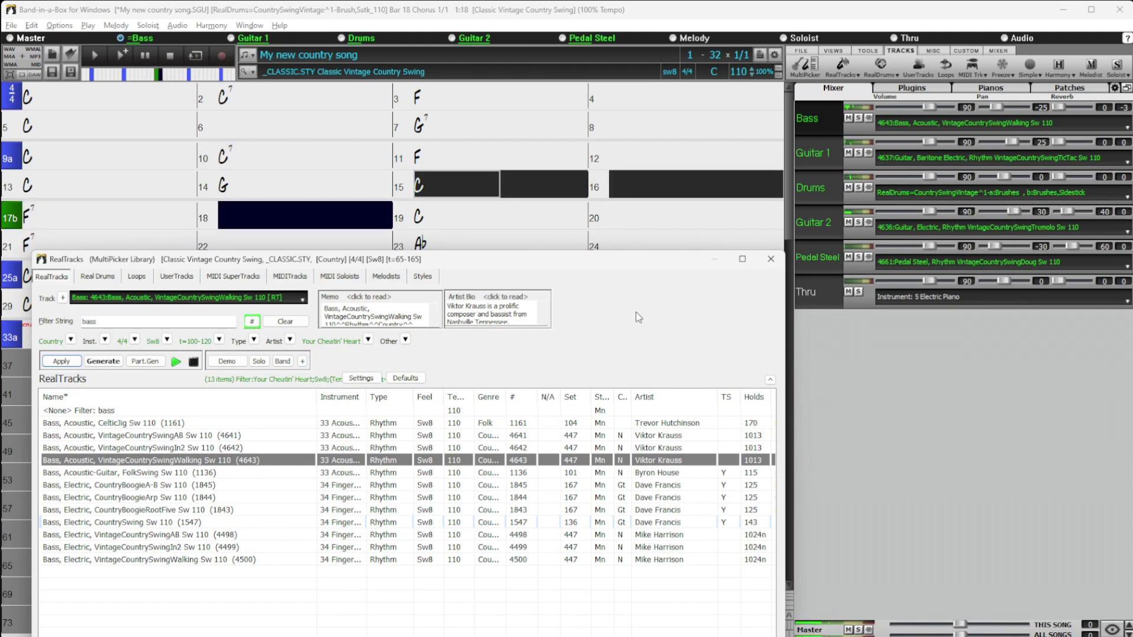
Regenerate the Bass track's two-bar range from bar 15 again, listen to it and stop playback.
click(152, 364)
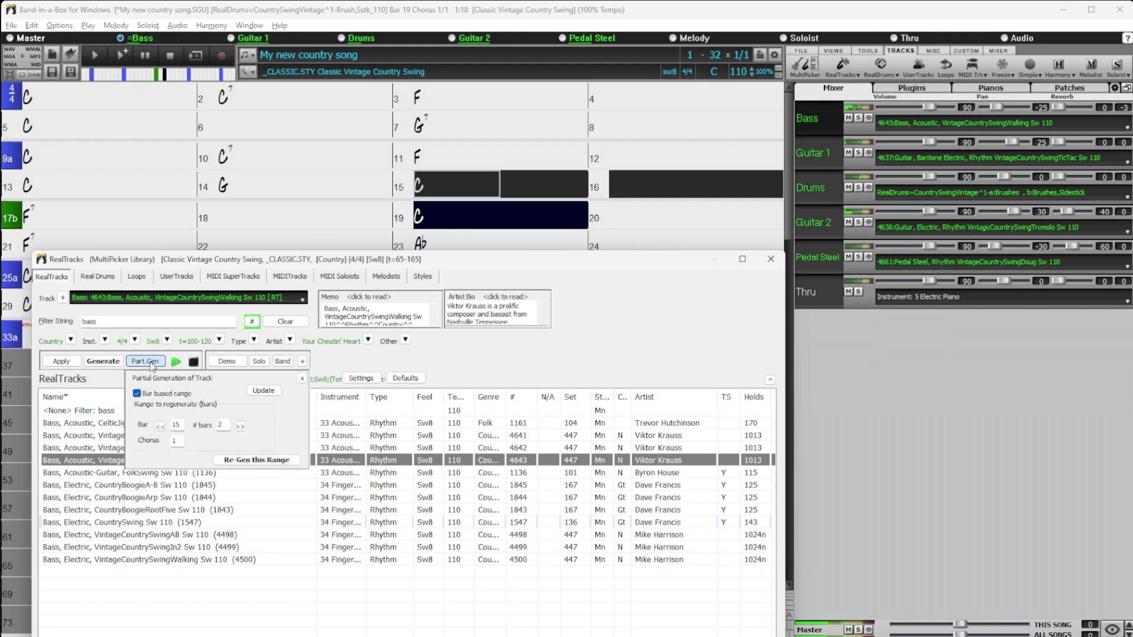
click(274, 460)
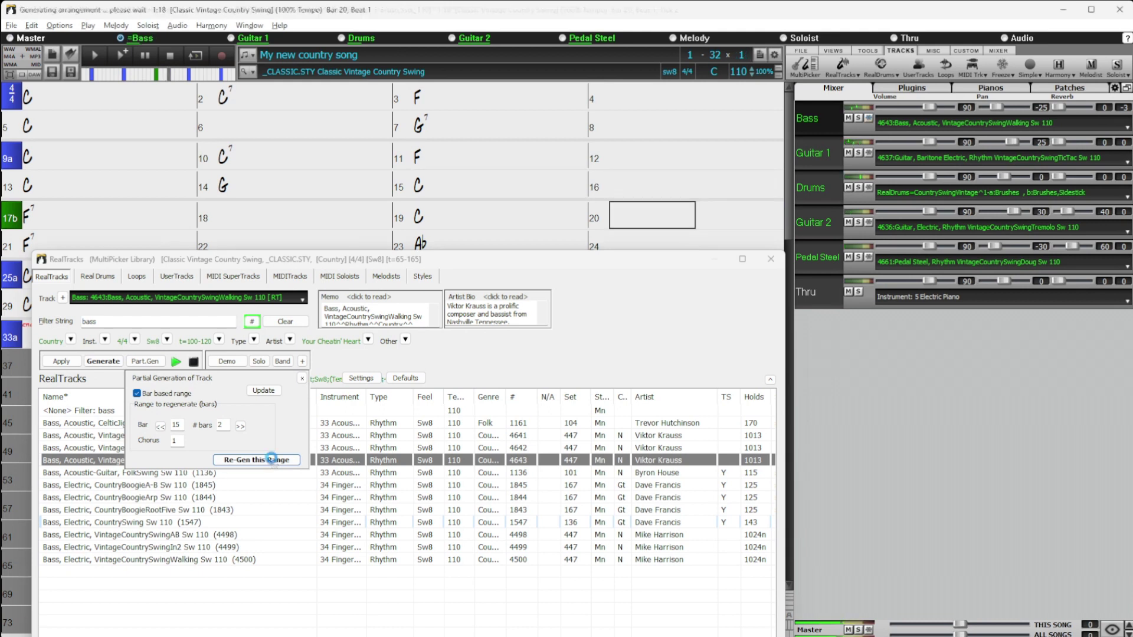
click(302, 379)
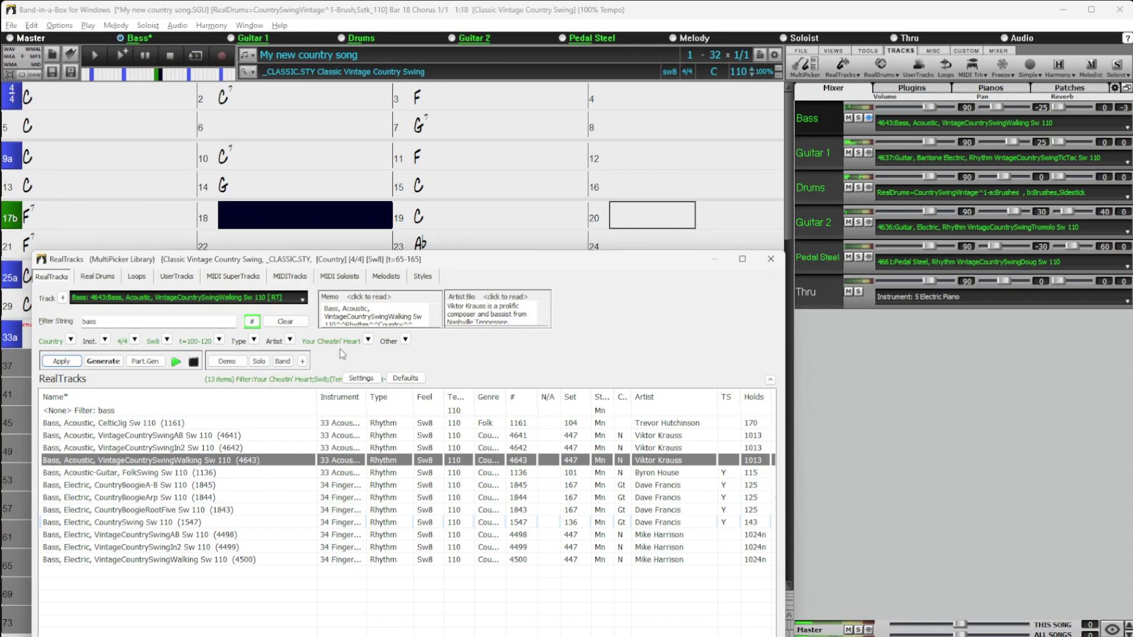
click(194, 362)
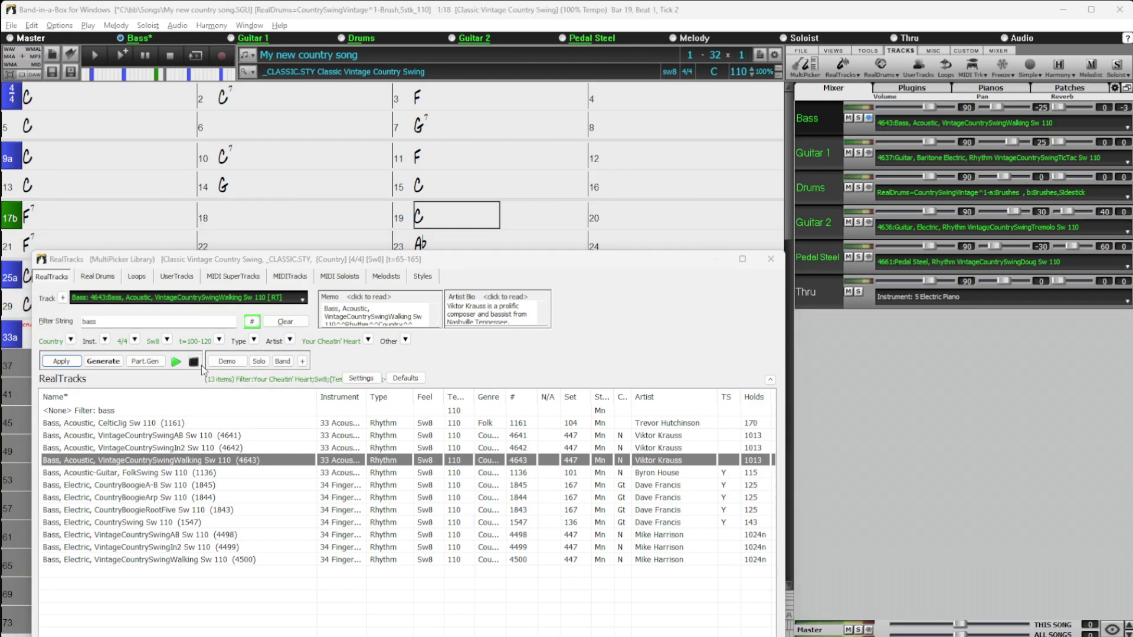
Open the Tracks view to show the waveforms of the song's tracks.
click(836, 52)
click(848, 66)
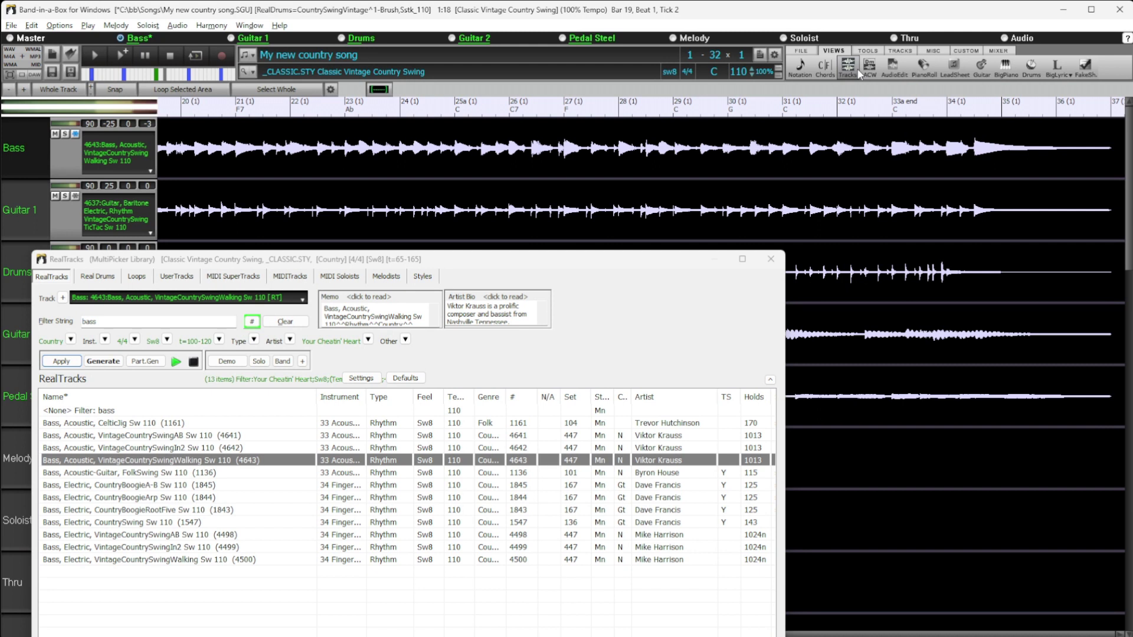
Regenerate only the Bass track's range from bar 31 beat 2 to bar 32 beat 4, selected on its waveform.
drag(460, 264, 658, 365)
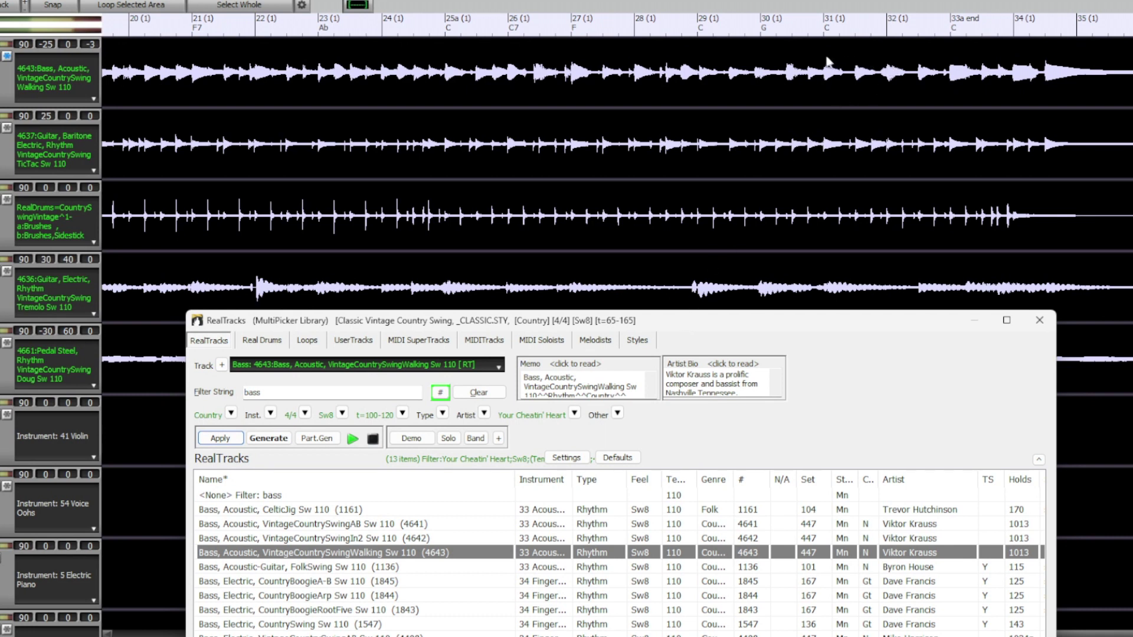
mouse_move(825, 70)
mouse_down()
mouse_move(959, 80)
mouse_move(949, 82)
mouse_up()
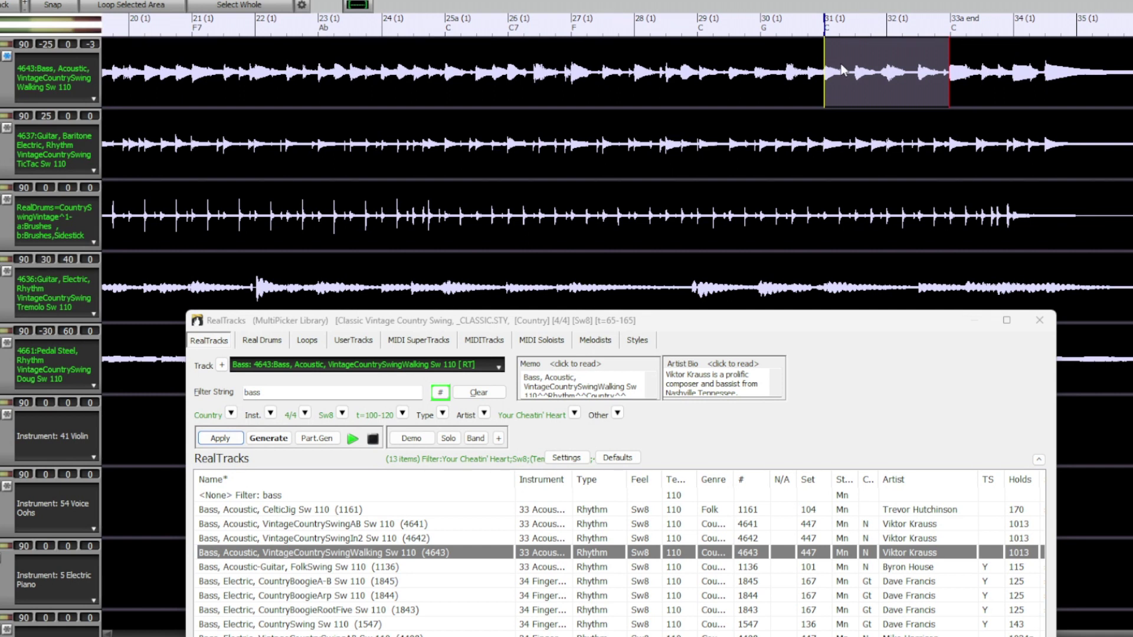
drag(835, 70, 949, 86)
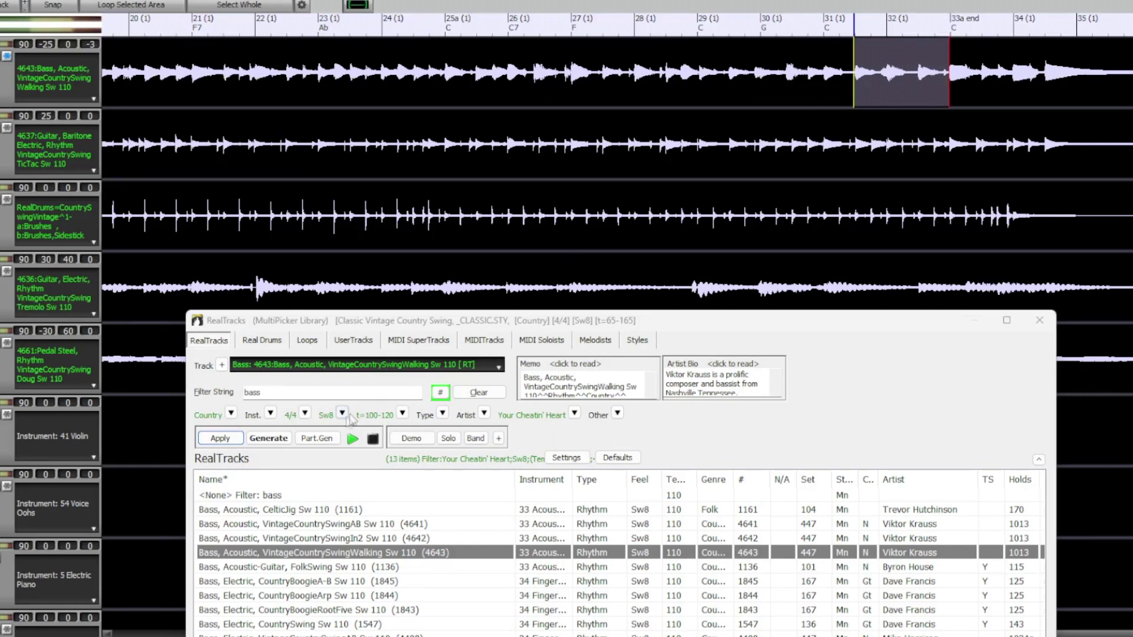
click(317, 438)
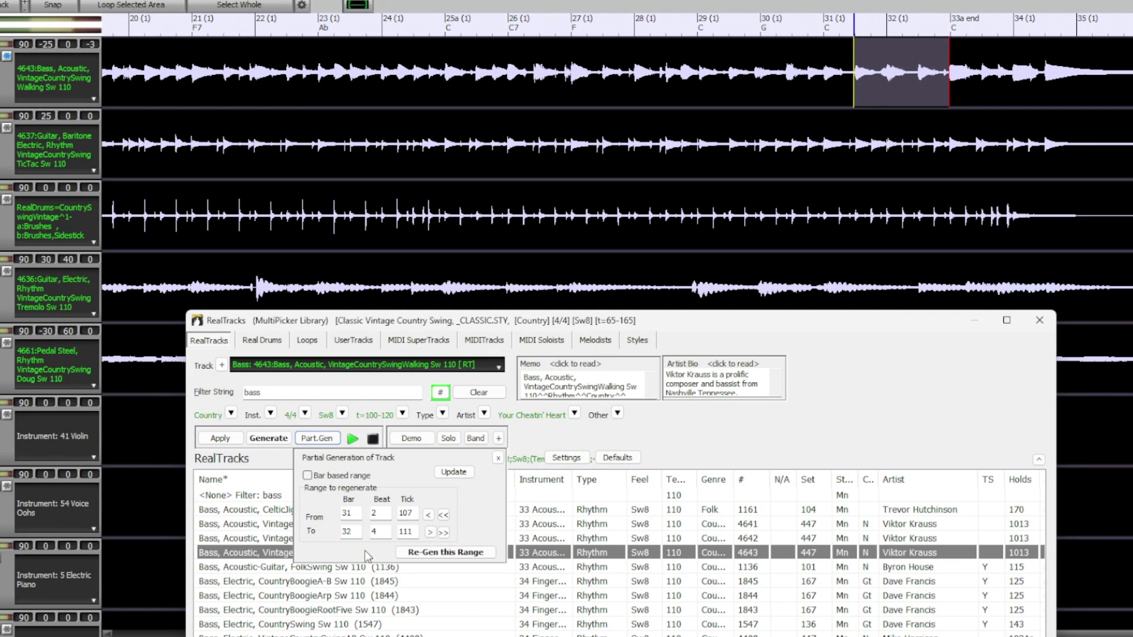
click(444, 555)
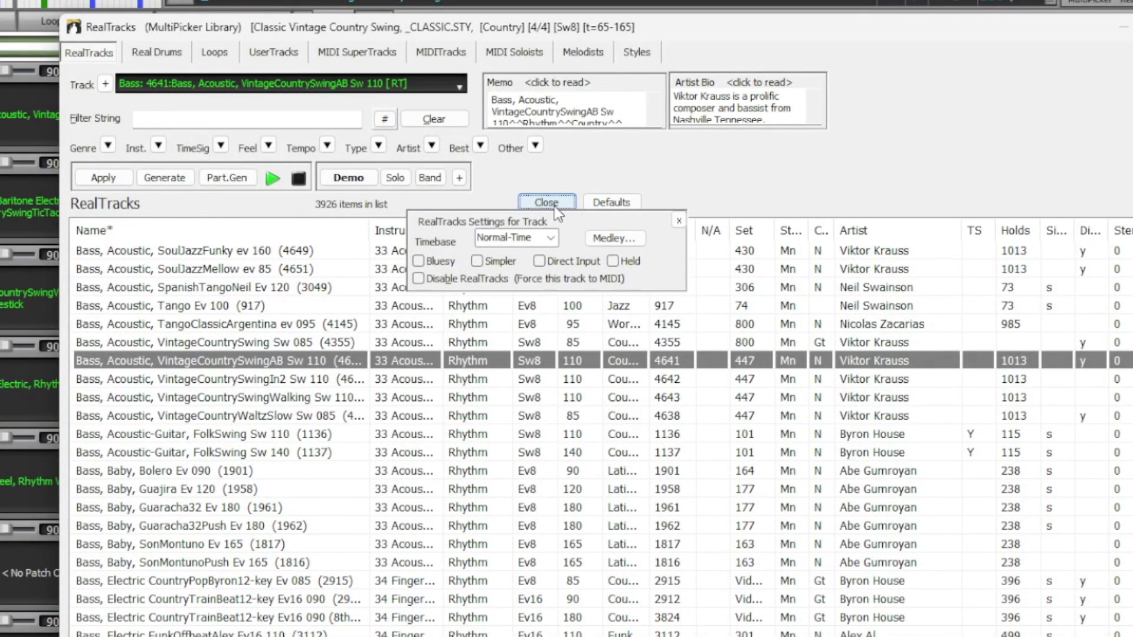
Enable the Simpler option for the bass RealTrack and simple drums without fills for the song.
click(477, 262)
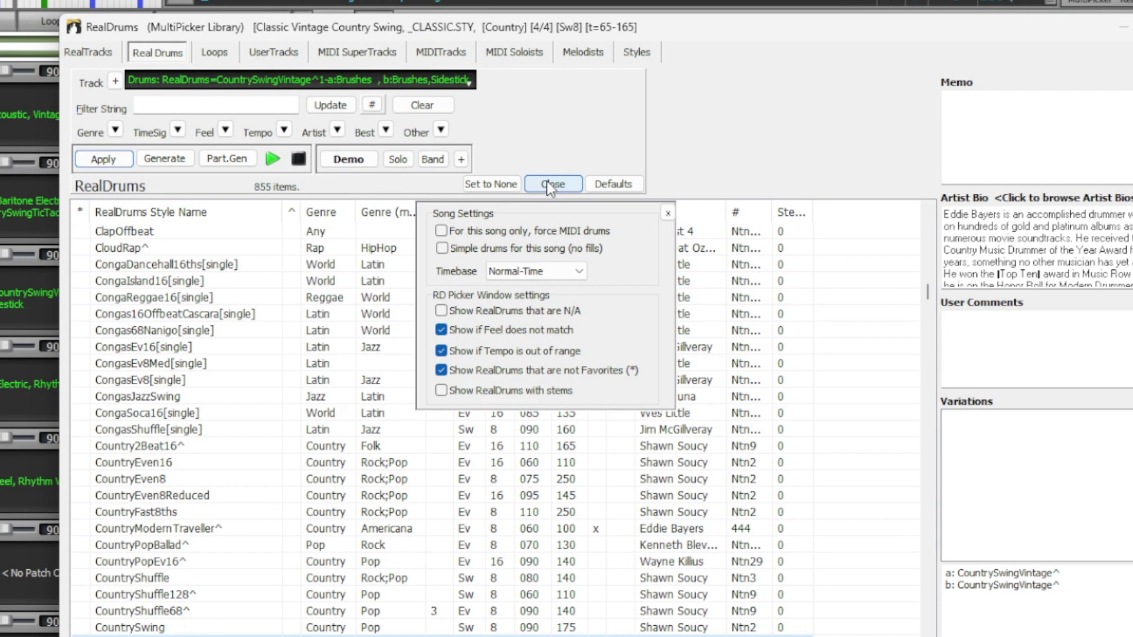
click(441, 249)
click(561, 181)
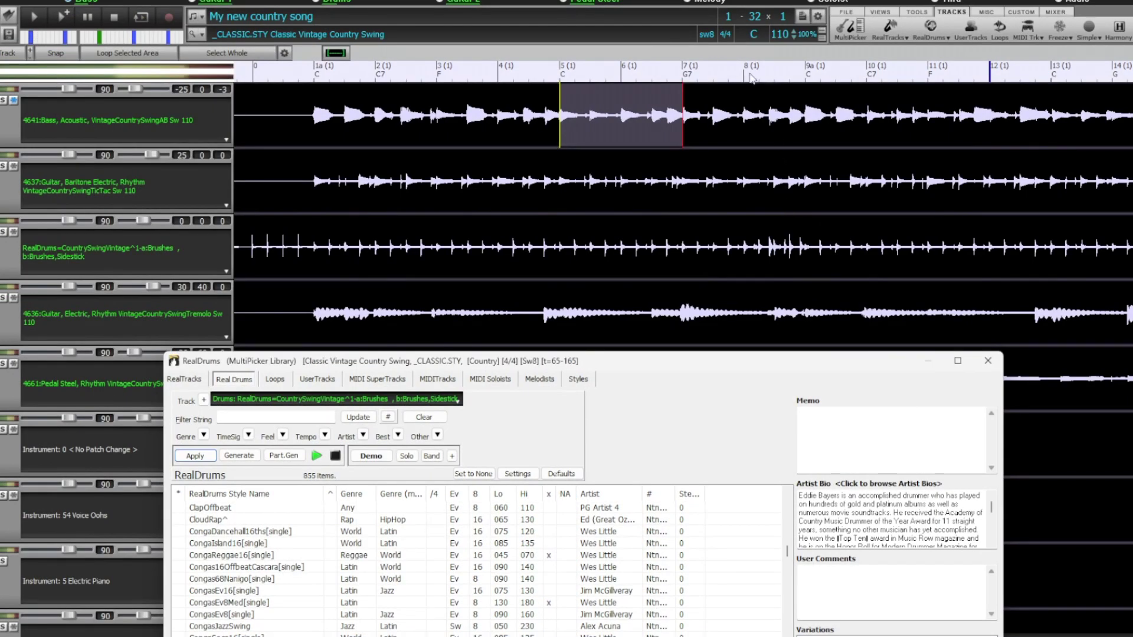
Select bar 8 of the Drums track on its waveform and partially regenerate that range.
click(770, 250)
scroll(770, 251, up, 3)
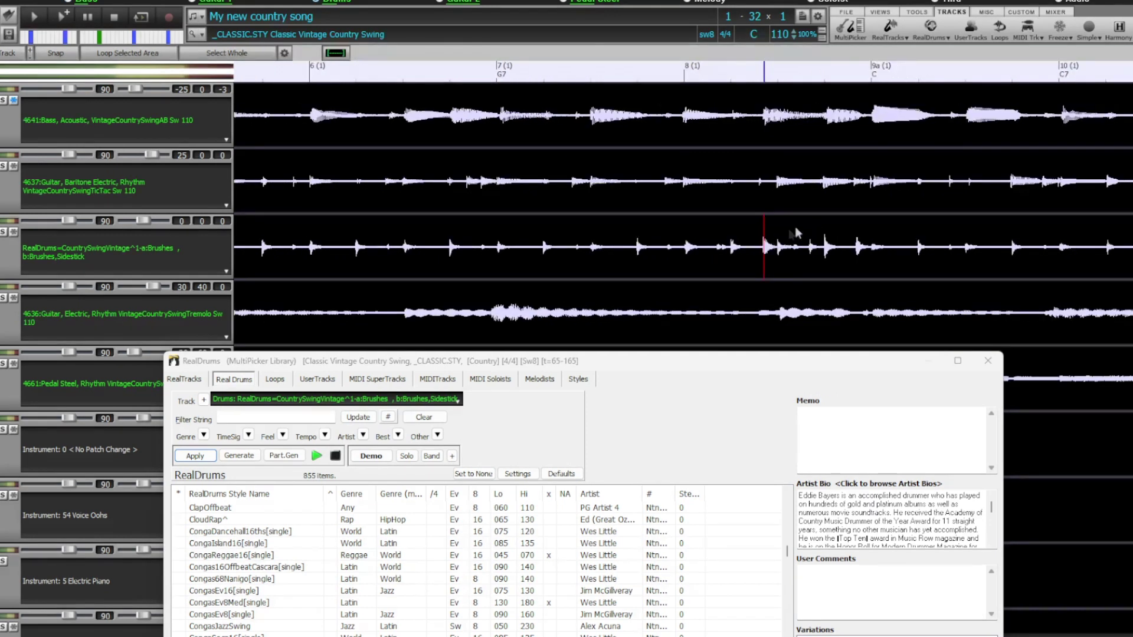
drag(872, 253, 694, 260)
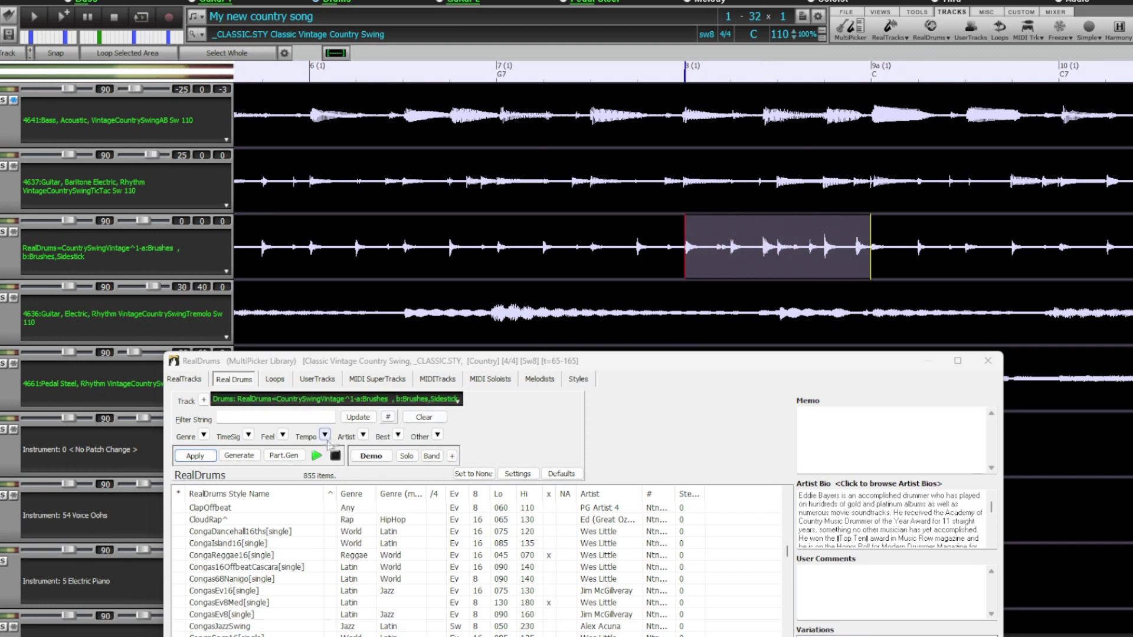
click(284, 456)
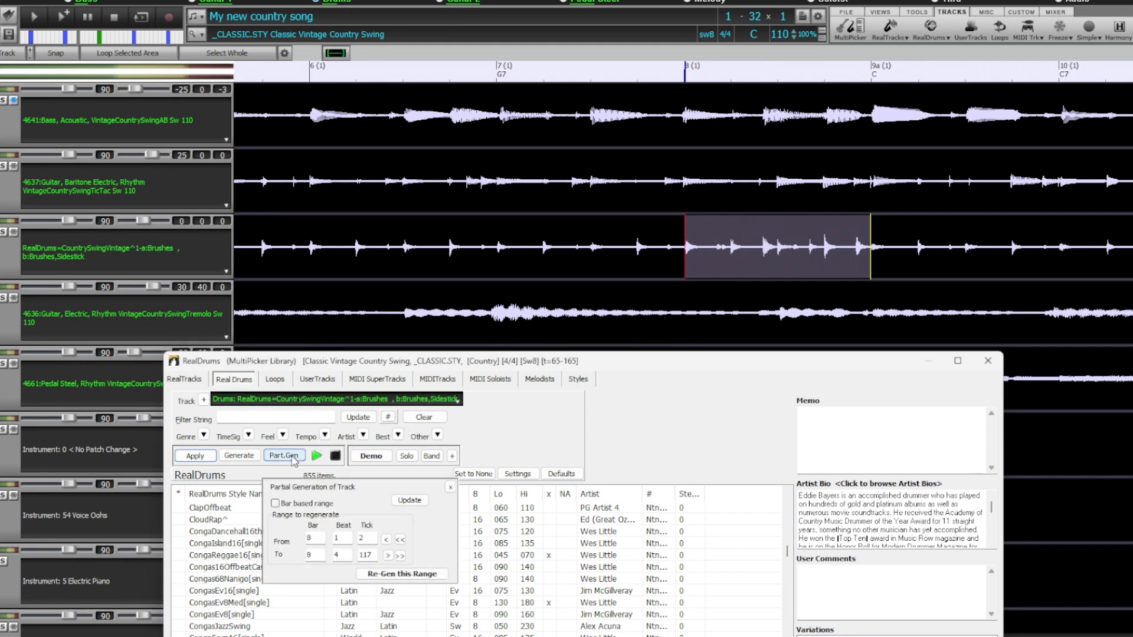
click(436, 575)
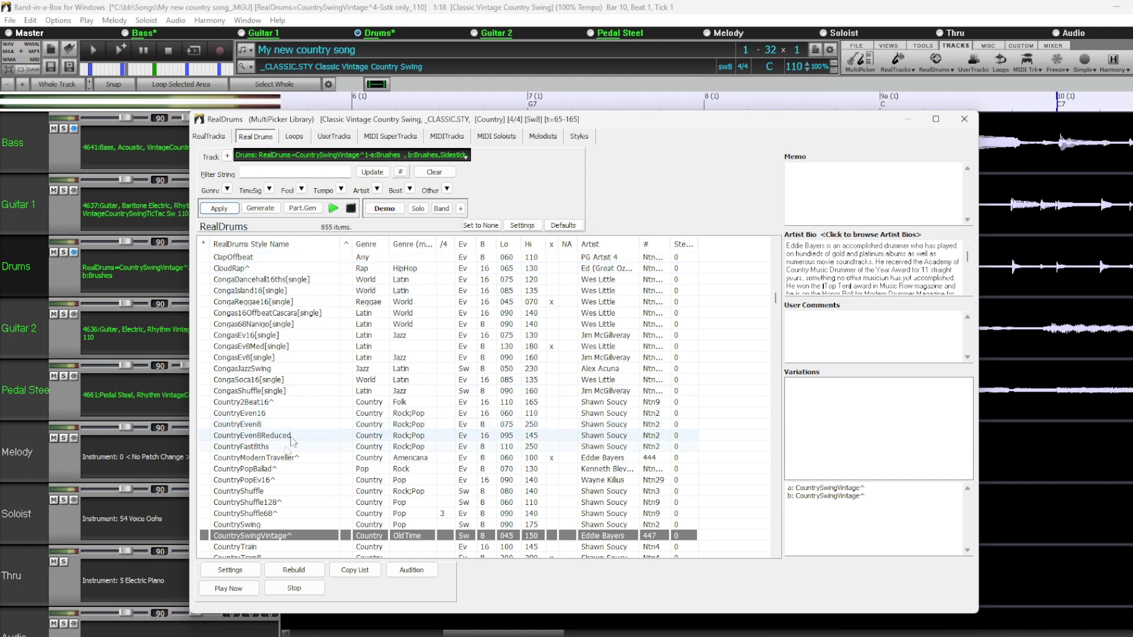
Mark the CountrySwingVintage^ RealDrums and the Funk Rock 44rides100a ev16 loop as favorites.
right_click(263, 535)
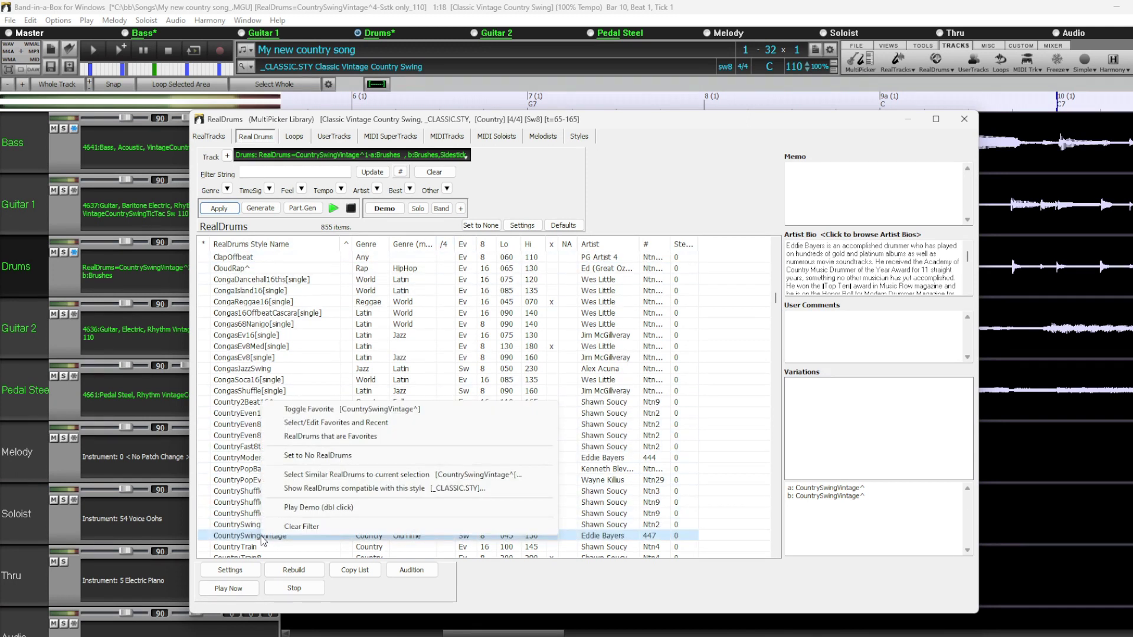
click(335, 410)
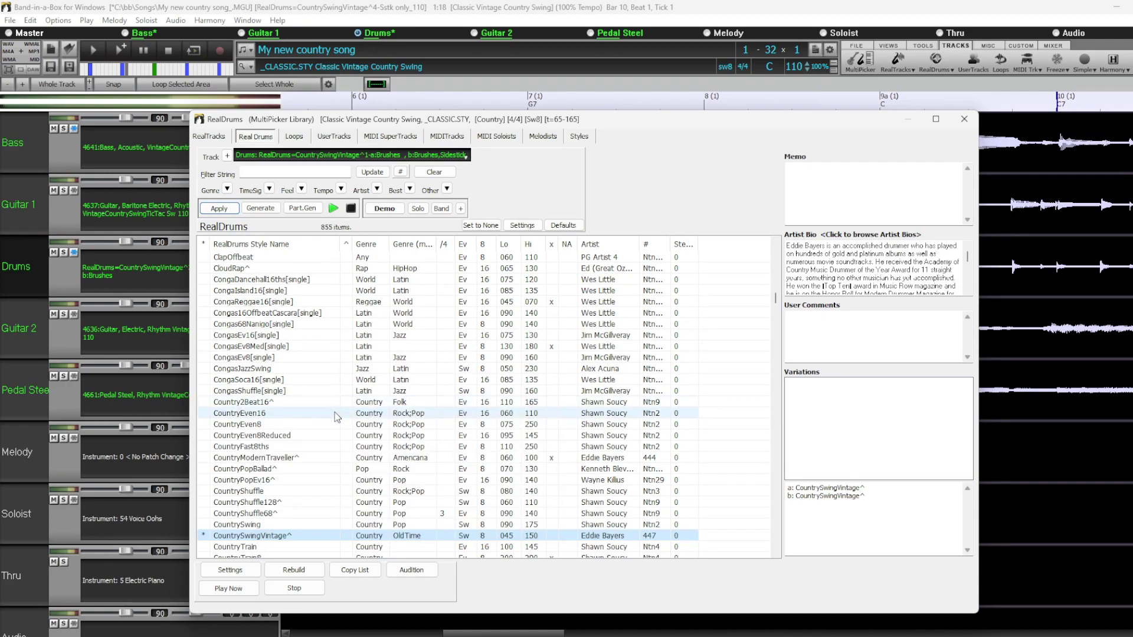
click(294, 137)
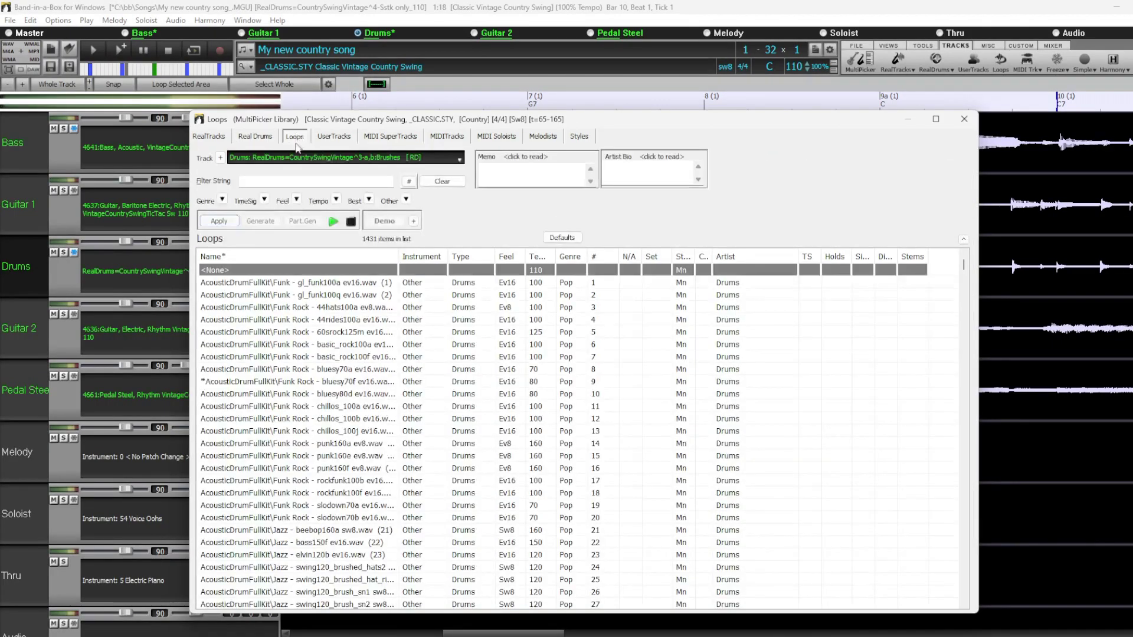
right_click(318, 319)
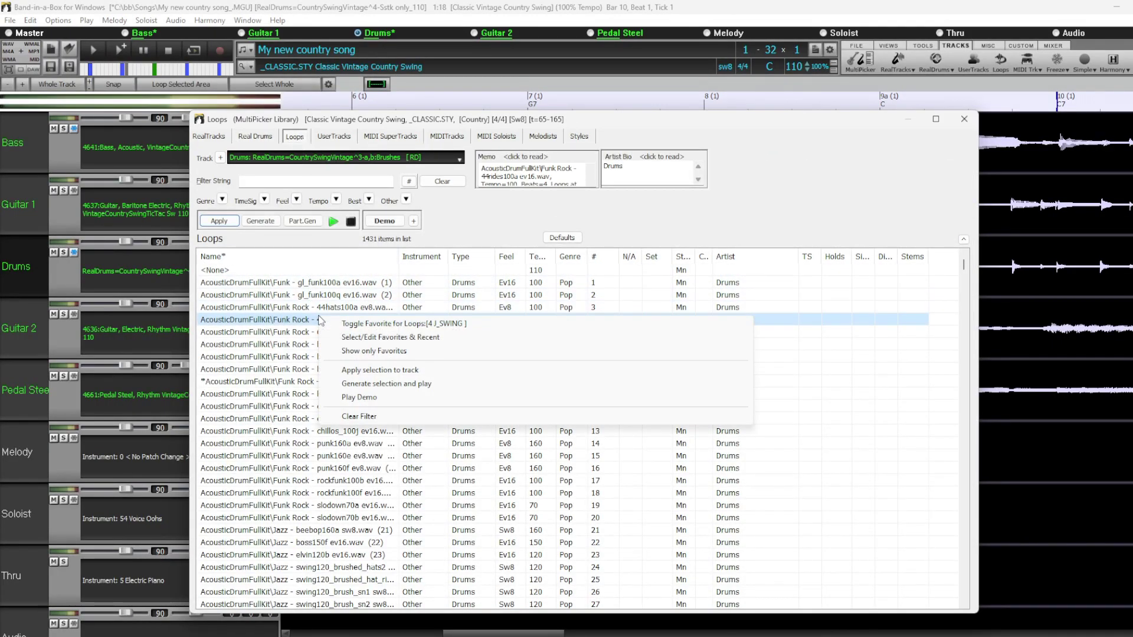
click(368, 325)
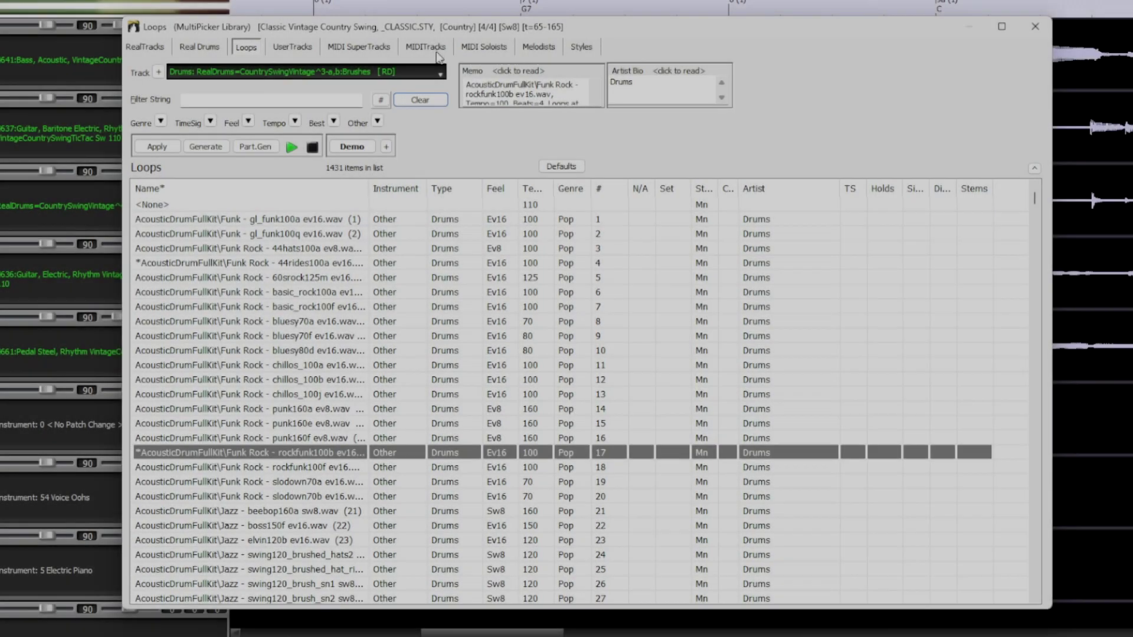
Filter the MIDITracks to the best matches for Hank Williams' Your Cheatin' Heart and to the string "piano".
click(435, 51)
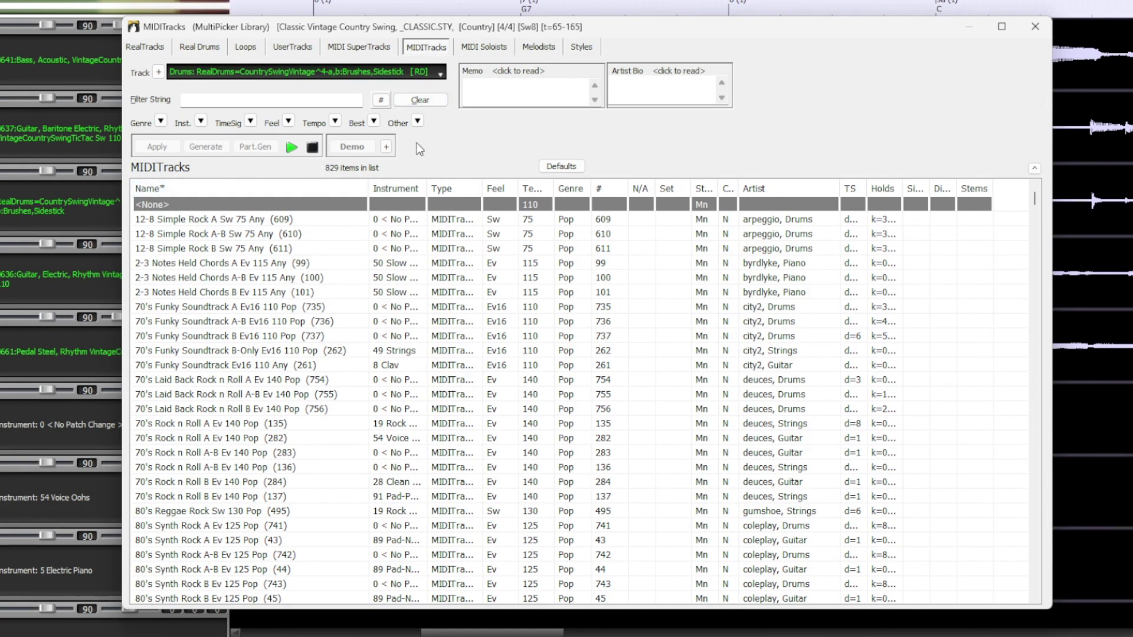
click(373, 121)
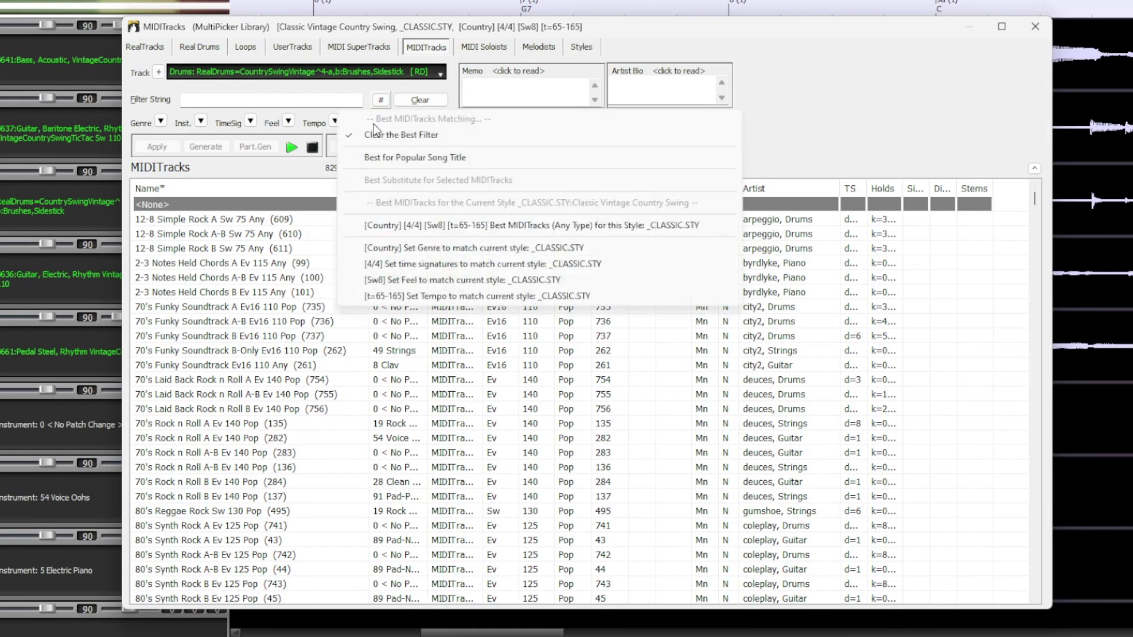
click(415, 157)
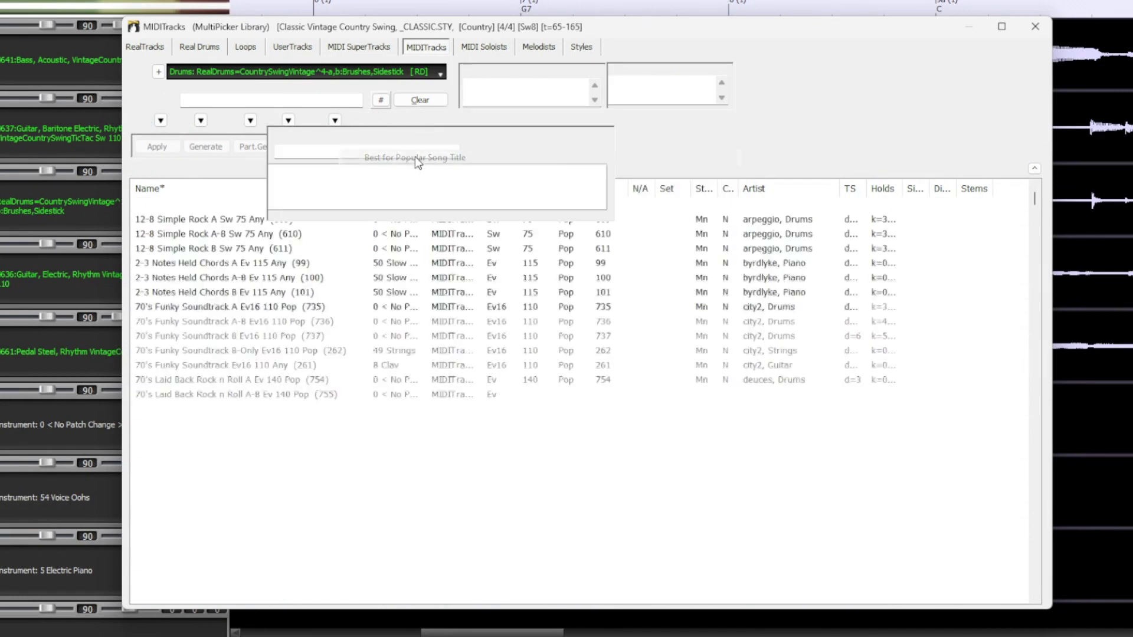
text(your ch)
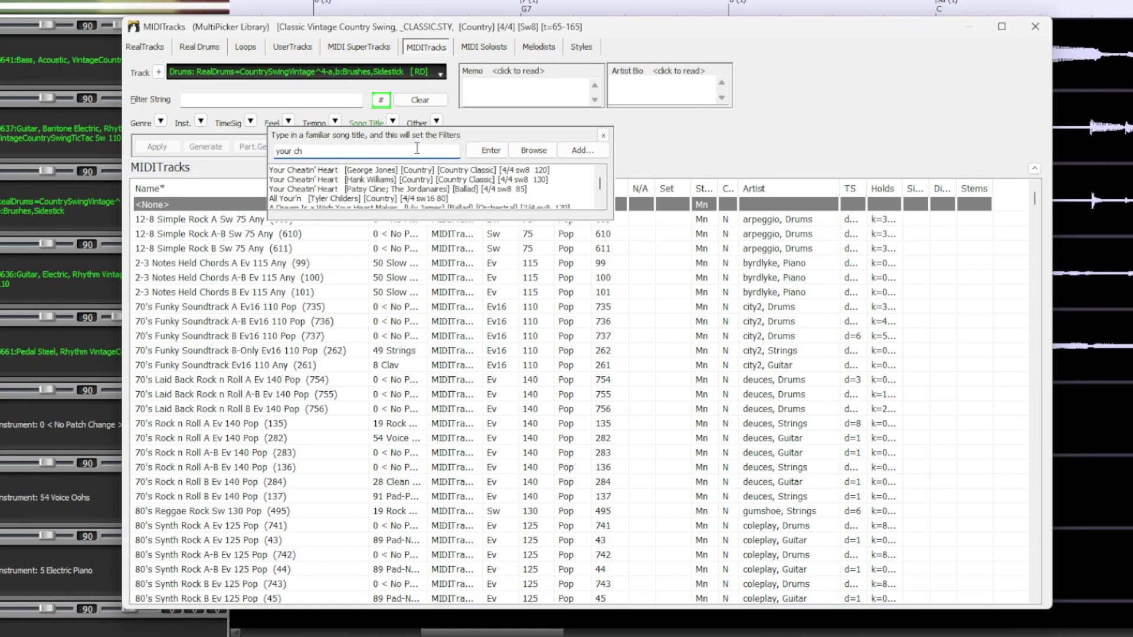
click(423, 181)
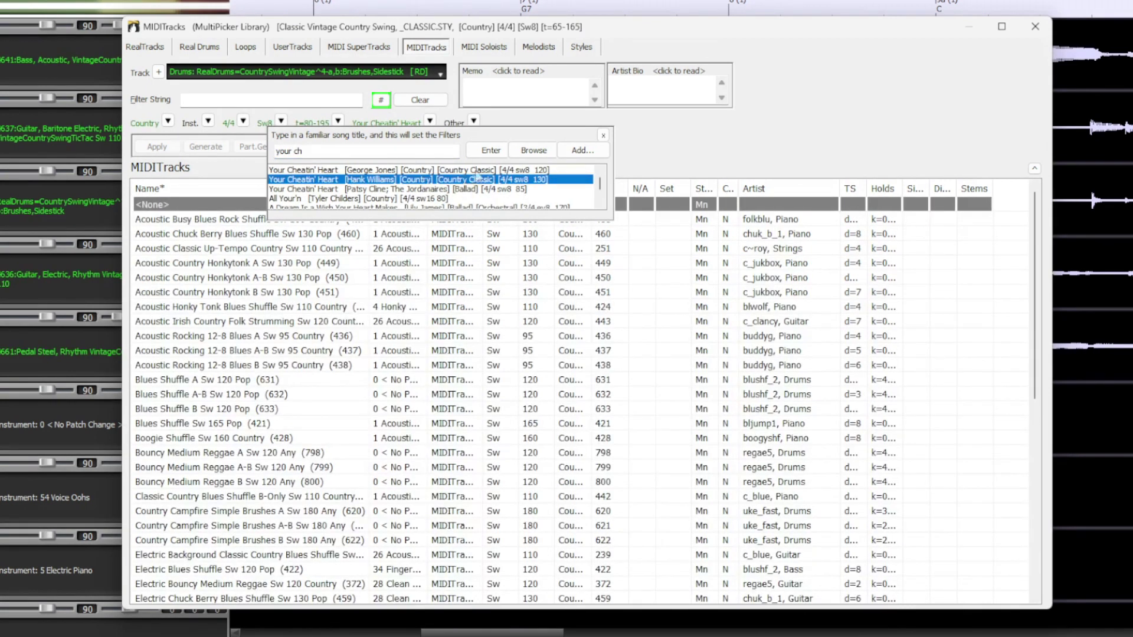
click(569, 152)
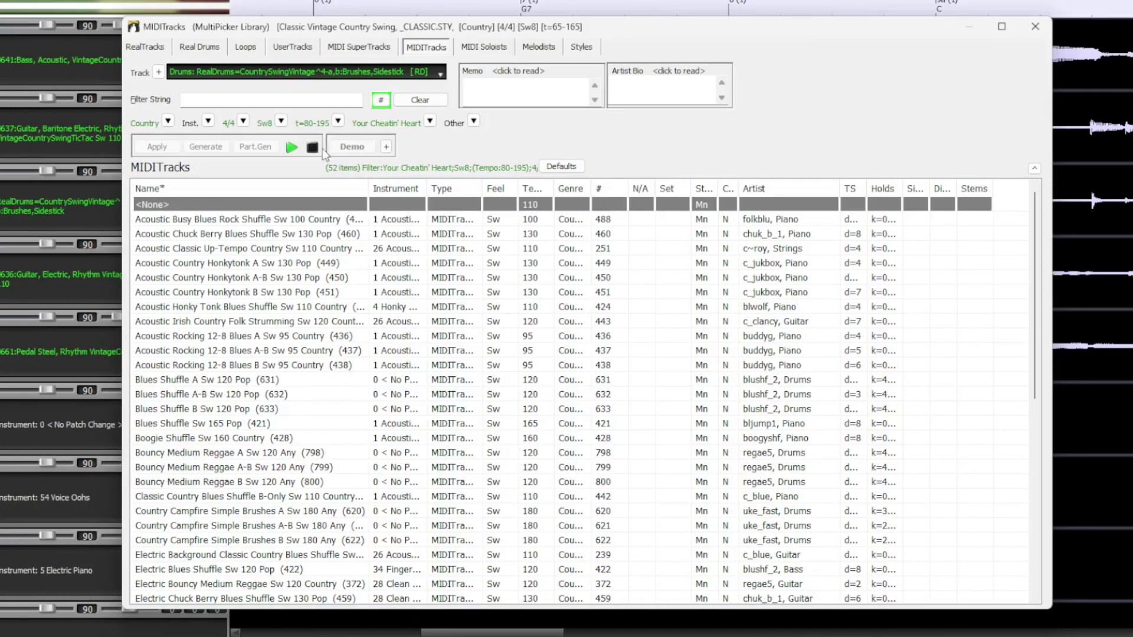
click(261, 100)
text(piano)
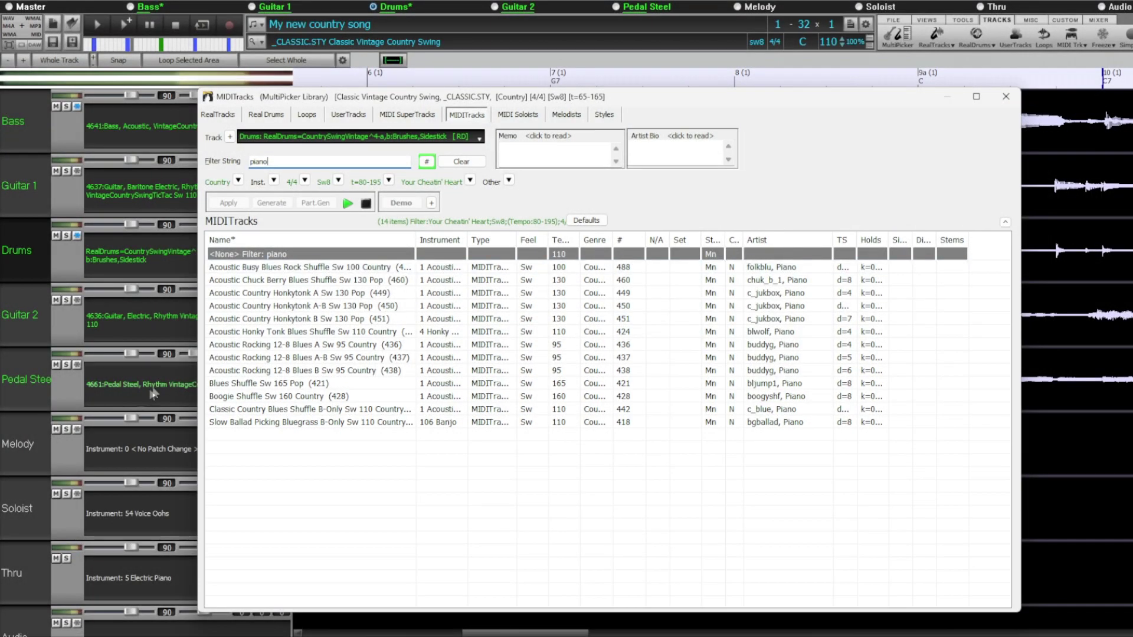
Target the Melody track and set the picker to play choices with the chordsheet instead of pre-made demos.
click(31, 446)
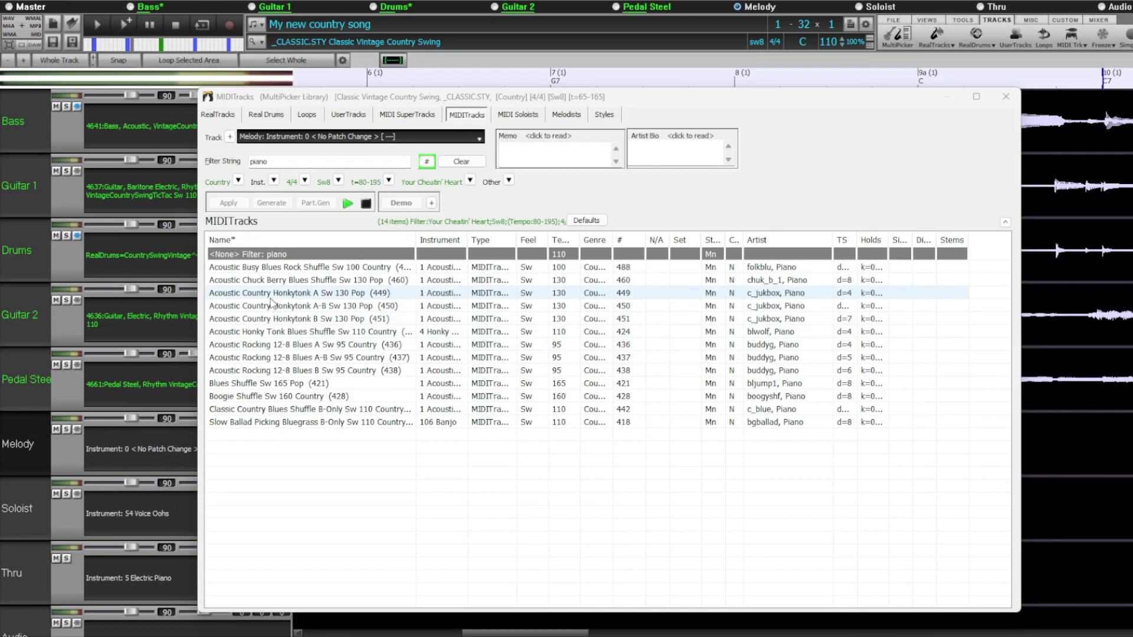
click(432, 203)
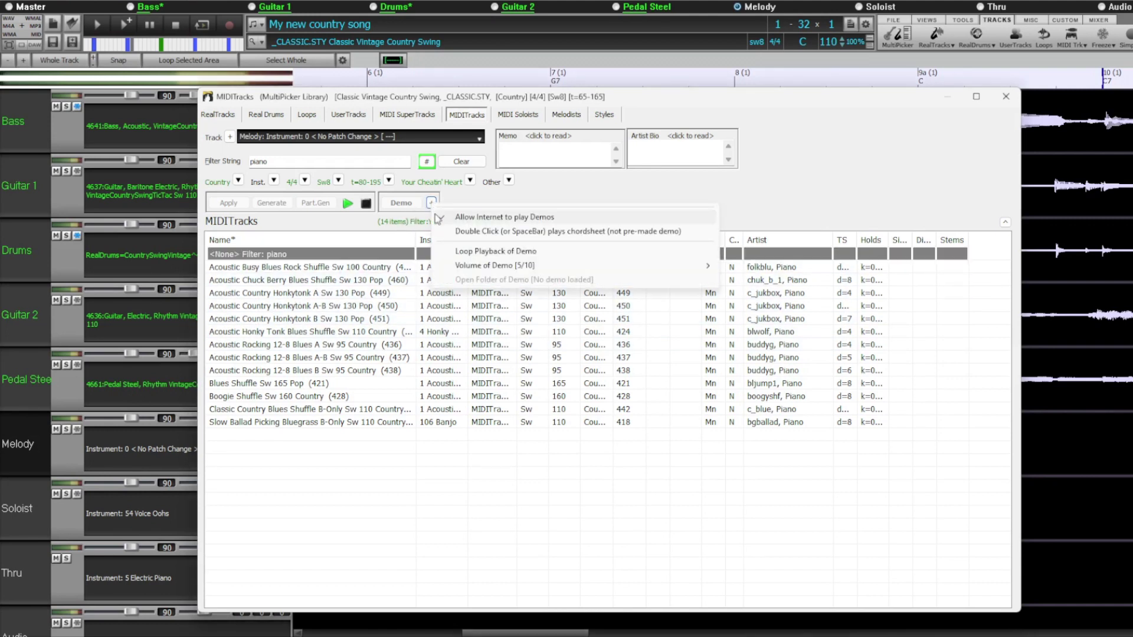
click(541, 233)
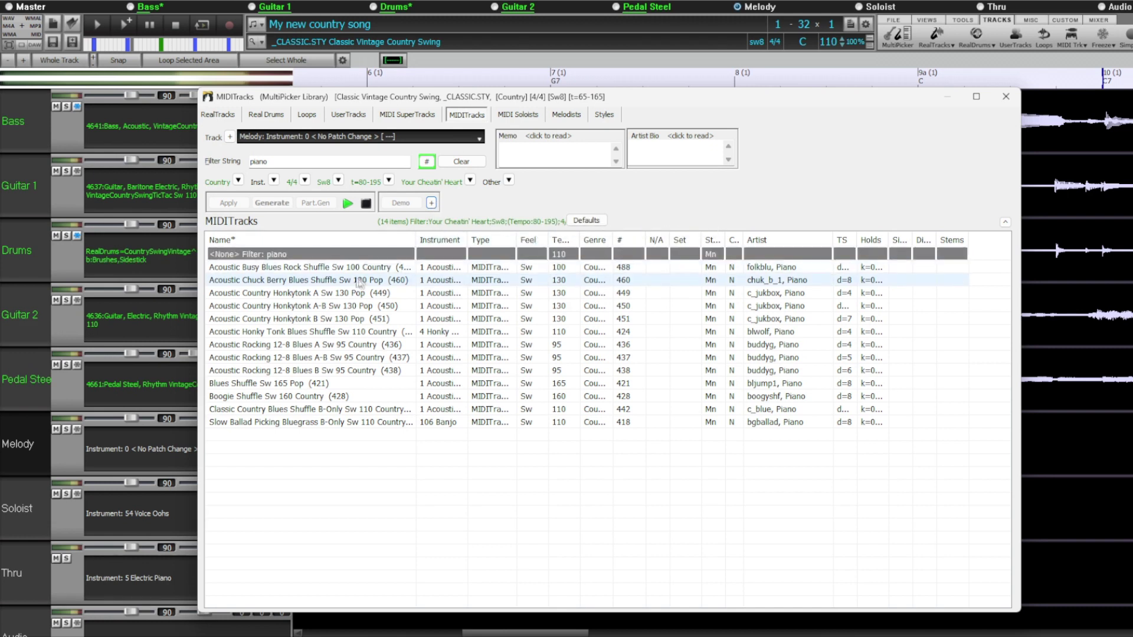
Audition piano MIDITracks 488, 424 and 438 with the song, settle on Classic Country Blues Shuffle B-Only (442) and stop playback.
click(349, 271)
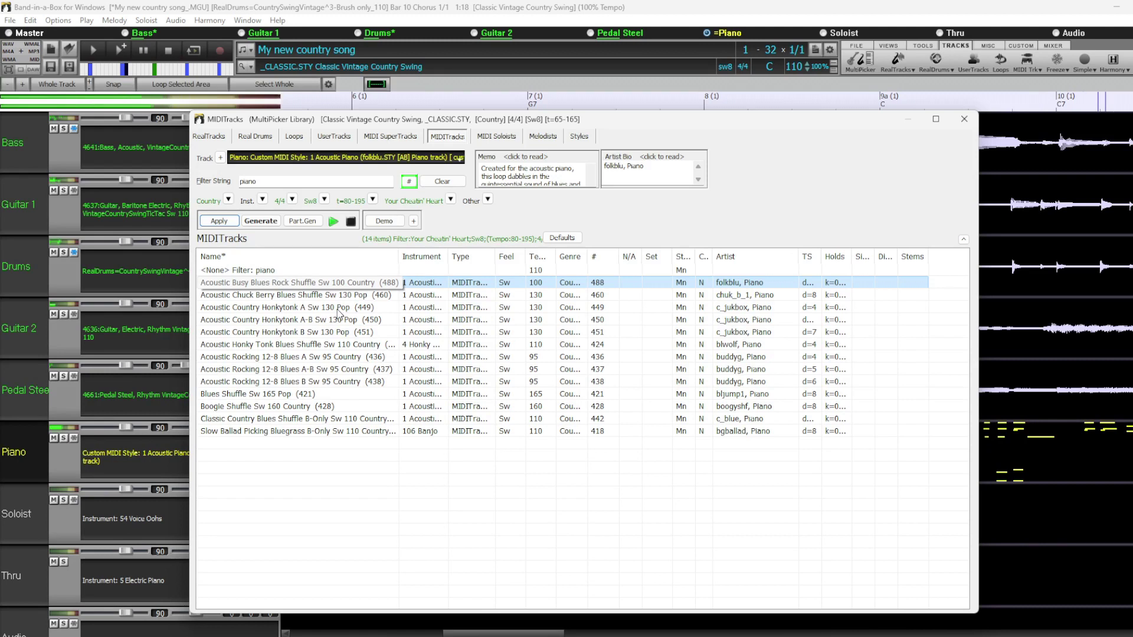
click(319, 344)
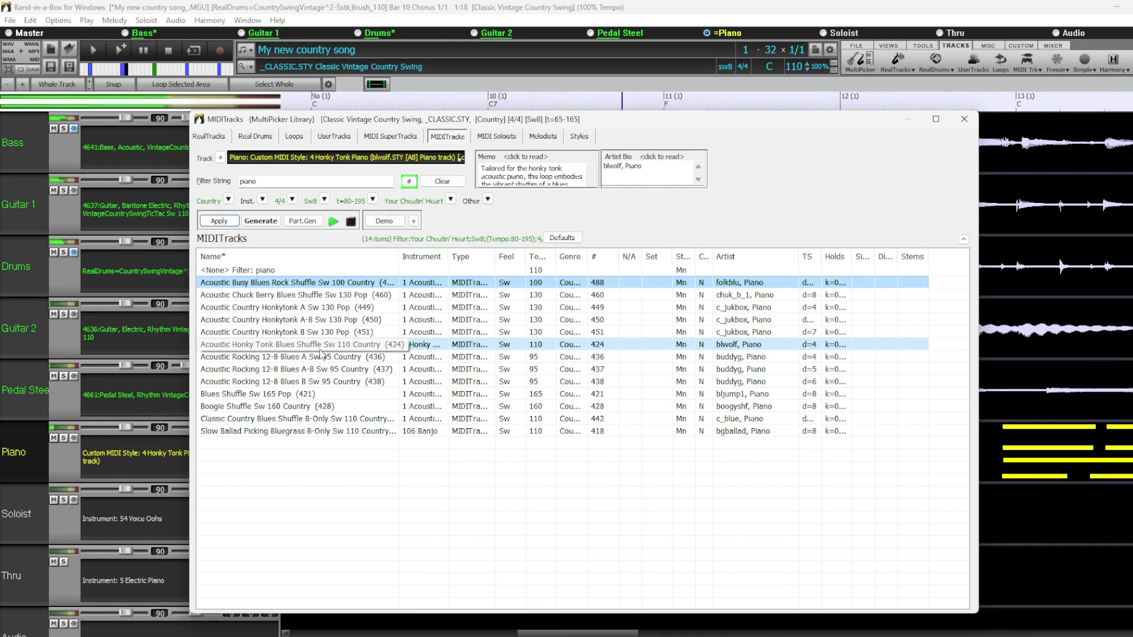
click(320, 381)
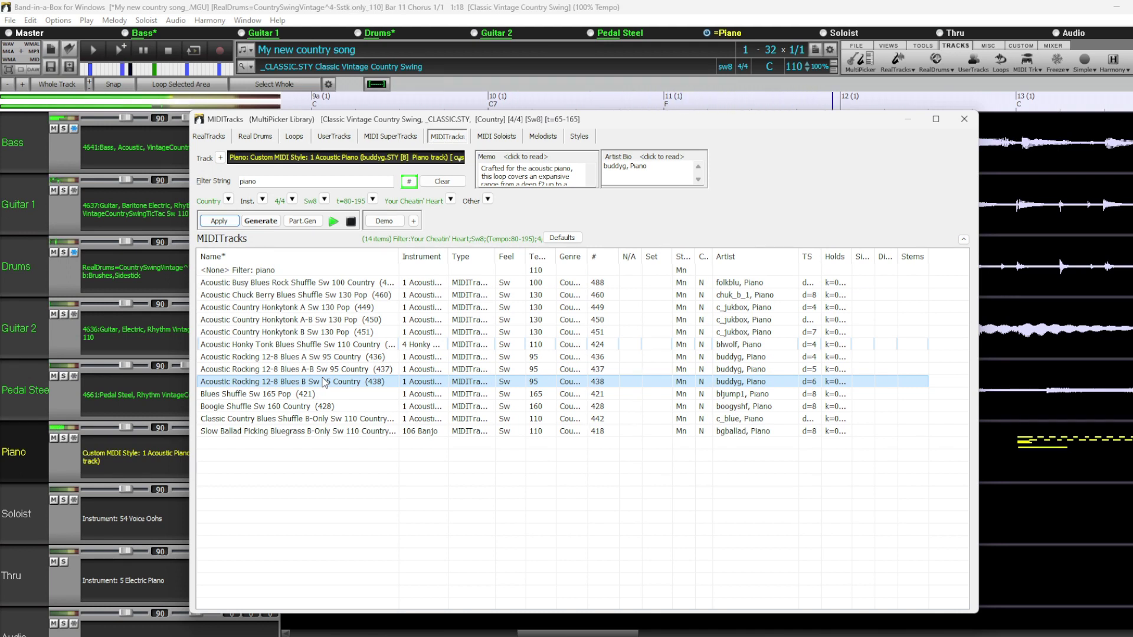
click(303, 419)
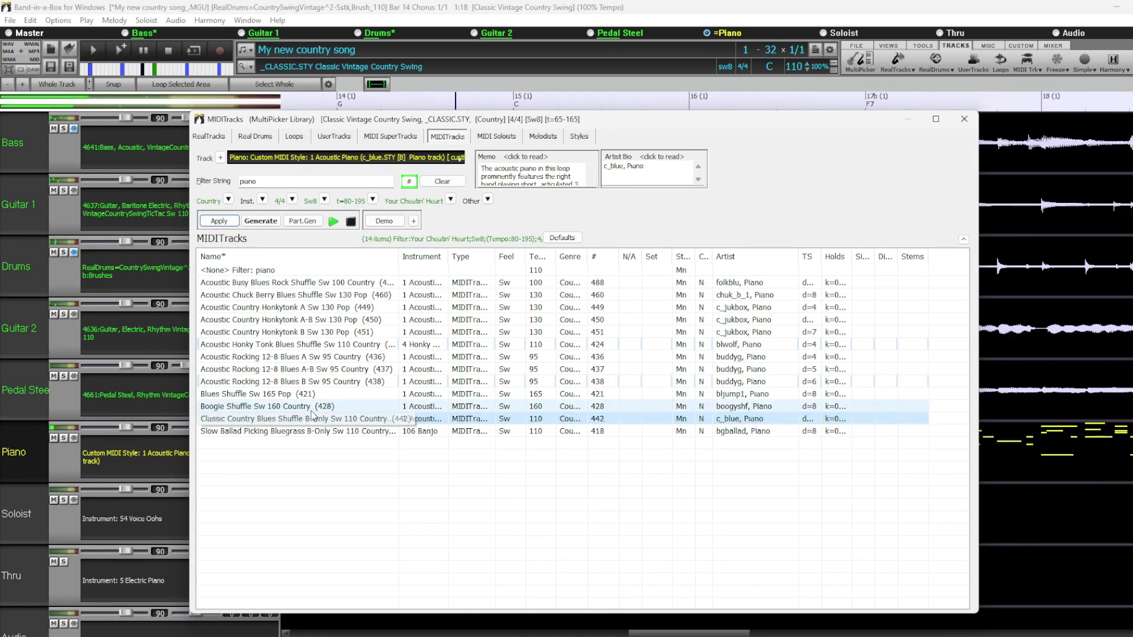
click(351, 221)
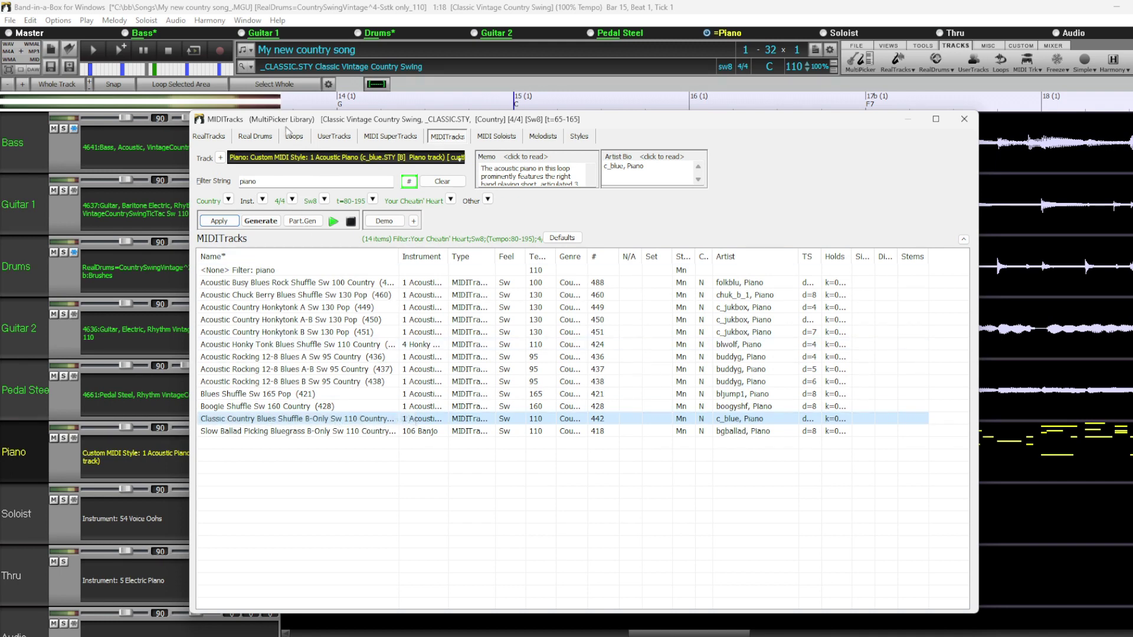
Assign the Piano track a Hi-Q MIDI patch, filtering by "electric piano" and choosing 005 - Piano, Electric, Vintage Soul Jazz [SN1006].
drag(282, 121, 673, 122)
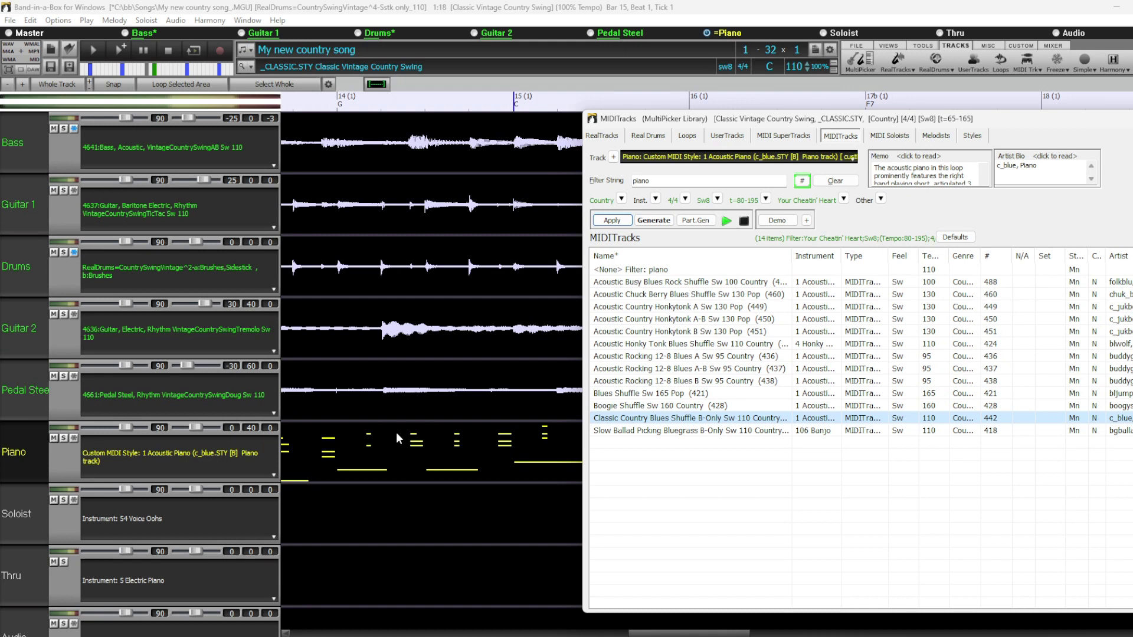
right_click(187, 456)
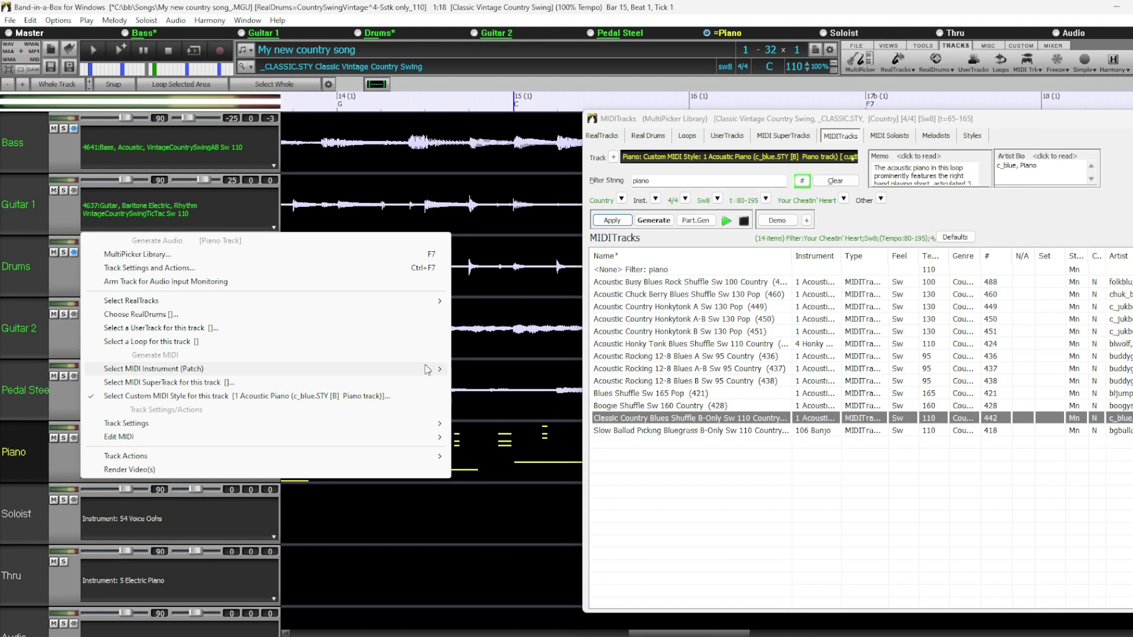
mouse_move(416, 370)
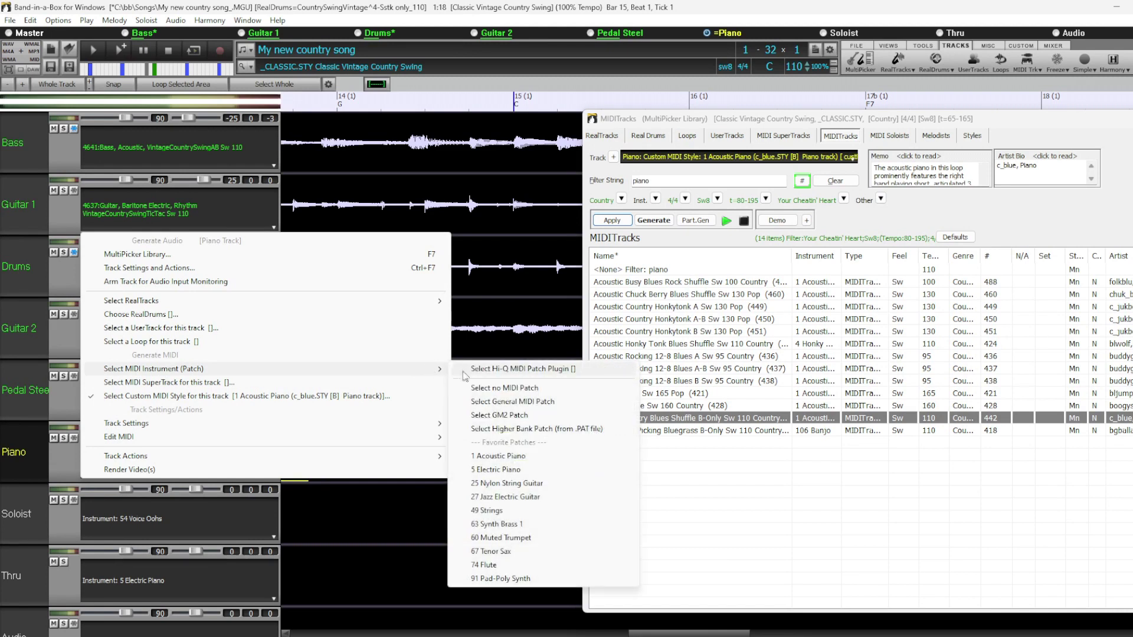
click(522, 369)
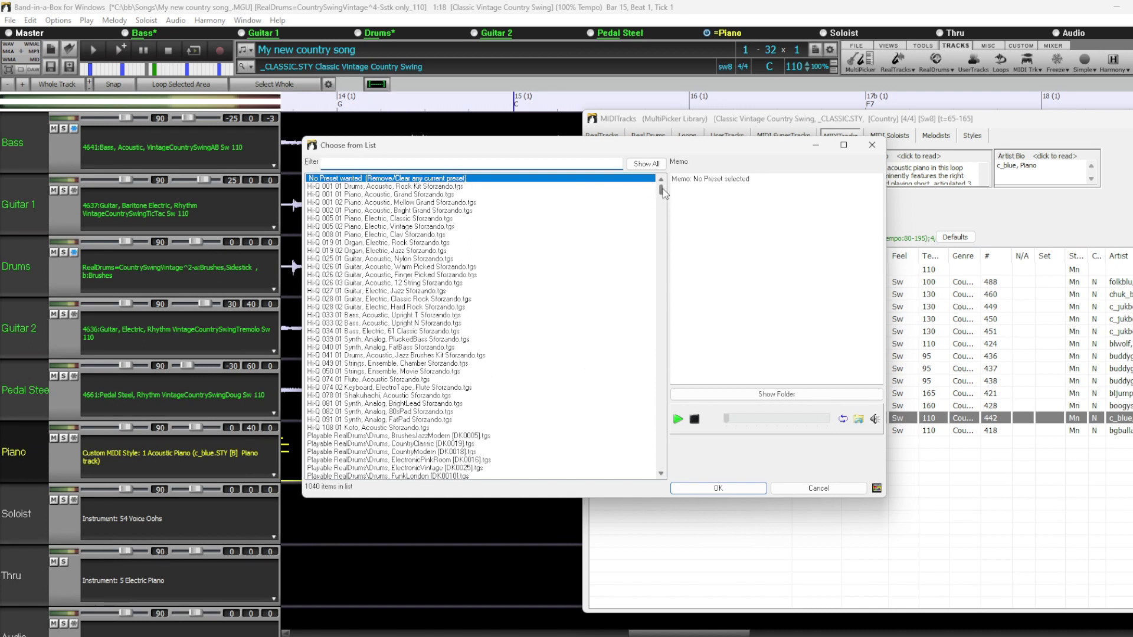
drag(662, 192, 662, 242)
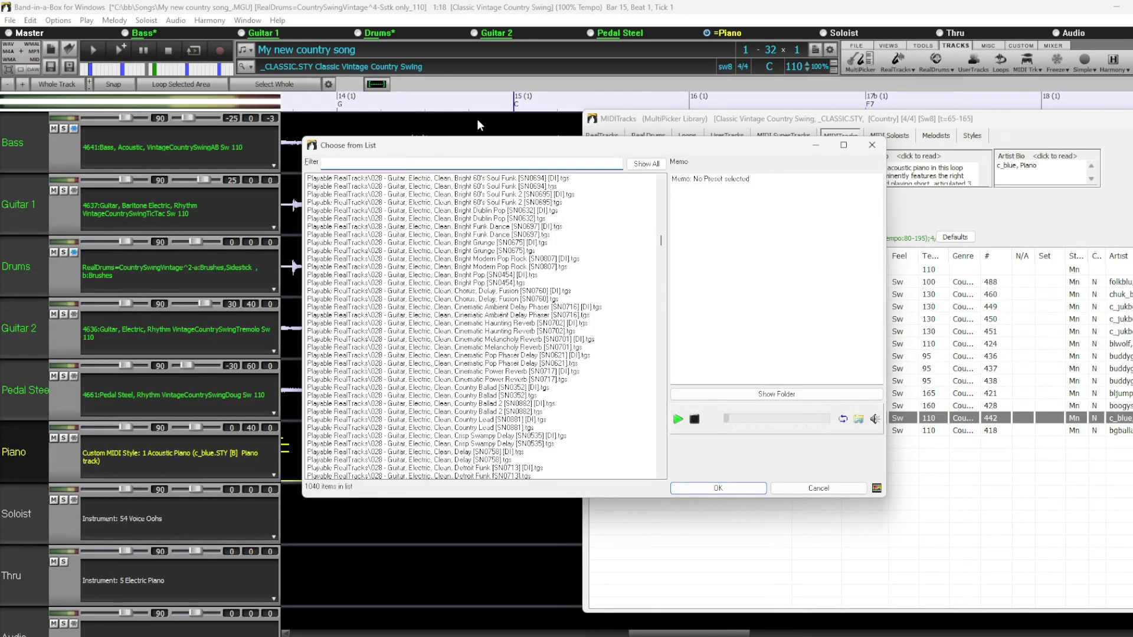
text(electric piano)
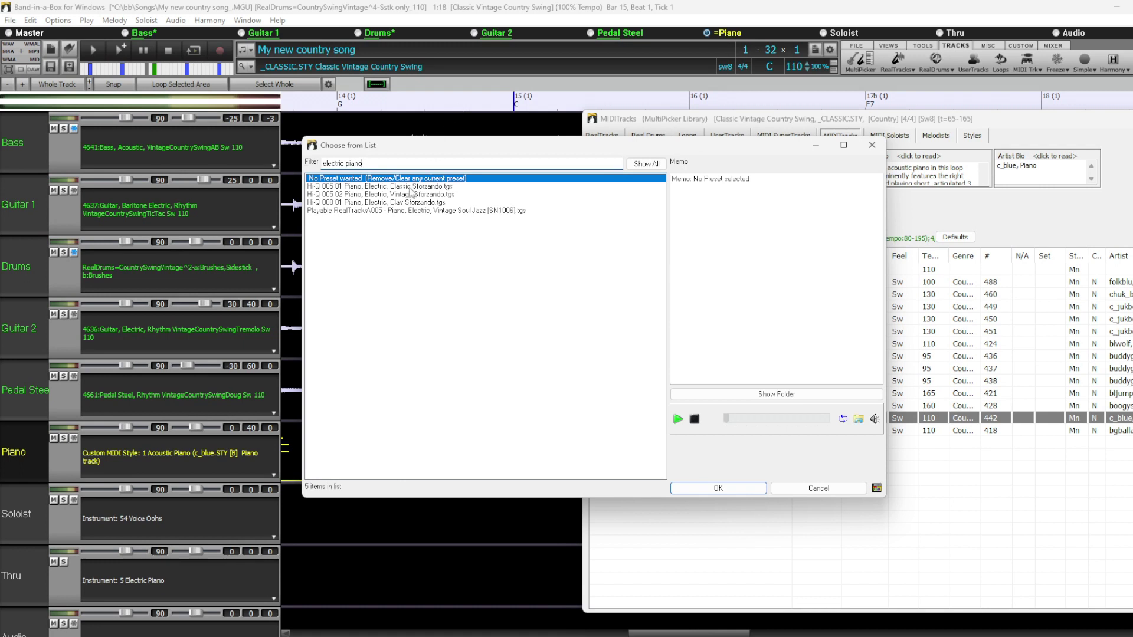
click(334, 211)
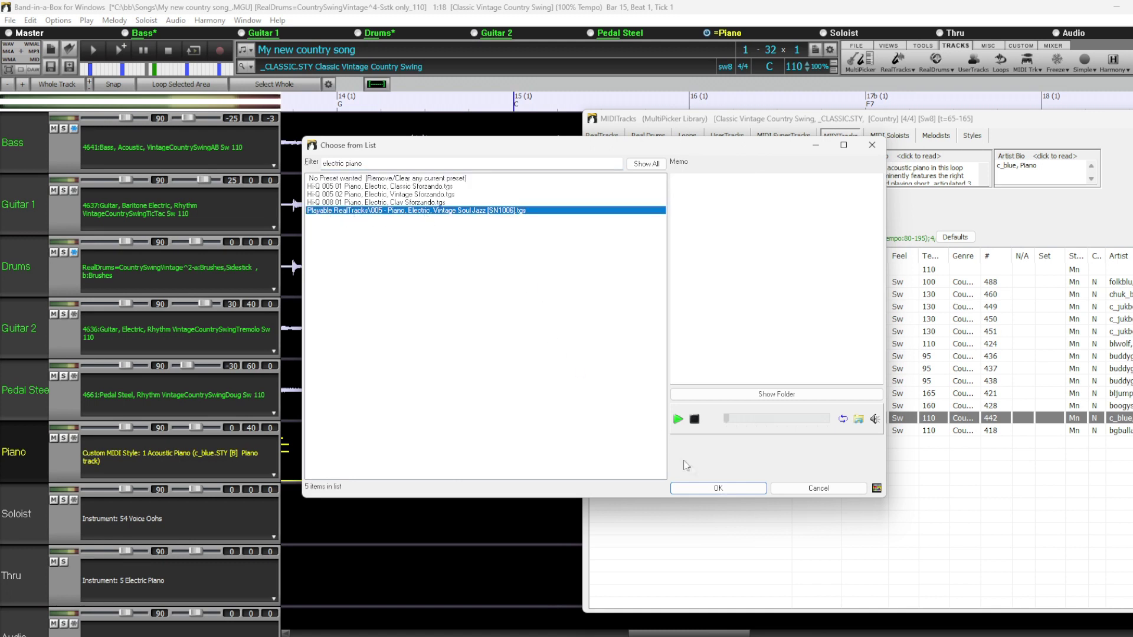
click(740, 489)
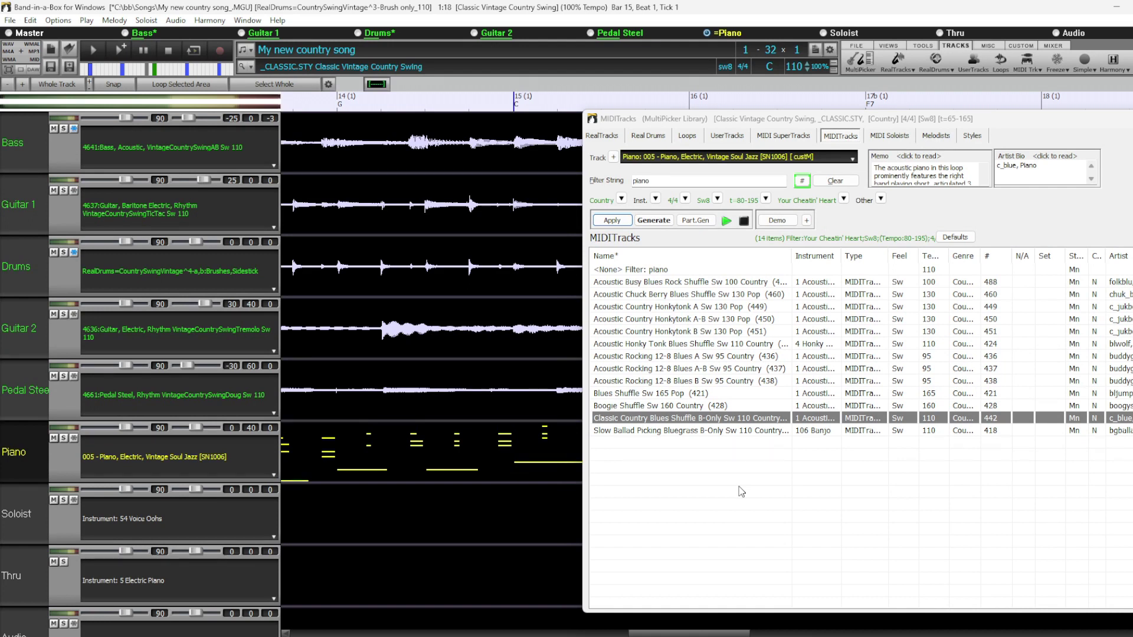
Raise the Piano track's volume to 121 while the song plays and view its notes across the whole song.
drag(823, 120, 1033, 109)
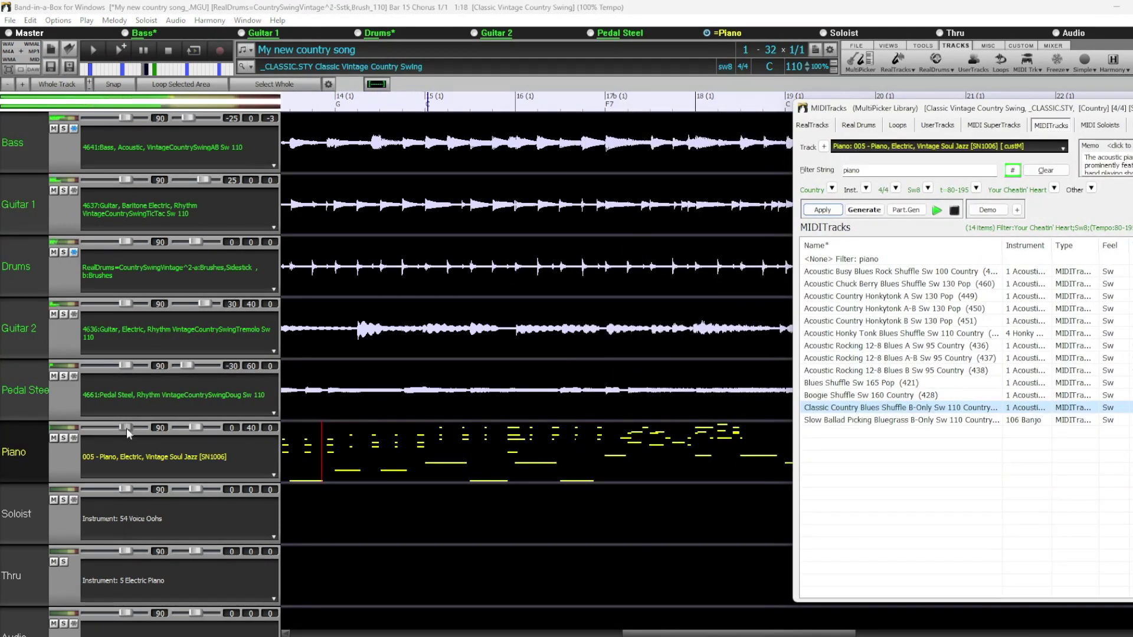
drag(125, 427, 139, 431)
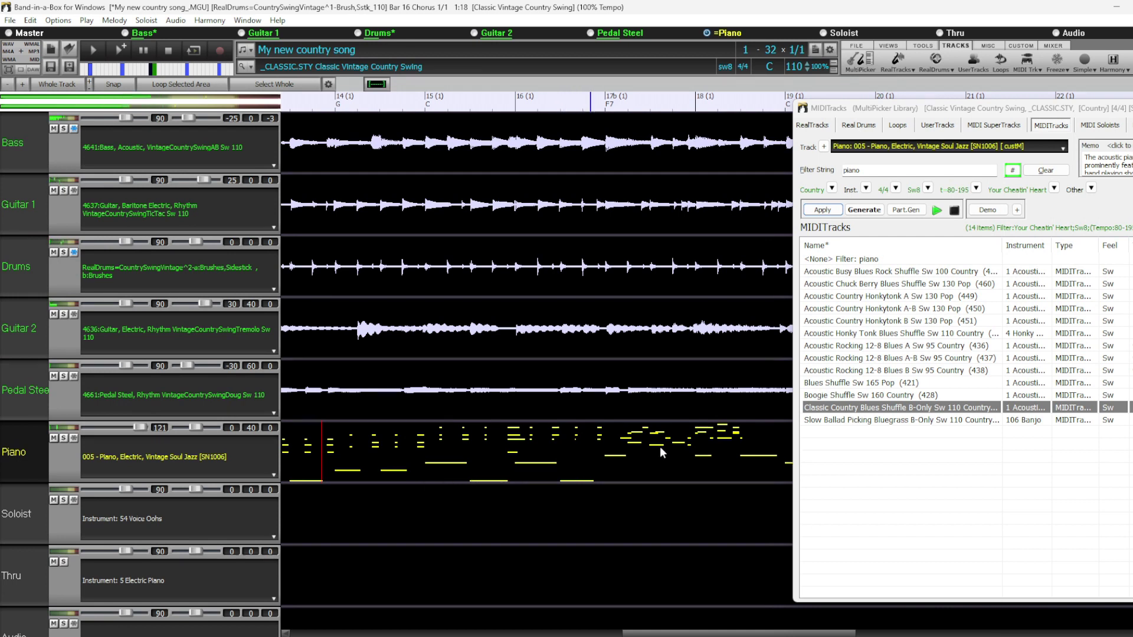
scroll(655, 439, down, 1)
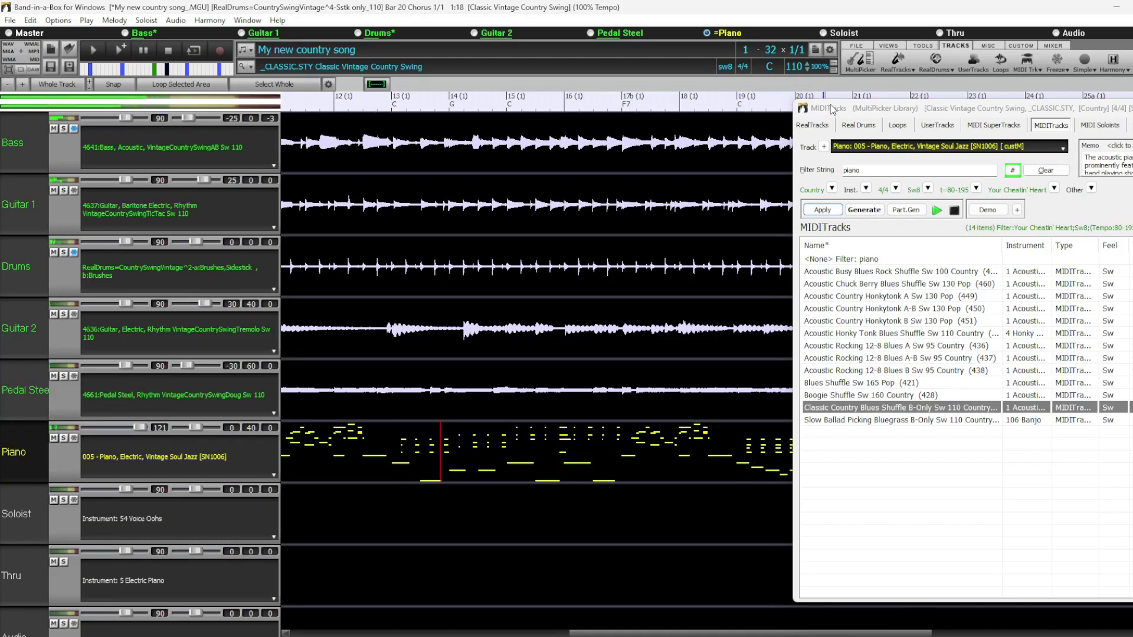
drag(832, 109, 1132, 110)
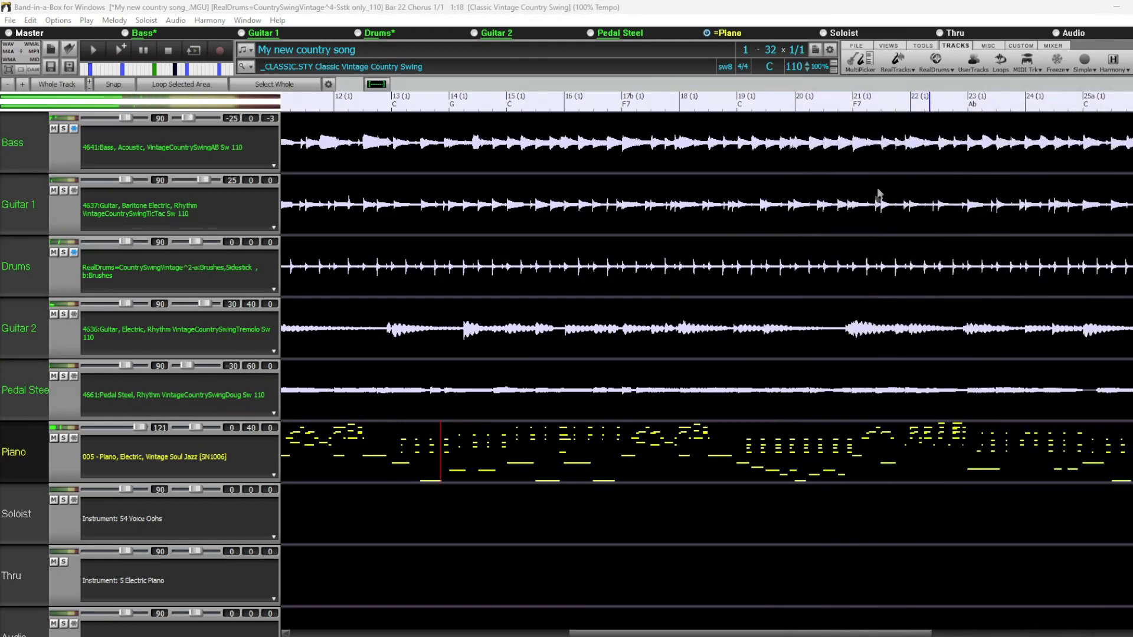
scroll(824, 346, down, 3)
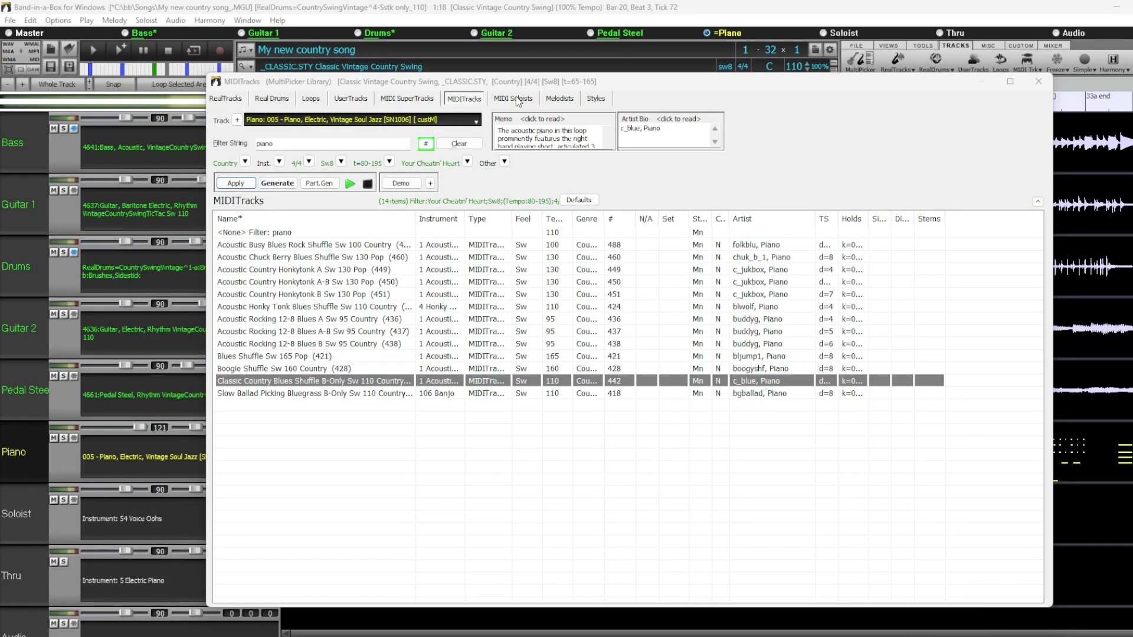
List the MIDI Soloists matching the current filters and set the picker to play pre-made demos instead of the chordsheet.
click(518, 99)
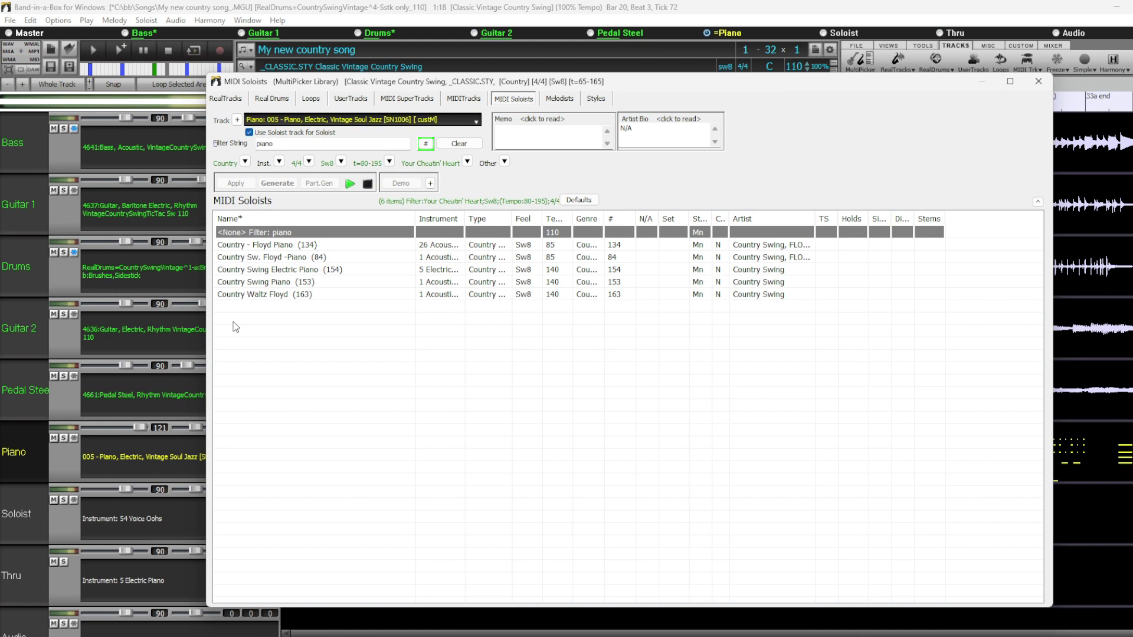
drag(314, 83, 844, 89)
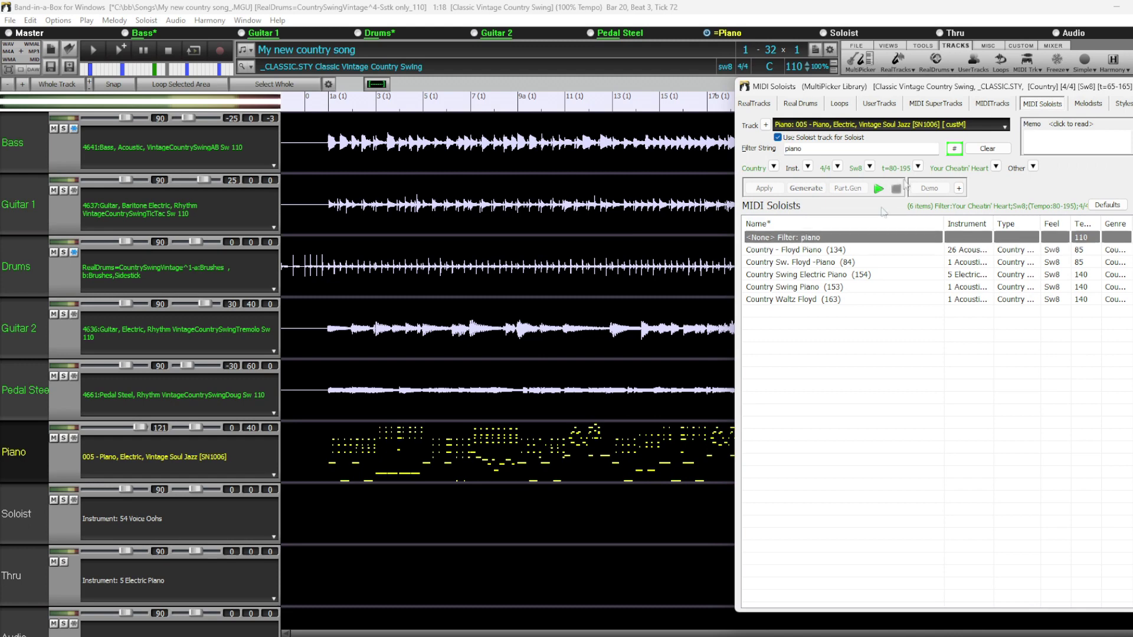
drag(1003, 87, 560, 80)
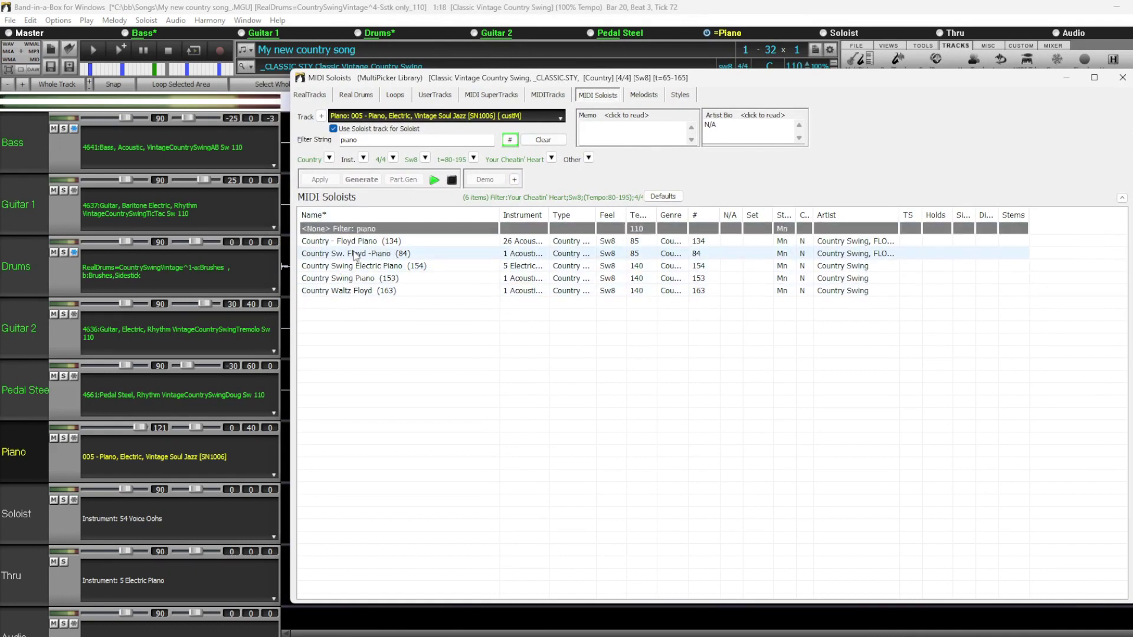
click(514, 180)
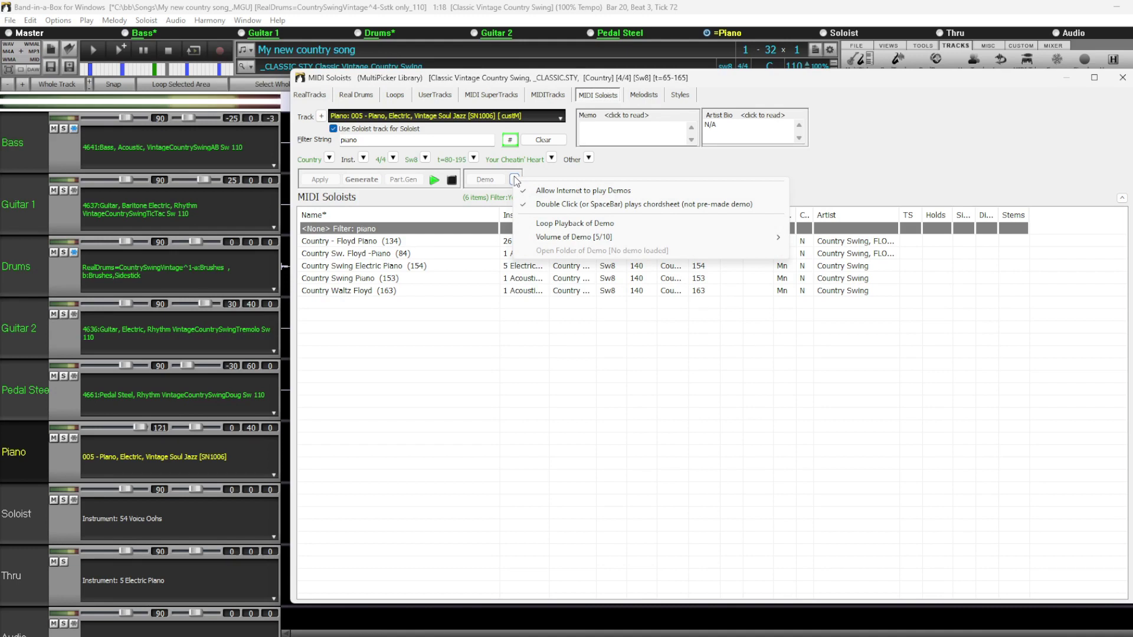
click(642, 203)
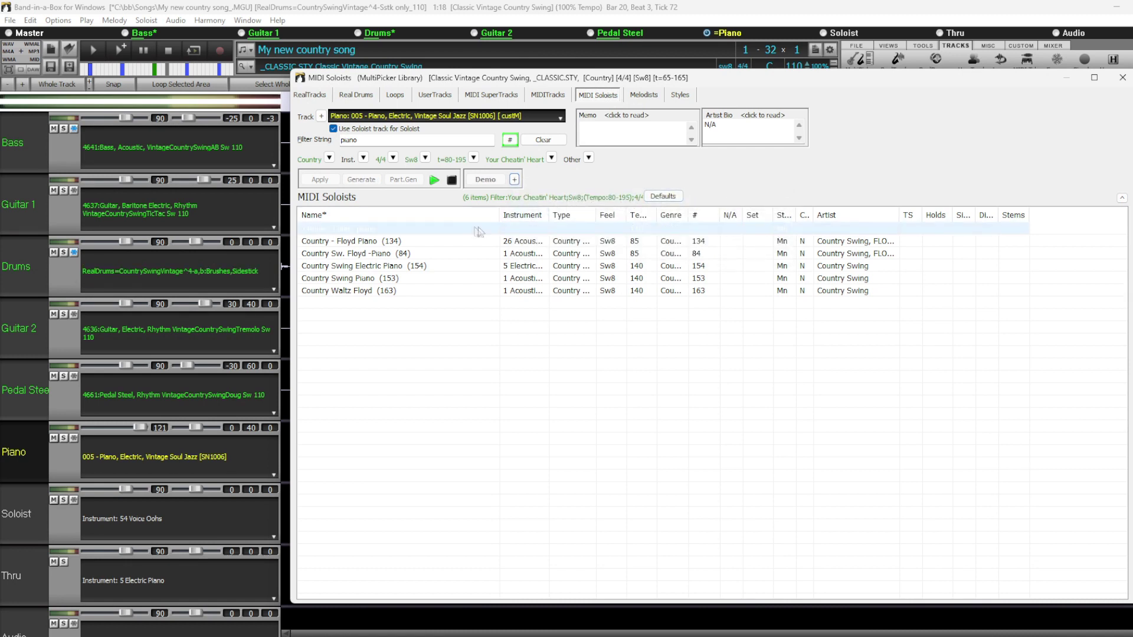
Audition the demos of Country - Floyd Piano (134), Country Sw. Floyd - Piano (84) and Country Swing Electric Piano (154), and stop playback.
click(366, 246)
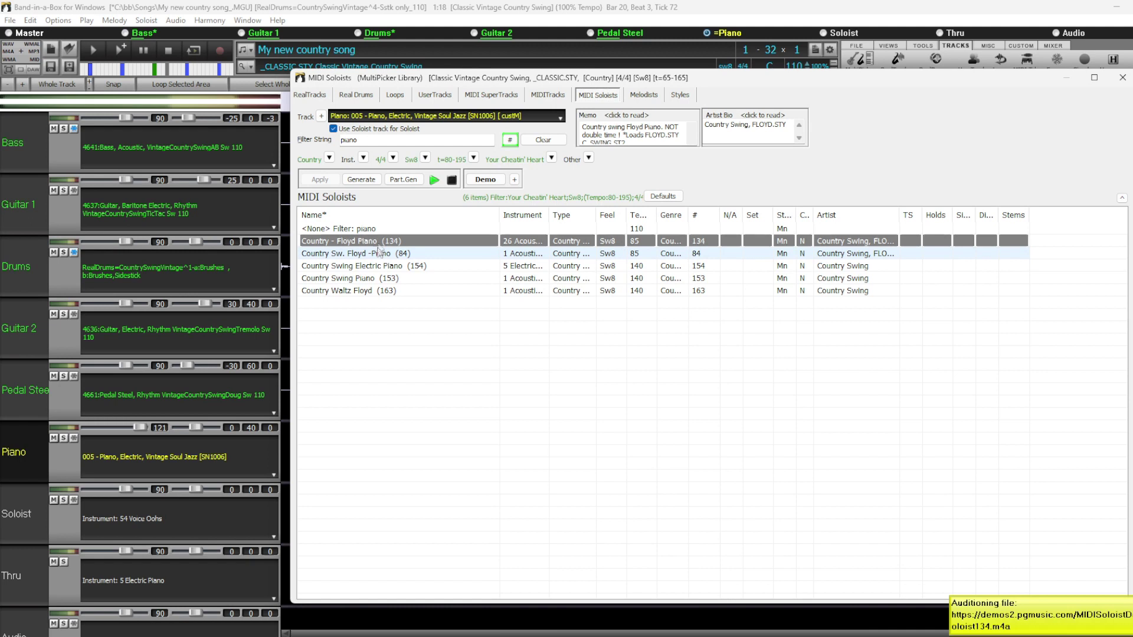
click(361, 255)
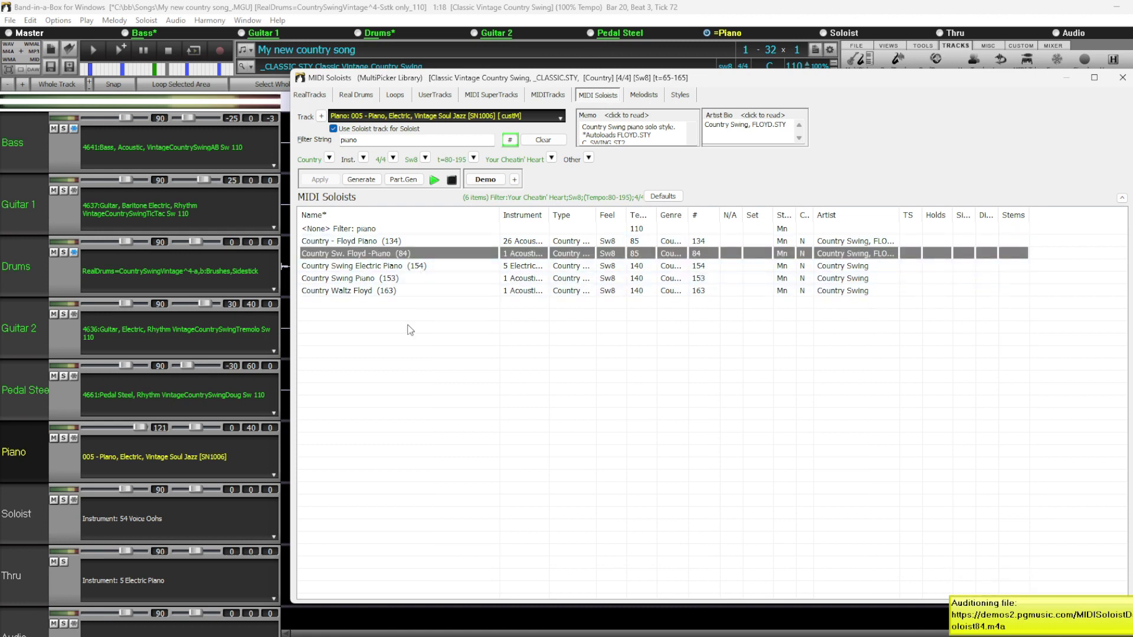
click(391, 267)
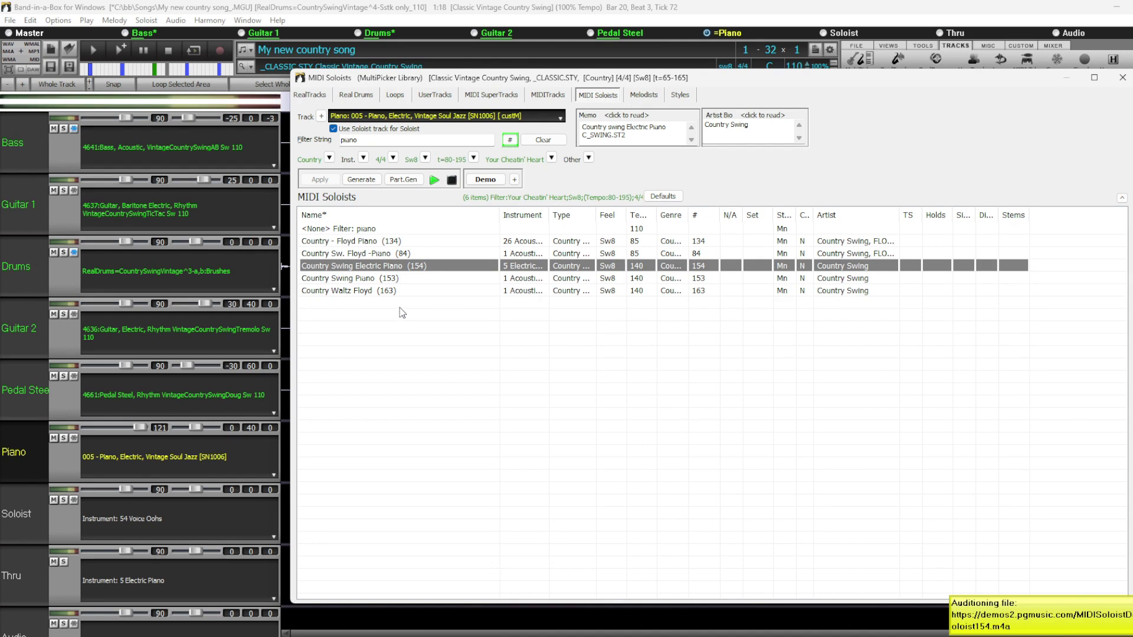
click(453, 181)
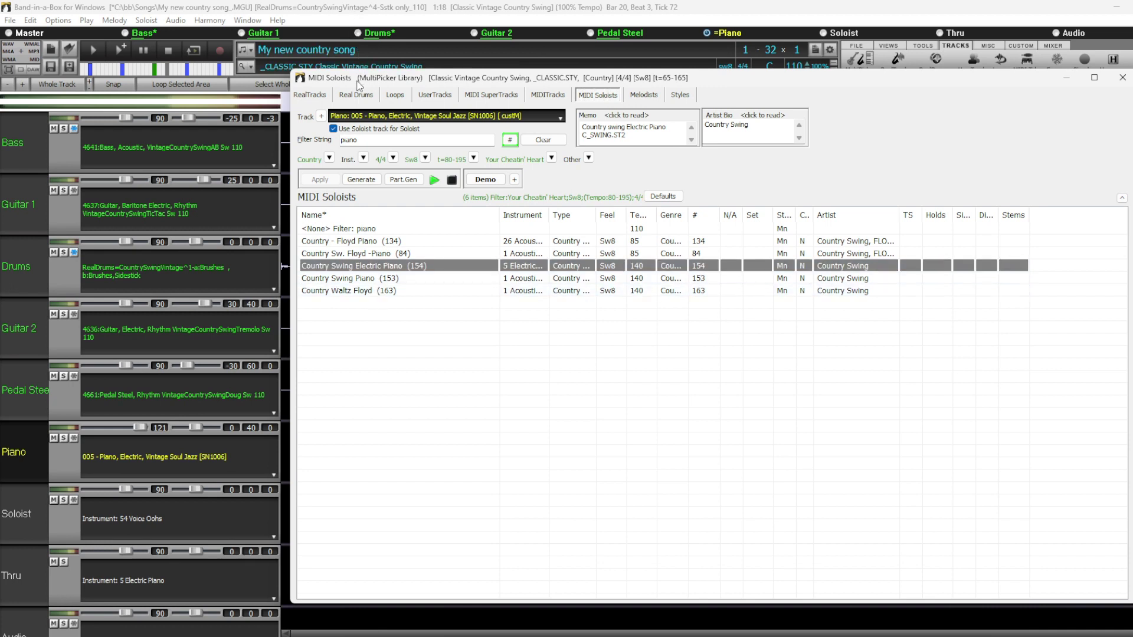
Regenerate bars 17 to 24 of the Piano track with the Country Swing Electric Piano (154) soloist, turning off use of the Soloist track.
drag(349, 74, 997, 131)
key(Escape)
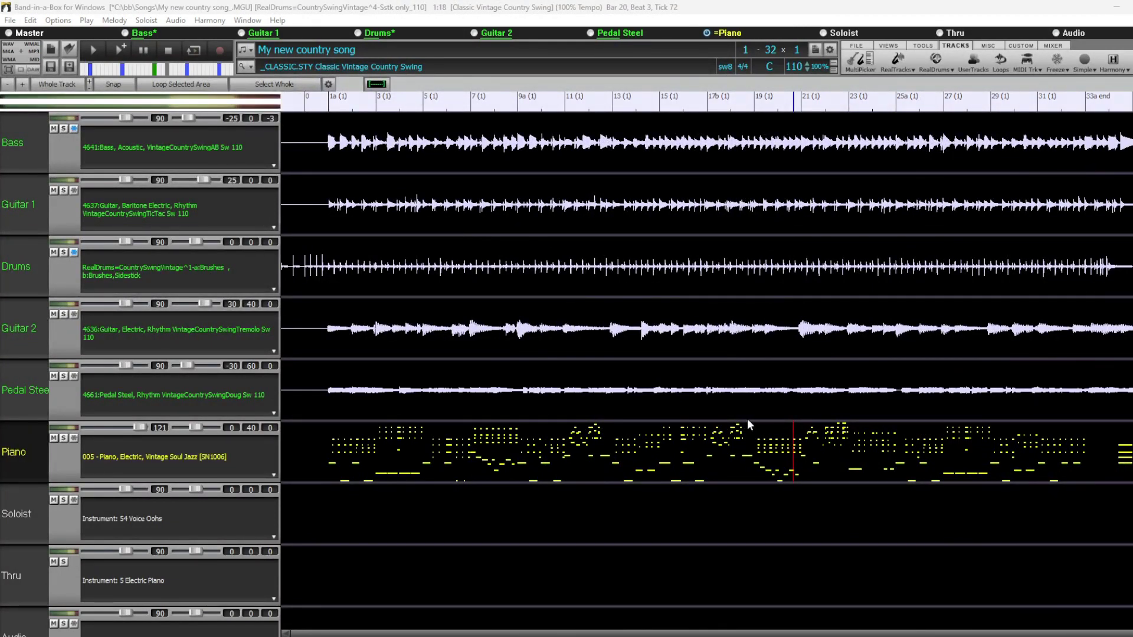
click(753, 446)
scroll(753, 446, up, 1)
scroll(753, 445, up, 2)
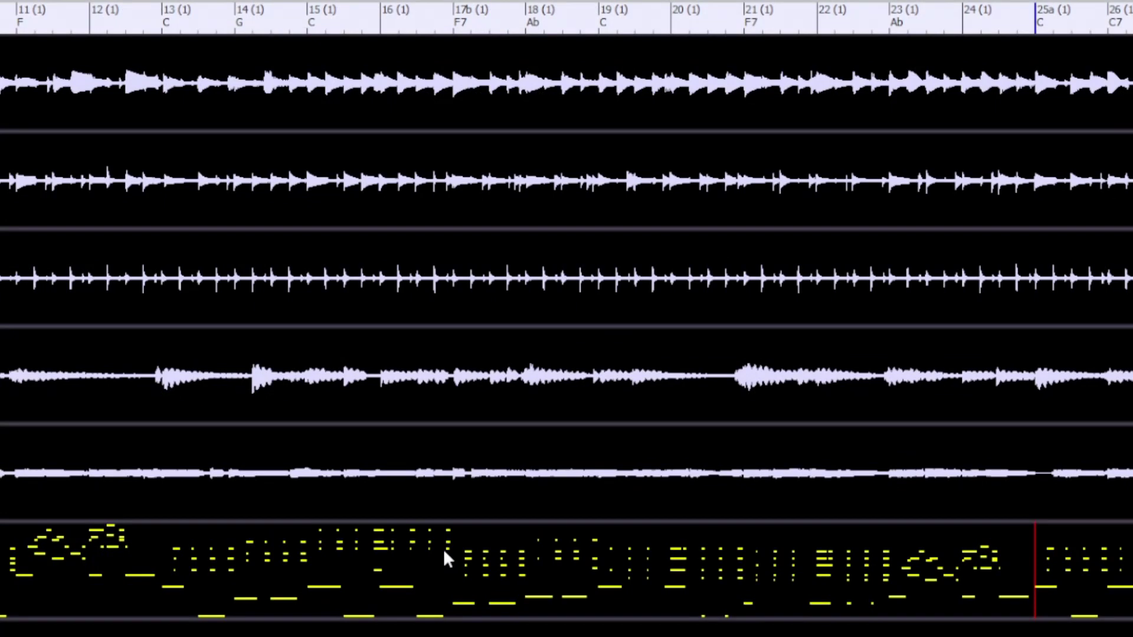
mouse_move(444, 555)
mouse_down()
mouse_move(520, 567)
mouse_move(1010, 576)
mouse_move(1032, 608)
mouse_up()
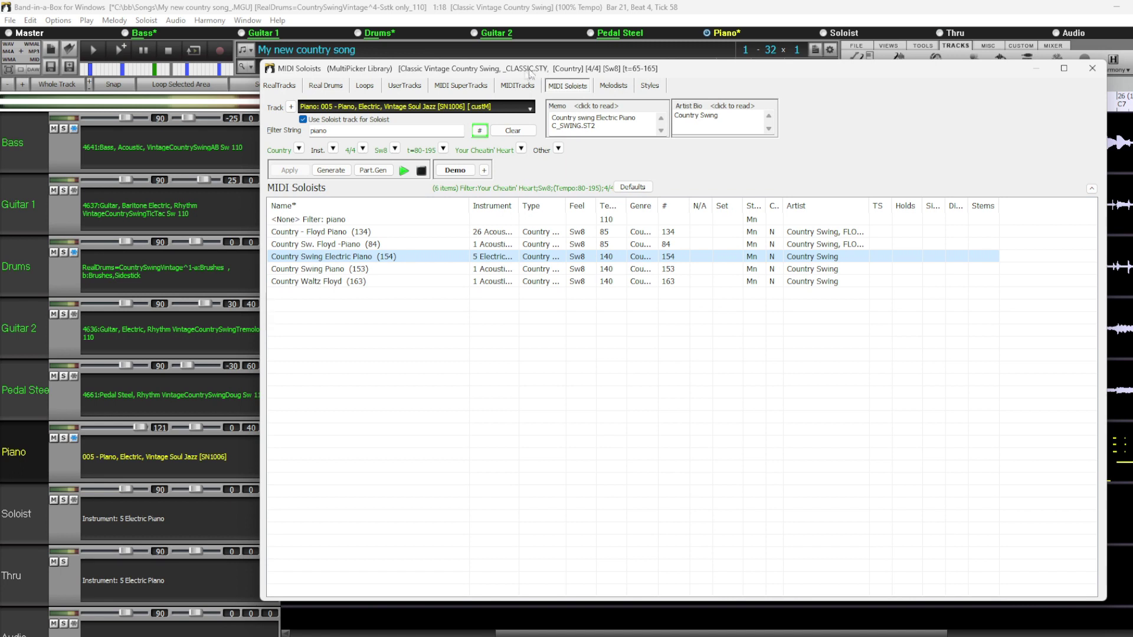
click(303, 120)
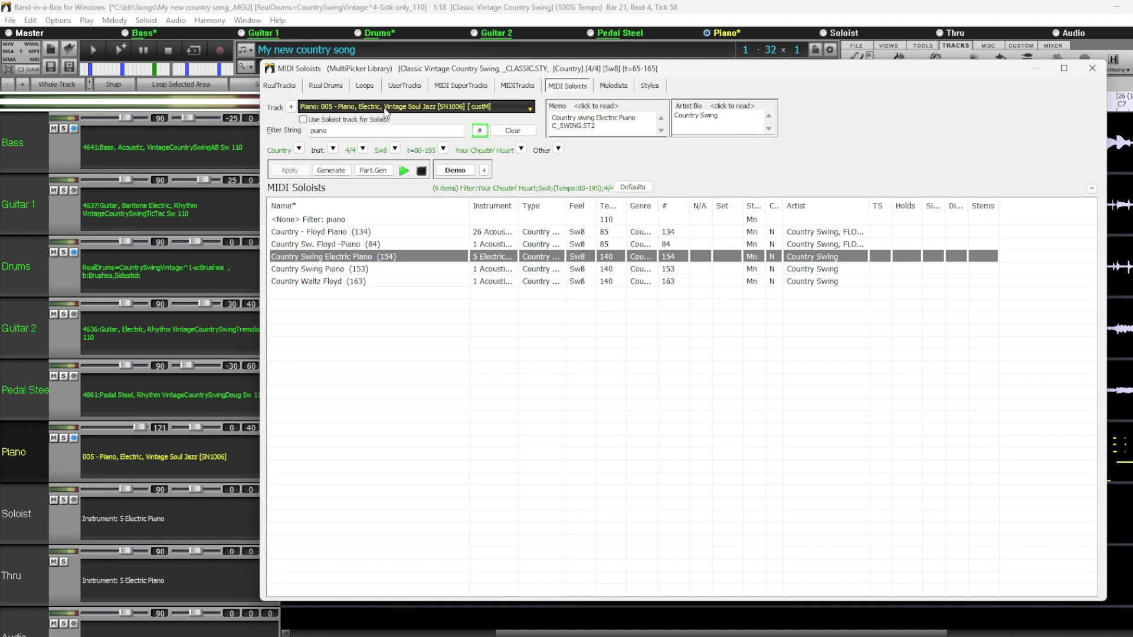
click(373, 170)
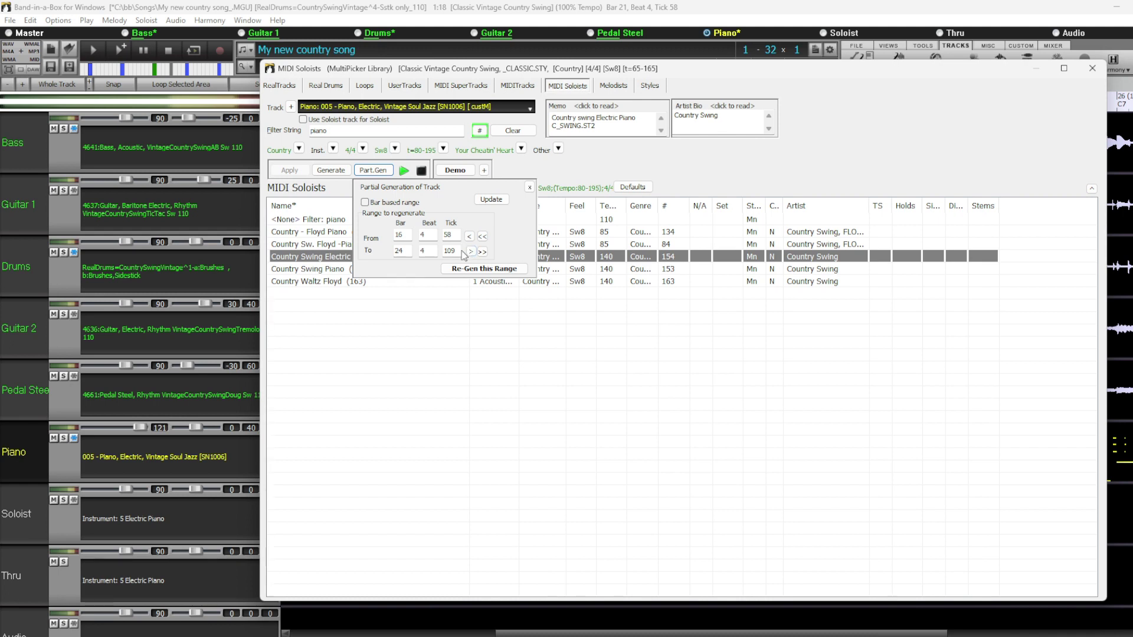
click(492, 270)
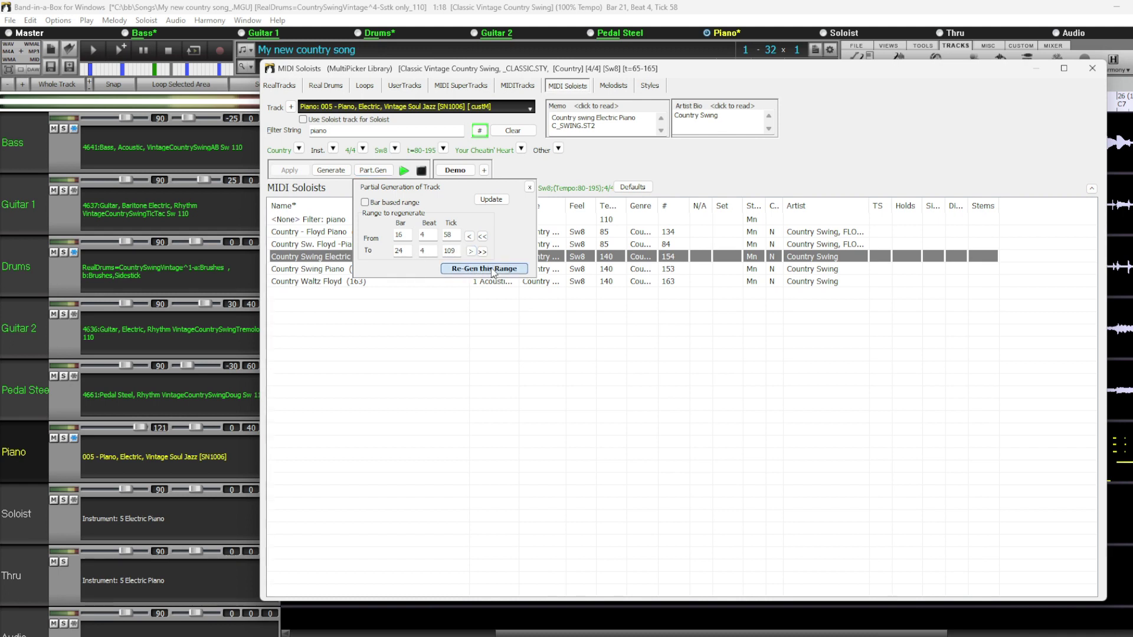
click(530, 188)
drag(341, 74, 1129, 71)
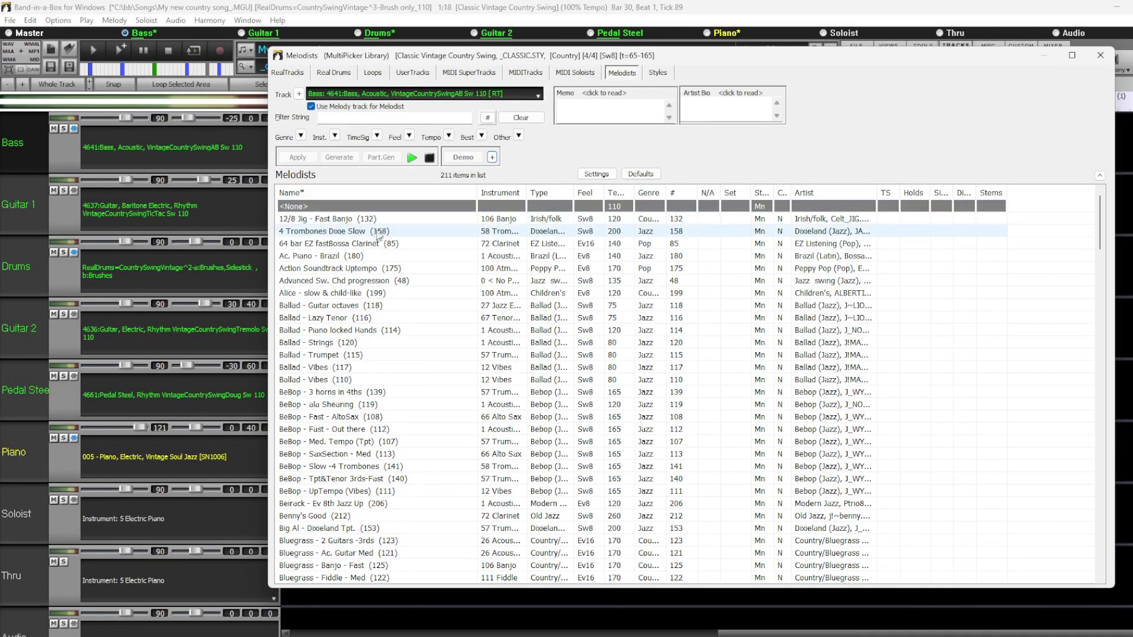
Audition the Melodist demos Ac. Piano - Brazil (180), Ballad - Trumpet (115) and Ballad - Vibes (117).
double_click(352, 257)
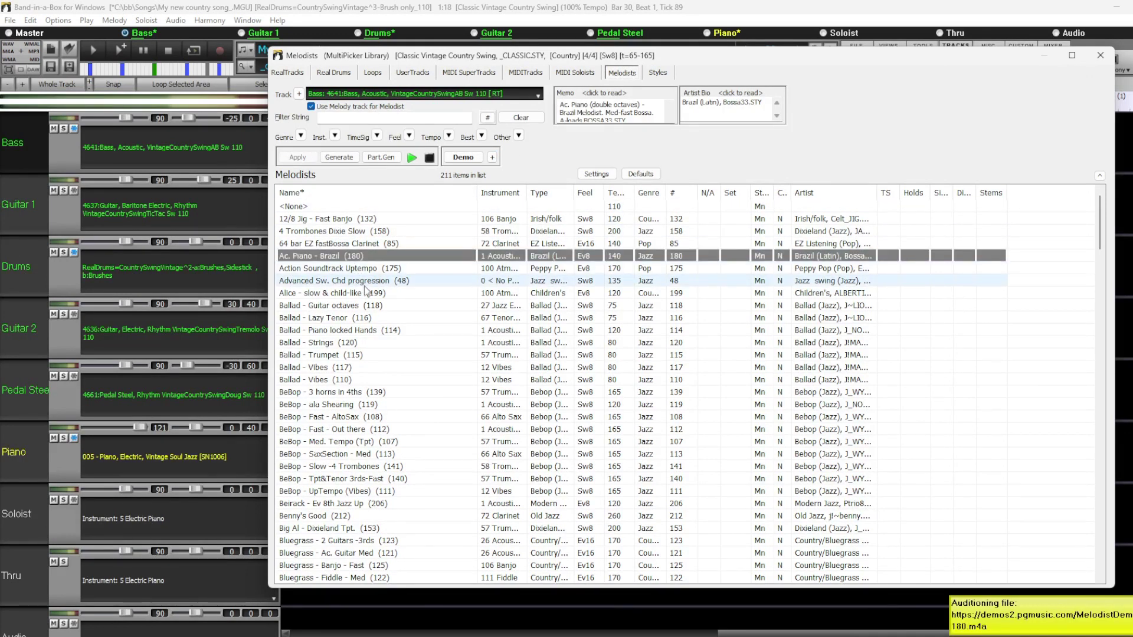
double_click(365, 355)
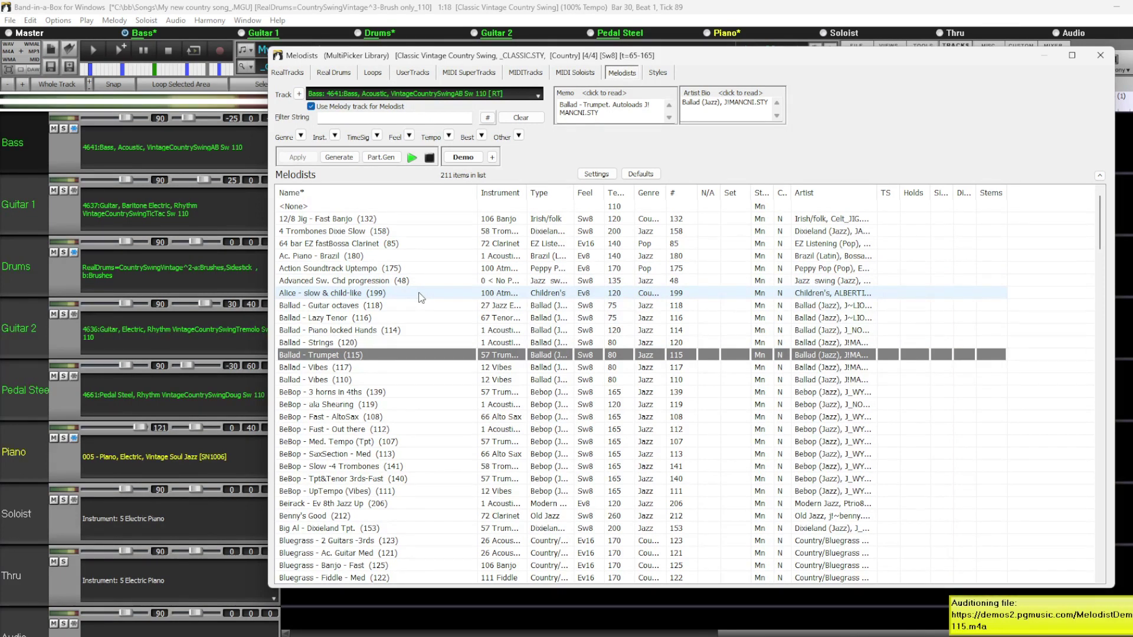
click(351, 369)
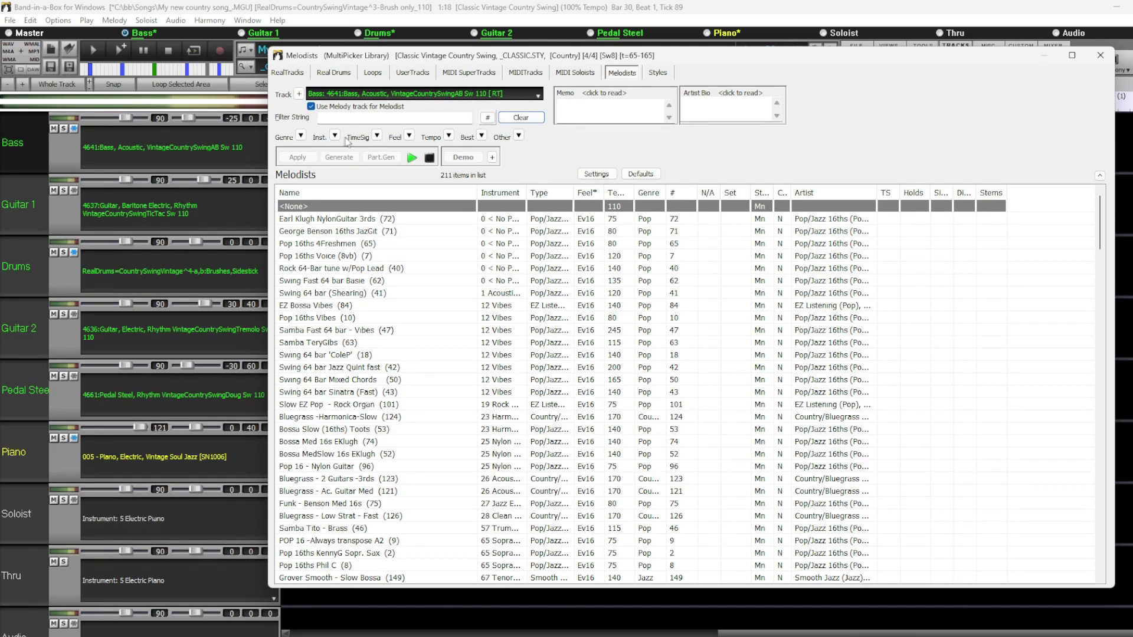
Filter the Melodists list by the current style's 4/4 time signature and the Swing 8ths feel.
click(376, 136)
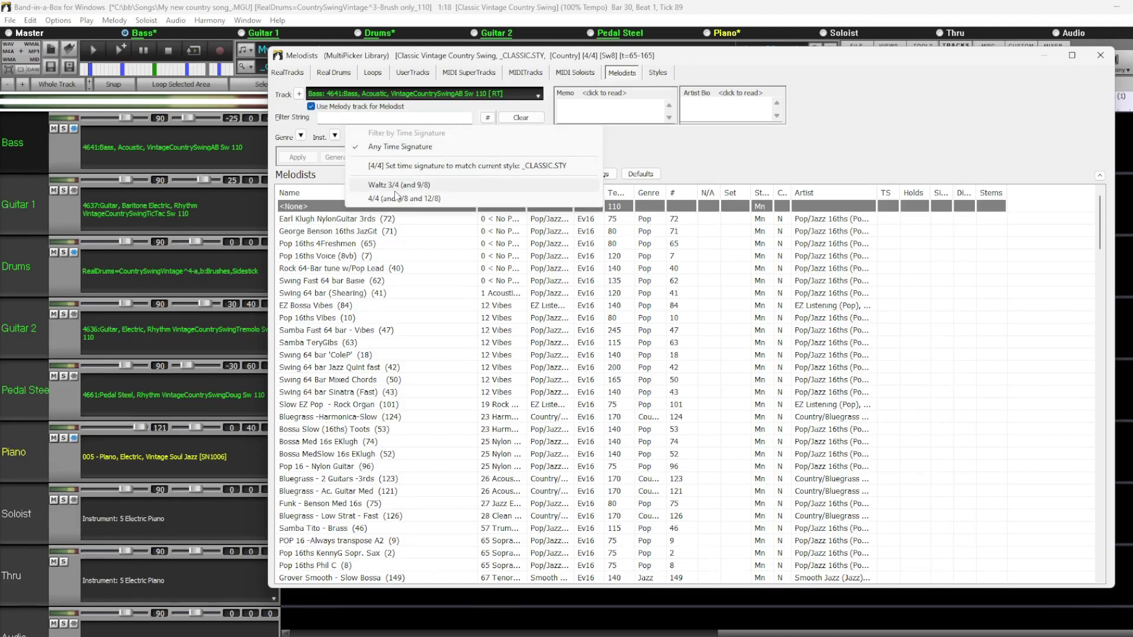
click(407, 167)
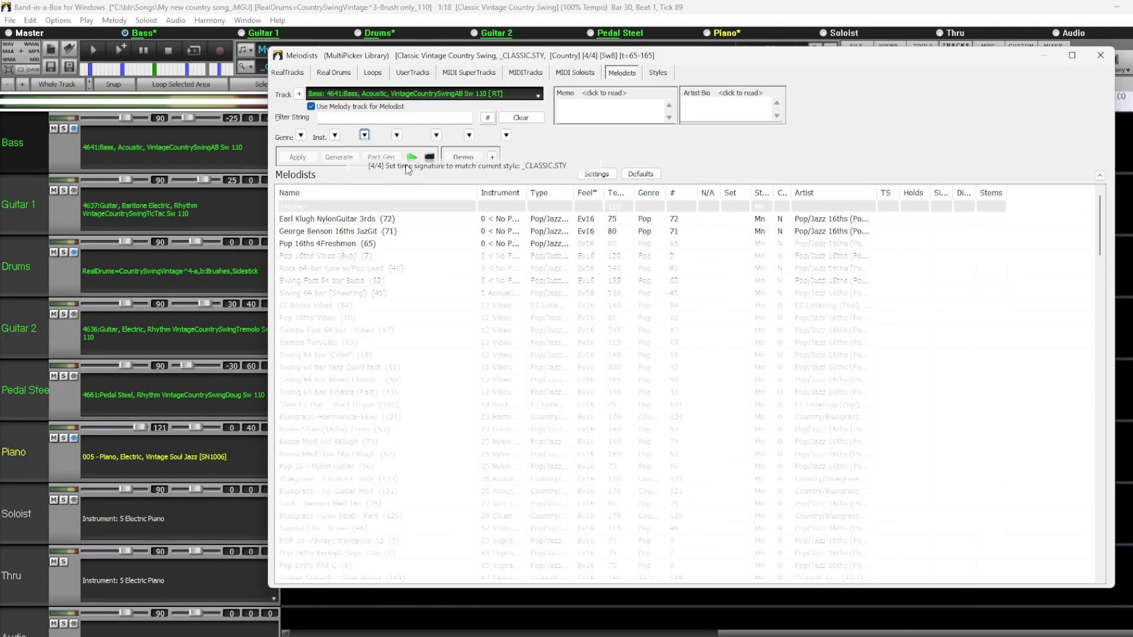
click(397, 135)
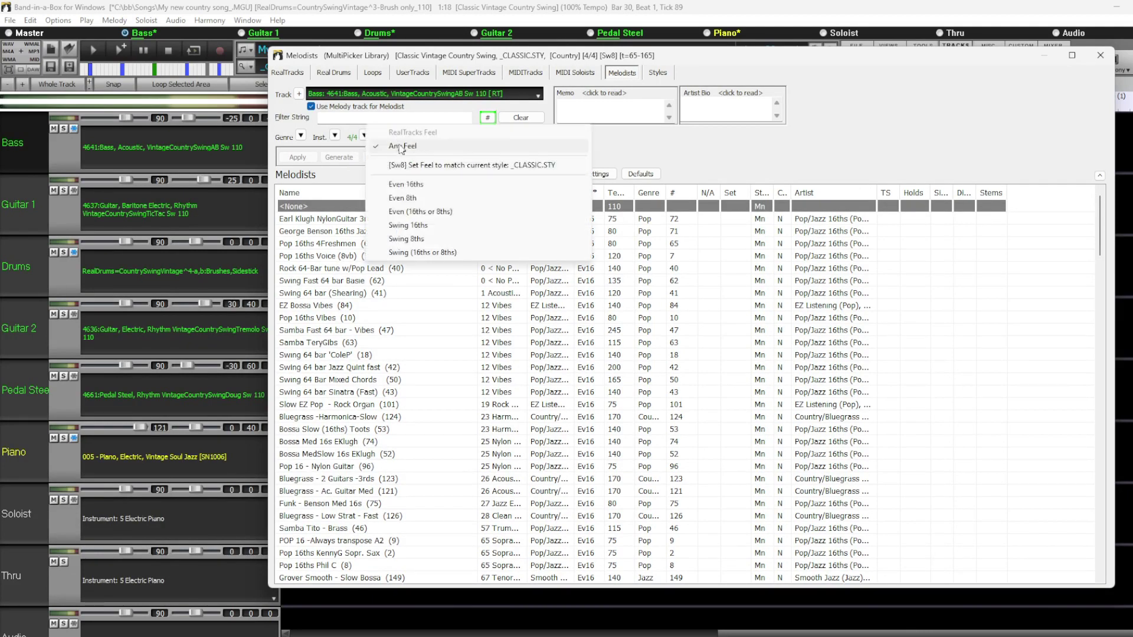
click(422, 240)
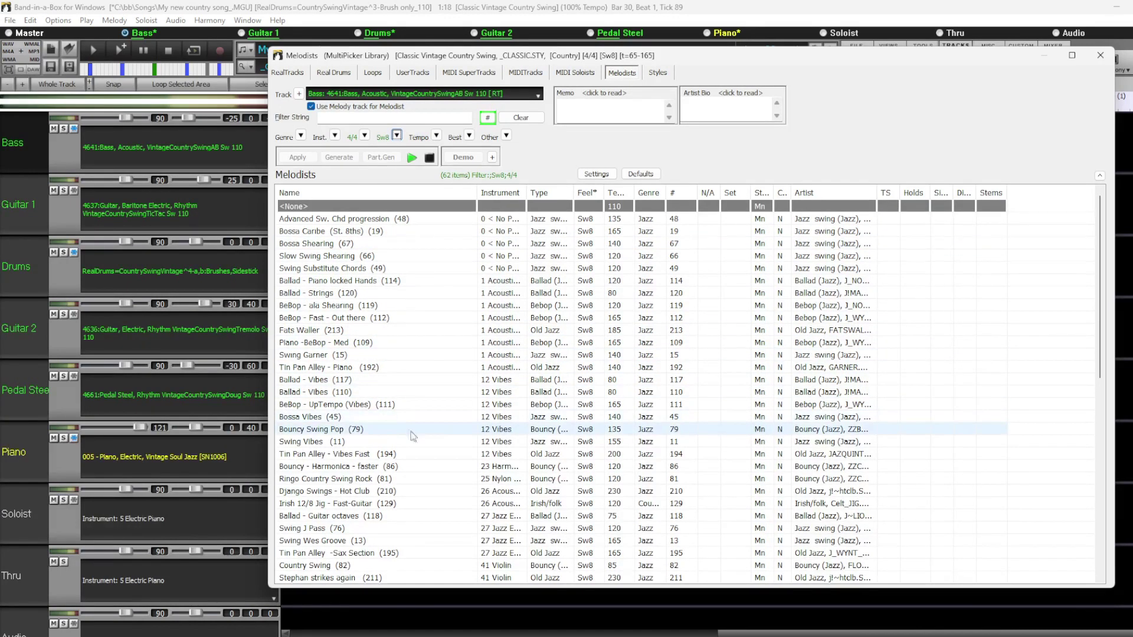
Audition the Melodist demos Bouncy Swing Pop (79) and Ringo Country Swing Rock (81), and stop playback.
click(435, 429)
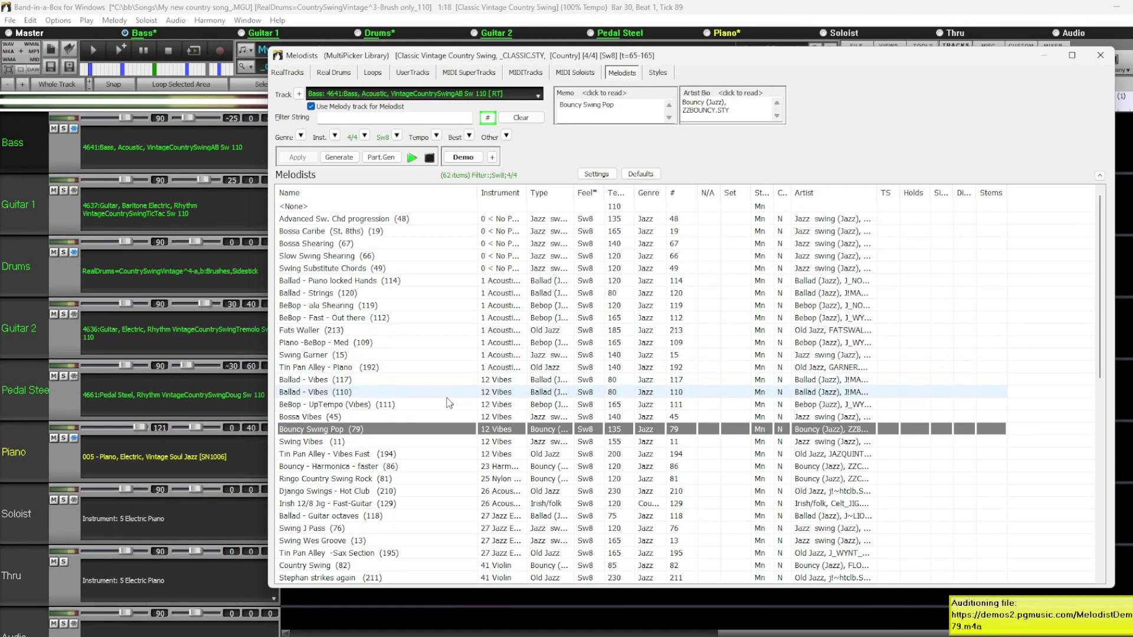
click(460, 481)
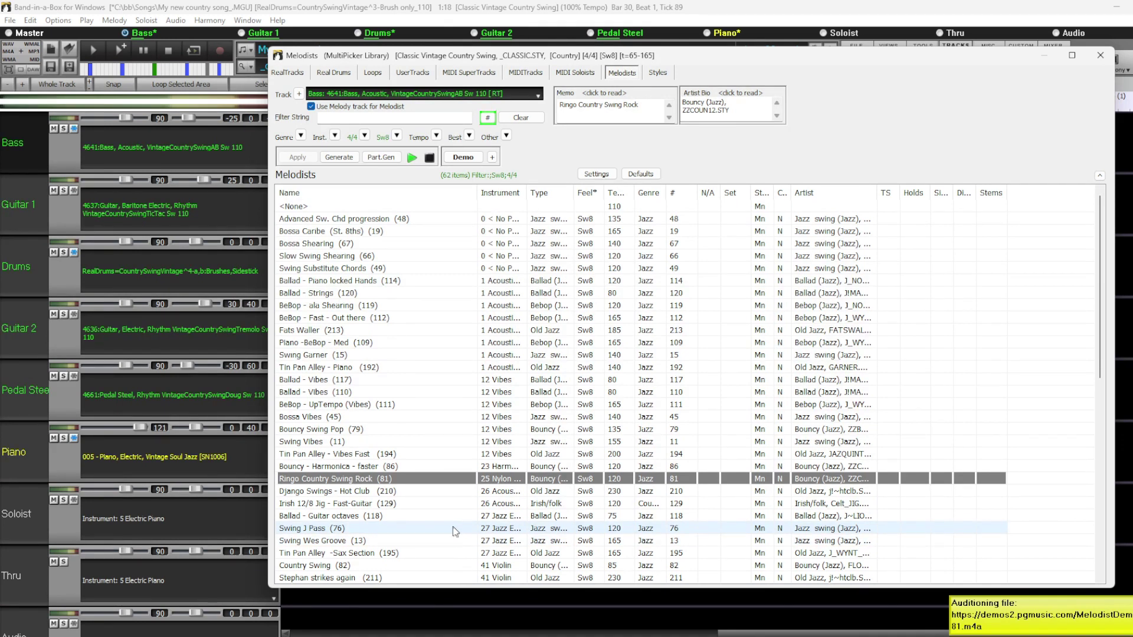
click(429, 158)
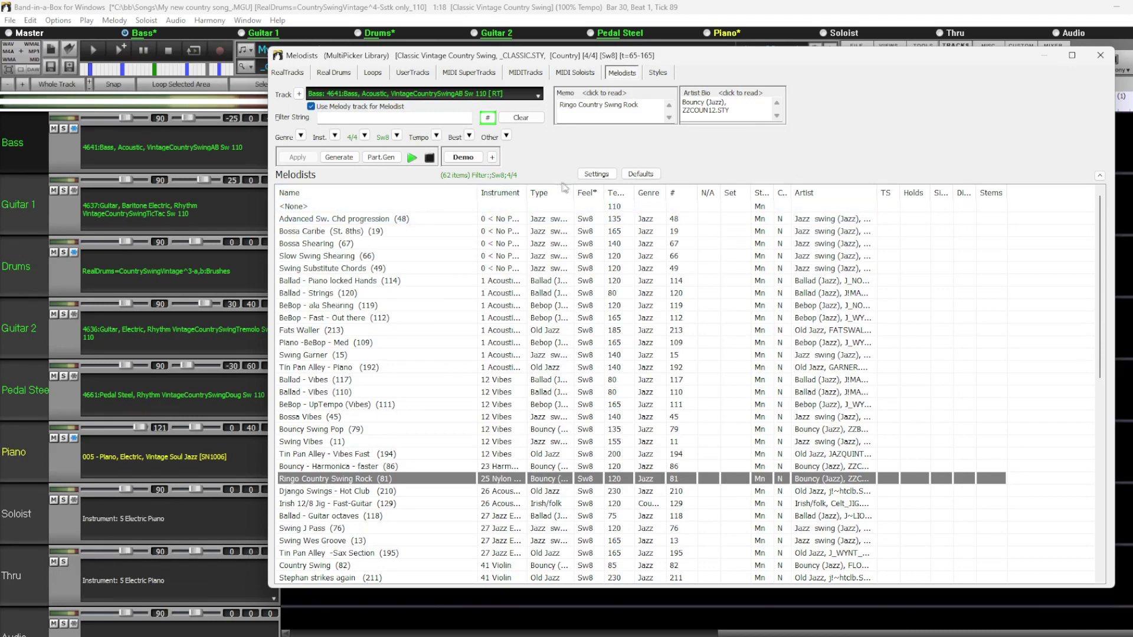
Set the Melodist to generate only the melody, excluding chords, title and style change.
click(599, 174)
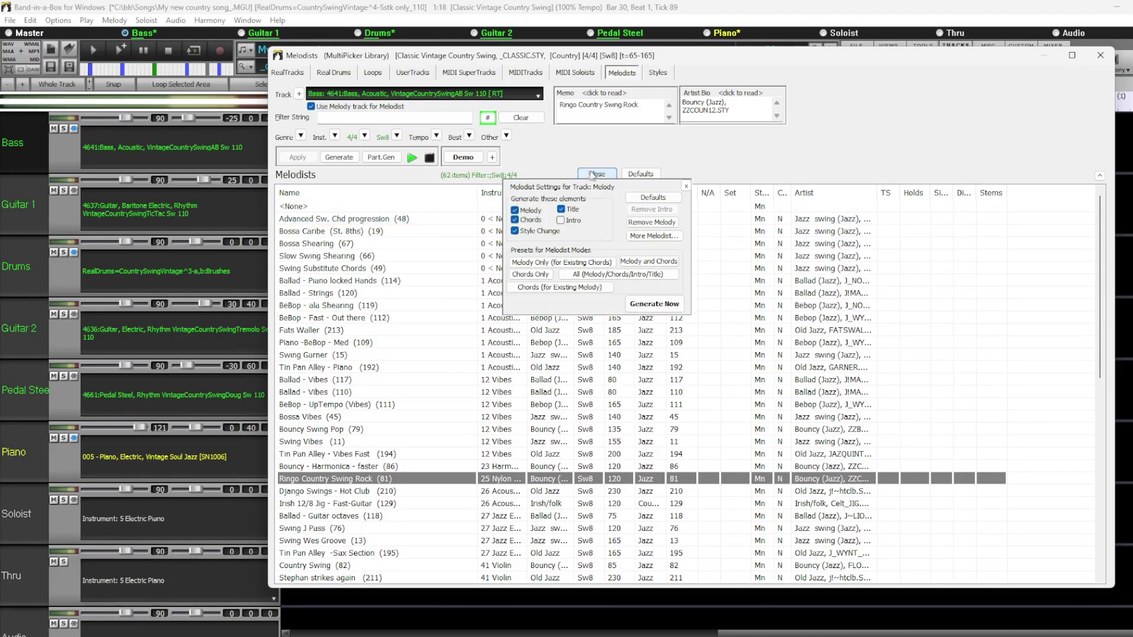
click(516, 220)
click(560, 210)
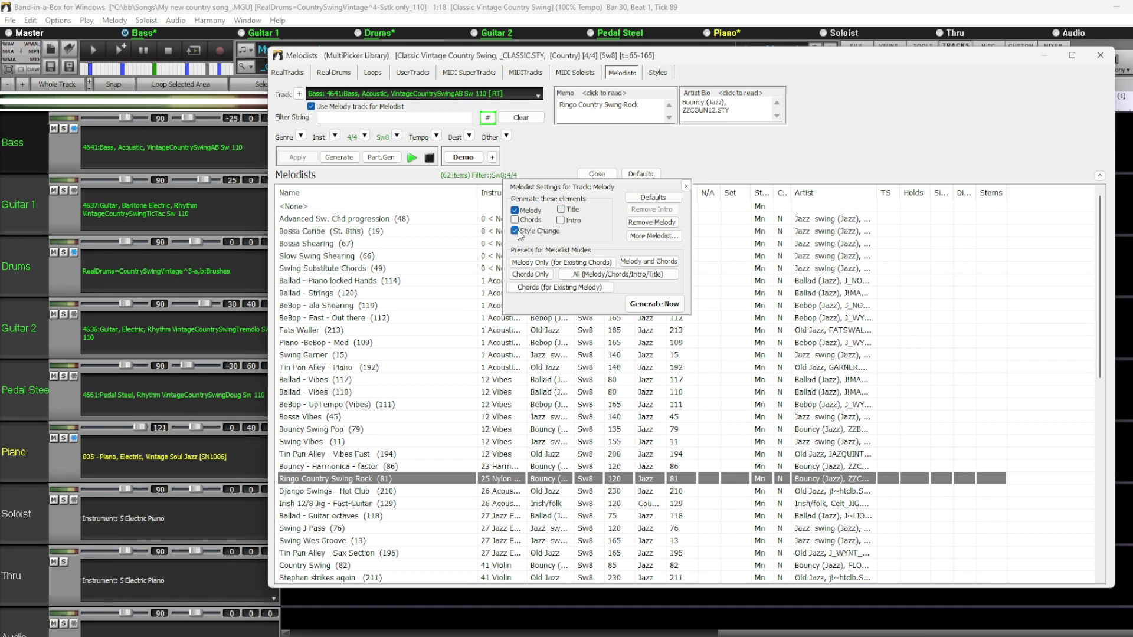
click(514, 232)
Generate a Ringo Country Swing Rock (81) melody on the Soloist track, turning off use of the Melody track, and close the MultiPicker.
click(312, 106)
click(19, 515)
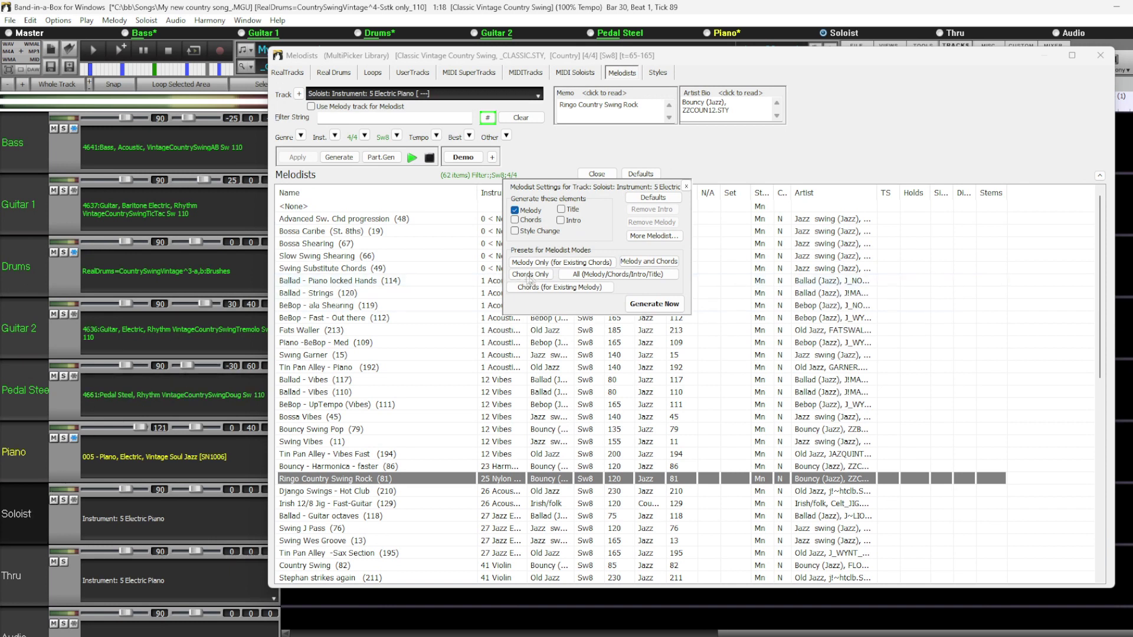
click(659, 305)
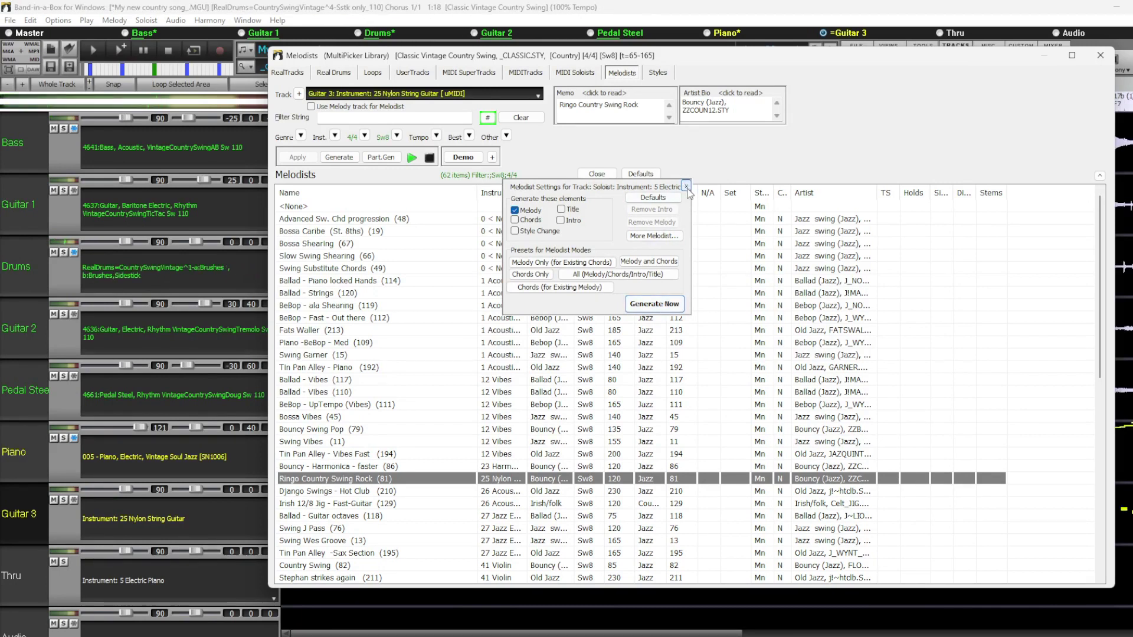
click(686, 188)
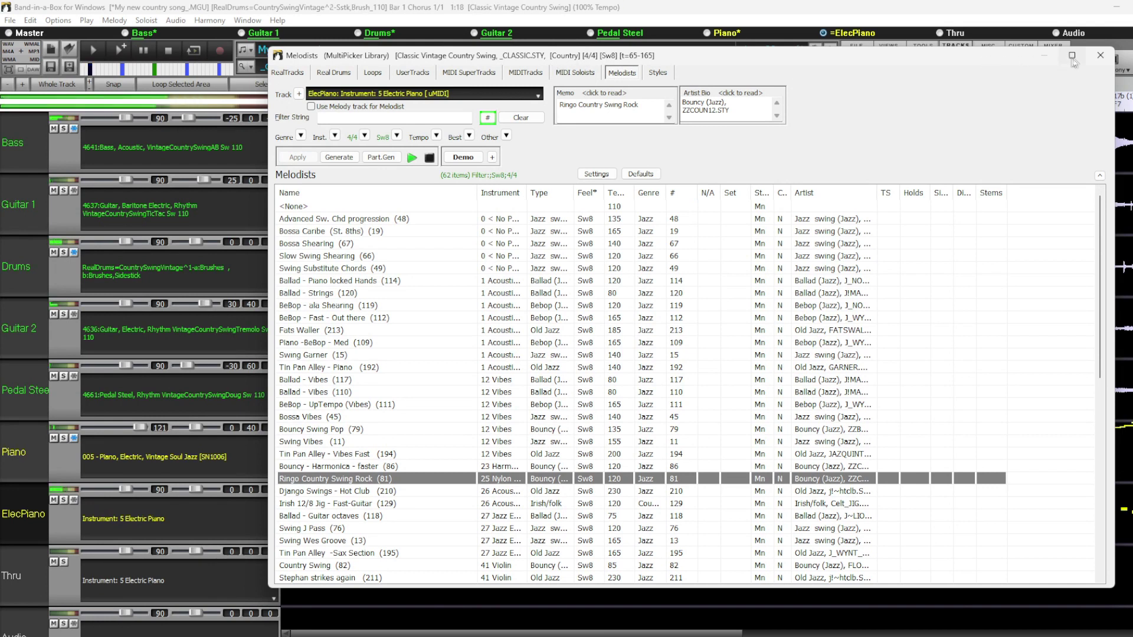
click(1100, 55)
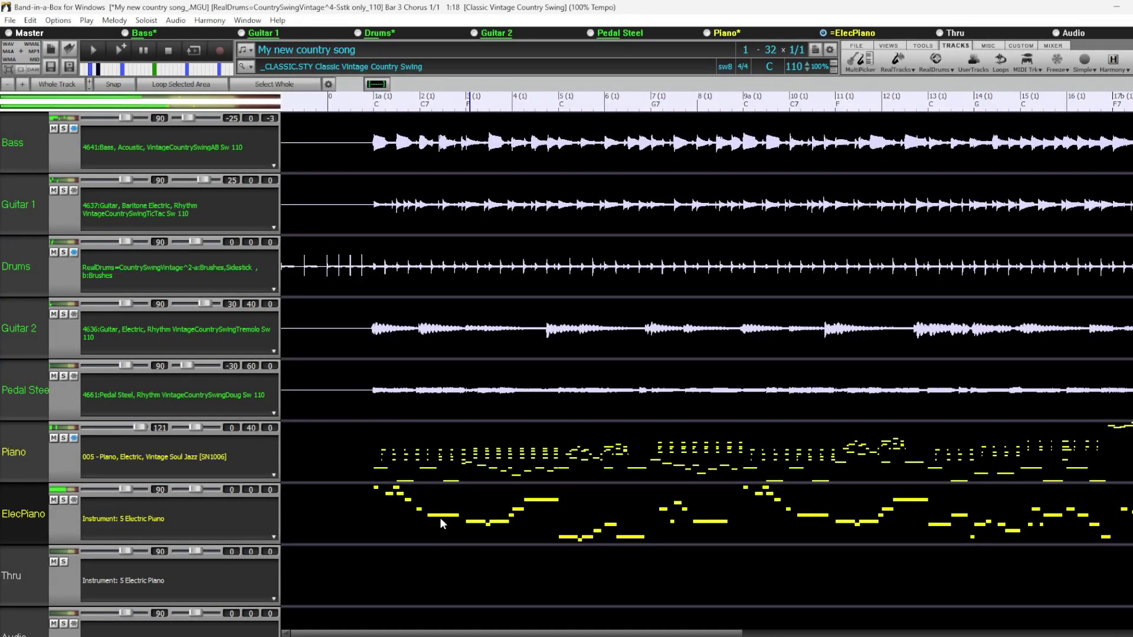
Stop playback and filter the Hi-Q MIDI patches for the Guitar 3 track by "electric guitar tremolo".
click(410, 505)
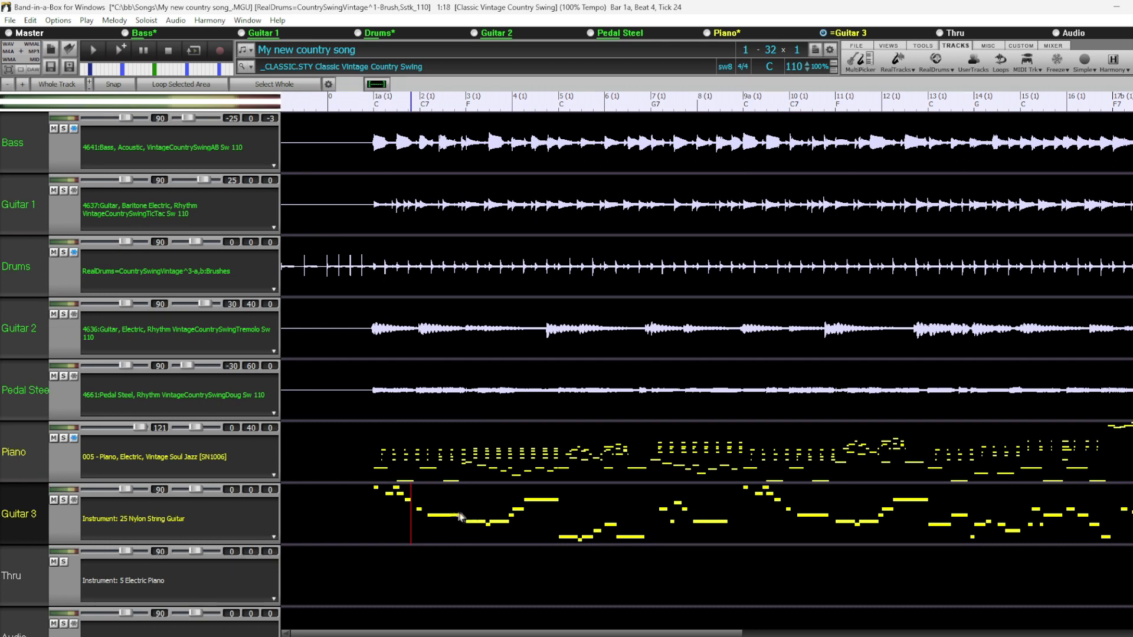
click(127, 519)
mouse_move(131, 522)
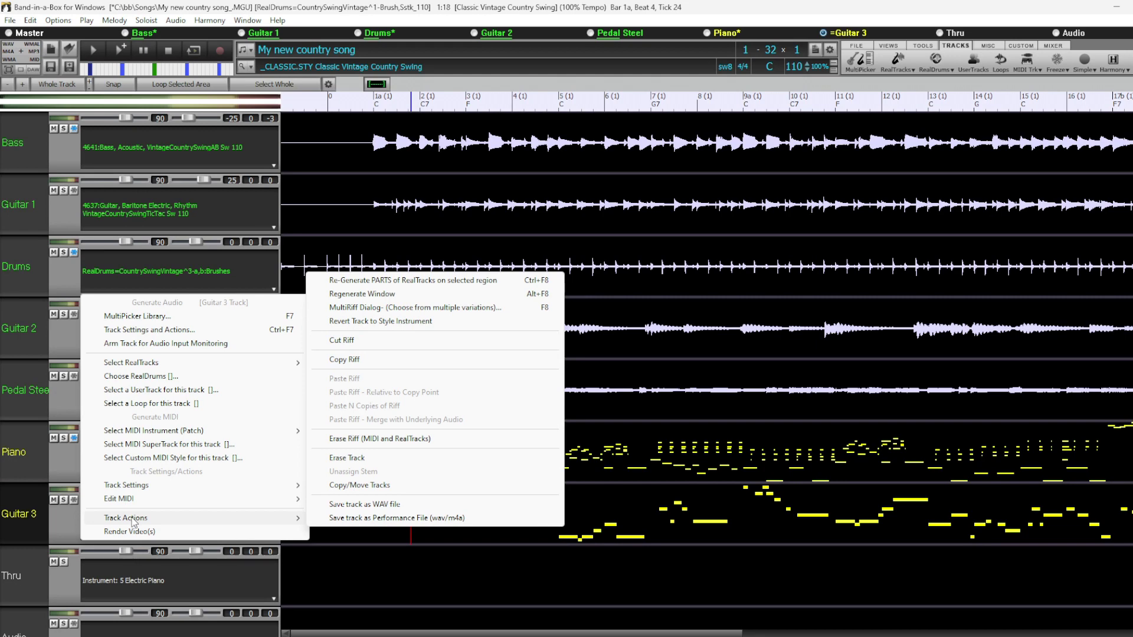
mouse_move(277, 432)
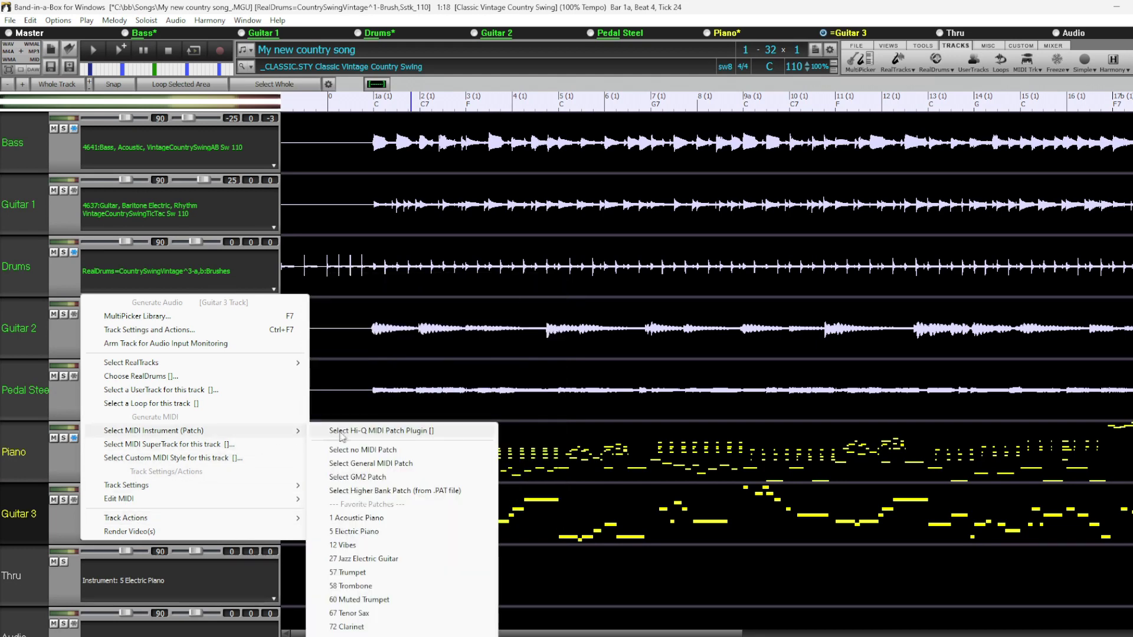
click(371, 433)
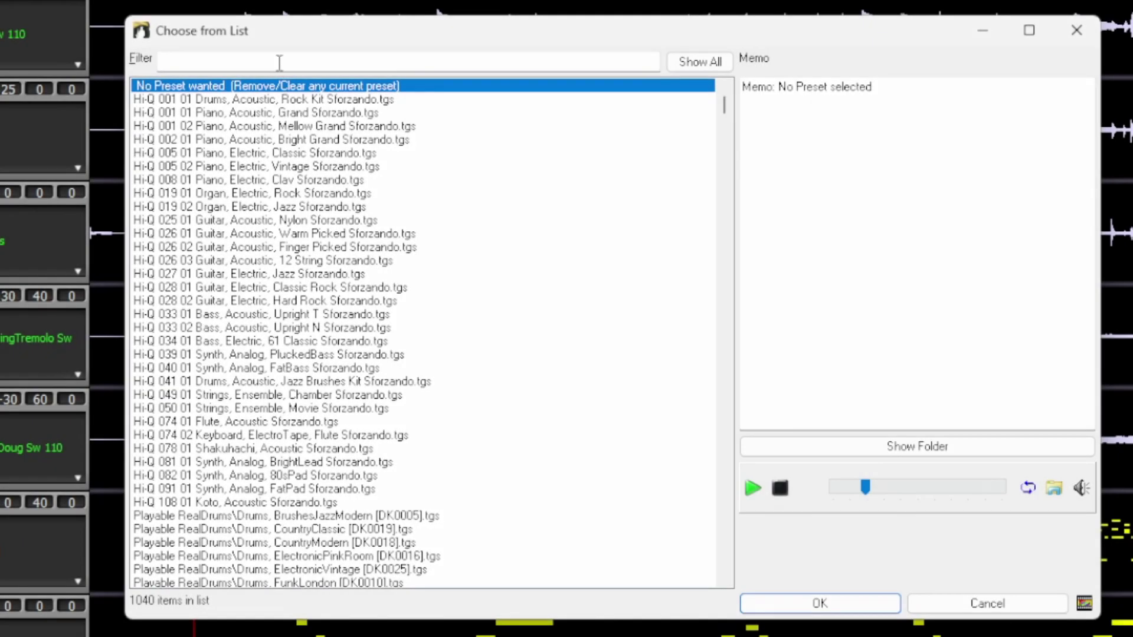
click(289, 61)
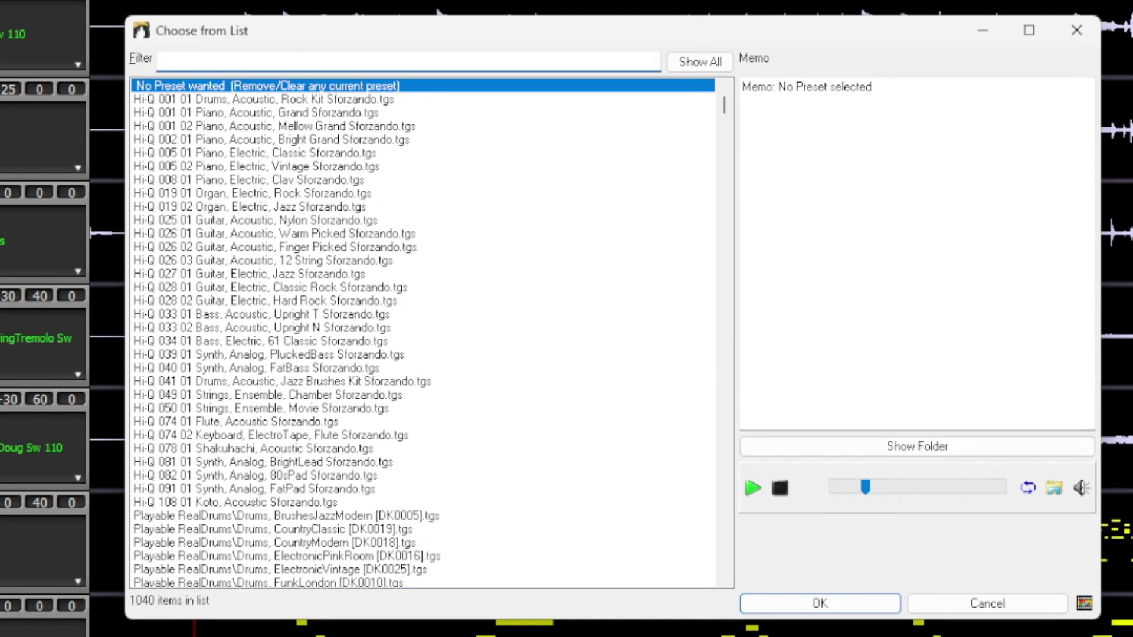
text(electric)
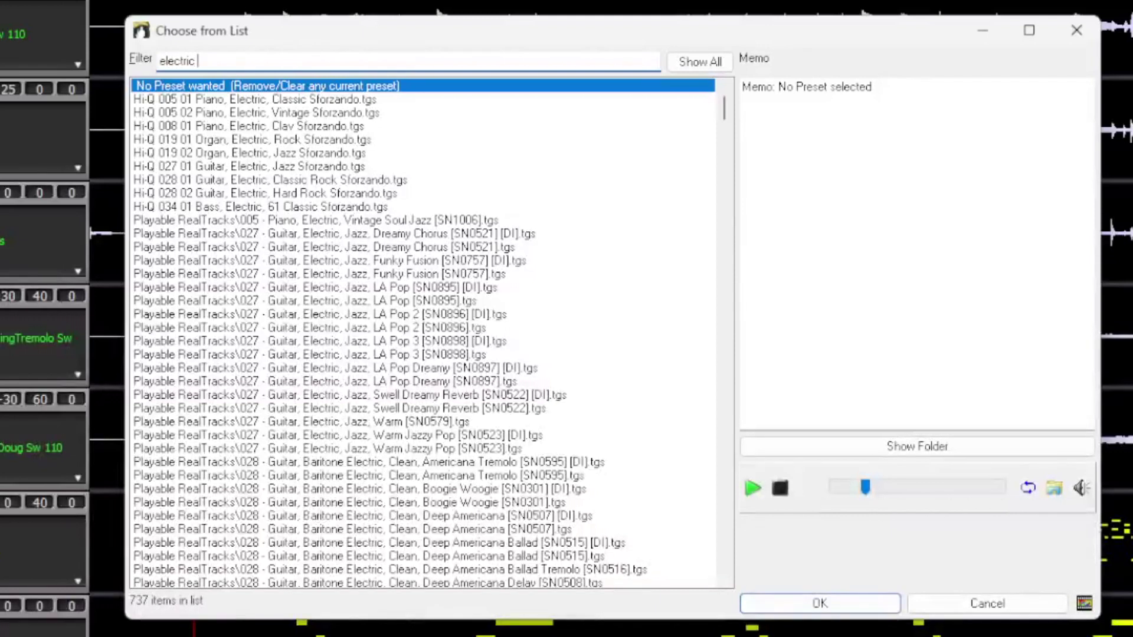
text( guitar)
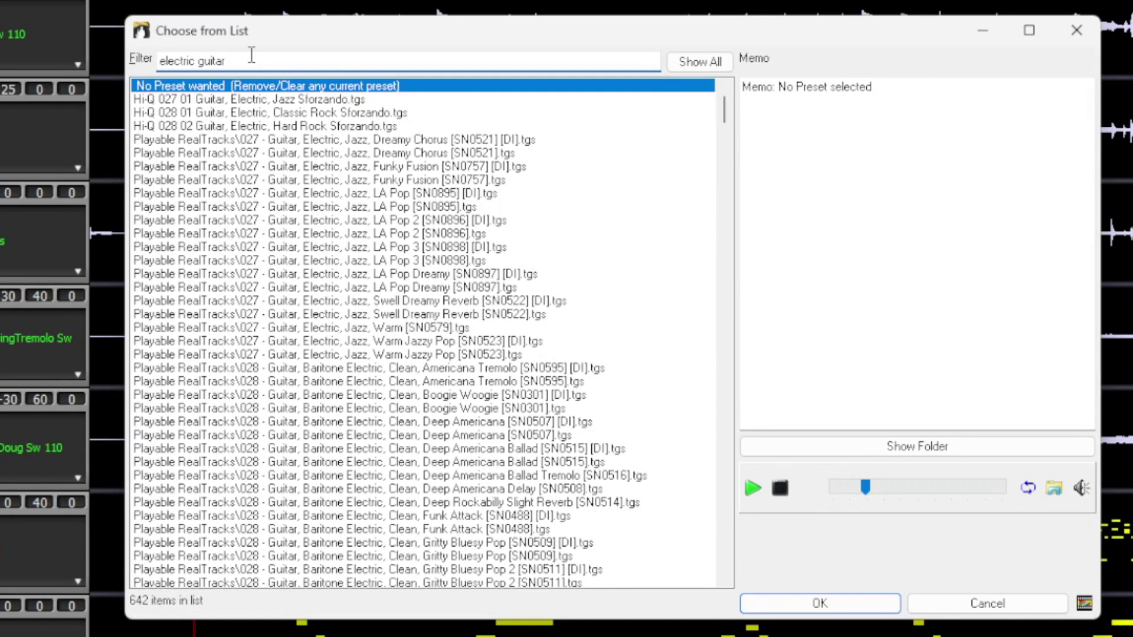
text(tremolo)
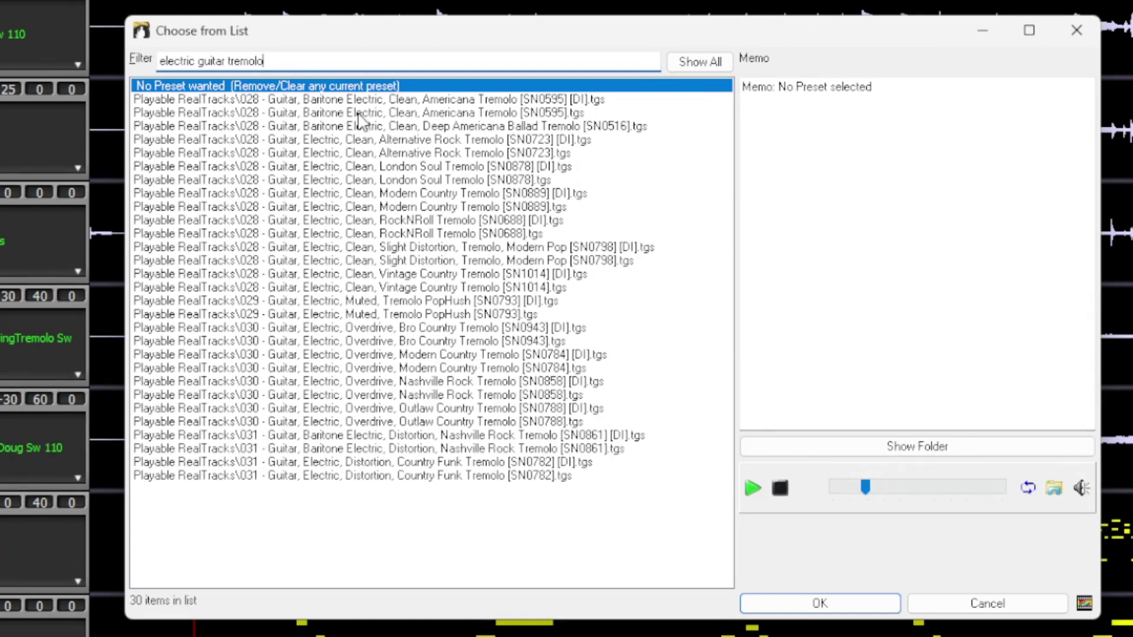
Audition the 028 Guitar, Baritone Electric, Clean, Americana Tremolo [SN0595] patch and assign it to the Guitar 3 track.
click(358, 113)
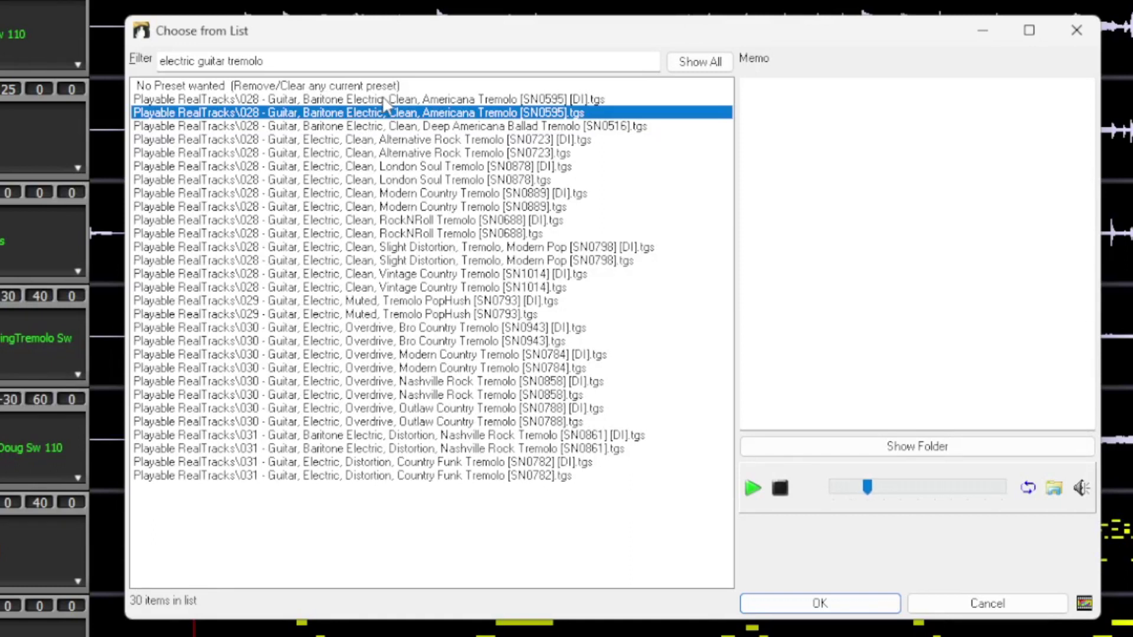
click(782, 491)
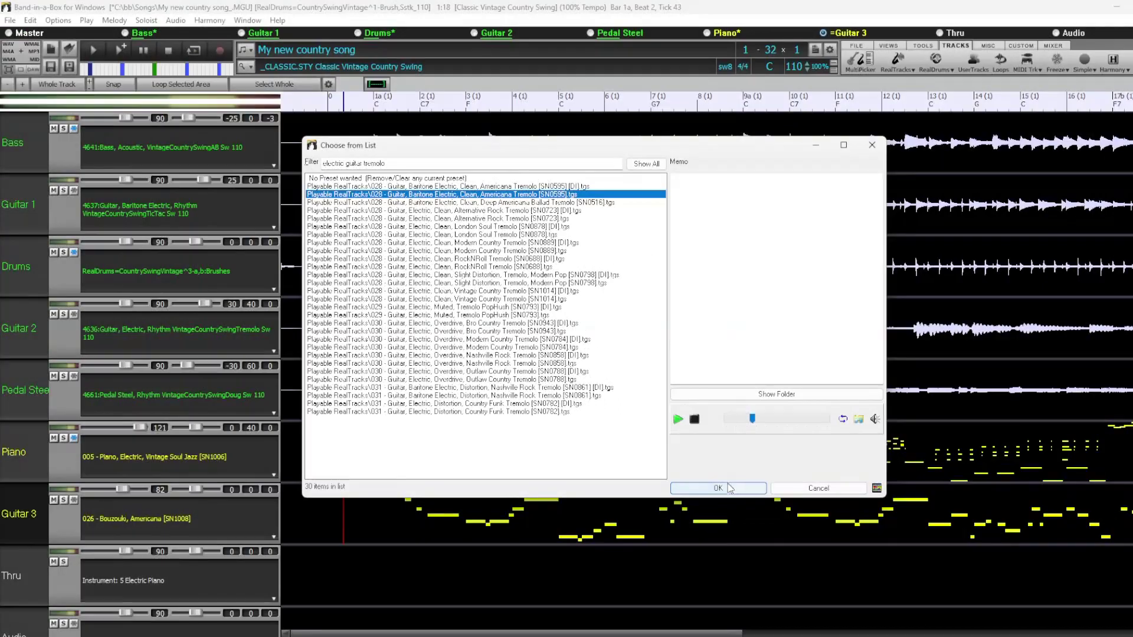
click(718, 489)
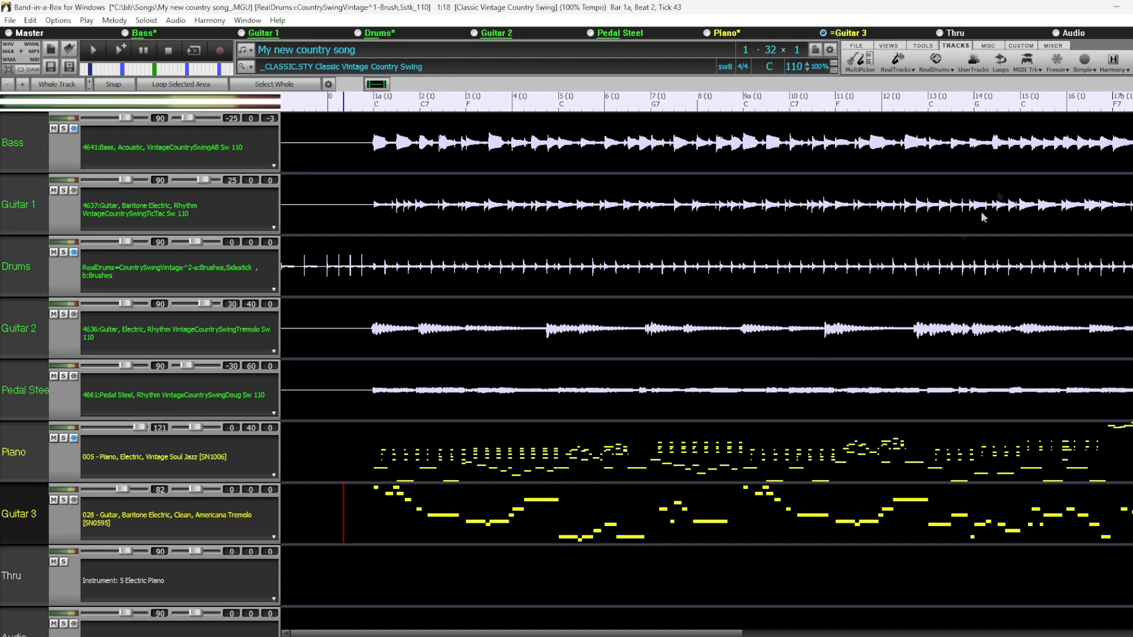
Lower all the Guitar 3 notes by two octaves in the Piano Roll and play back the opening bars.
click(888, 46)
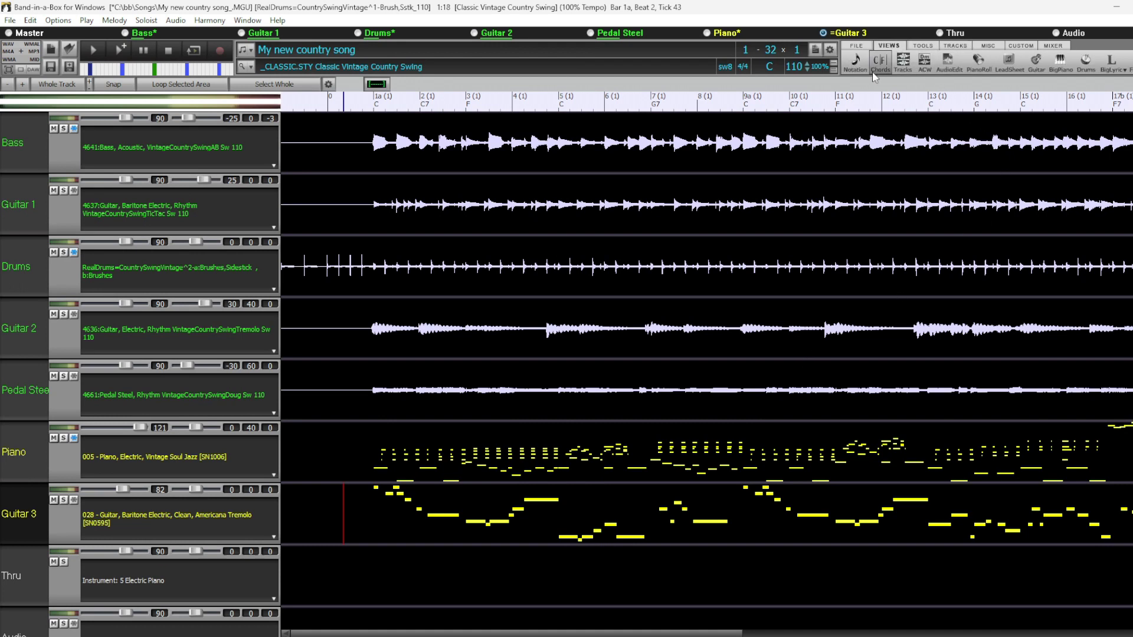
click(980, 64)
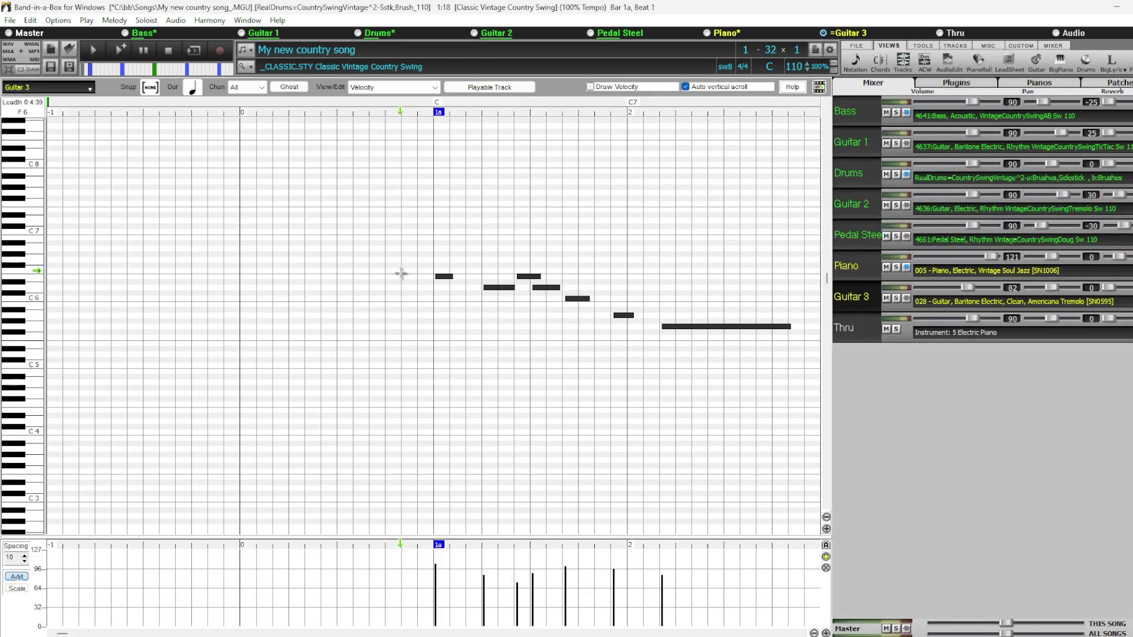
drag(37, 126, 24, 464)
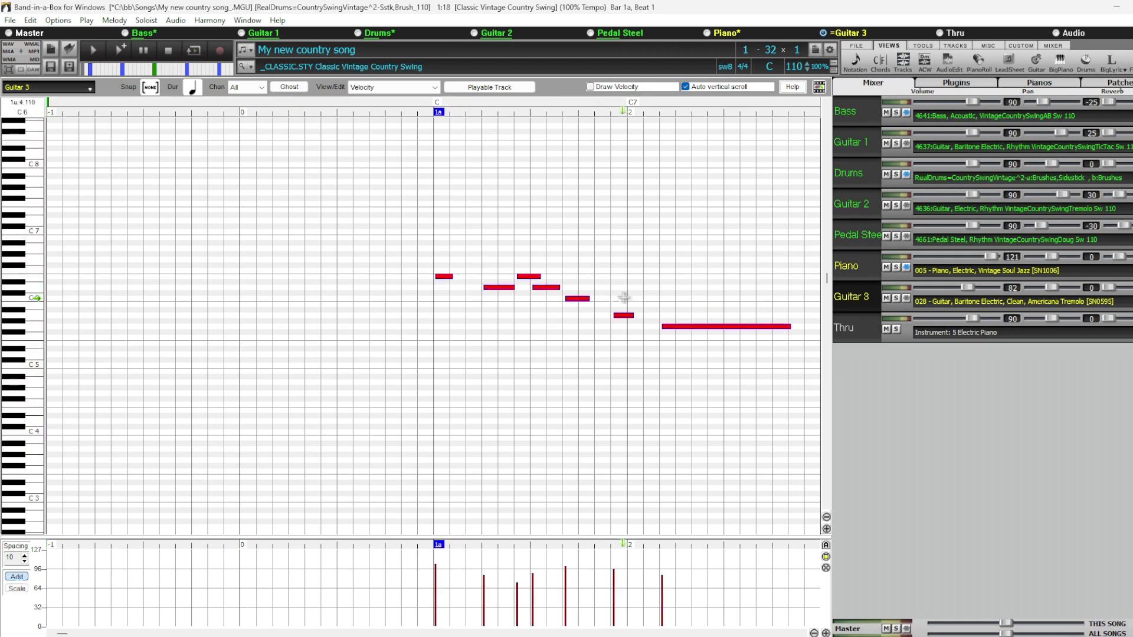
click(444, 275)
click(445, 279)
drag(445, 278, 447, 354)
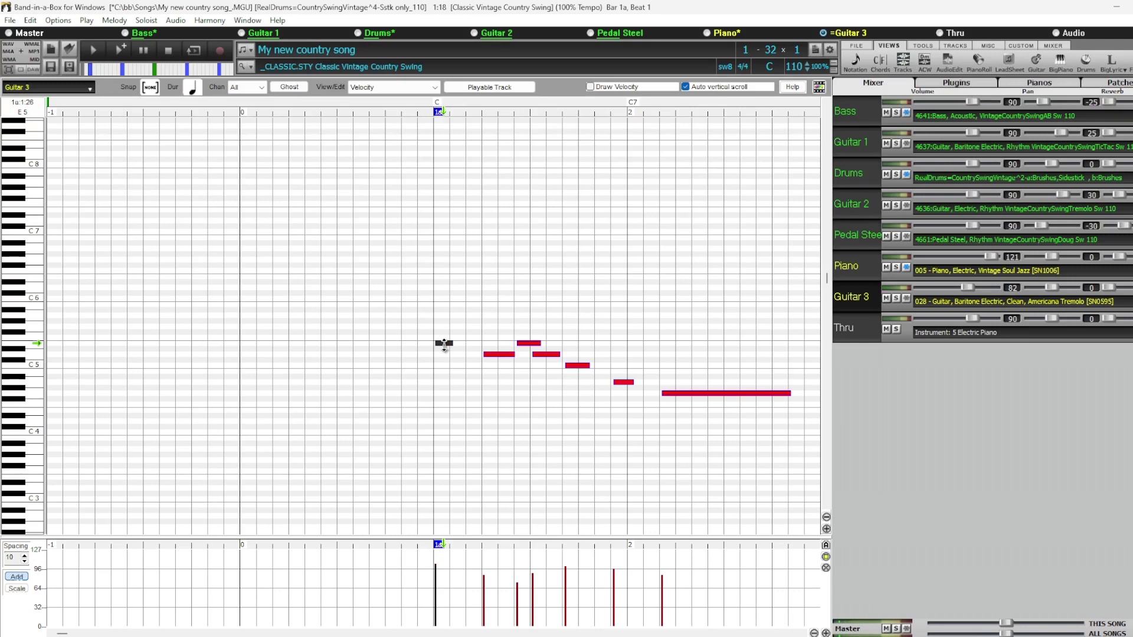
drag(444, 344, 444, 410)
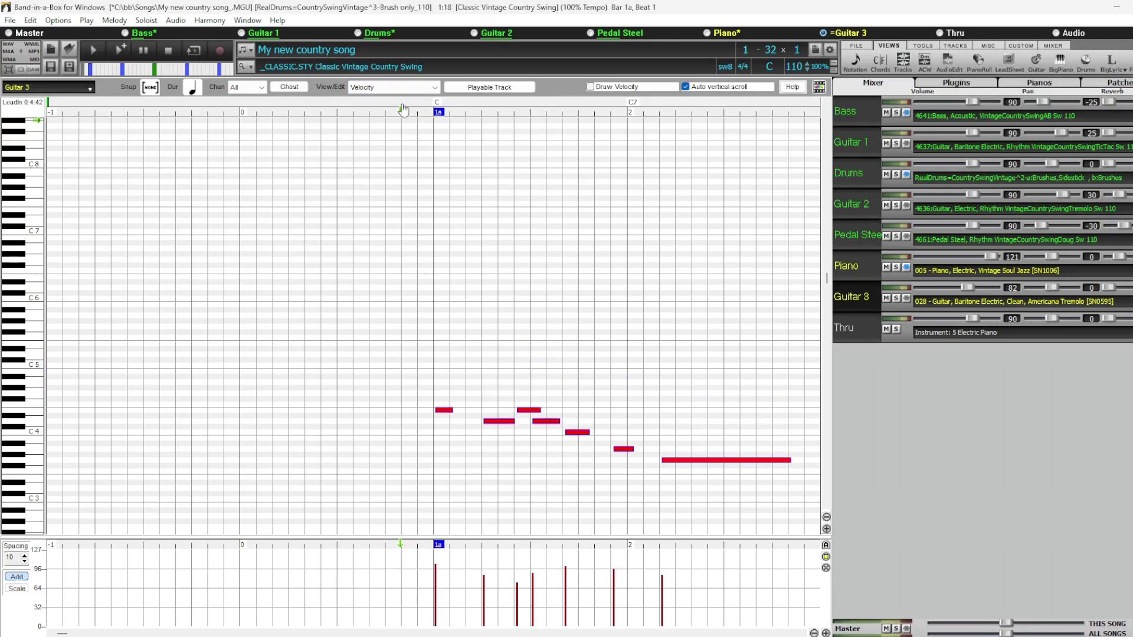
click(403, 108)
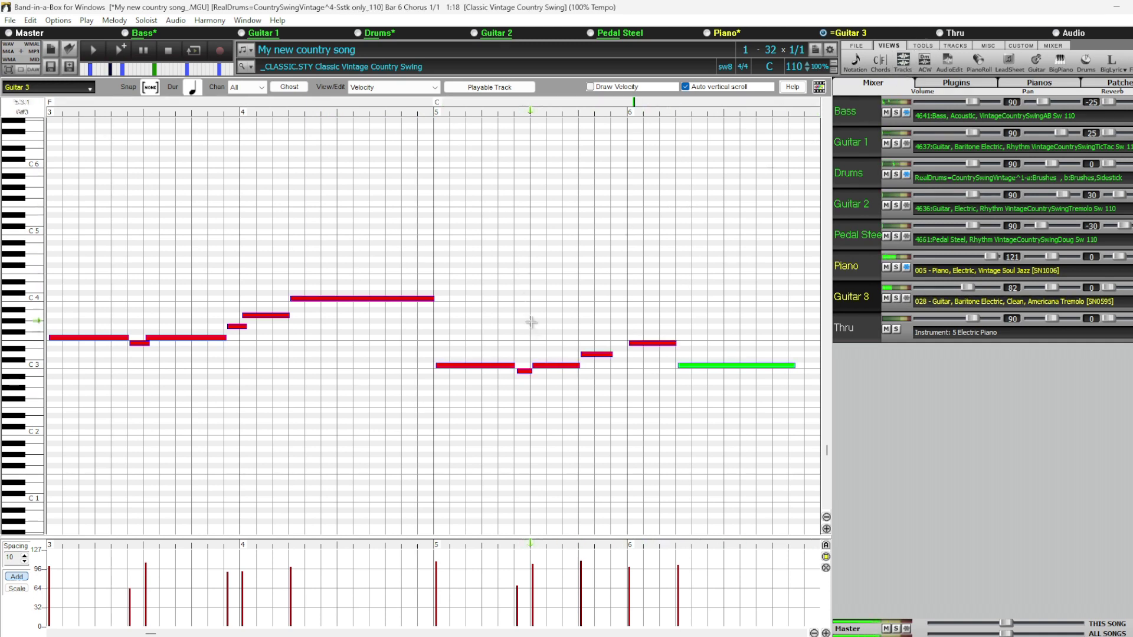
key(Escape)
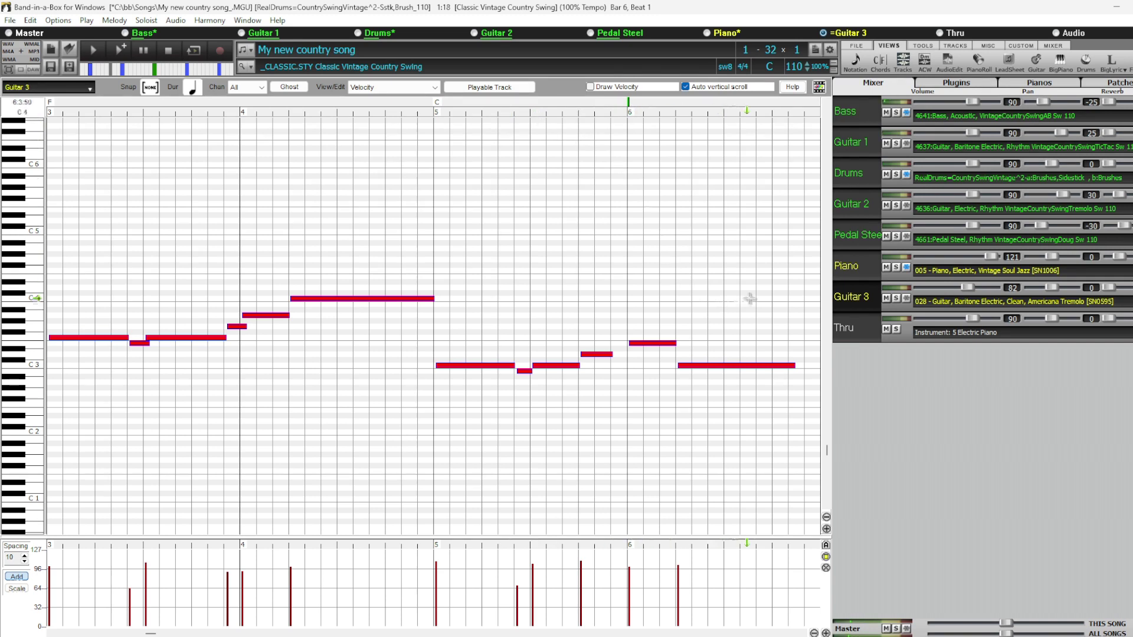
Delete all the Guitar 3 notes in bars 17 to 24 in the Piano Roll.
scroll(600, 402, down, 3)
scroll(657, 369, down, 3)
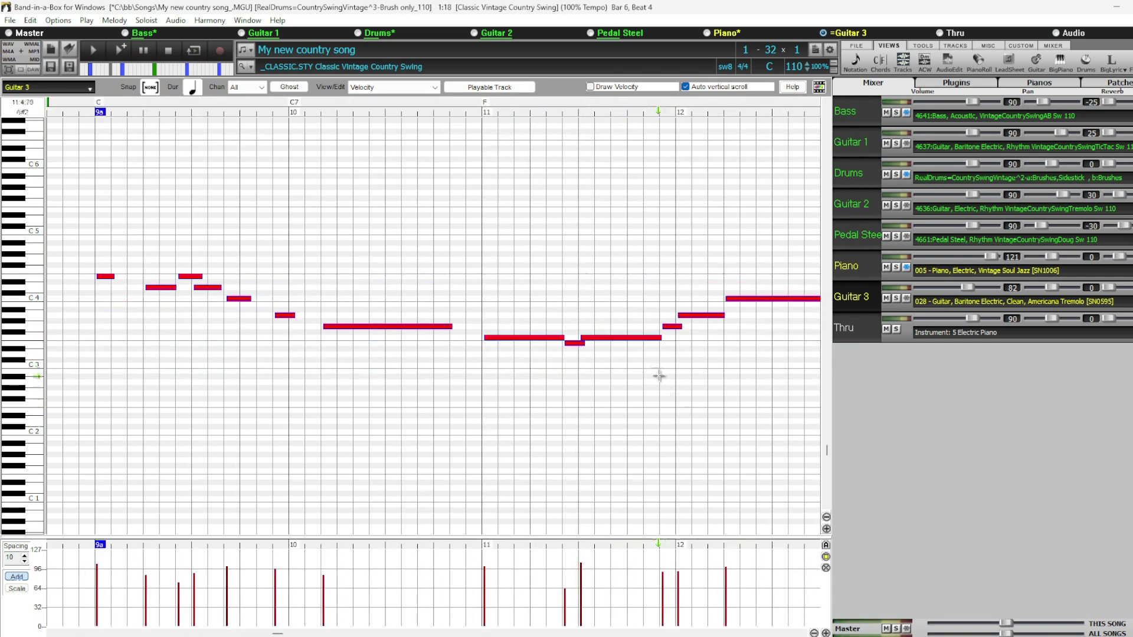
scroll(469, 314, down, 3)
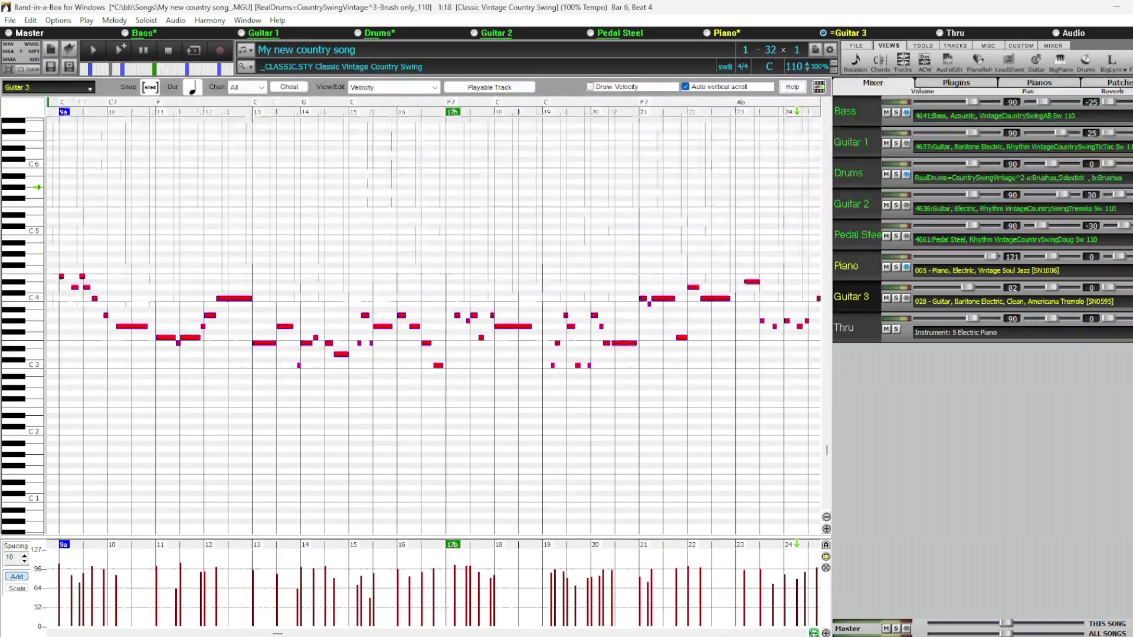
scroll(448, 250, up, 4)
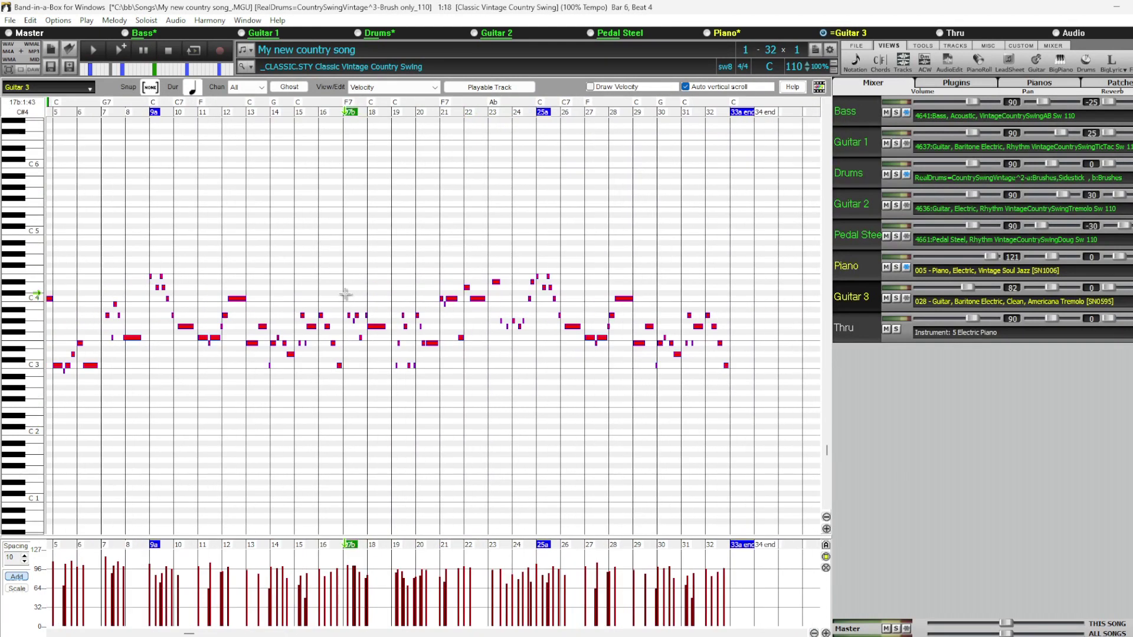
drag(346, 293, 528, 378)
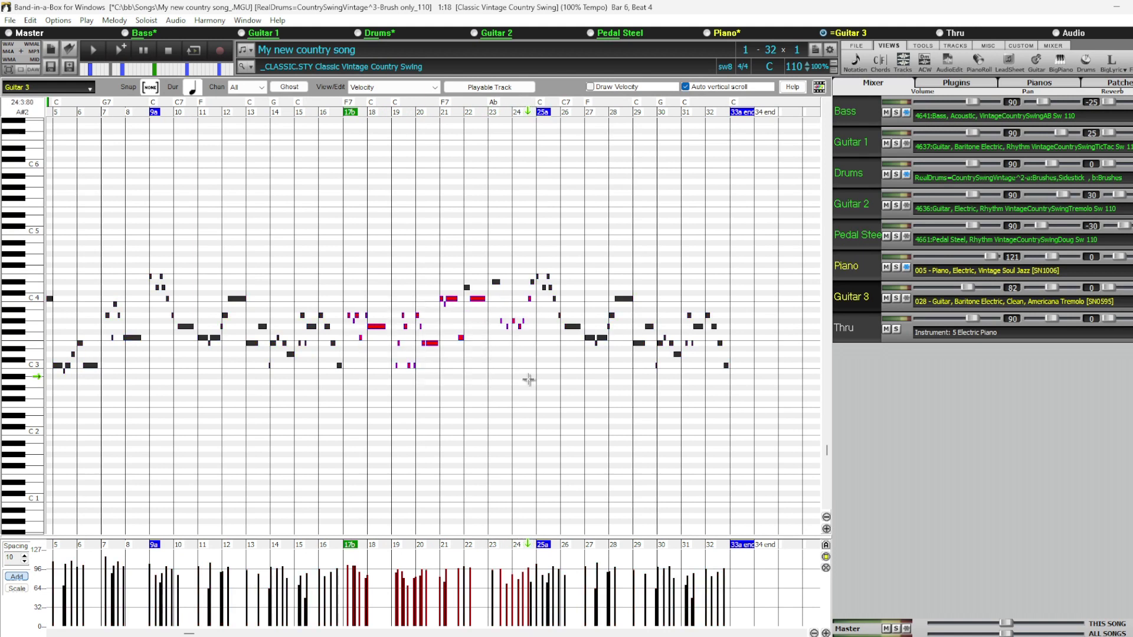
key(Delete)
drag(532, 254, 455, 321)
key(Delete)
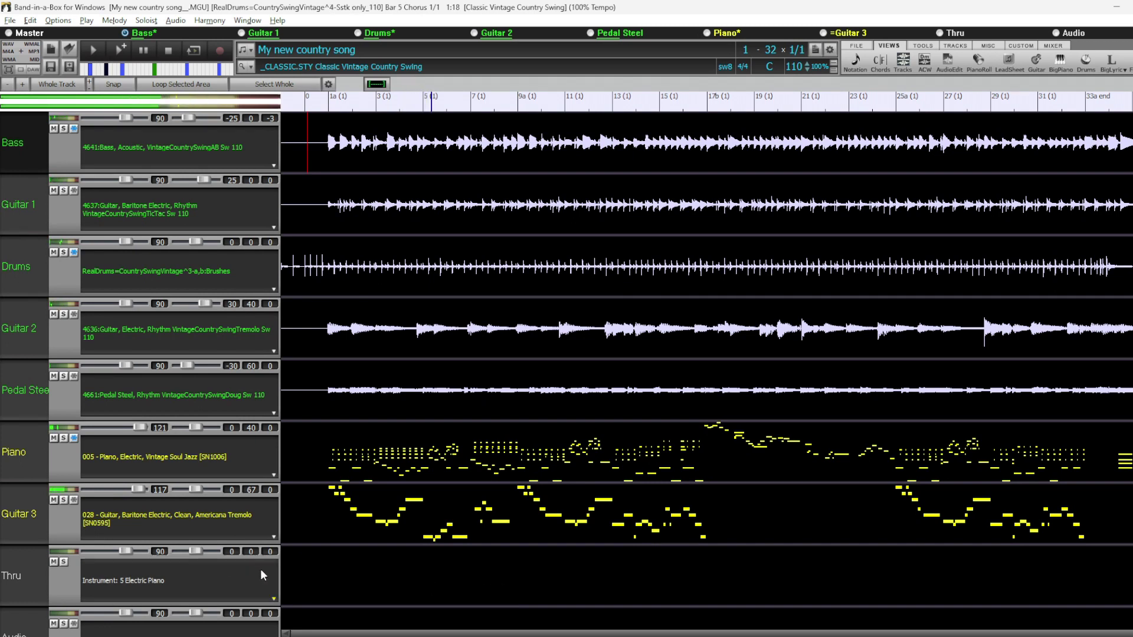
Adjust the Piano track's mix during playback, raising its reverb to 82 and fine-tuning its volume.
drag(251, 427, 259, 418)
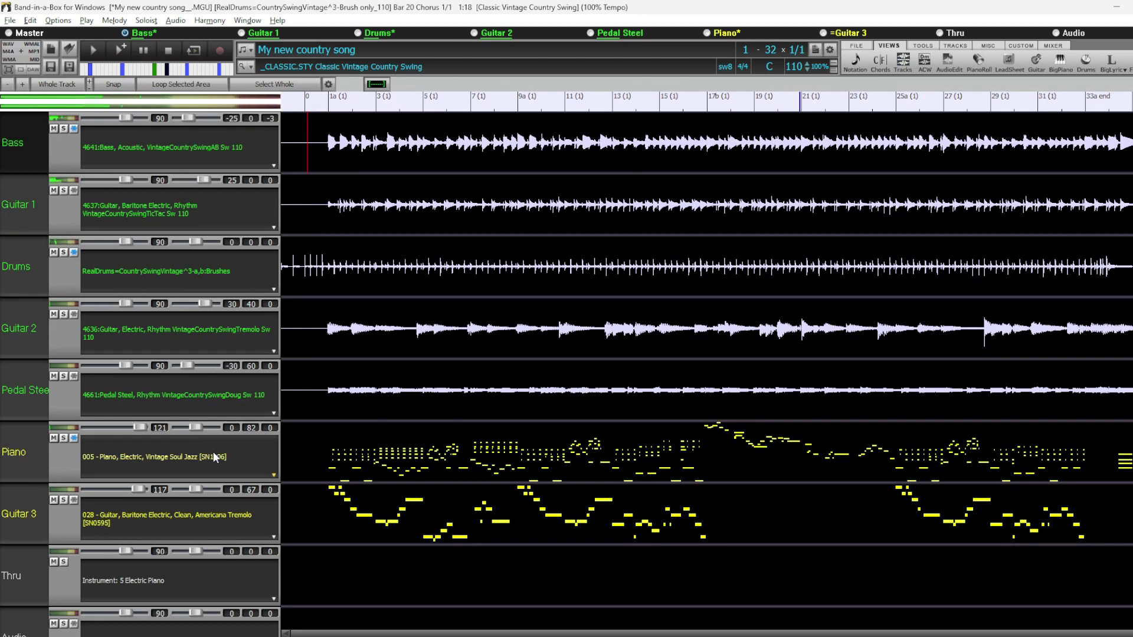
drag(140, 427, 142, 427)
drag(254, 426, 256, 434)
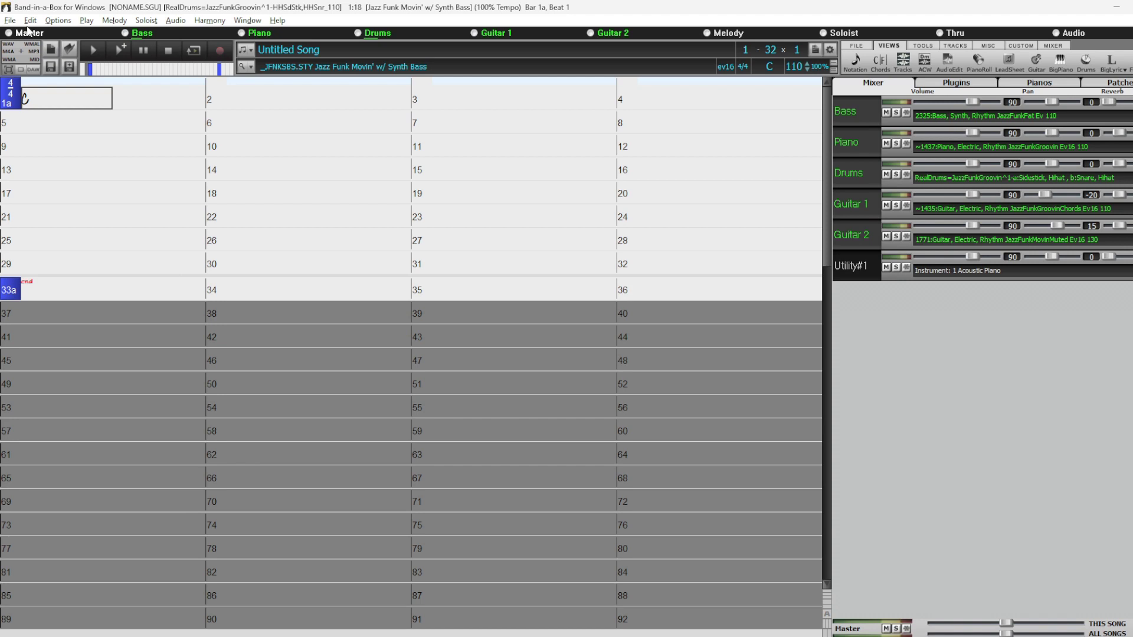
Import the LyricLab chords and lyrics file Shine_On.txt from the Songs folder into the blank song.
click(10, 20)
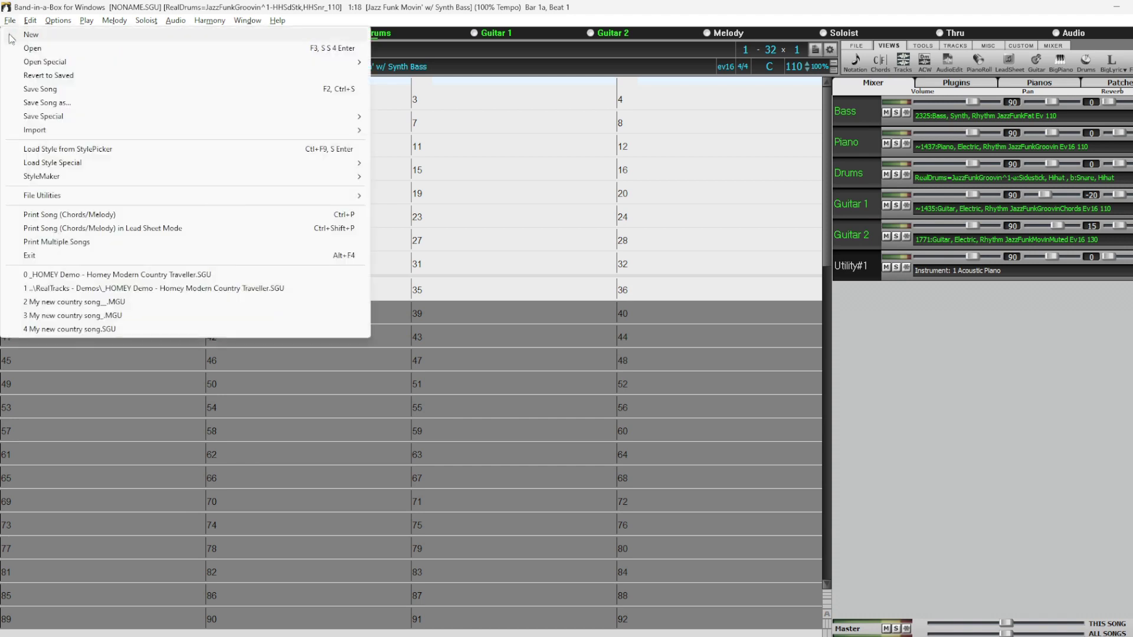
mouse_move(372, 66)
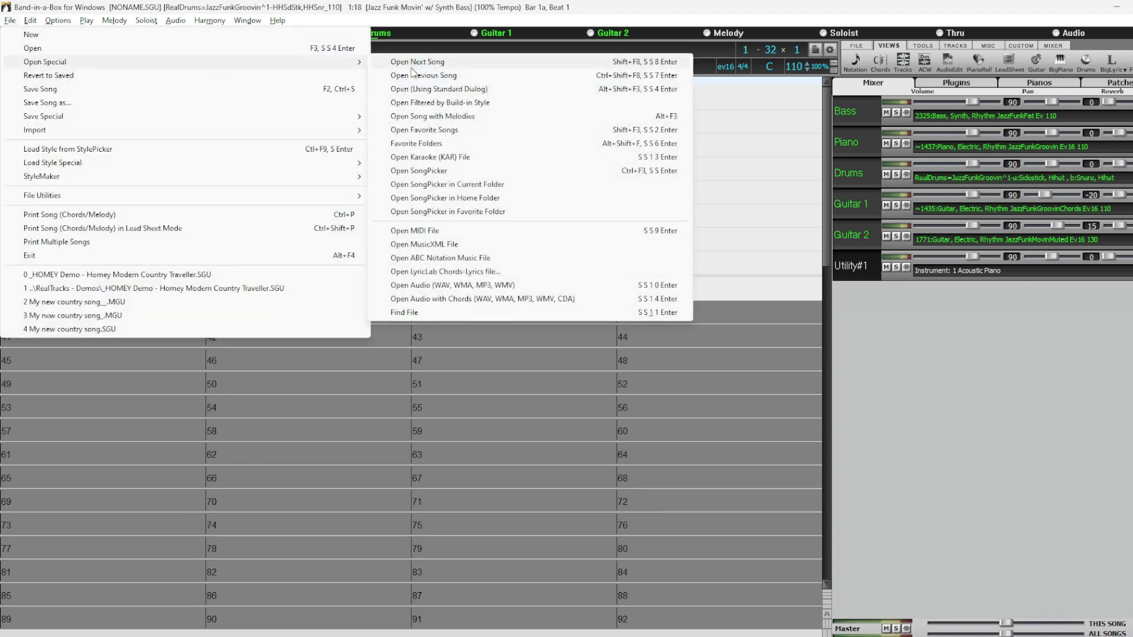
click(443, 278)
click(441, 314)
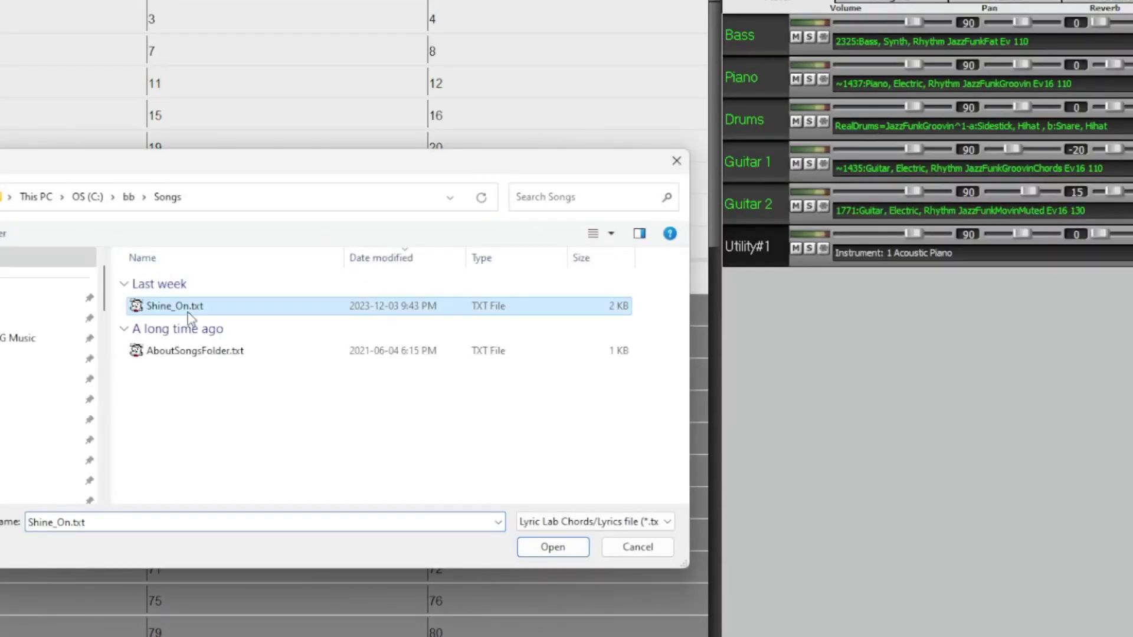
click(578, 549)
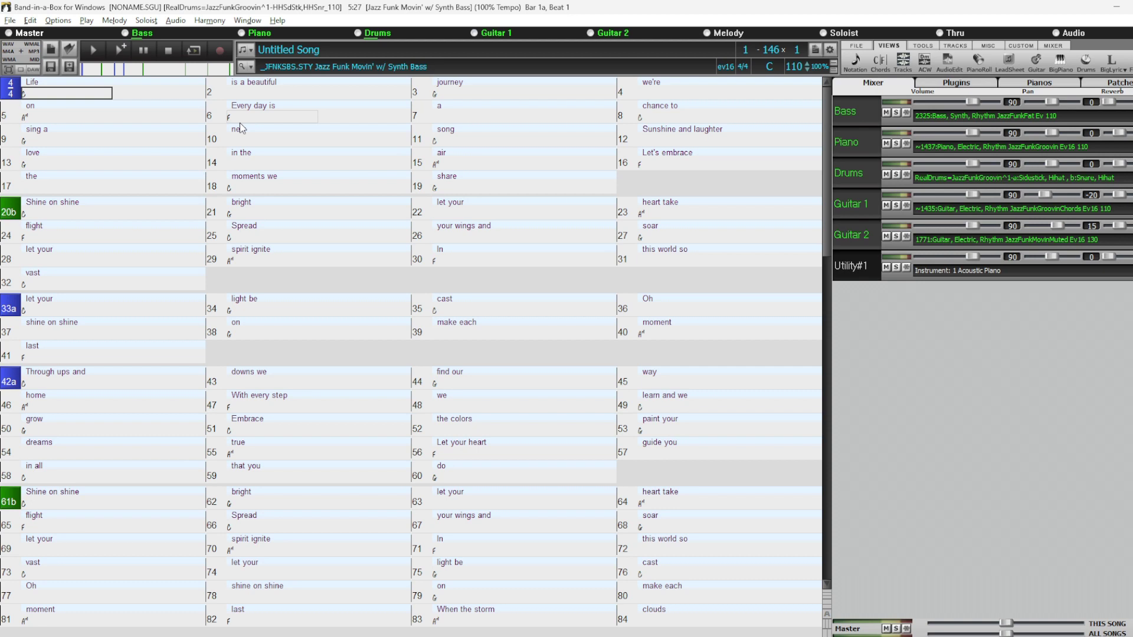
Open the Melodists list in the MultiPicker and filter it to the Pop/Rock genre.
key(shift+F5)
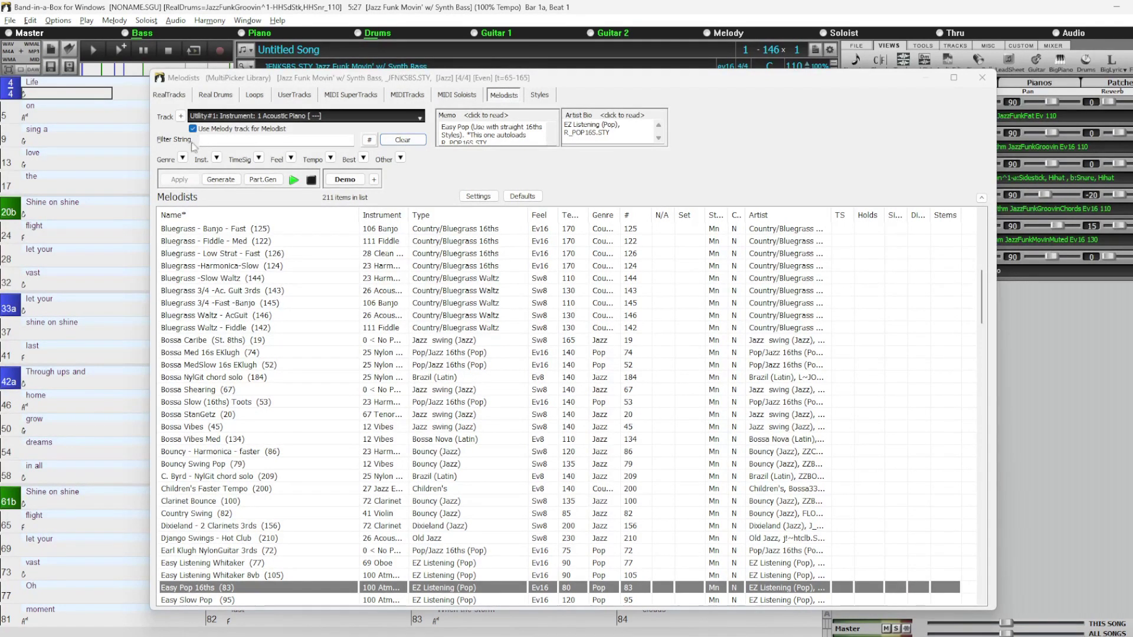
click(184, 159)
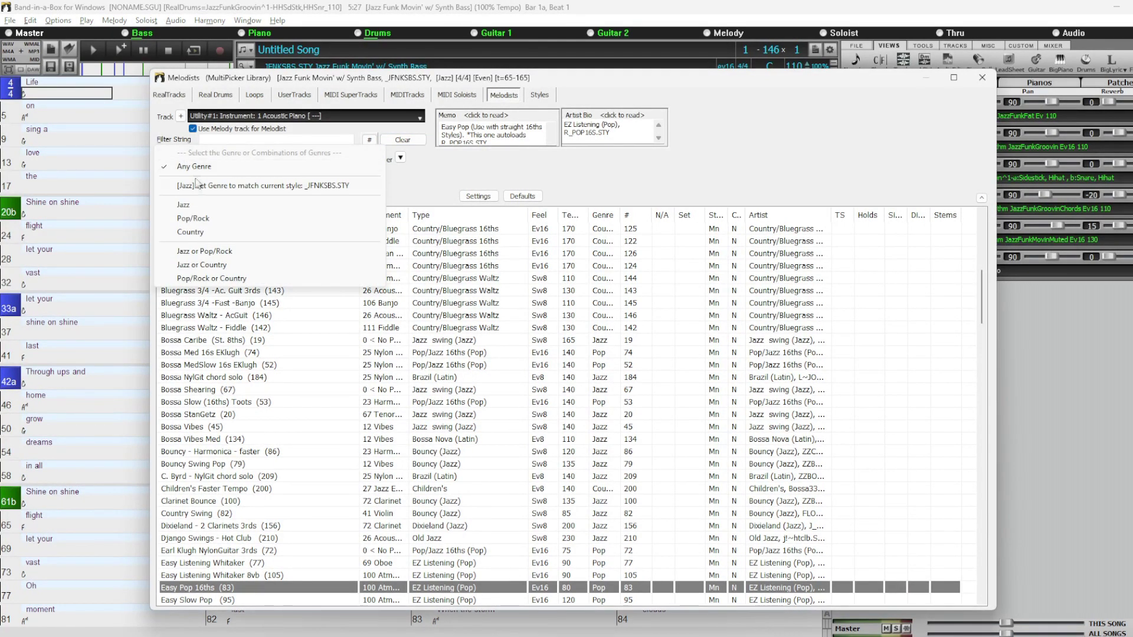
click(220, 221)
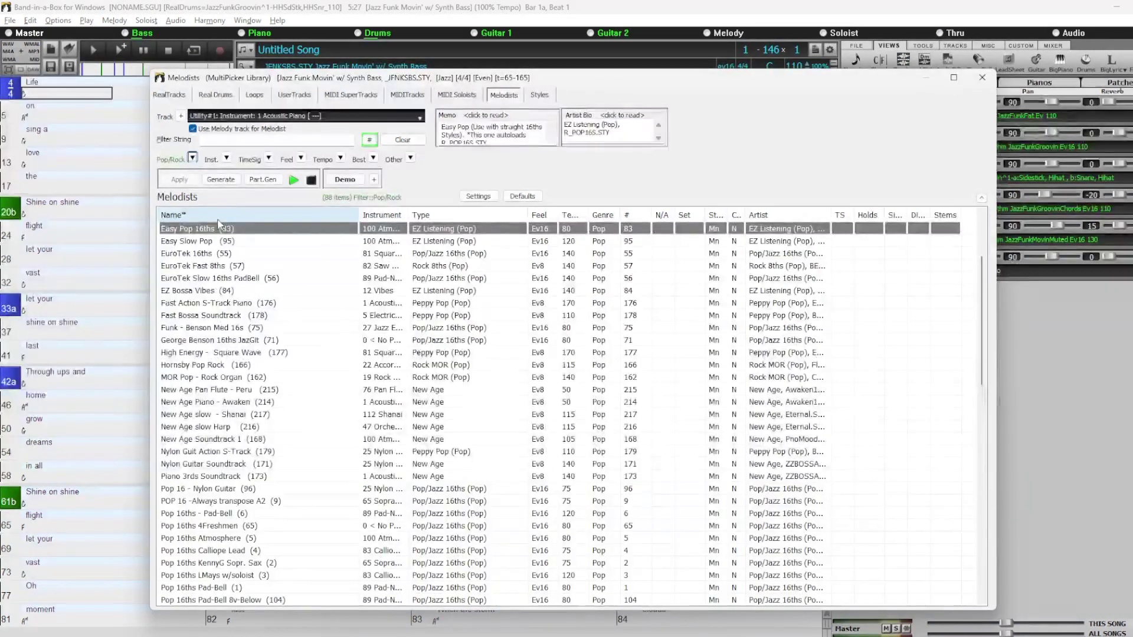
Audition several Pop/Rock Melodists, including EuroTek Fast 8ths (57), Hornsby Pop Rock (166) and Nylon Guitar Soundtrack (171), and select Pop 16ths - Pad-Bell (6).
click(225, 266)
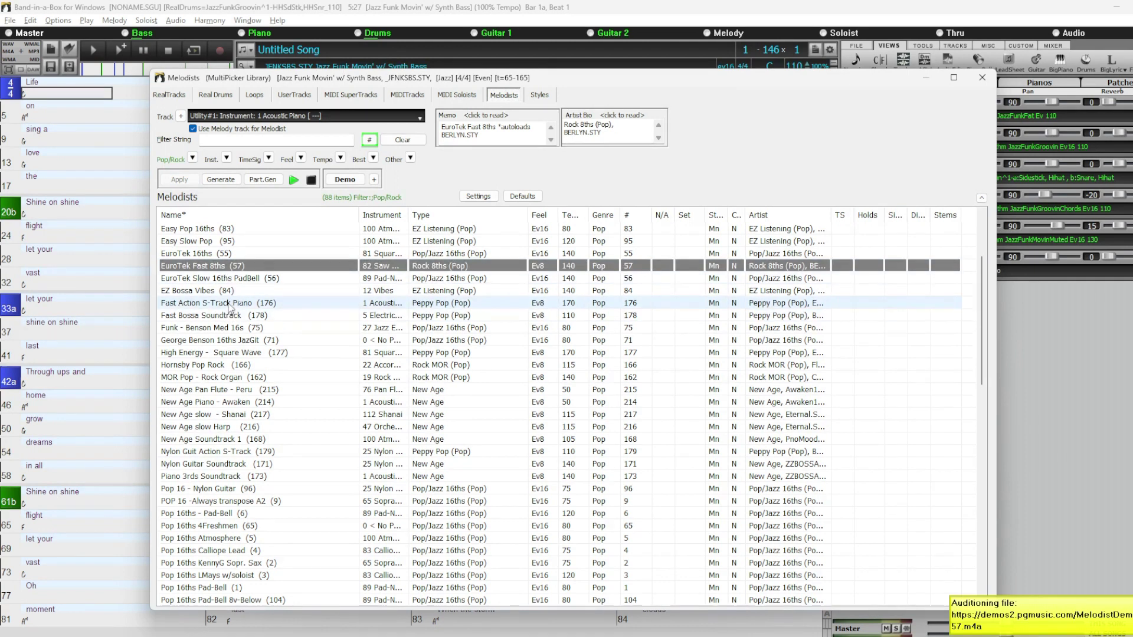
click(234, 328)
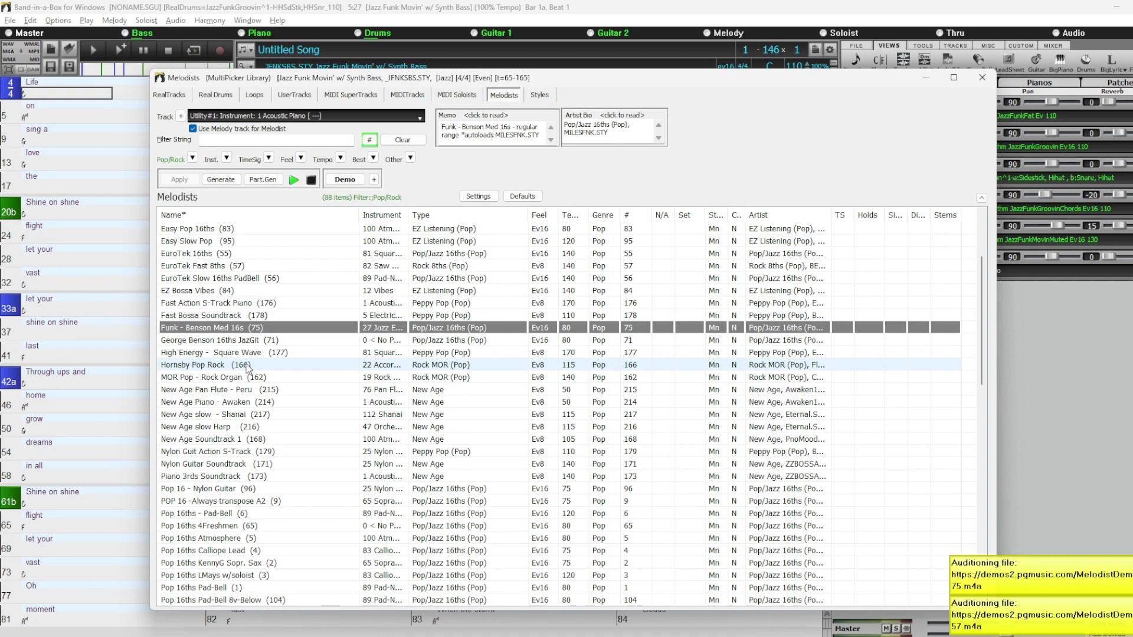
click(247, 366)
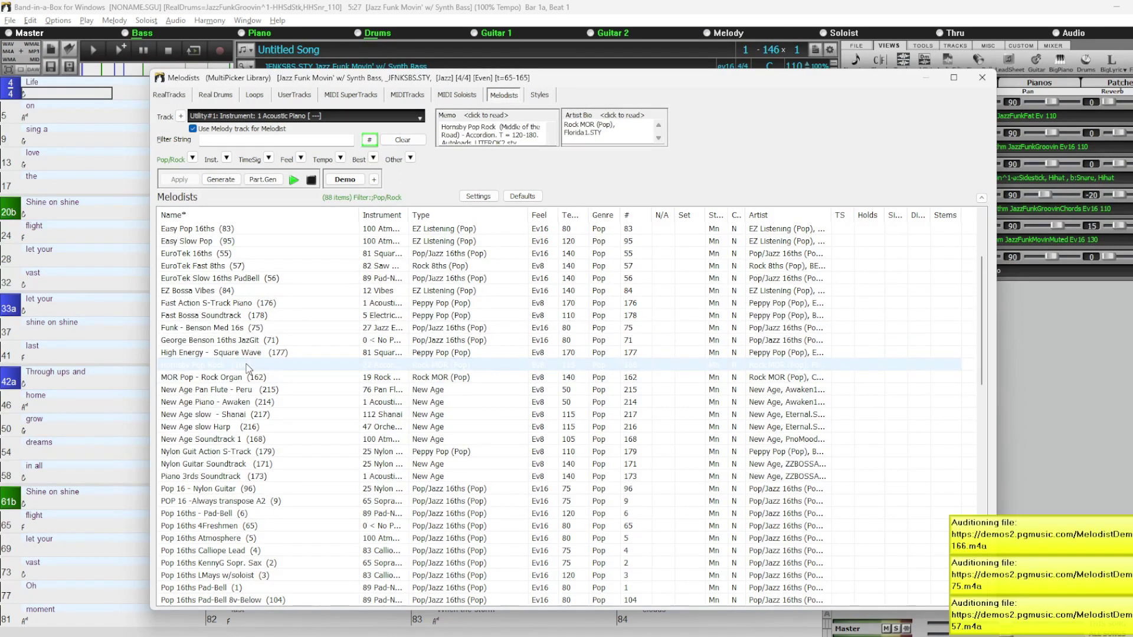
click(241, 403)
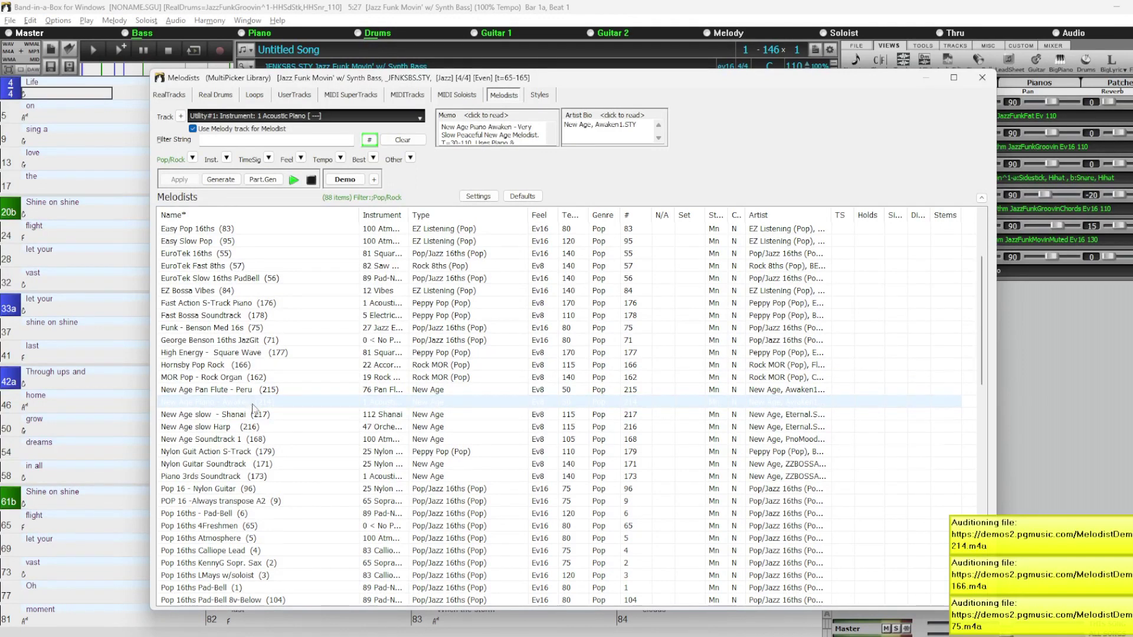
click(234, 465)
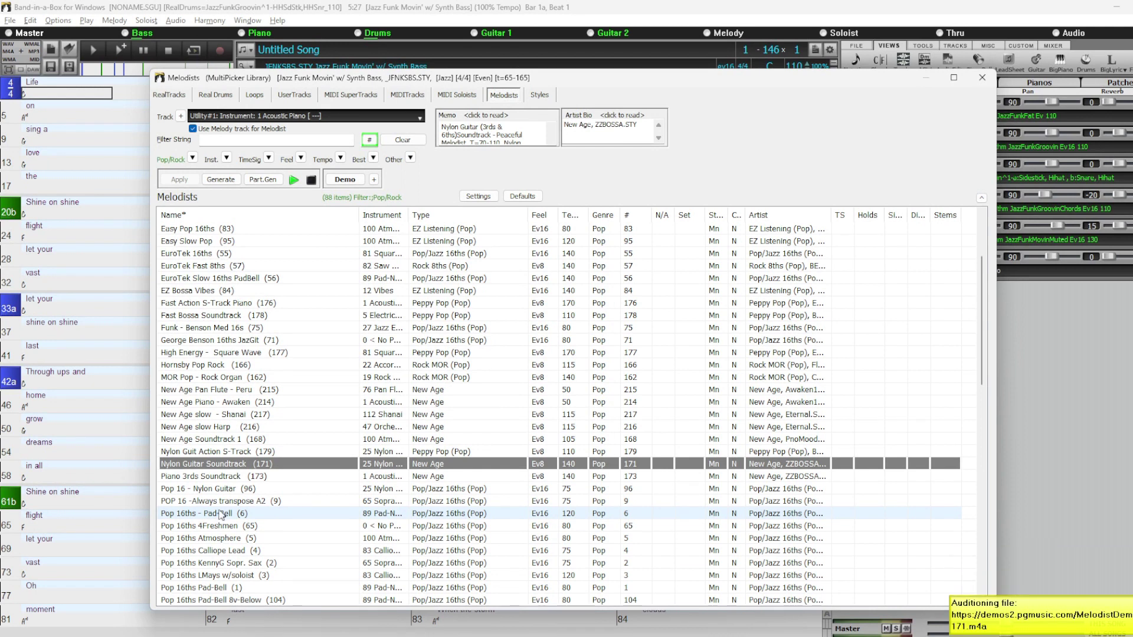
click(233, 514)
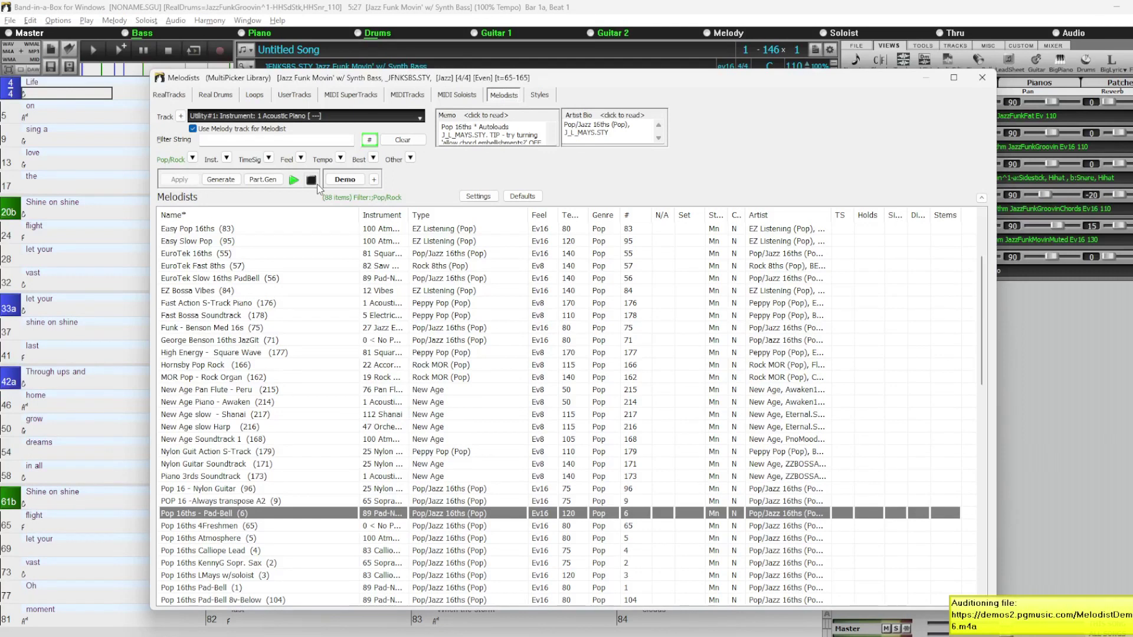
Generate a Pop 16ths - Pad-Bell melody with a style change but without new chords or title, and close the MultiPicker.
click(478, 196)
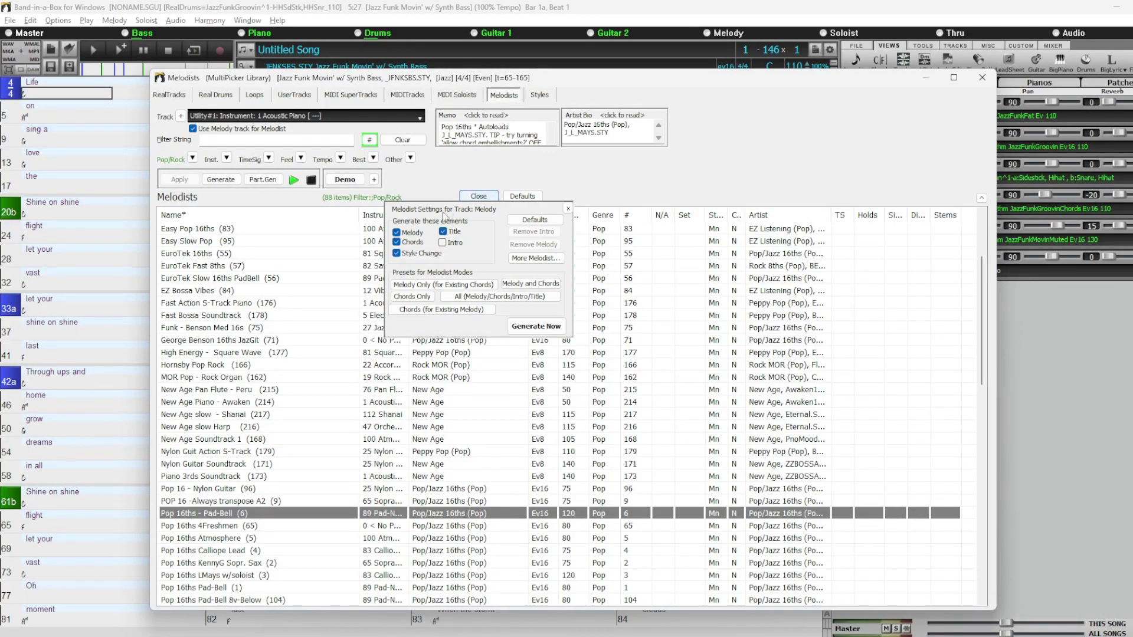
click(397, 243)
click(549, 329)
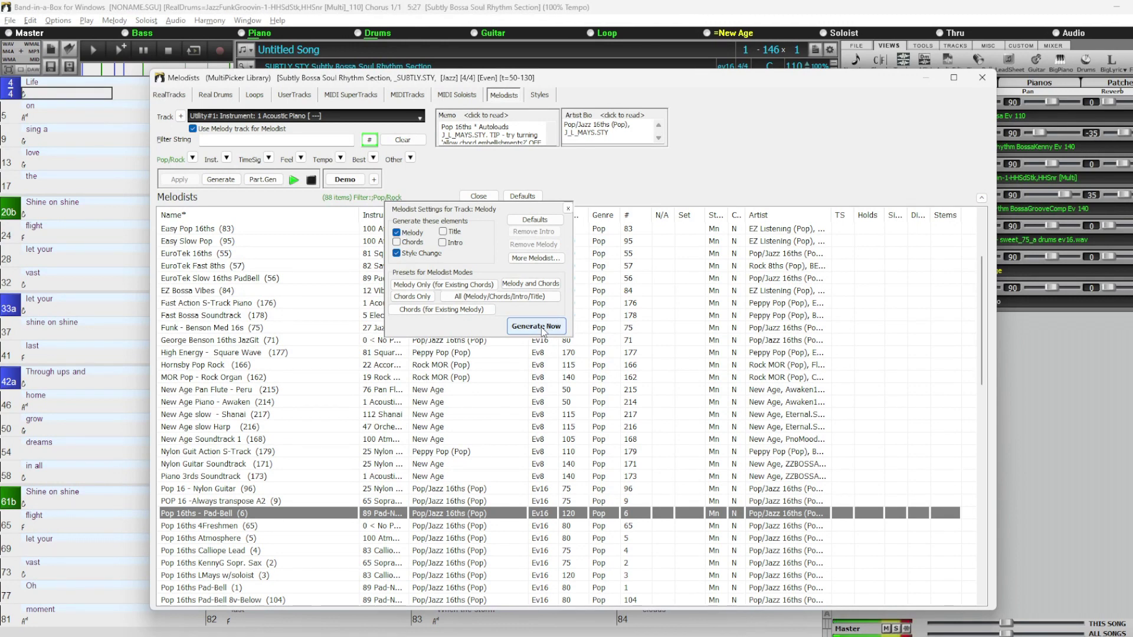
click(543, 328)
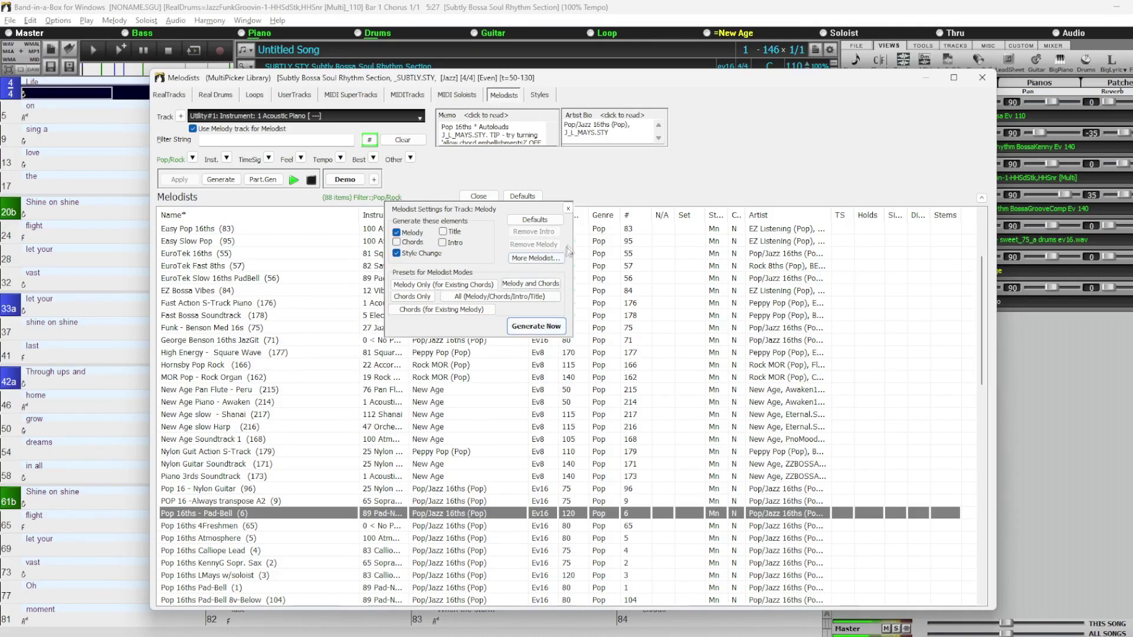
click(567, 208)
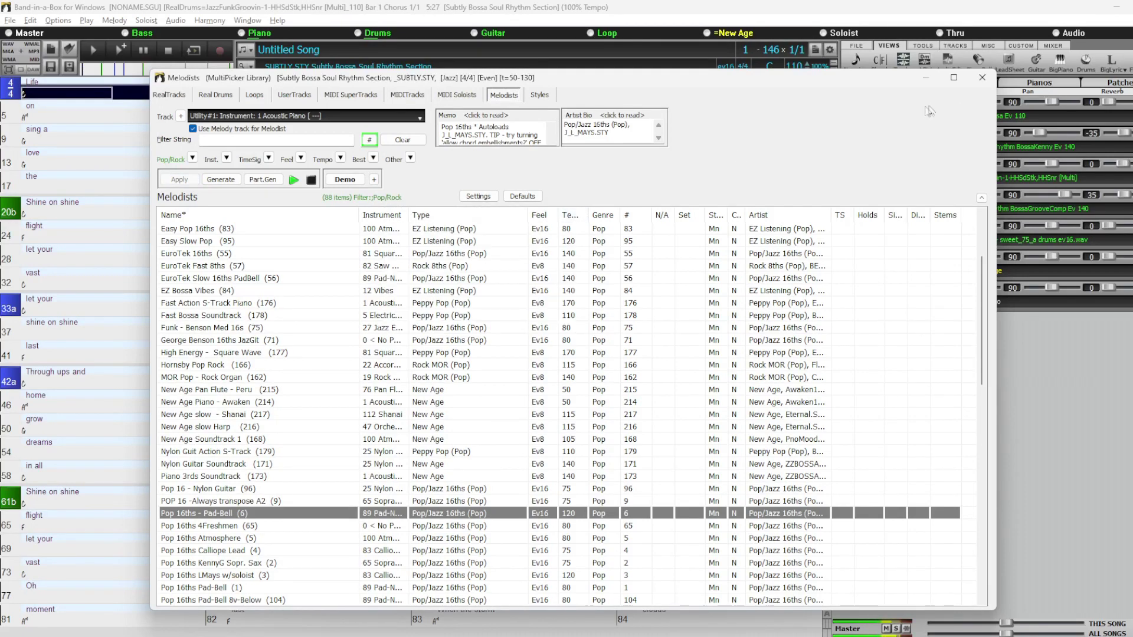
click(981, 79)
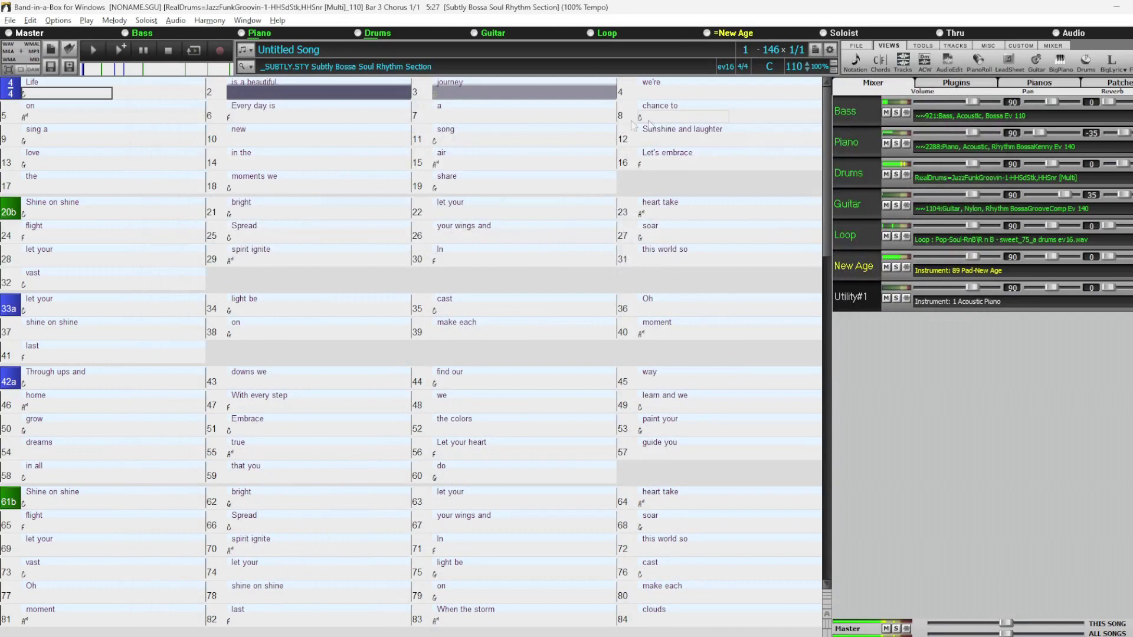
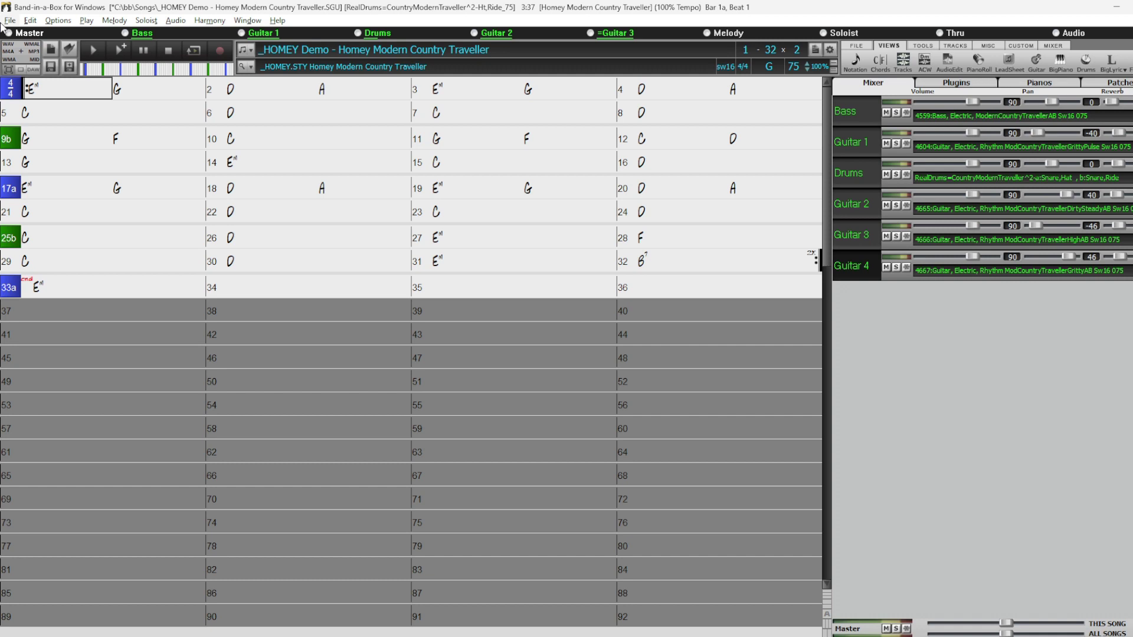
Mute the Guitar 4 utility track at bar 16 of the Homey Modern Country Traveller demo through the Bar Settings.
key(F5)
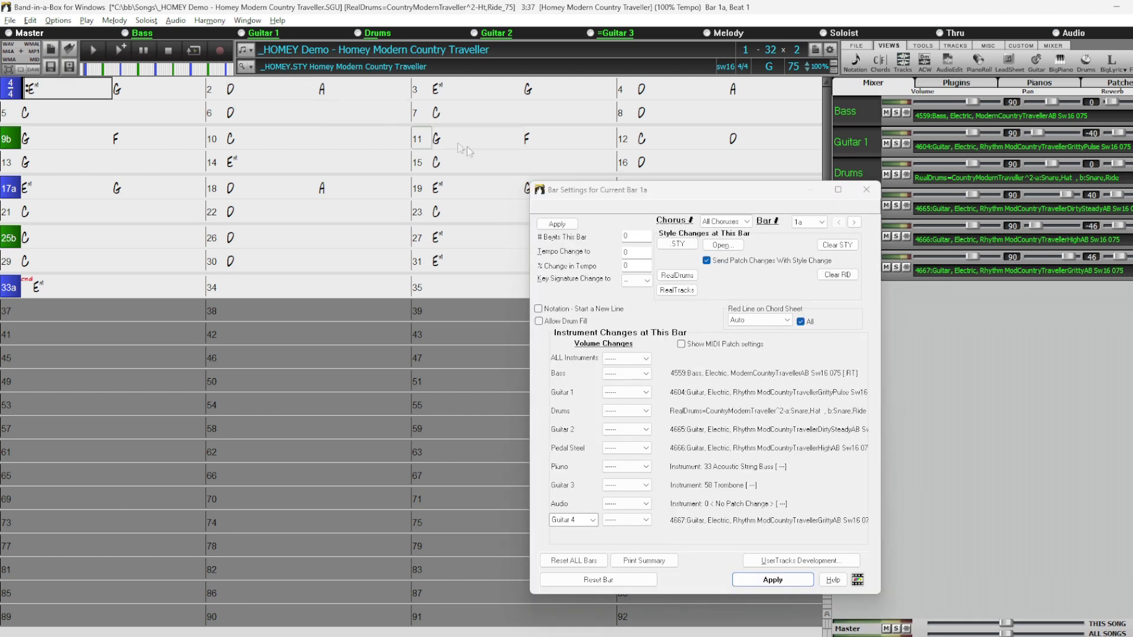
drag(606, 189, 179, 140)
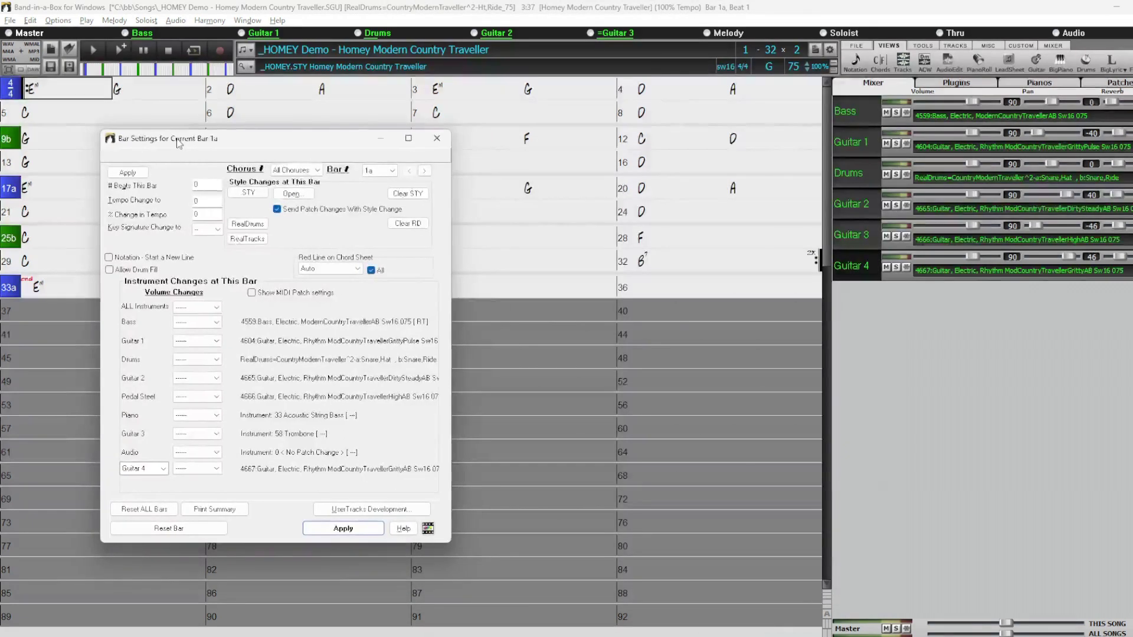
click(666, 142)
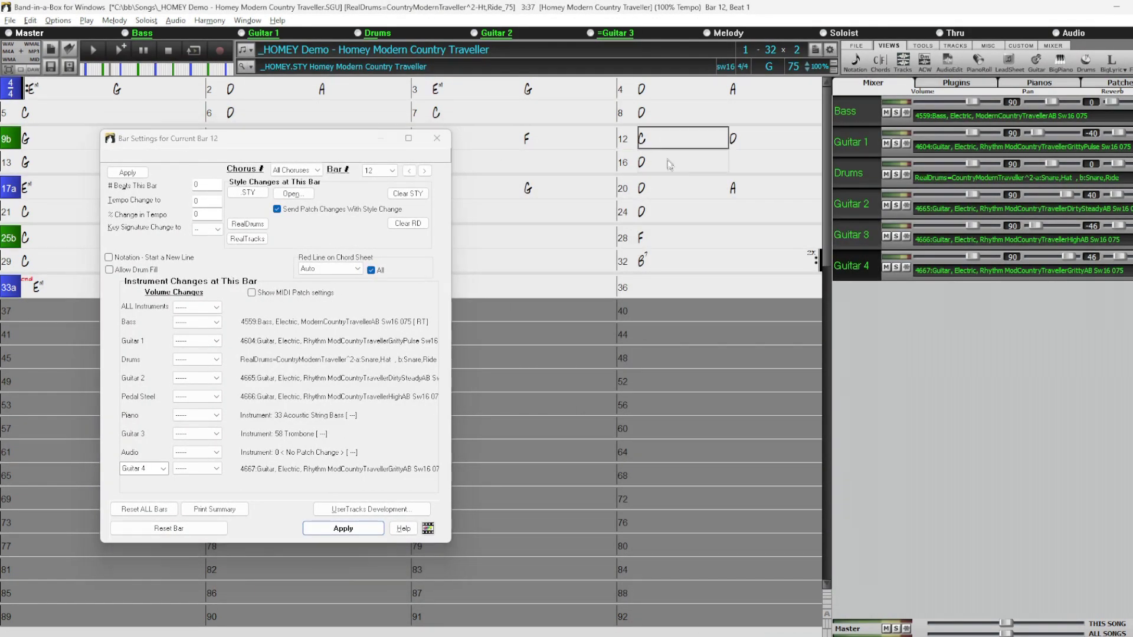
click(667, 162)
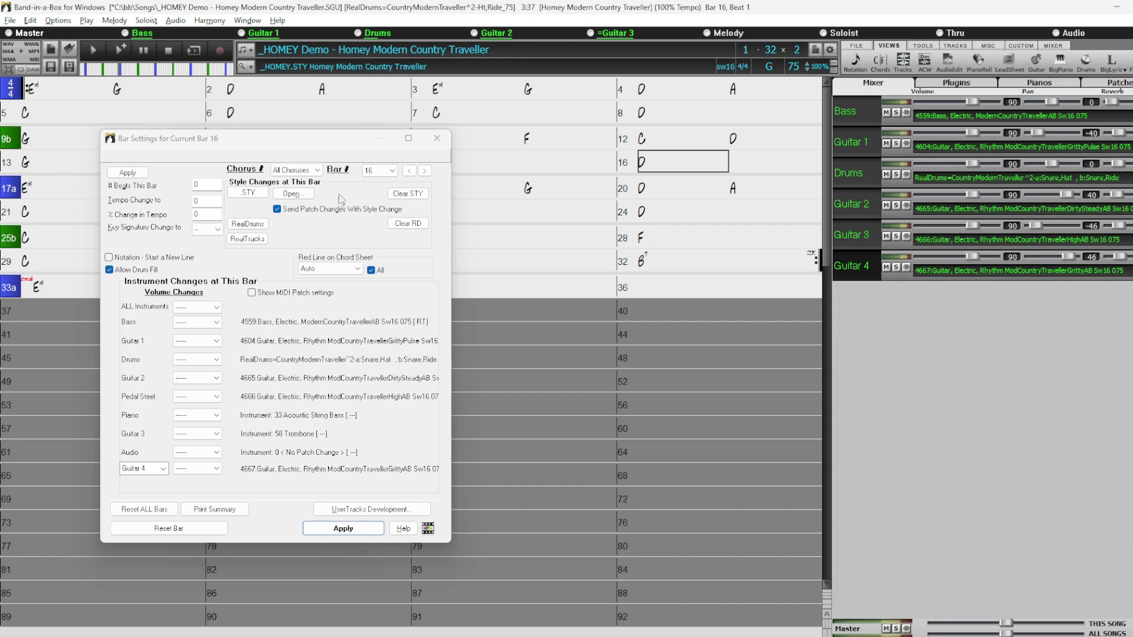
click(163, 470)
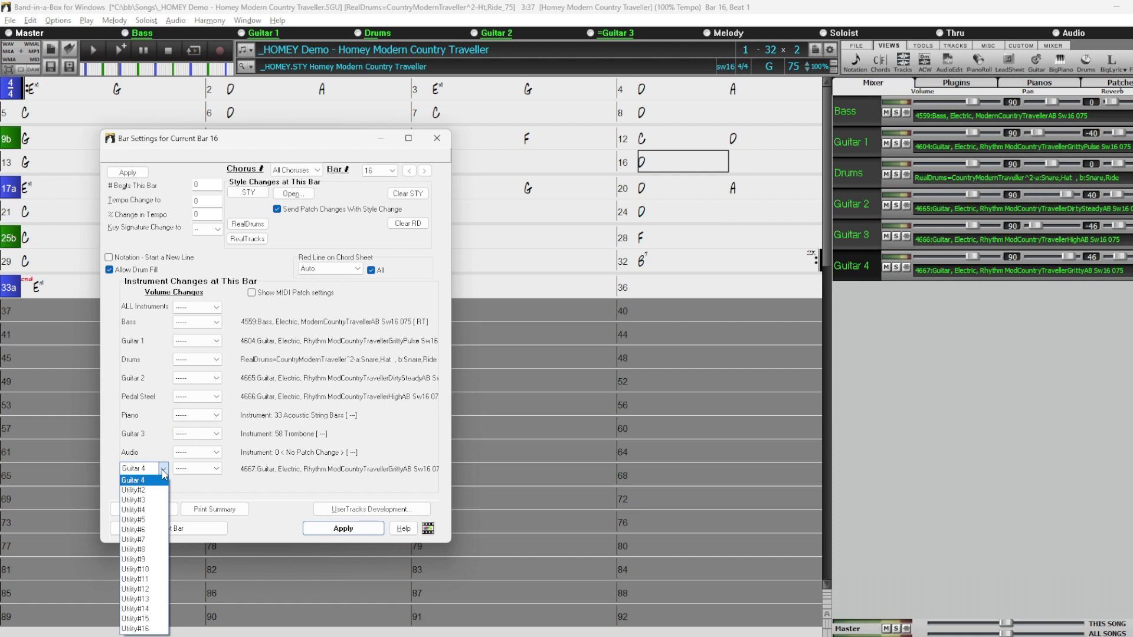
click(158, 480)
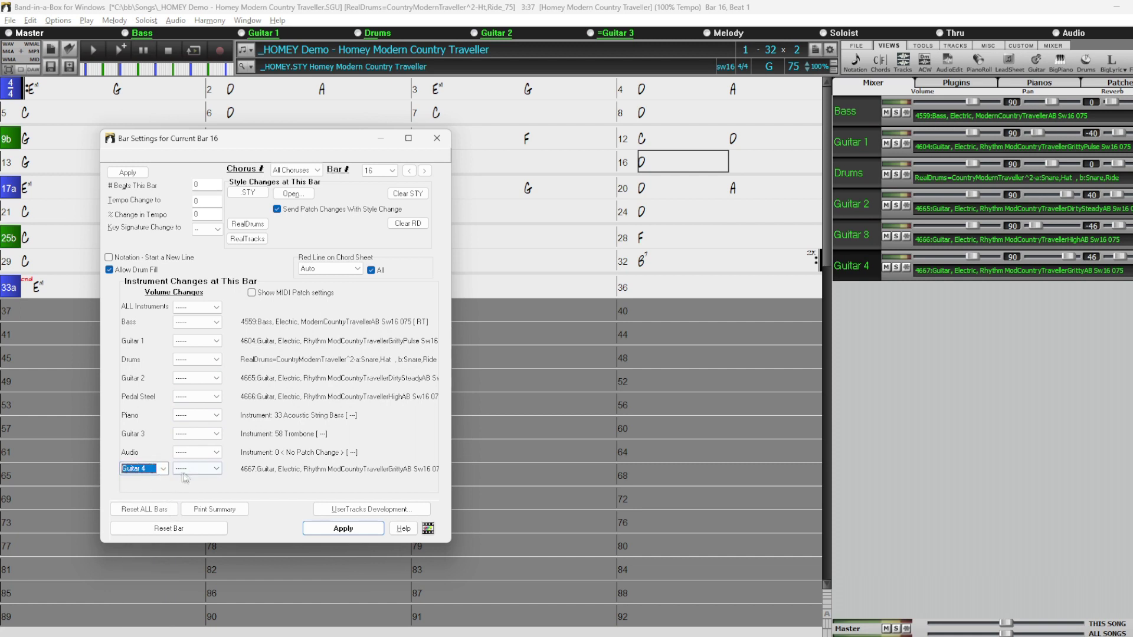
click(188, 470)
click(199, 495)
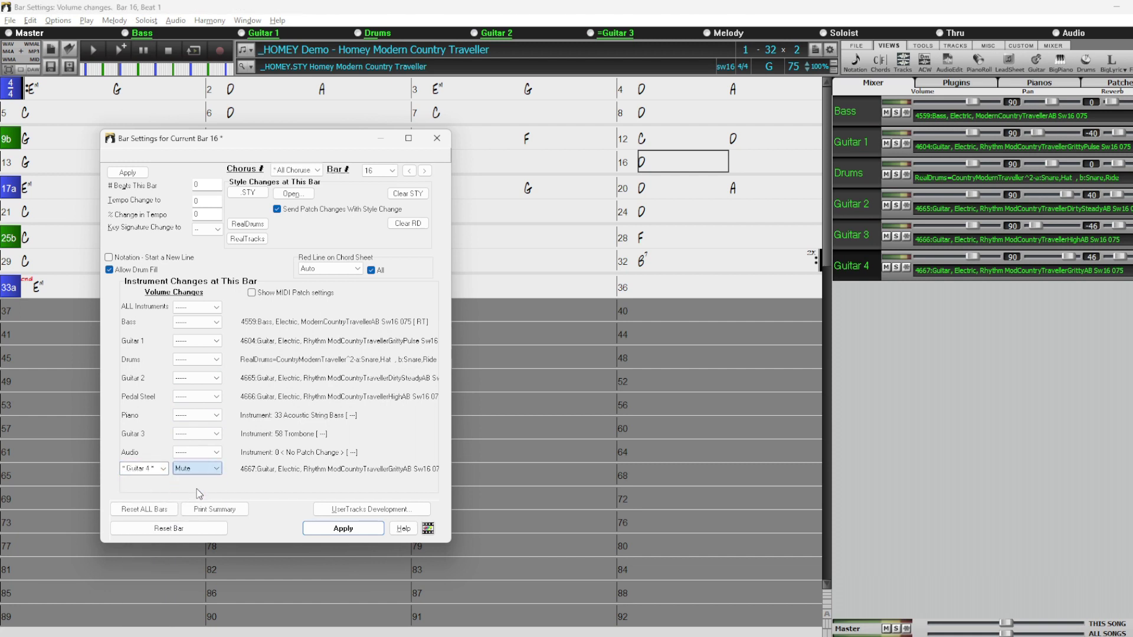
Assign a volume change to the Guitar 4 track at bar 17 in the Bar Settings.
click(13, 183)
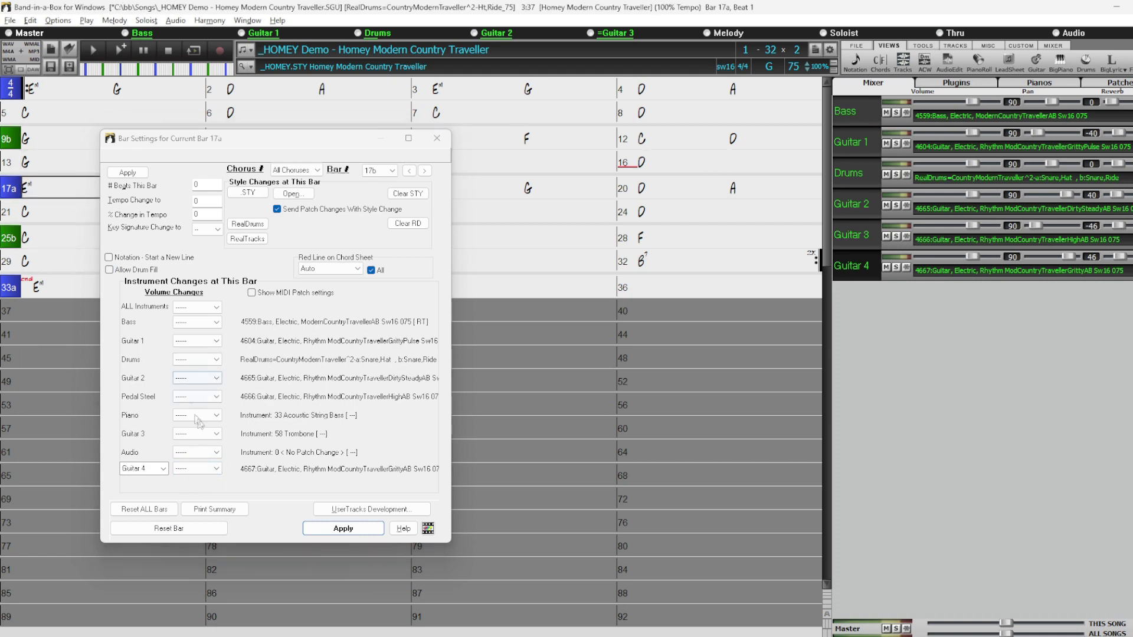
click(197, 468)
click(212, 500)
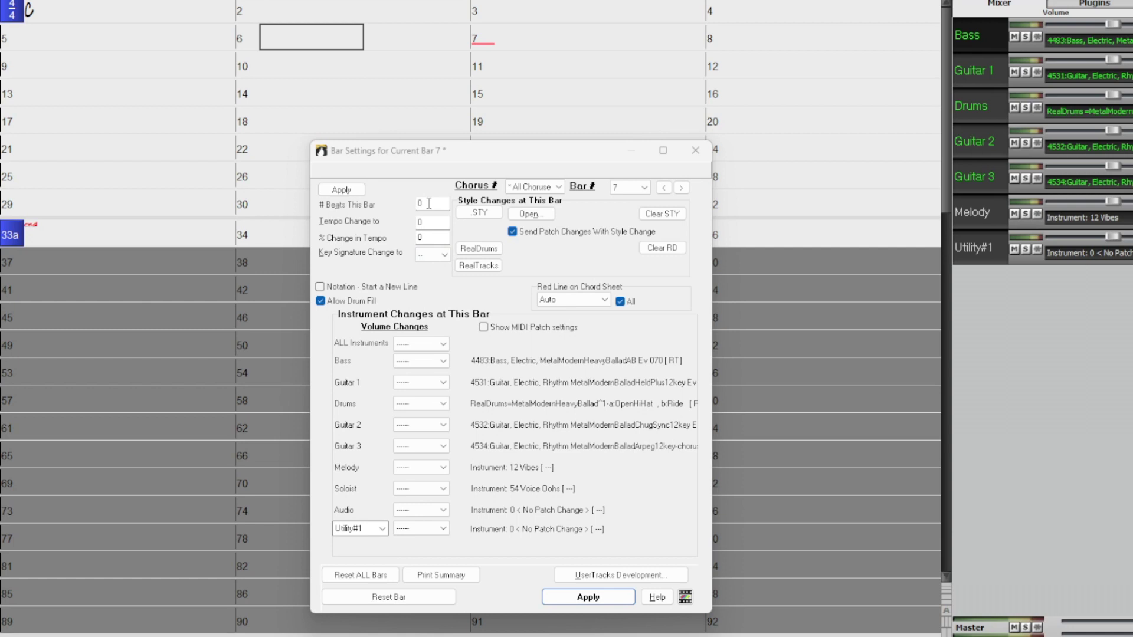
Try to set the number of beats in bar 7 to 9 in the Bar Settings.
double_click(429, 203)
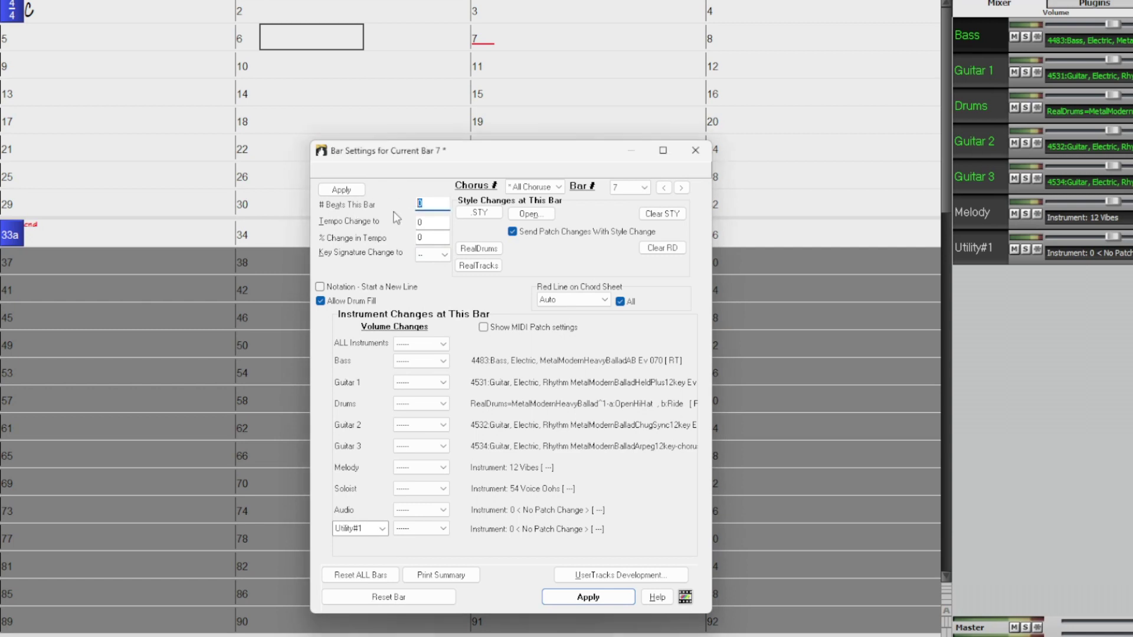
text(9)
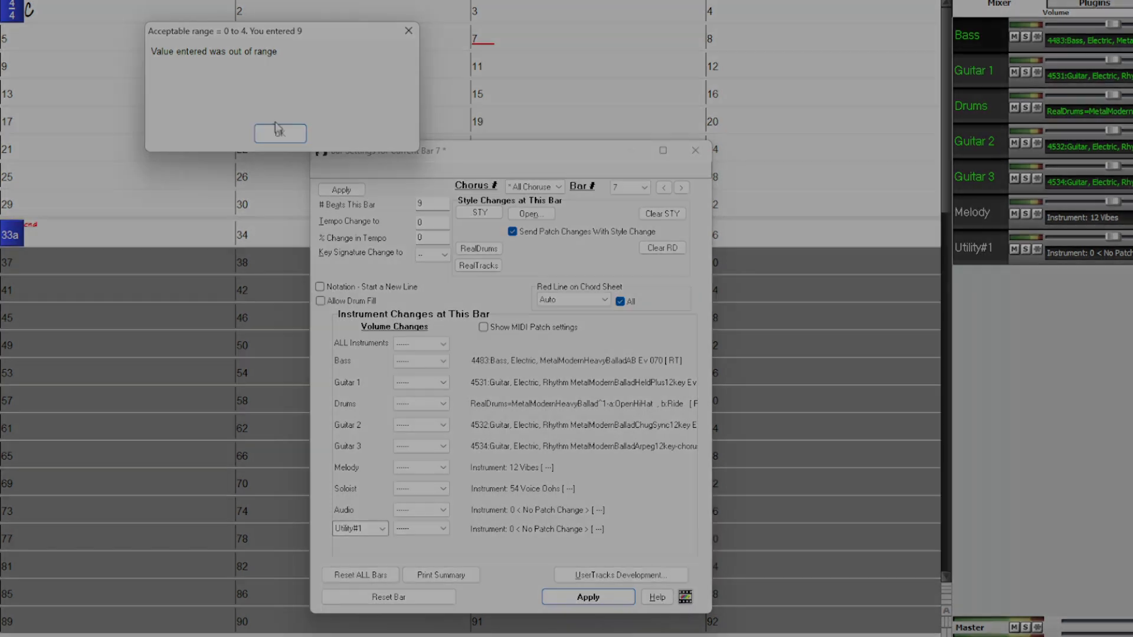
click(280, 133)
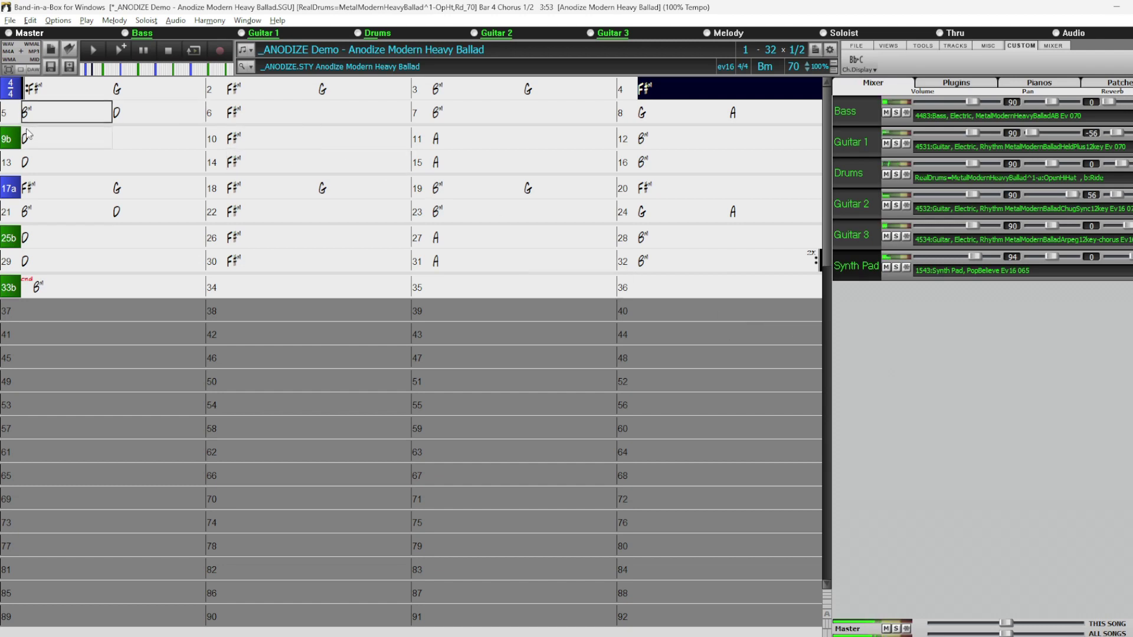
Highlight bars 9 to 12 of the Anodize Modern Heavy Ballad demo during playback and stop the song.
click(100, 146)
drag(101, 146, 735, 141)
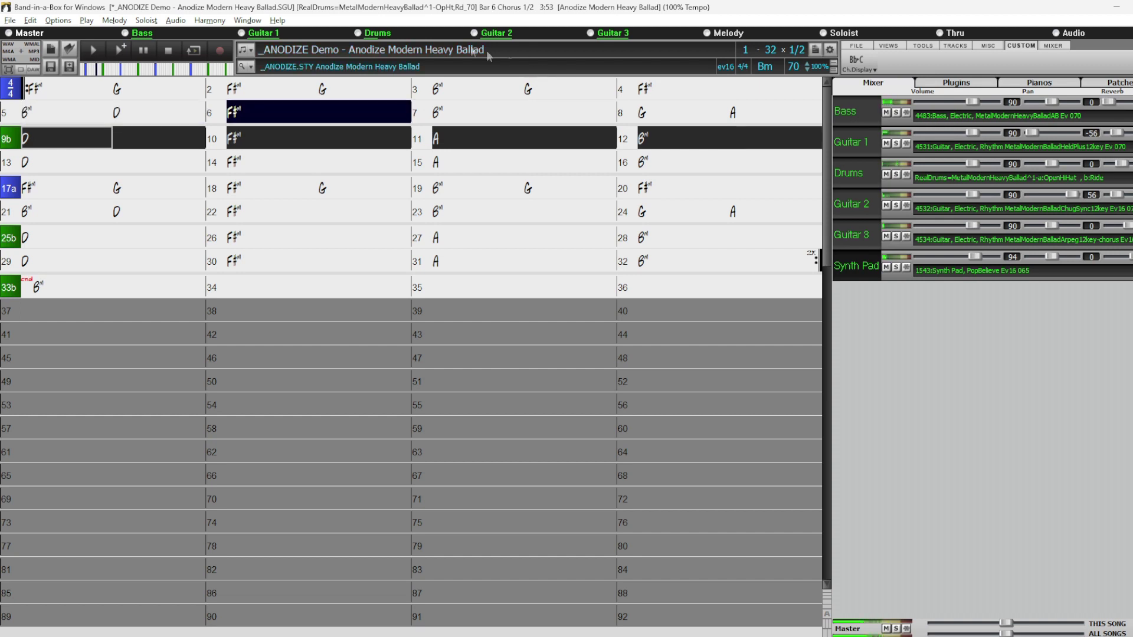
click(169, 57)
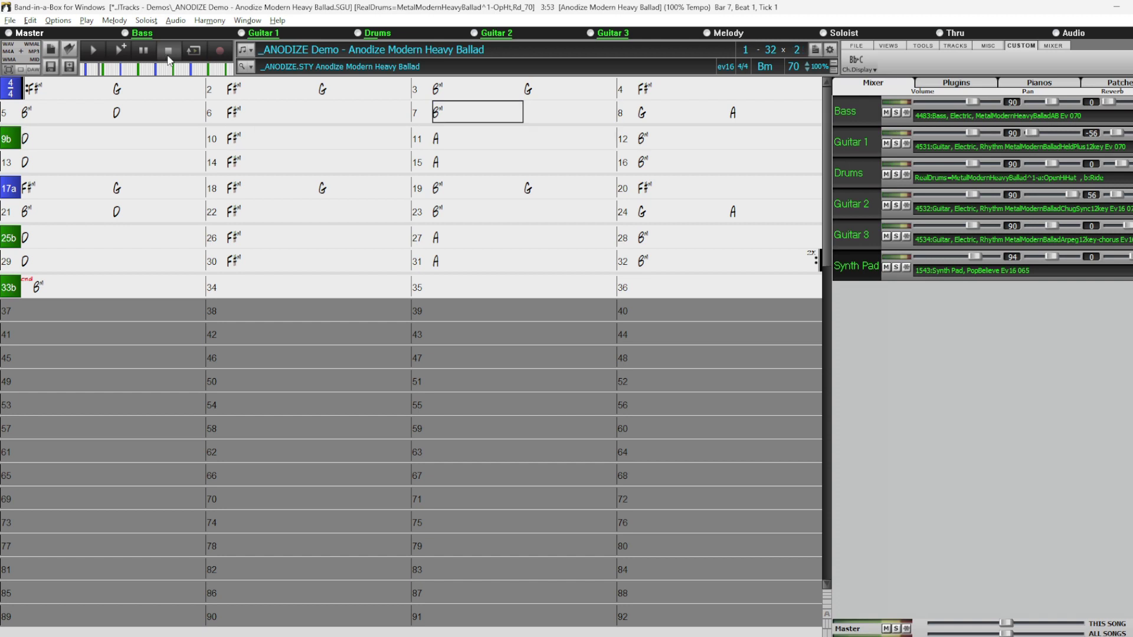
Apply a Hold Chord to the D chord at bar 9 in Chord Options for all instruments except Bass and the Synth Pad utility track.
key(F5)
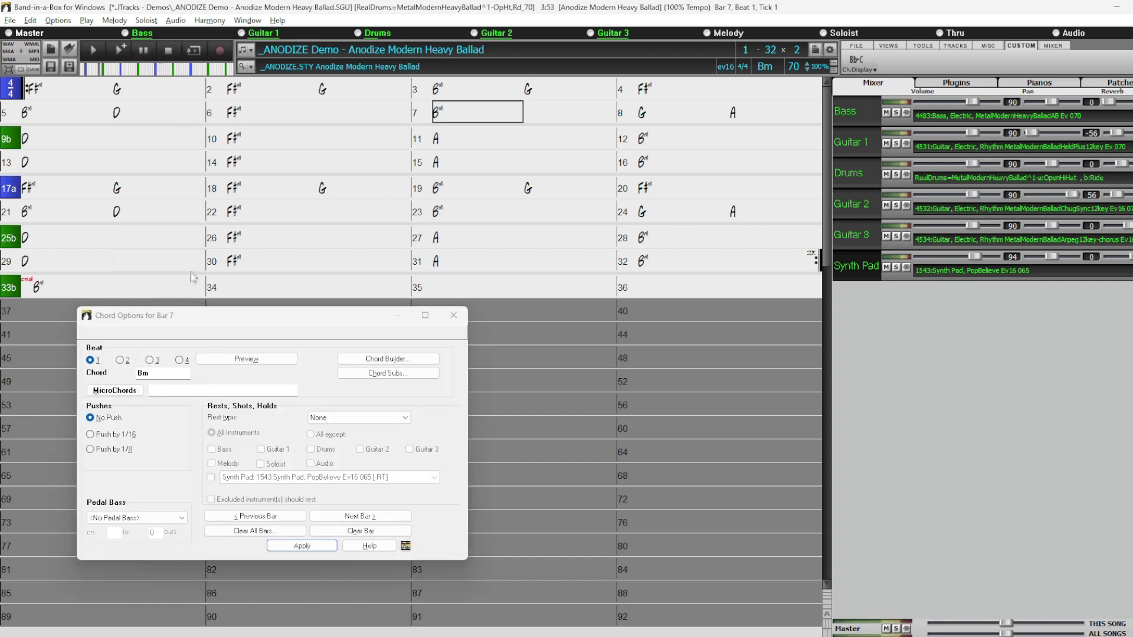
drag(199, 321, 214, 215)
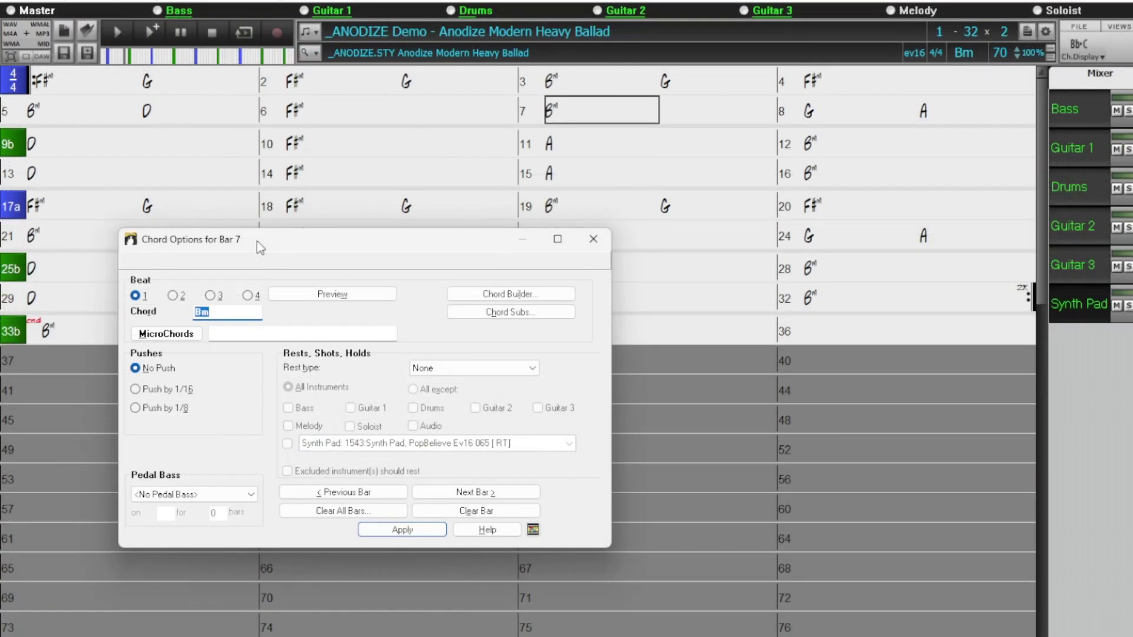
click(93, 143)
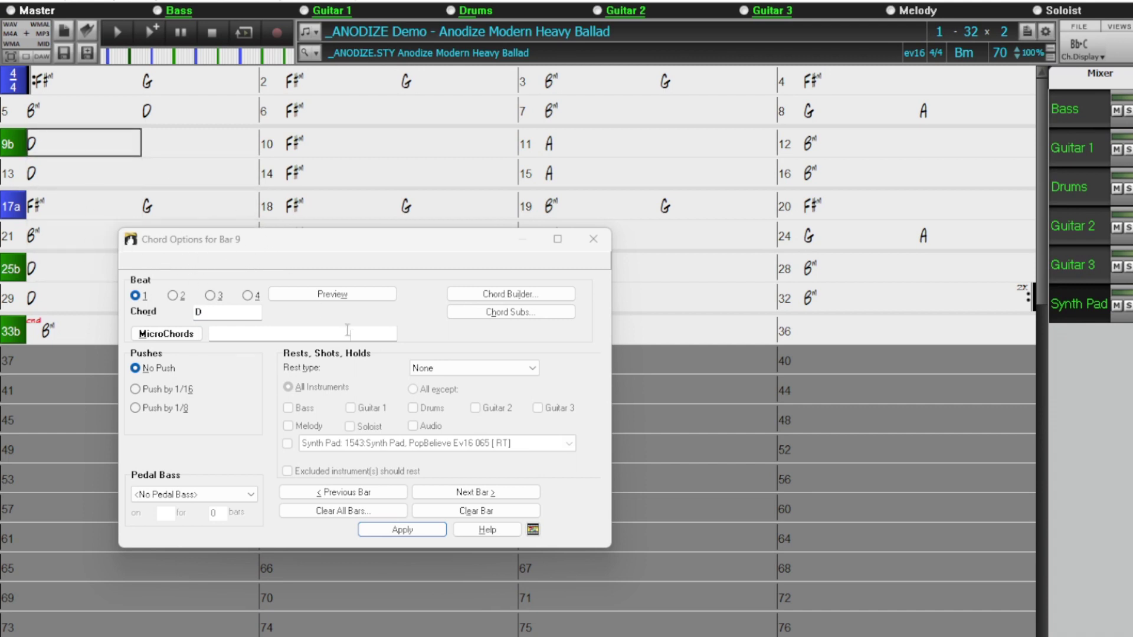
click(444, 369)
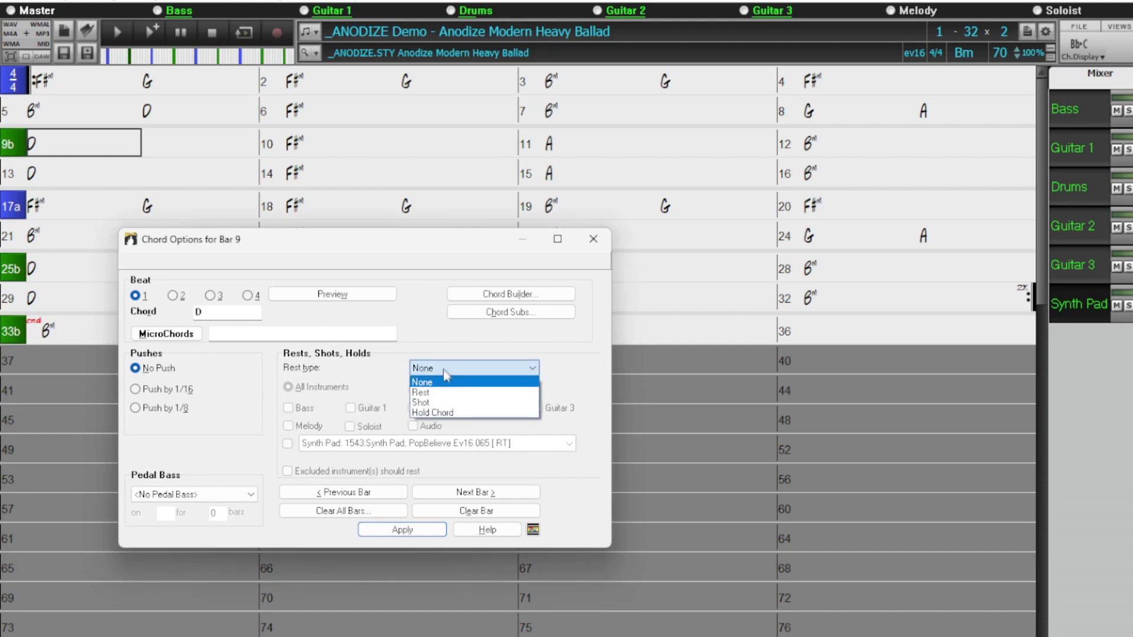
click(439, 412)
click(412, 390)
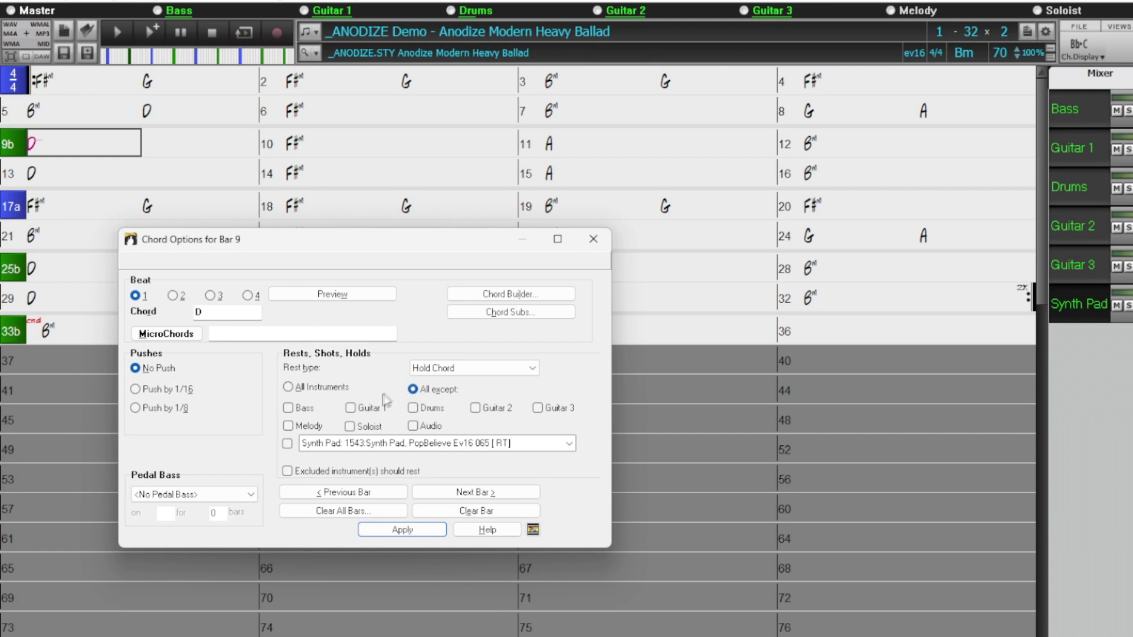
click(288, 408)
click(331, 444)
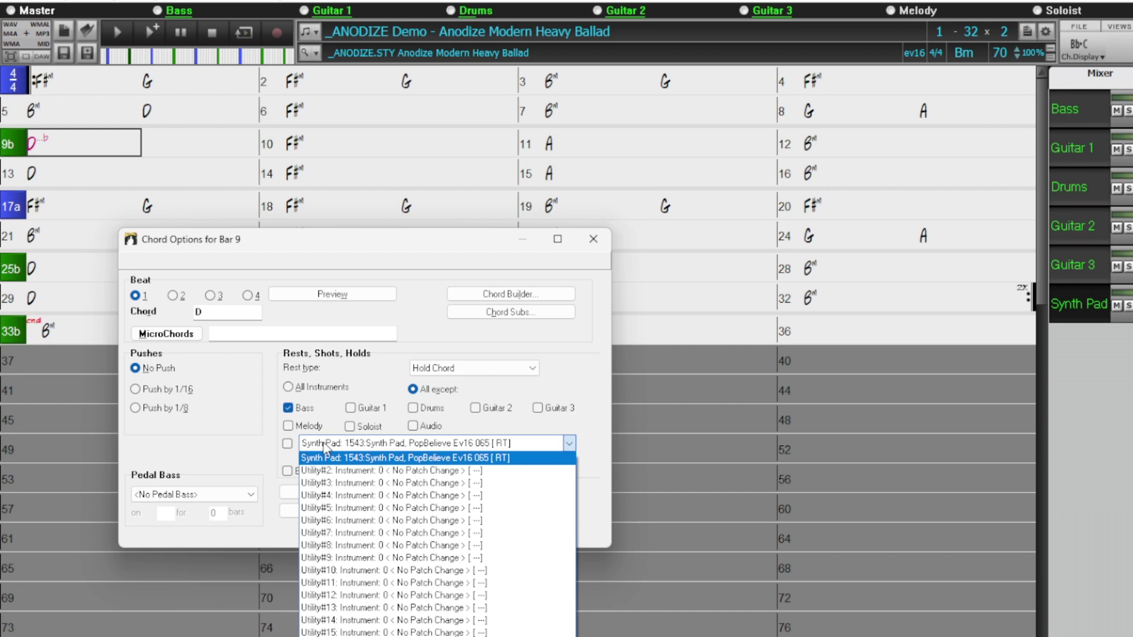
click(287, 449)
click(288, 449)
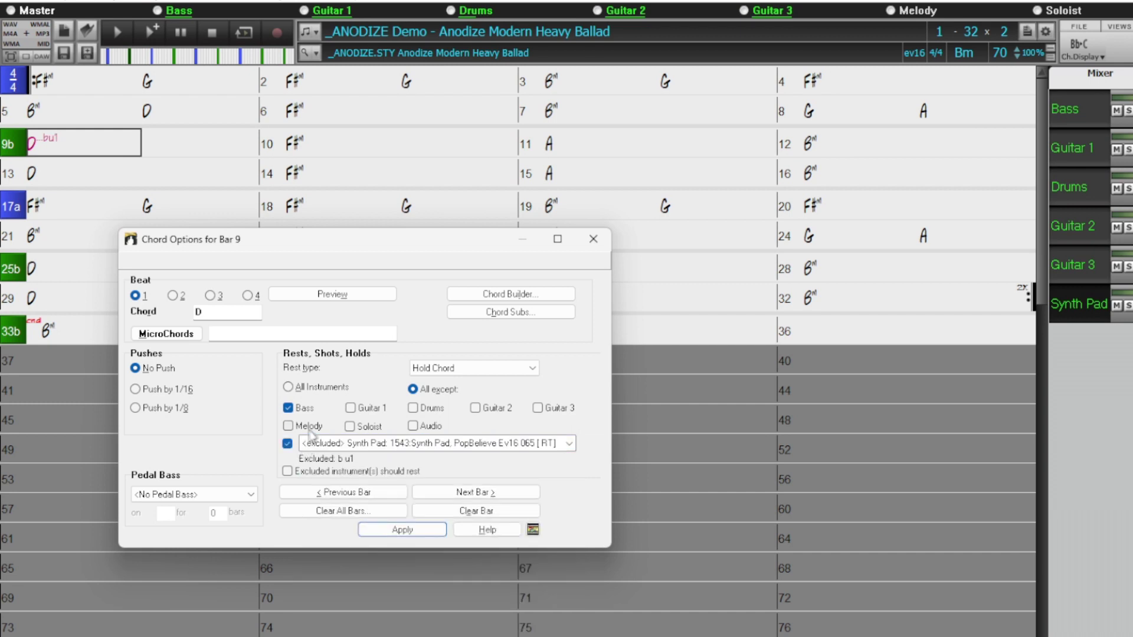
Apply a Hold Chord to the F#m chord at bar 10 for all instruments except Bass and Synth Pad.
click(328, 141)
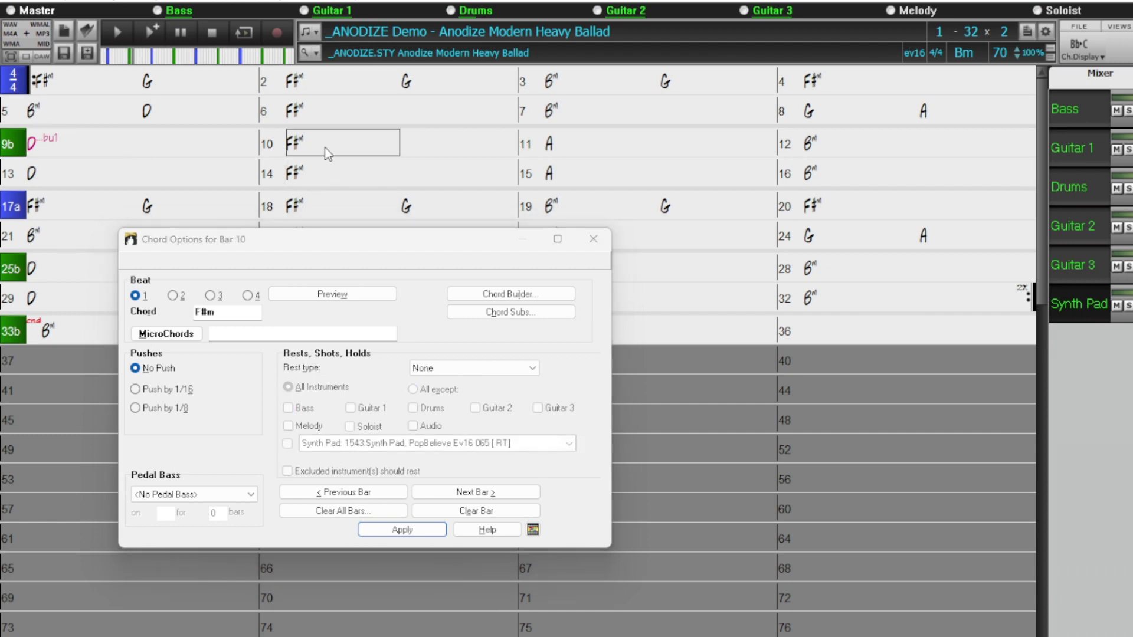
click(434, 368)
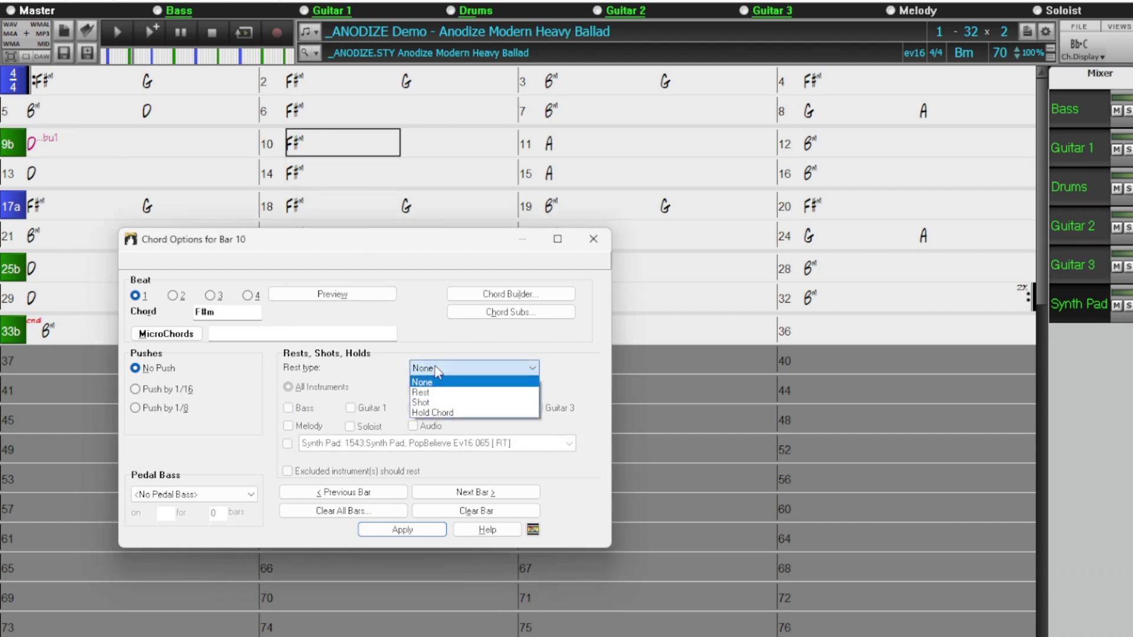
click(433, 413)
click(415, 391)
click(288, 408)
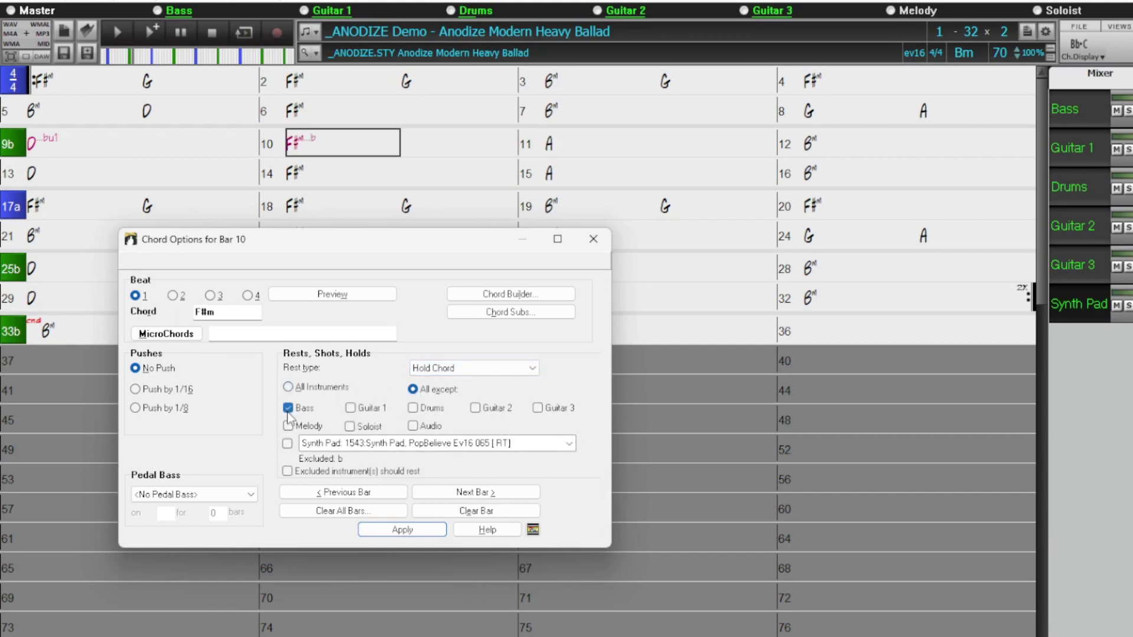
click(288, 444)
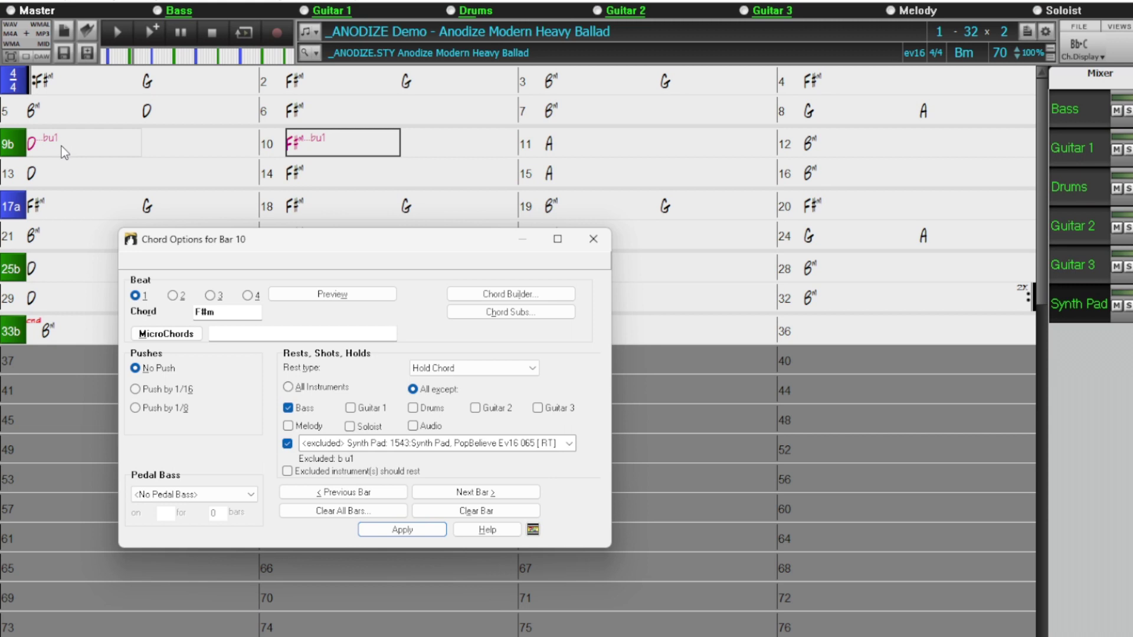
Enter a hold directly on bar 11's A chord in the chord sheet as "A...bgu1", excluding Bass, Guitar 2 and Synth Pad.
click(597, 153)
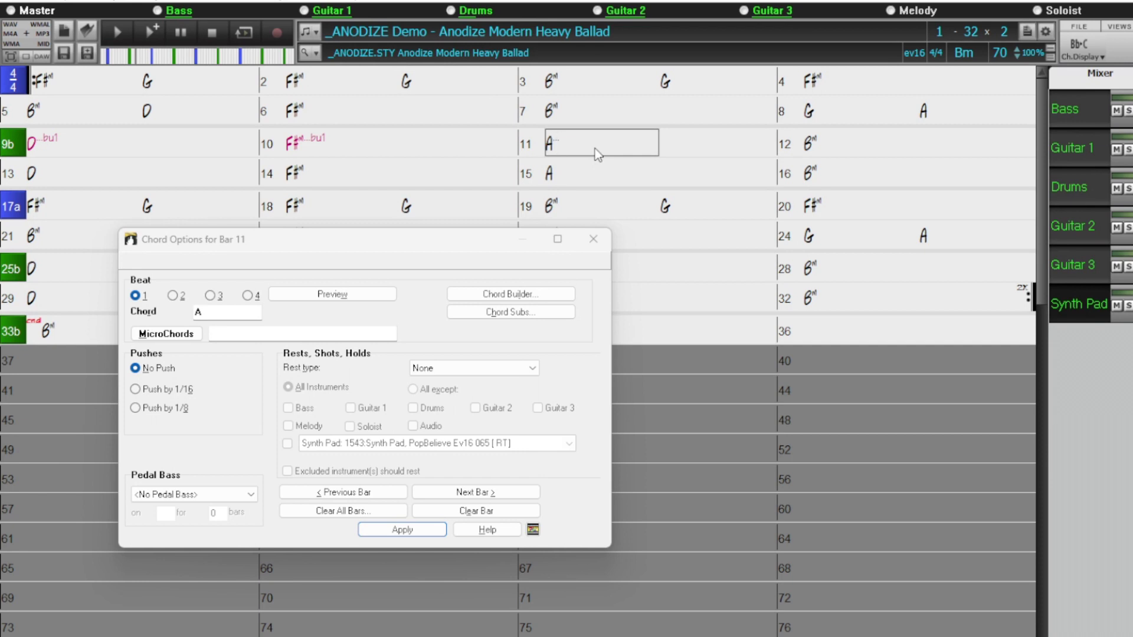
text(bg)
text(u1)
key(Return)
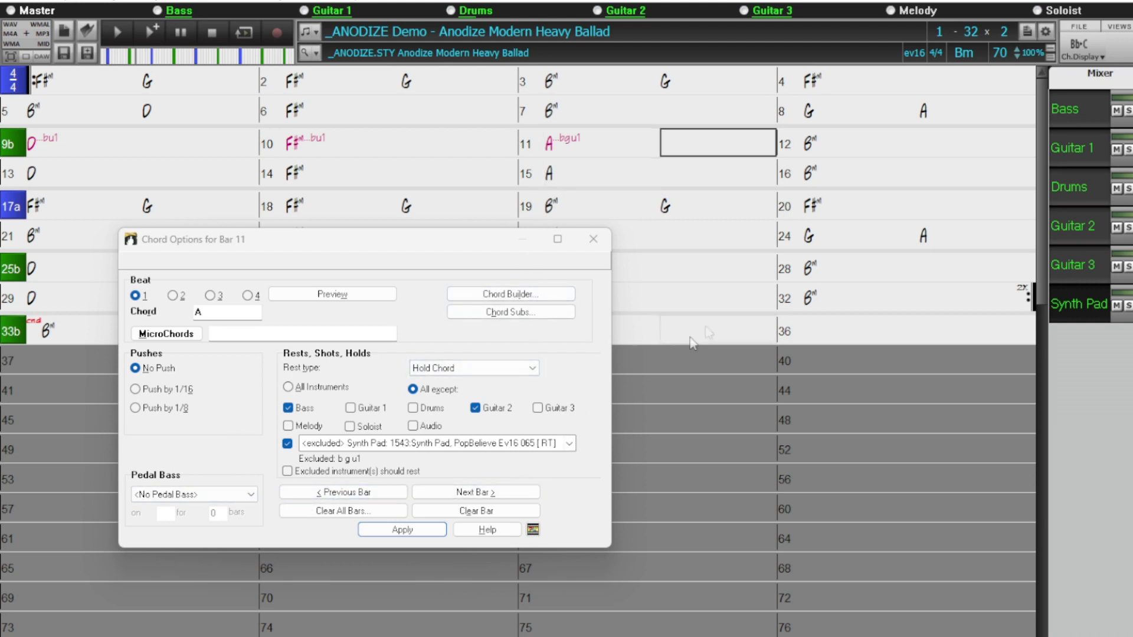
Enter a shot on bar 12's Bm chord excluding Bass, Guitar 2, Guitar 3 and Synth Pad, and generate and play the song.
click(826, 147)
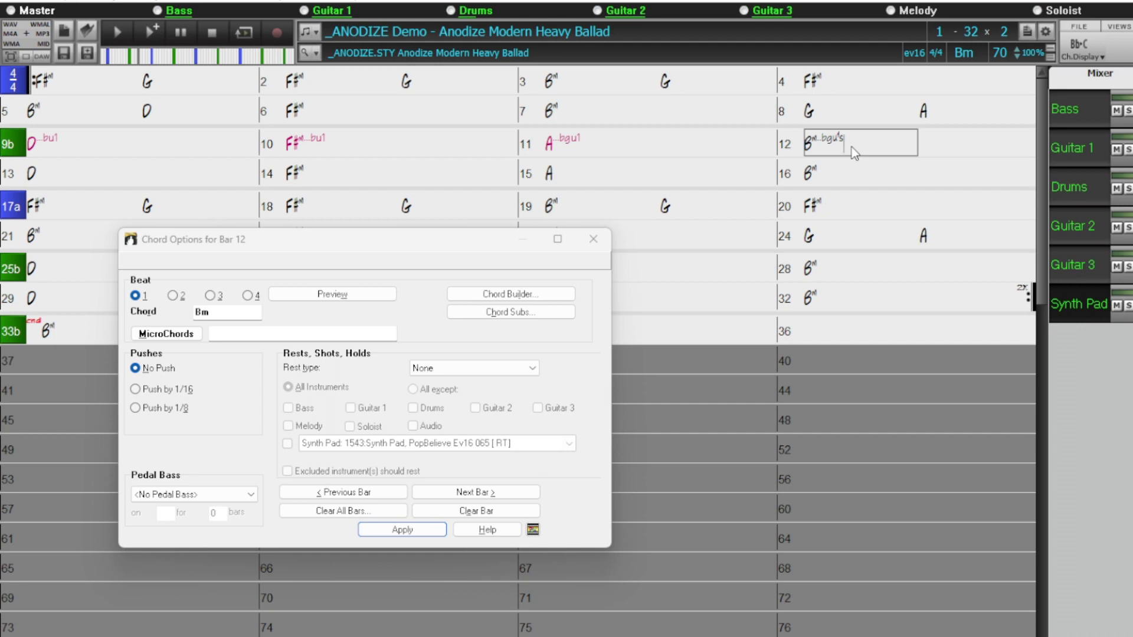
key(Return)
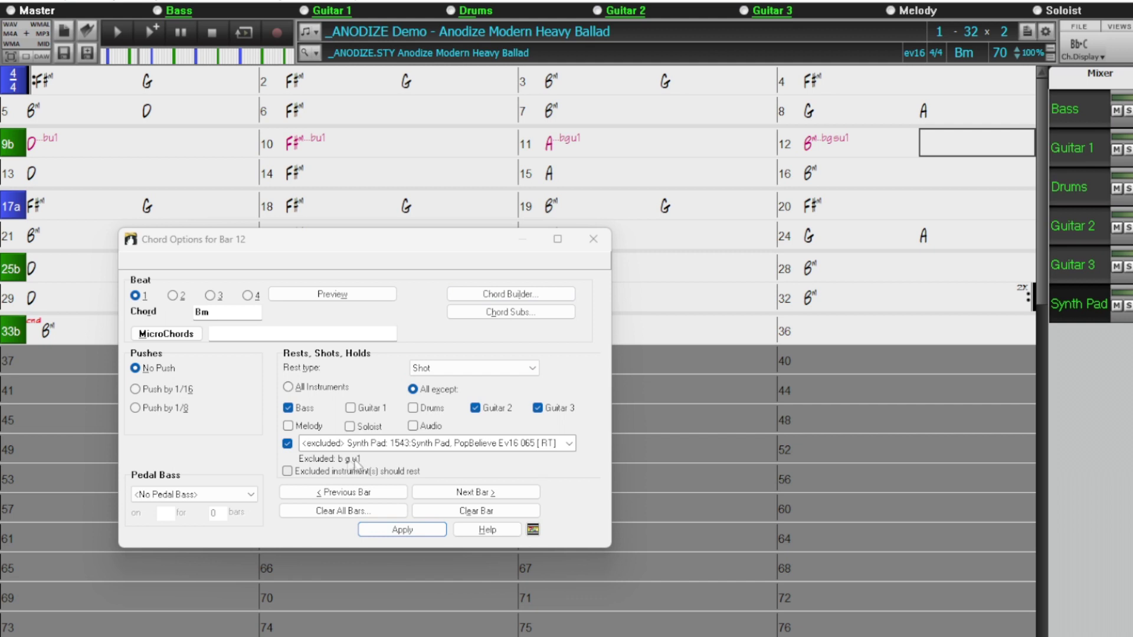
click(594, 239)
click(147, 32)
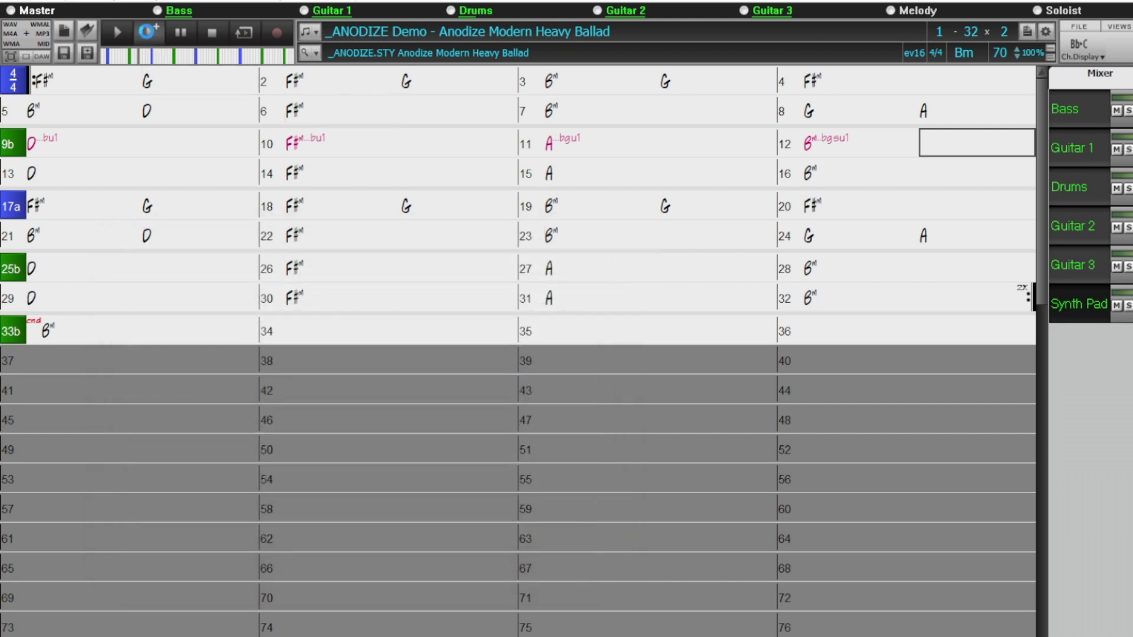